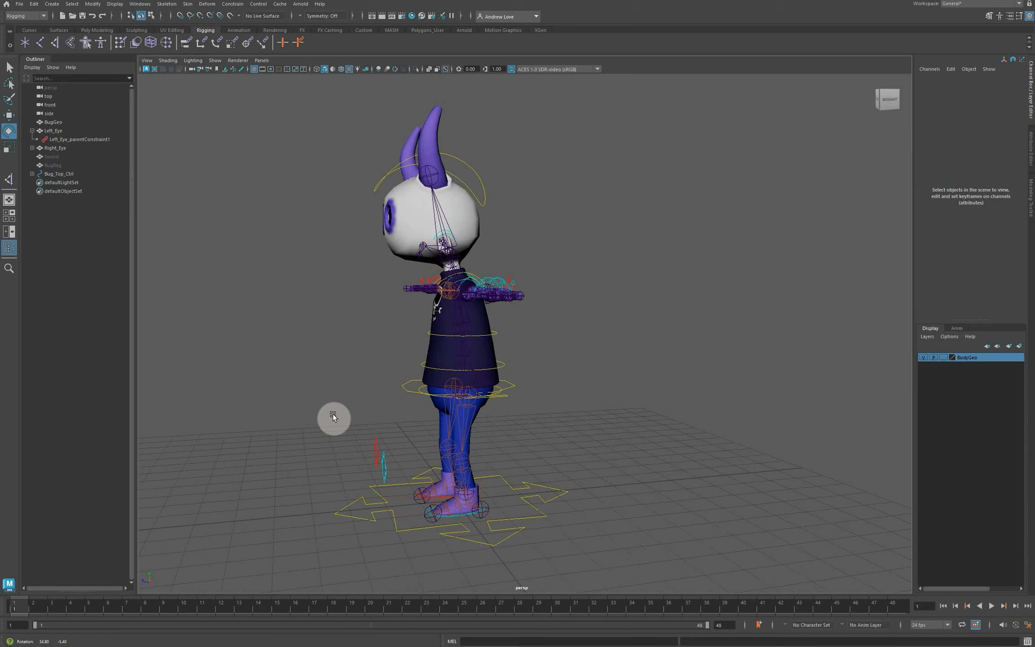
- Select the skeleton's root joint behind the hips together with the BugGeo body mesh
scroll(316, 399, "up", 5)
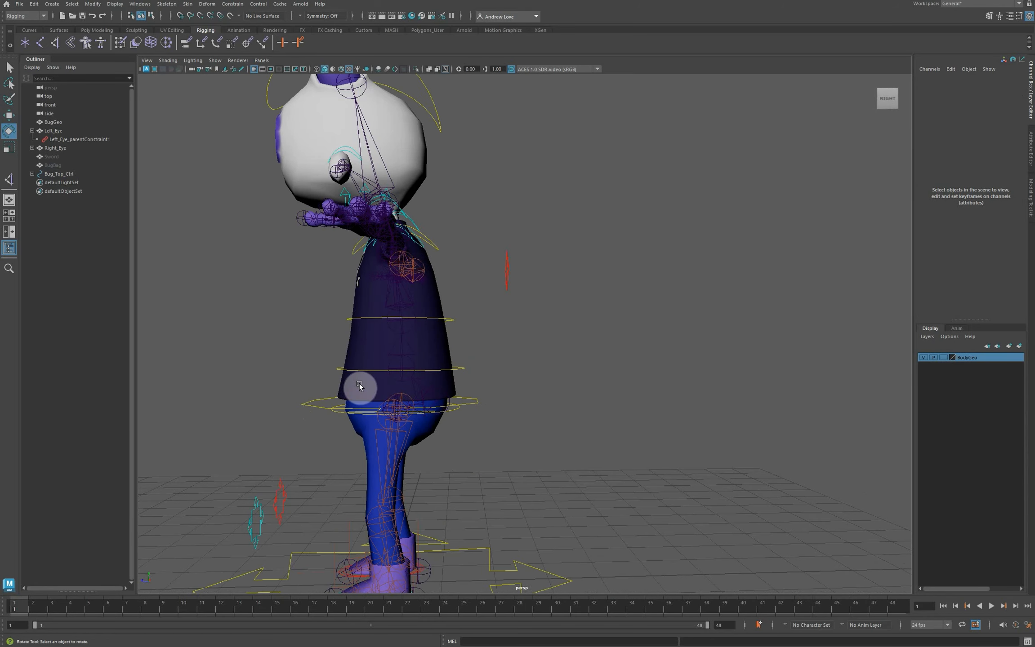
left_click(443, 391)
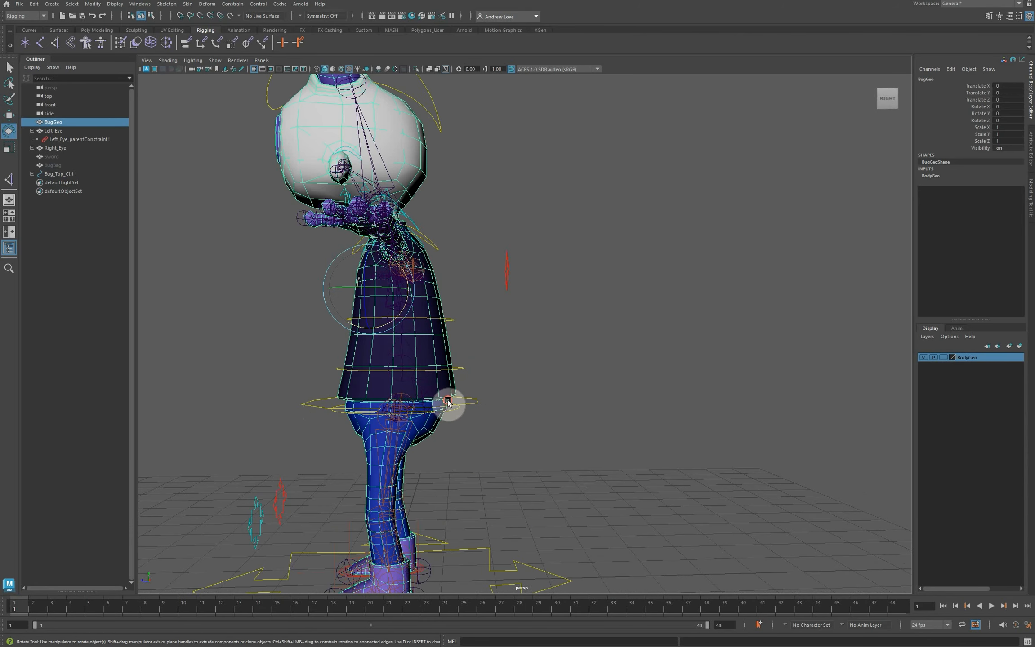
left_click(448, 403)
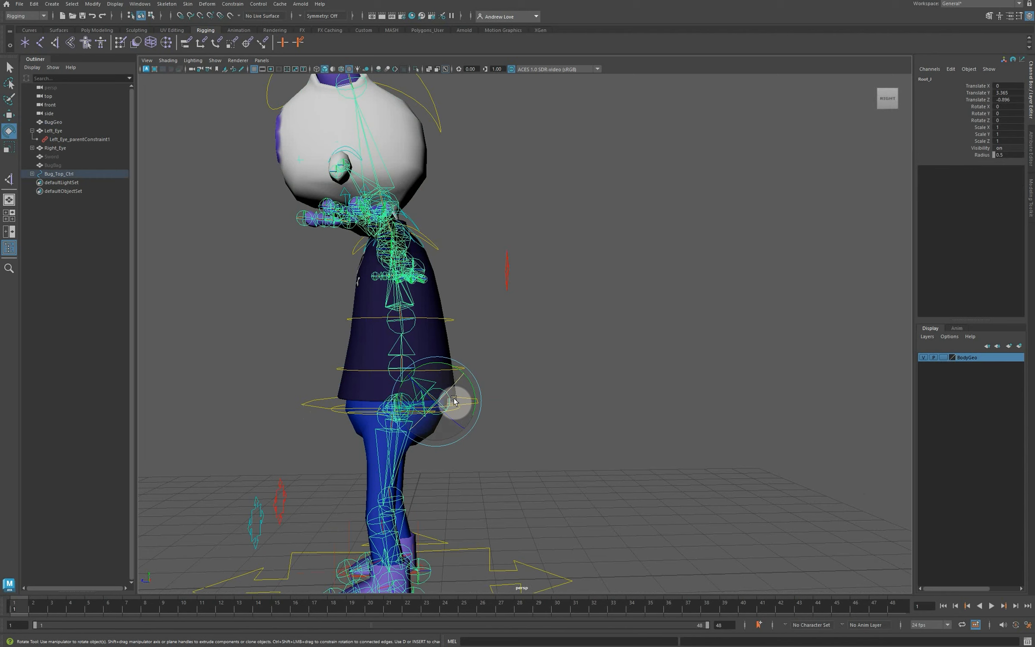
left_click(436, 340)
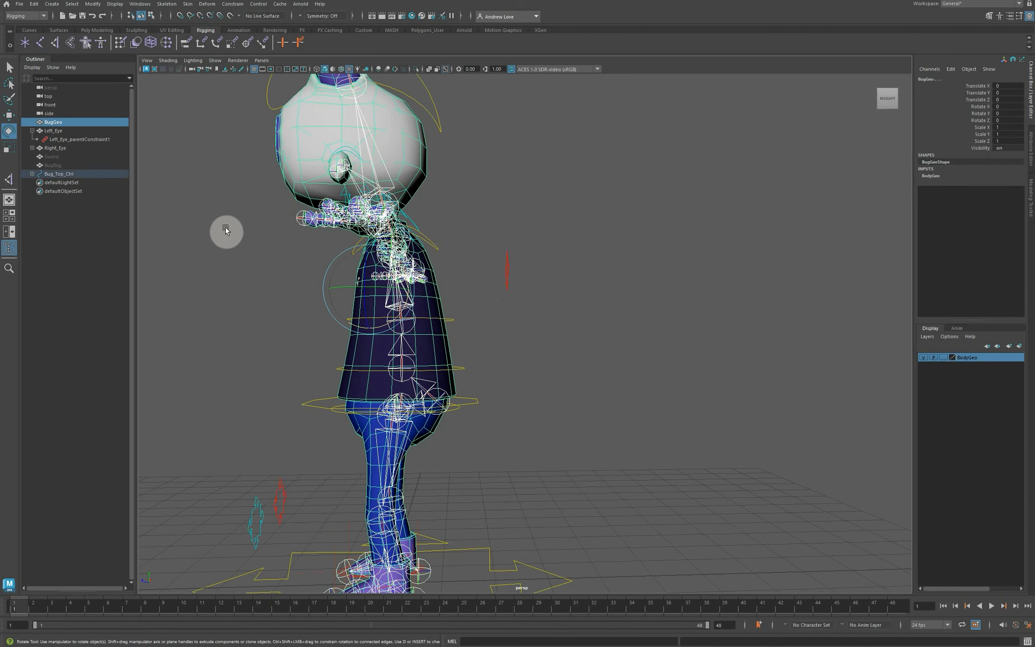
left_click_drag(225, 227, 255, 237, "alt")
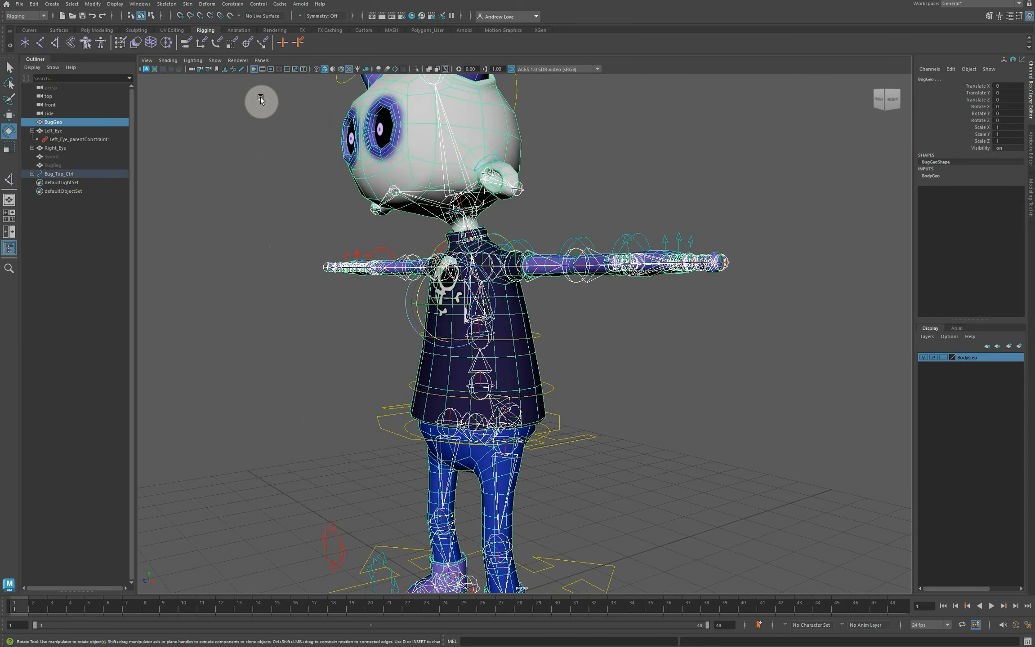
- Bind the mesh to the joint hierarchy with Bind Skin, using Closest distance, Weight blended skinning and max influences of 3
left_click(187, 4)
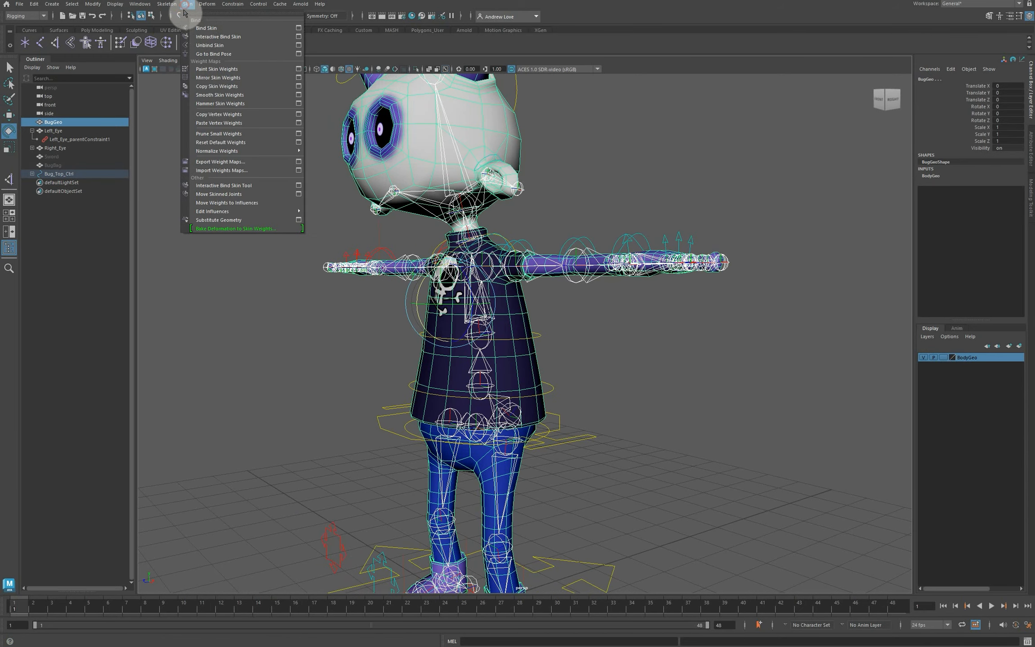
left_click(299, 29)
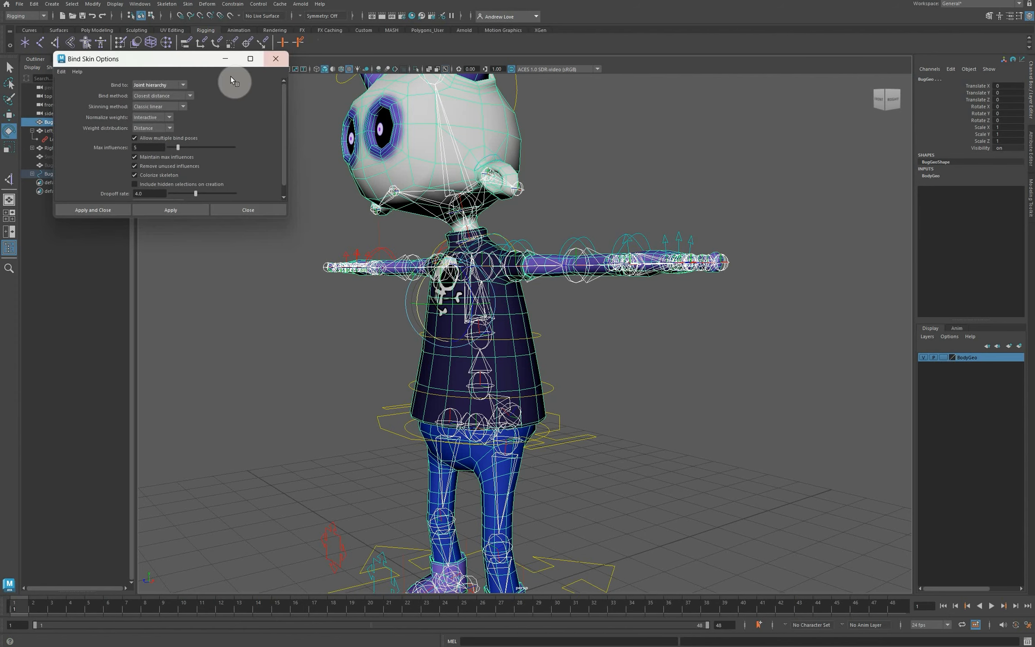
left_click_drag(177, 68, 180, 66)
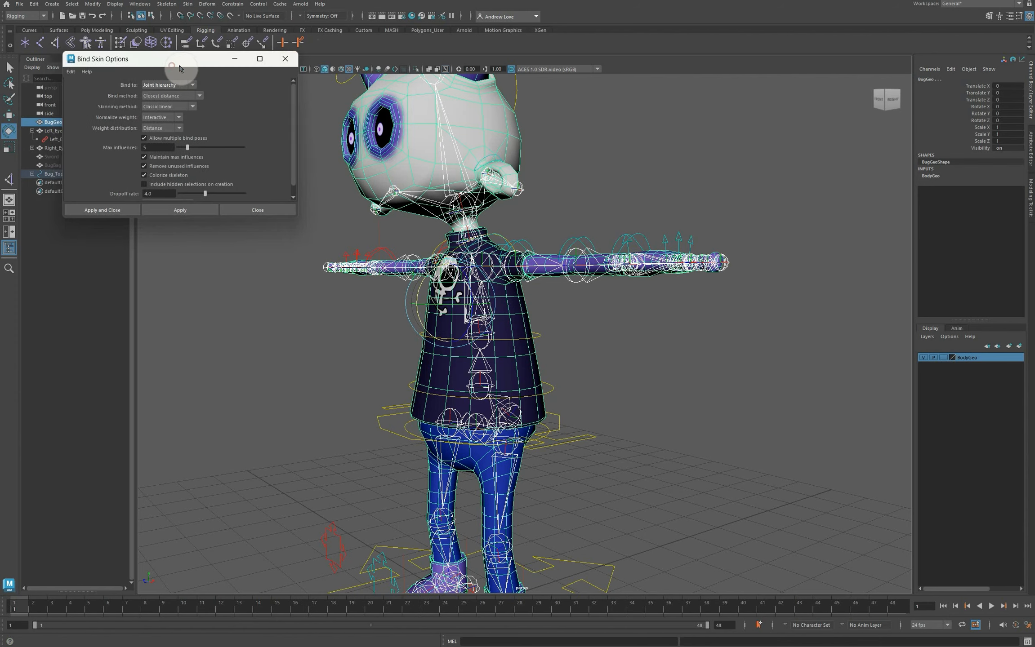
left_click(190, 84)
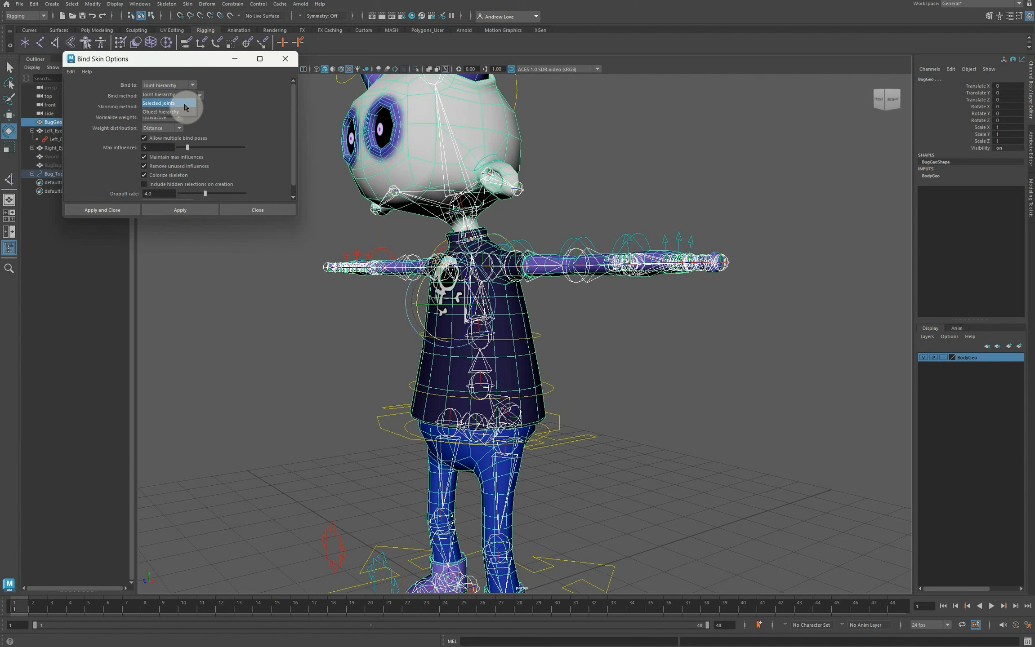
left_click(179, 94)
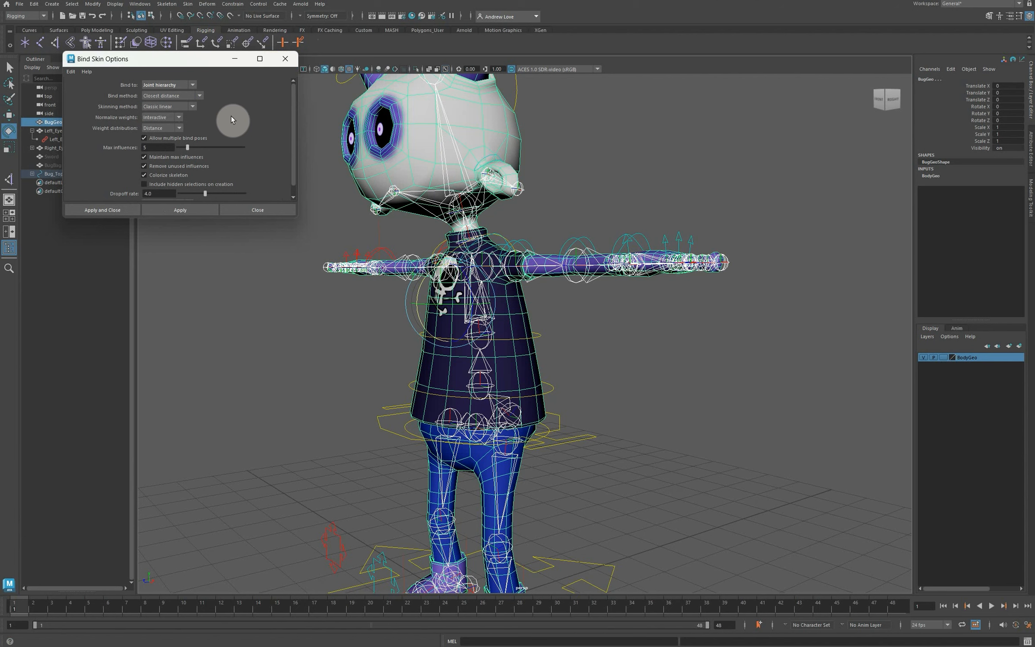
left_click(192, 107)
double_click(155, 148)
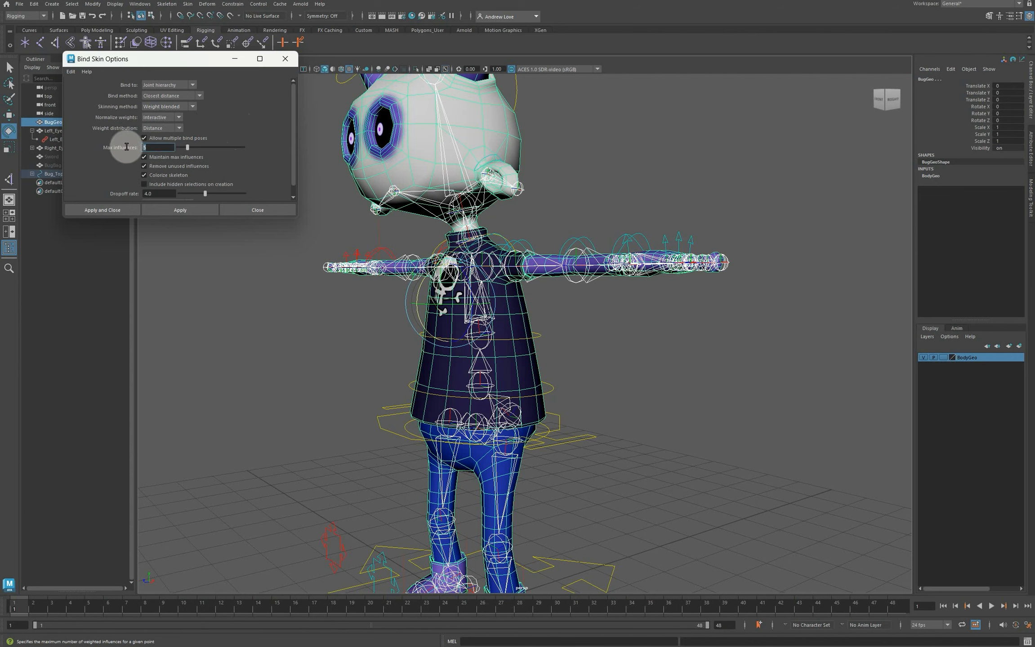
type("3")
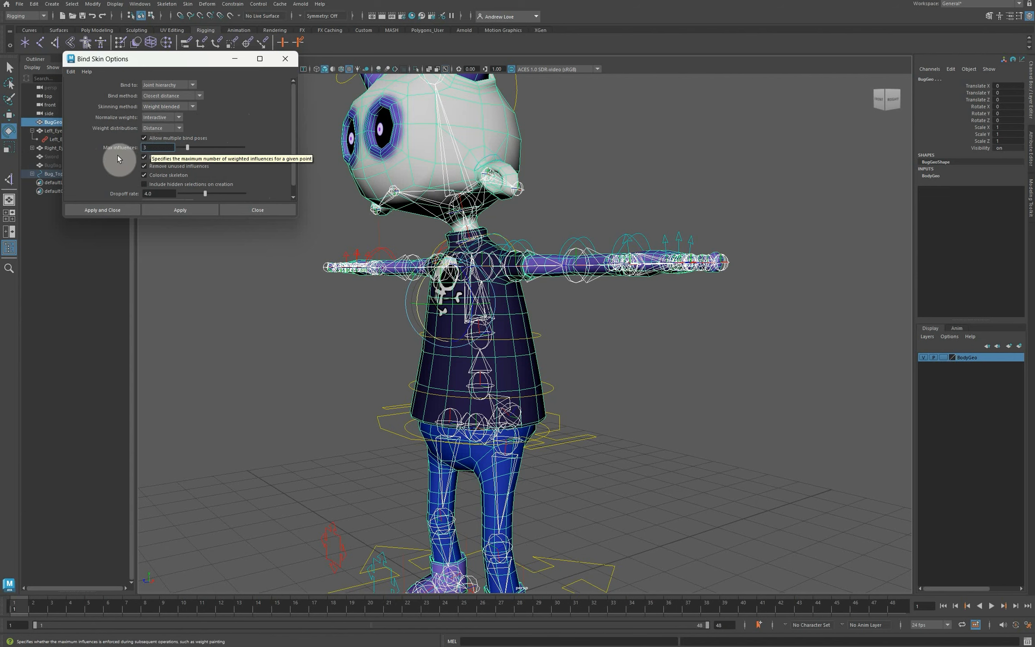
left_click(183, 211)
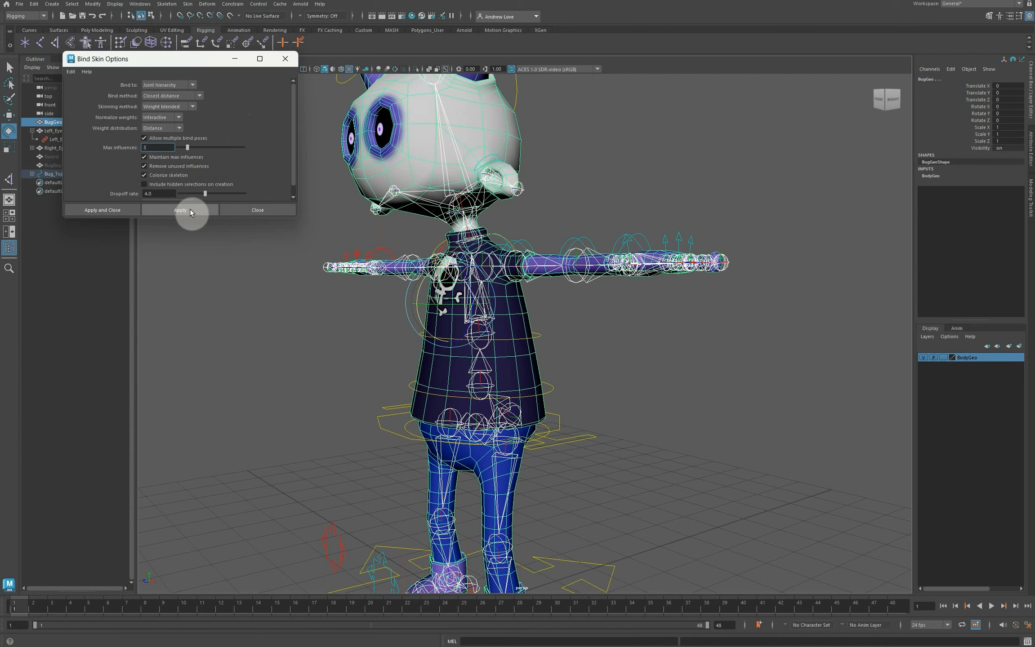
left_click(284, 60)
- Test the skin binding by rotating the left shoulder control down to about -16.7 degrees in Z
scroll(283, 261, "down", 3)
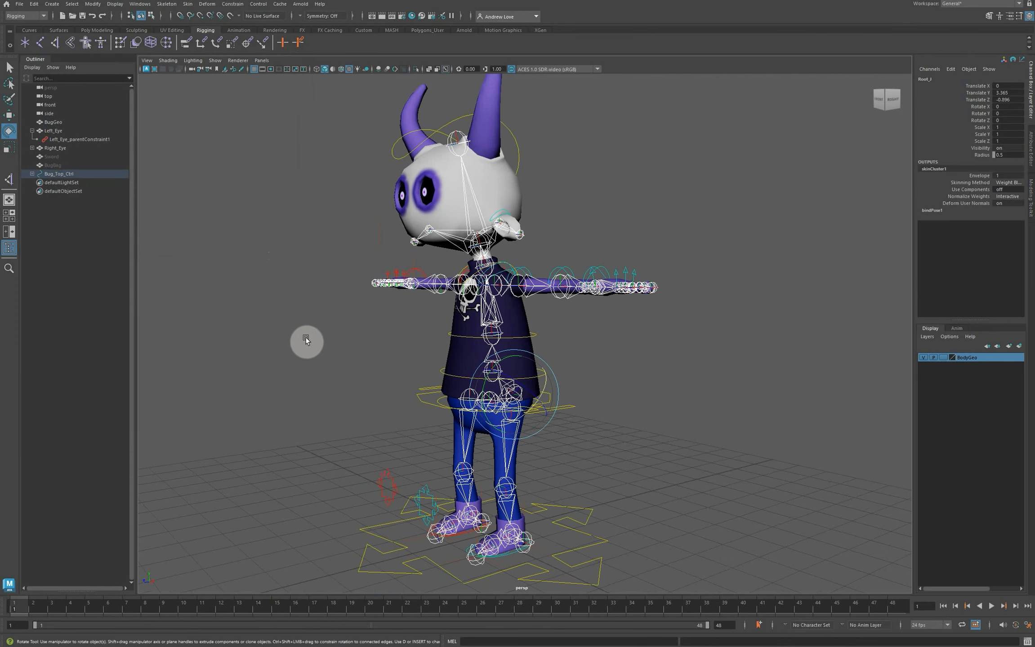
left_click_drag(306, 338, 329, 341, "alt")
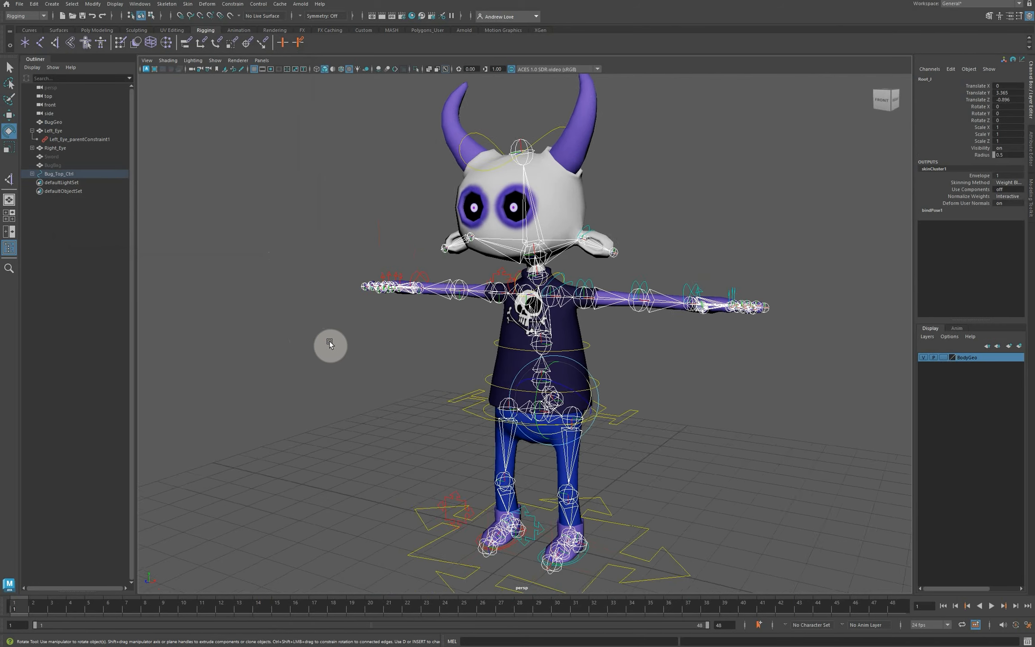
scroll(323, 336, "up", 2)
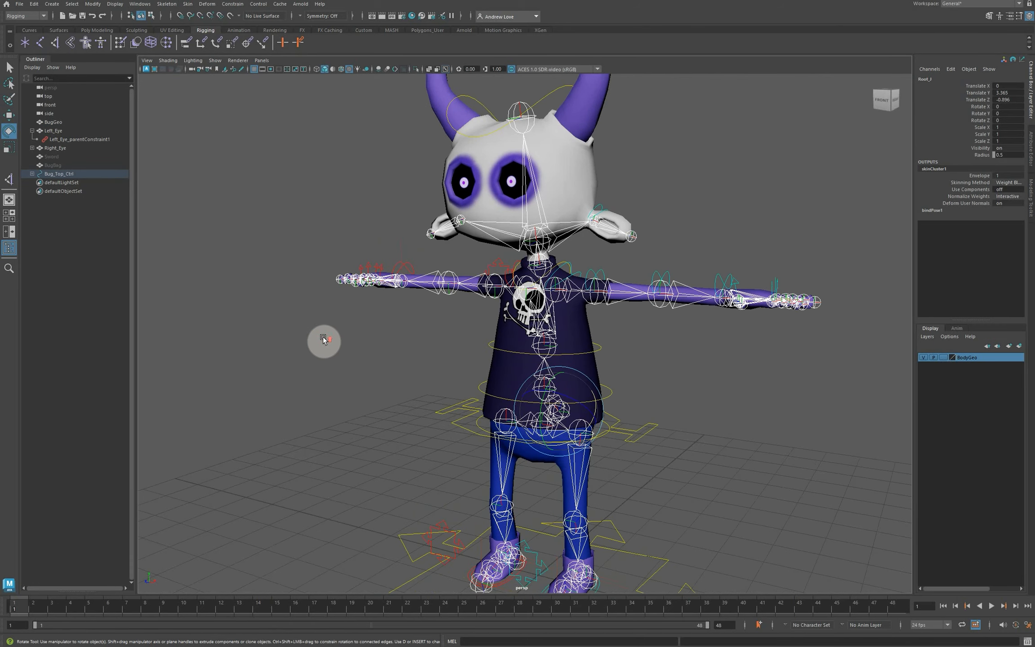
left_click(603, 272)
mouse_move(620, 278)
left_mouse_down()
mouse_move(618, 305)
mouse_move(616, 288)
left_mouse_up()
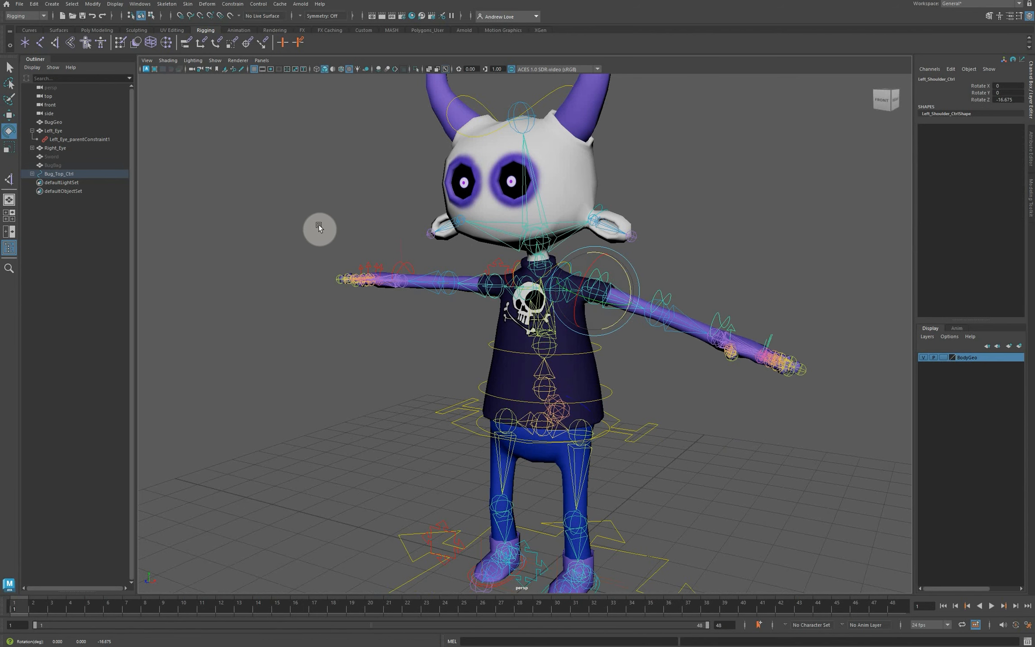
- Hide joints, locators and IK handles in the perspective viewport
left_click(215, 60)
mouse_move(255, 99)
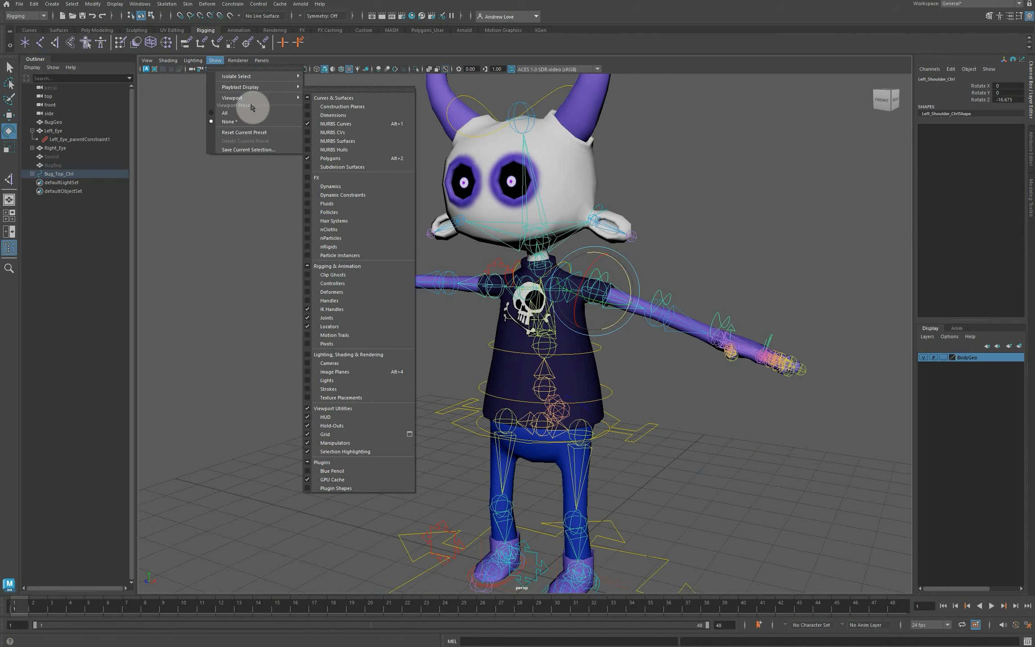
left_click(338, 319)
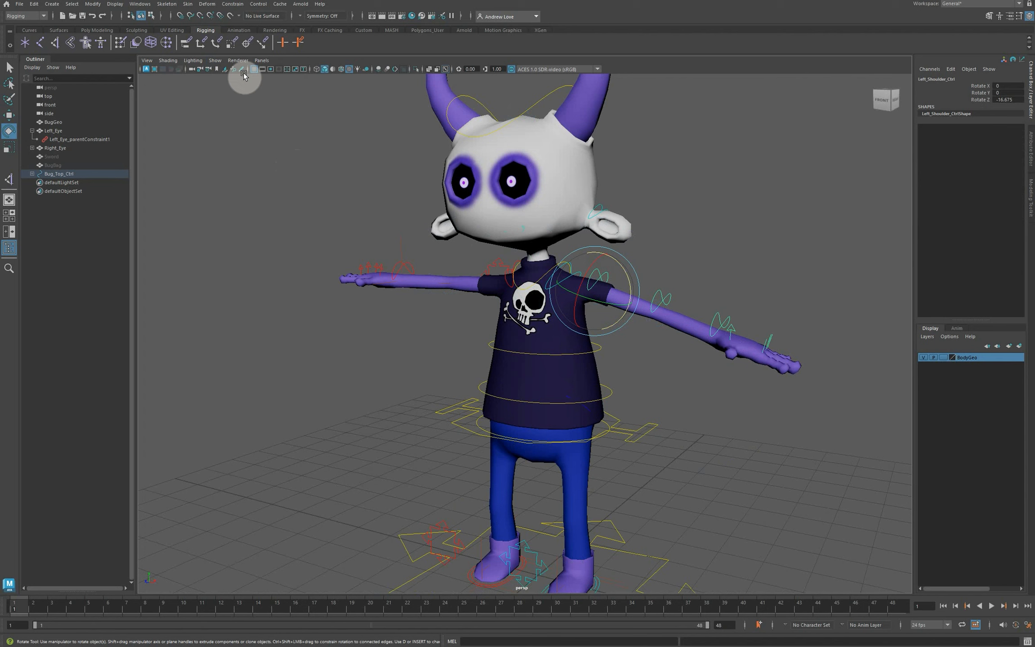
left_click(214, 60)
mouse_move(254, 98)
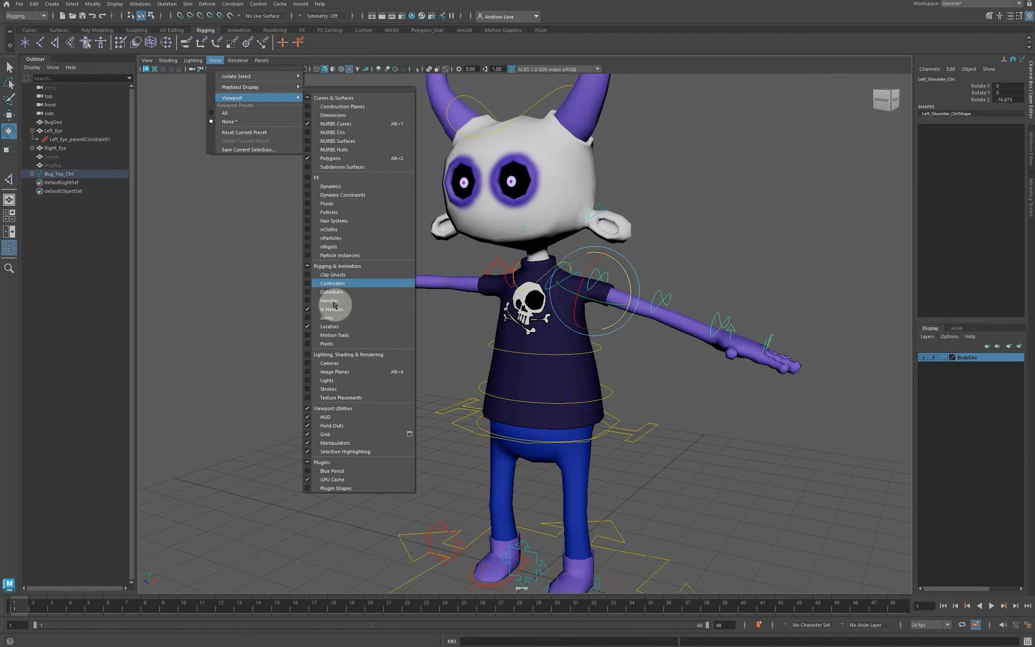
left_click(331, 327)
left_click(237, 61)
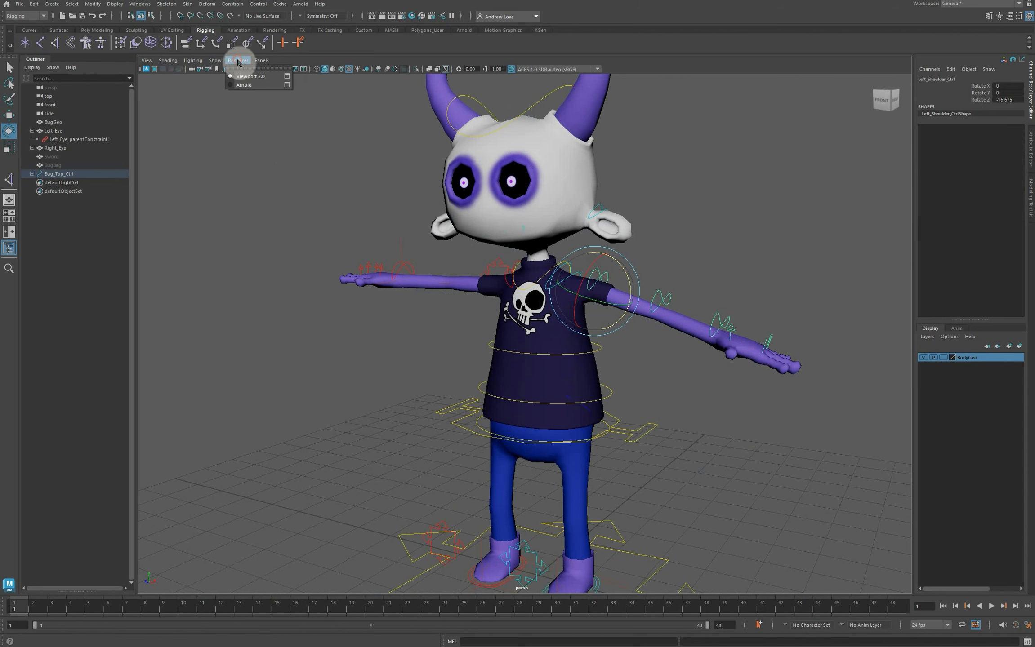
left_click(214, 60)
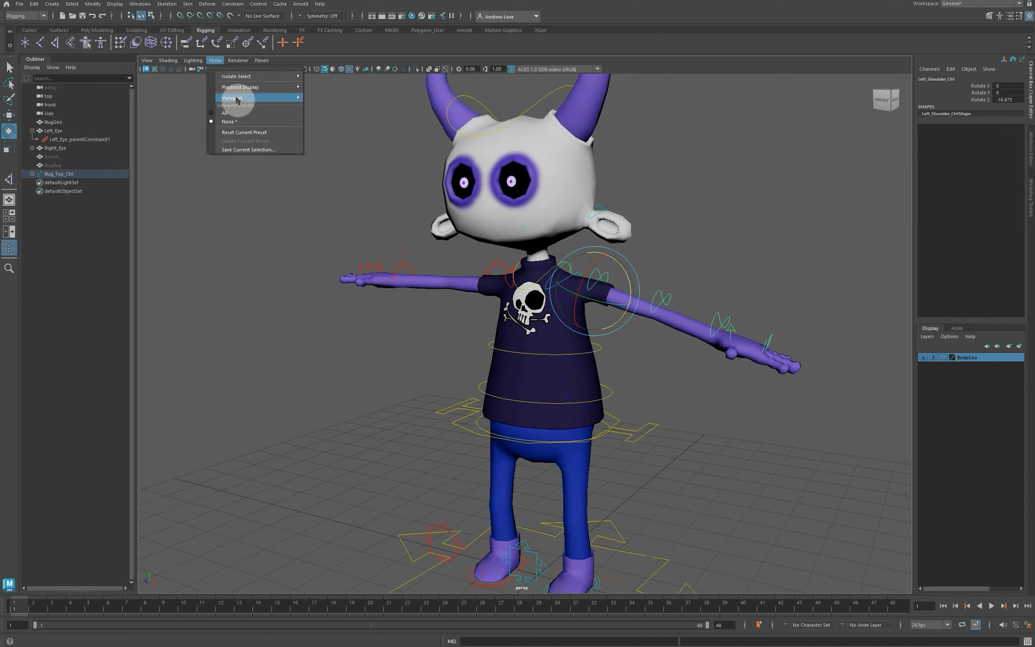
mouse_move(254, 98)
left_click(342, 308)
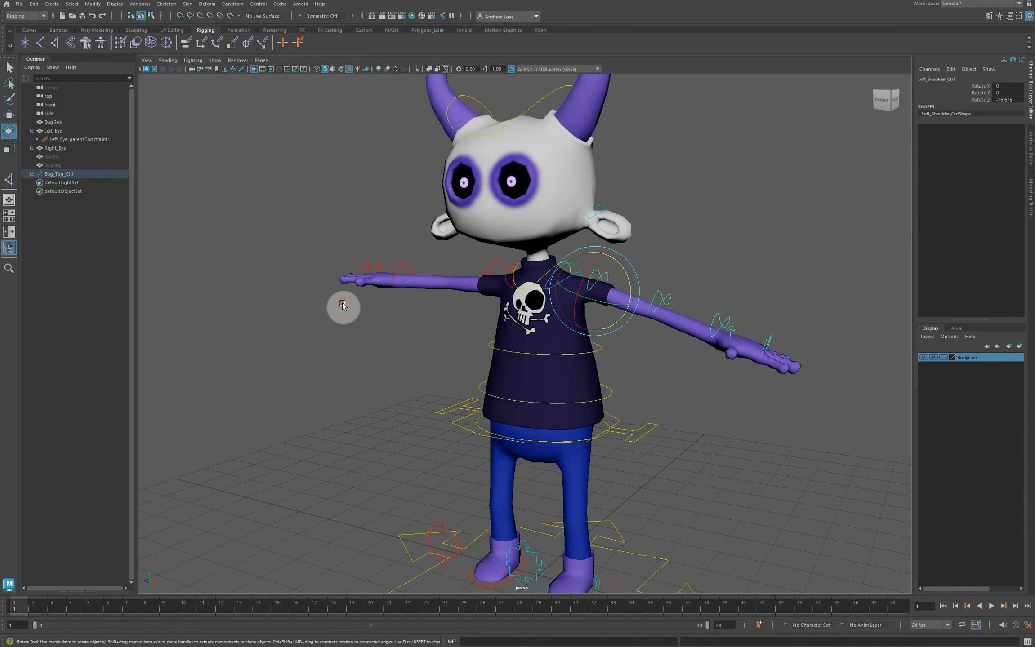
- Set the BodyGeo display layer to Reference and clear the selection
left_click(423, 343)
left_click(670, 299)
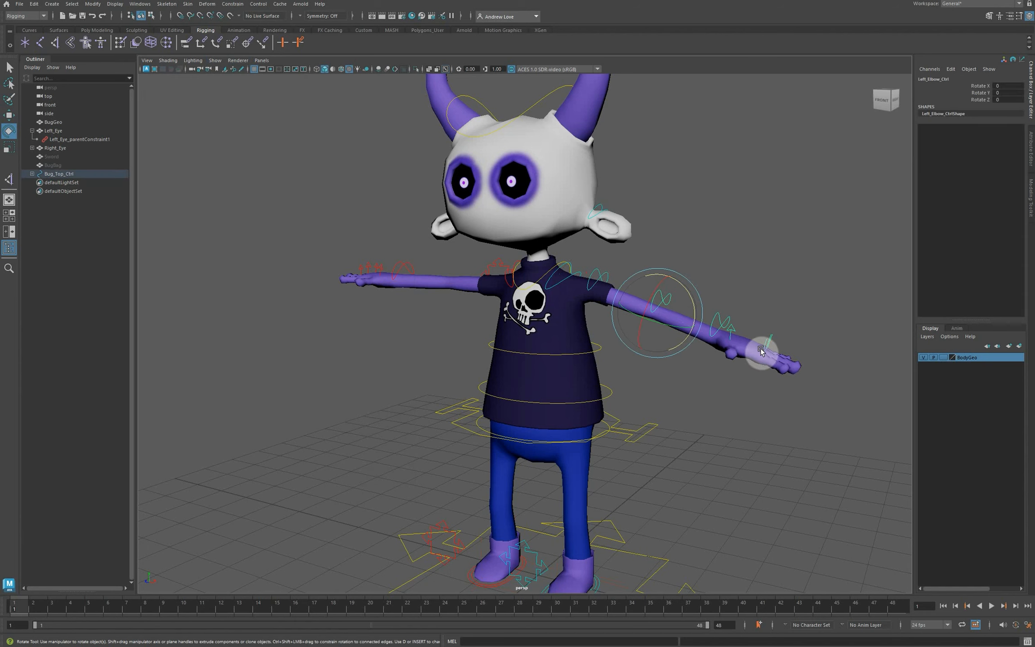
left_click(943, 357)
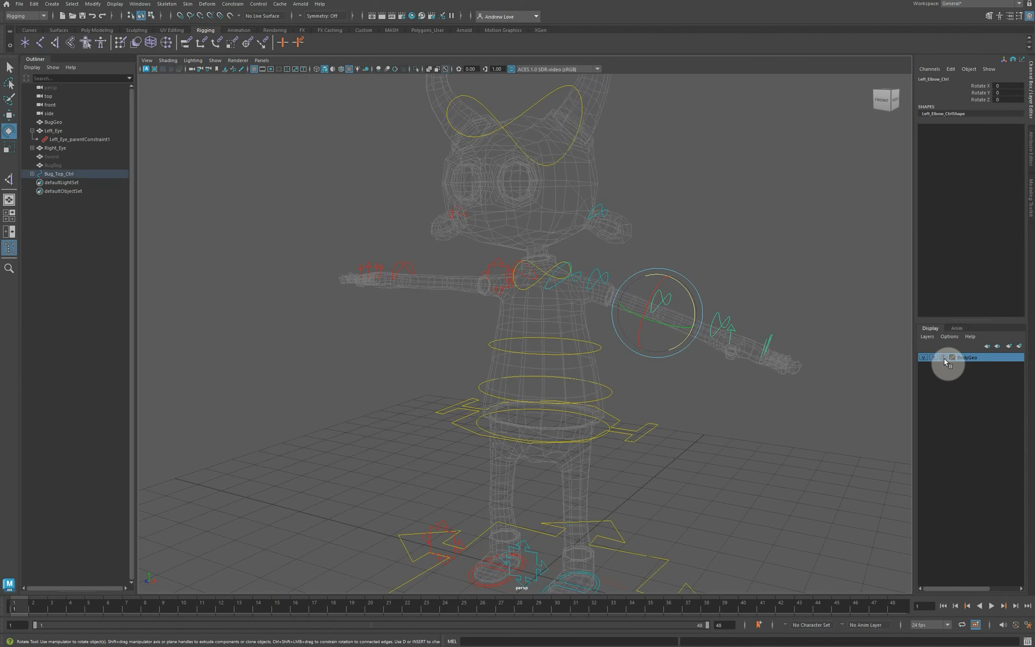
left_click(943, 359)
left_click(802, 387)
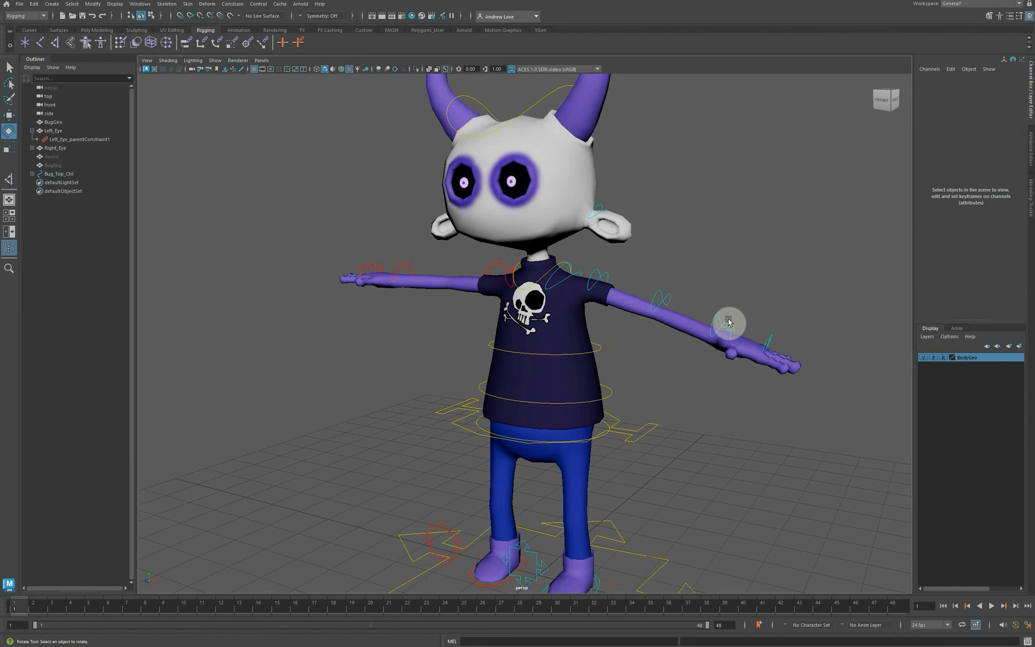
- Test the deformation by rotating the left wrist control to about 25.5 degrees in Z and freely bending the lower spine control
left_click(747, 320)
left_click_drag(751, 320, 742, 303)
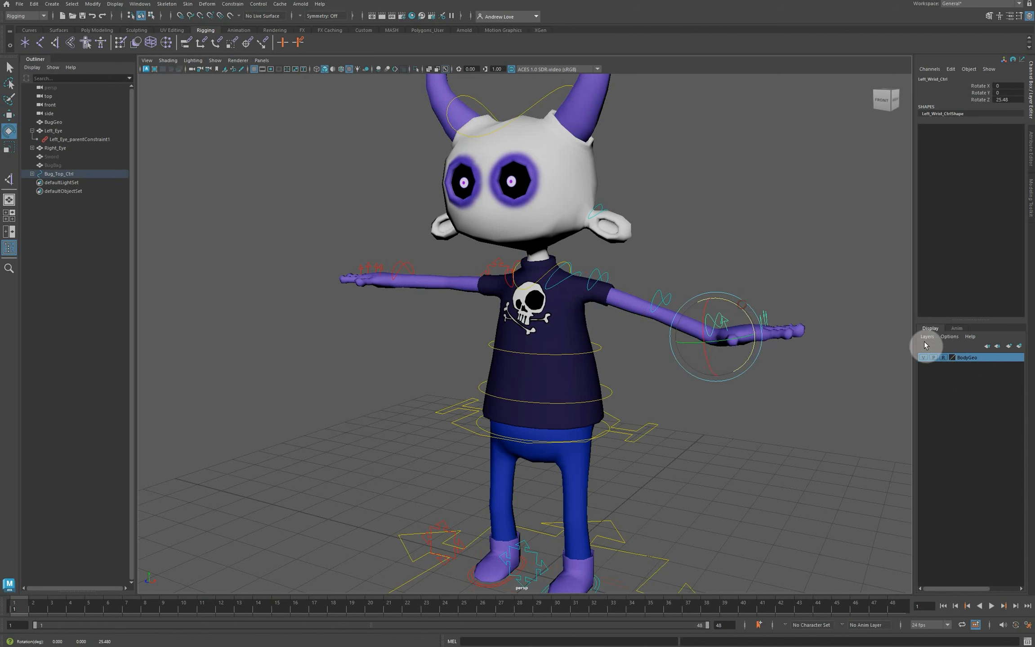
left_click(567, 389)
left_click_drag(568, 389, 612, 409)
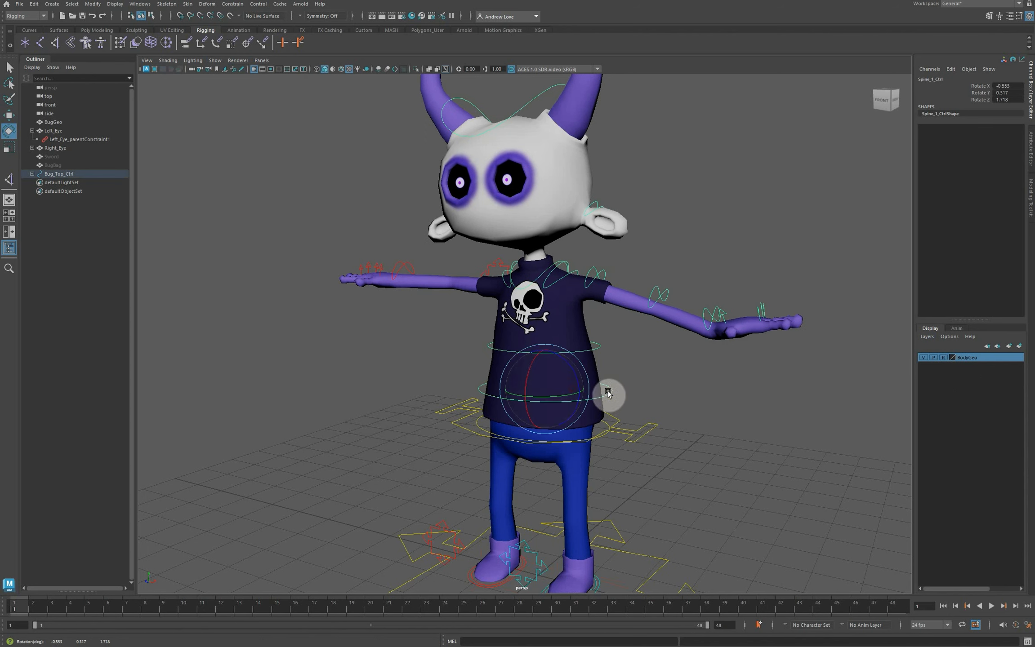
left_click(682, 379)
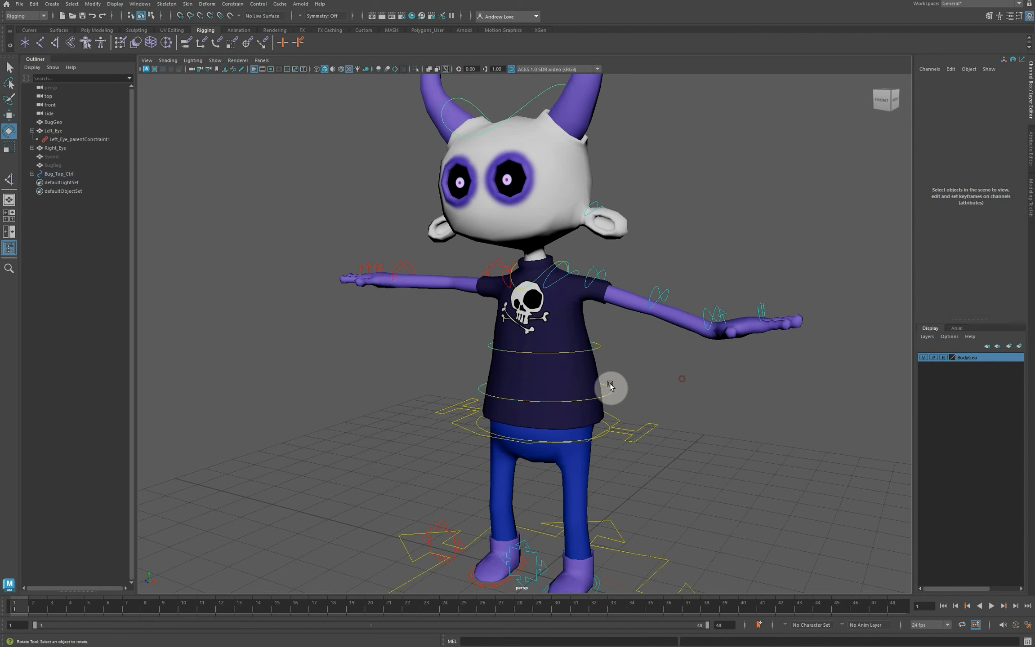
left_click(610, 394)
left_click_drag(582, 374, 531, 369)
- Undo the test rotations of the spine, left wrist and left shoulder controls, including the BodyGeo layer's display type change
key("ctrl+z")
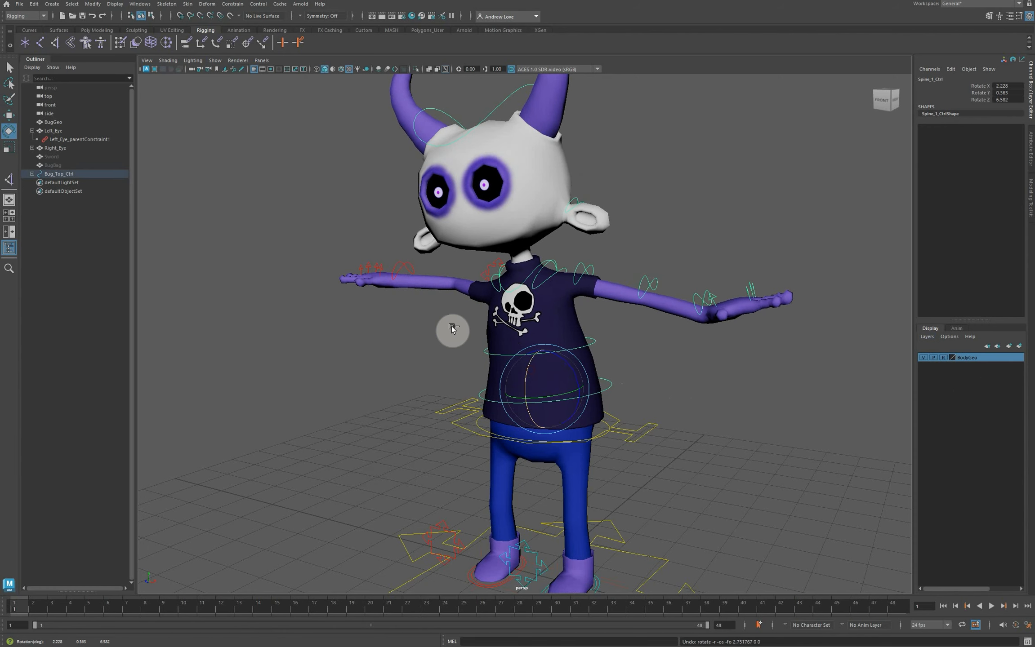
key("ctrl+z")
key("ctrl+z")
key("ctrl+z")
key("ctrl+z")
key("ctrl+z")
key("ctrl+z")
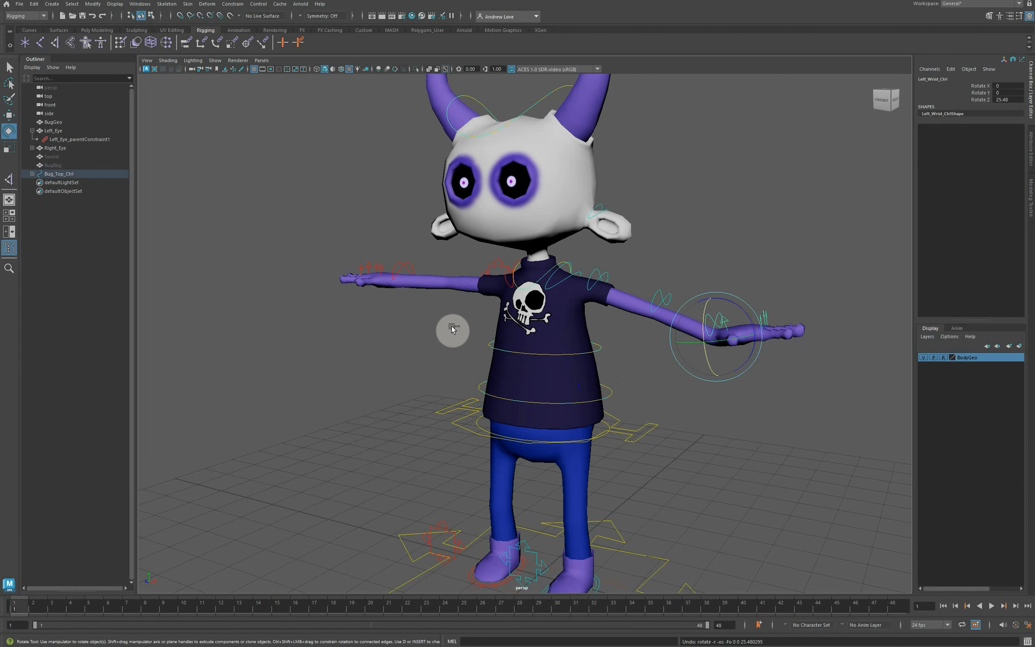
key("ctrl+z")
key("ctrl+z")
key("ctrl+z")
key("ctrl+z")
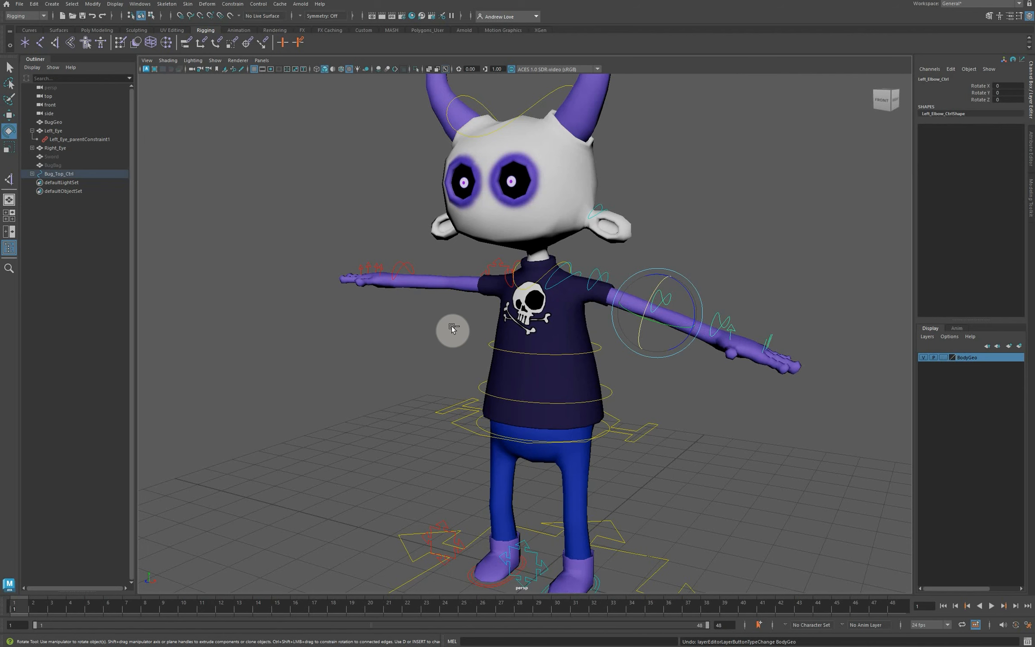
key("ctrl+z")
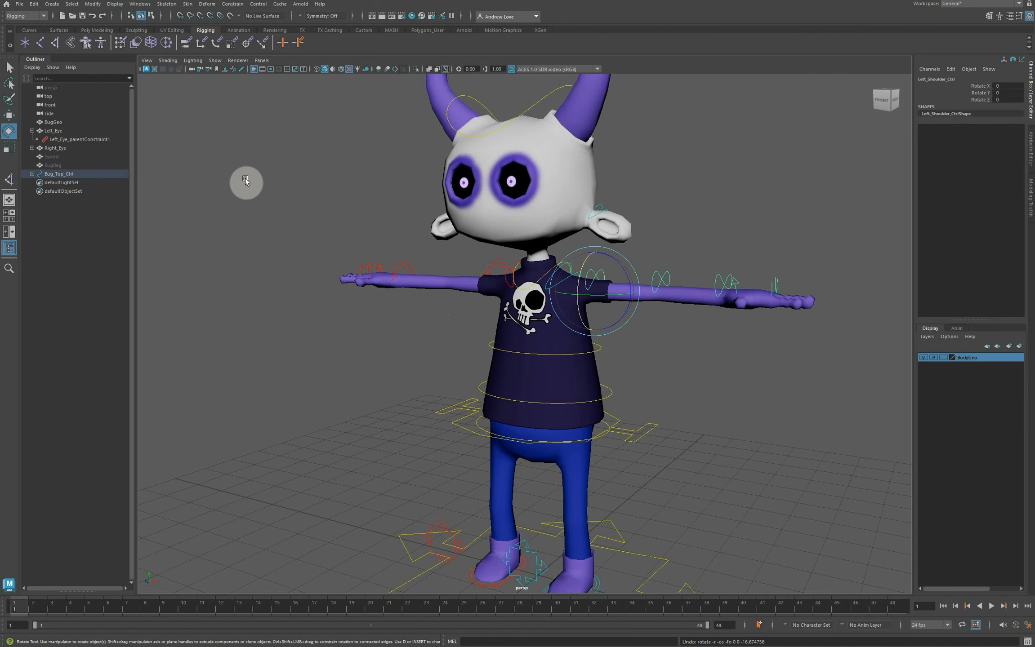
- Show the joints in the perspective viewport again
left_click(215, 60)
mouse_move(275, 97)
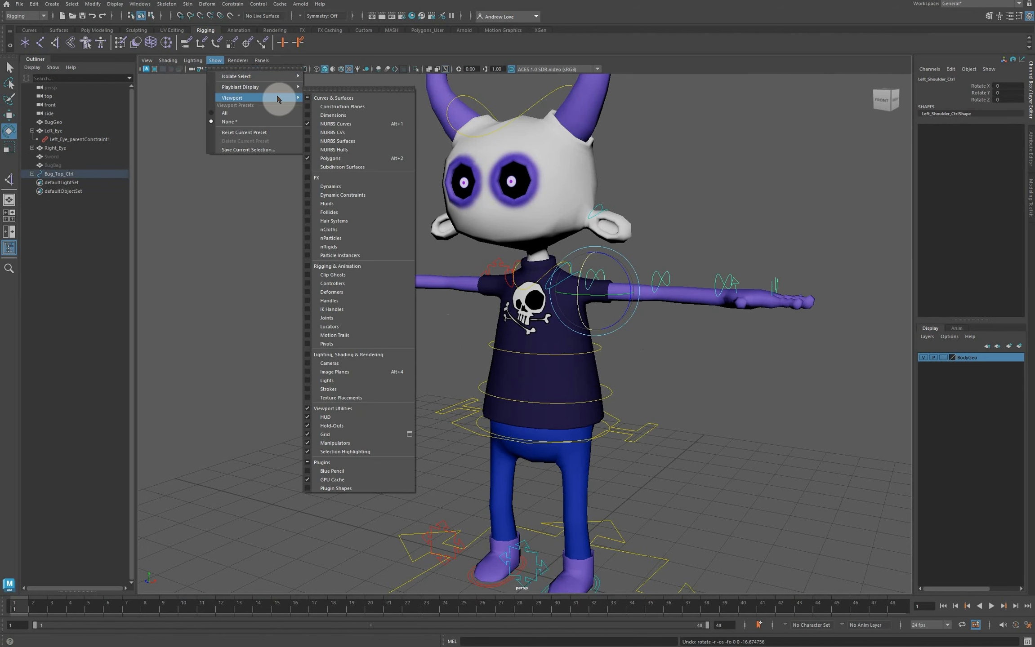
left_click(329, 318)
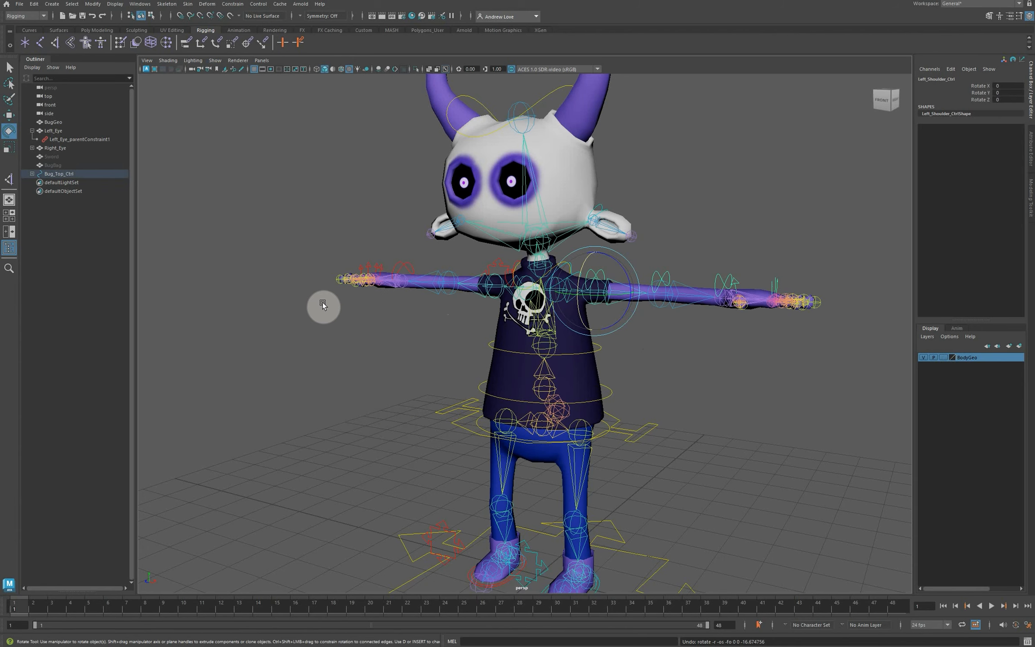
- Test the leg deformation by rotating the left foot control in Y to about 22 and 8 degrees, and undo both rotations
left_click(316, 370)
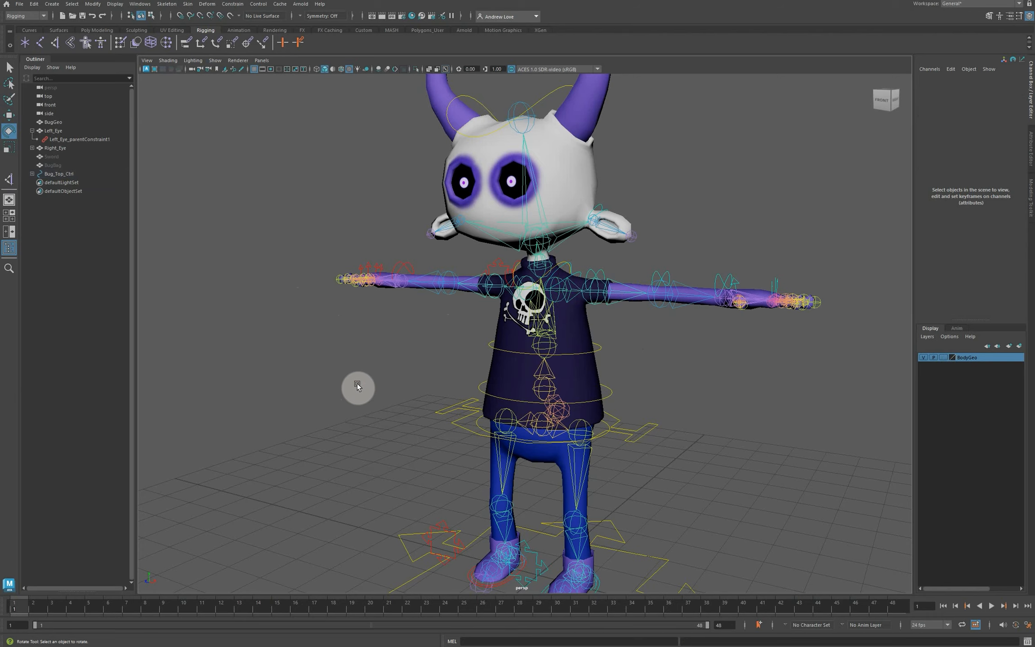
left_click_drag(356, 383, 388, 361, "alt")
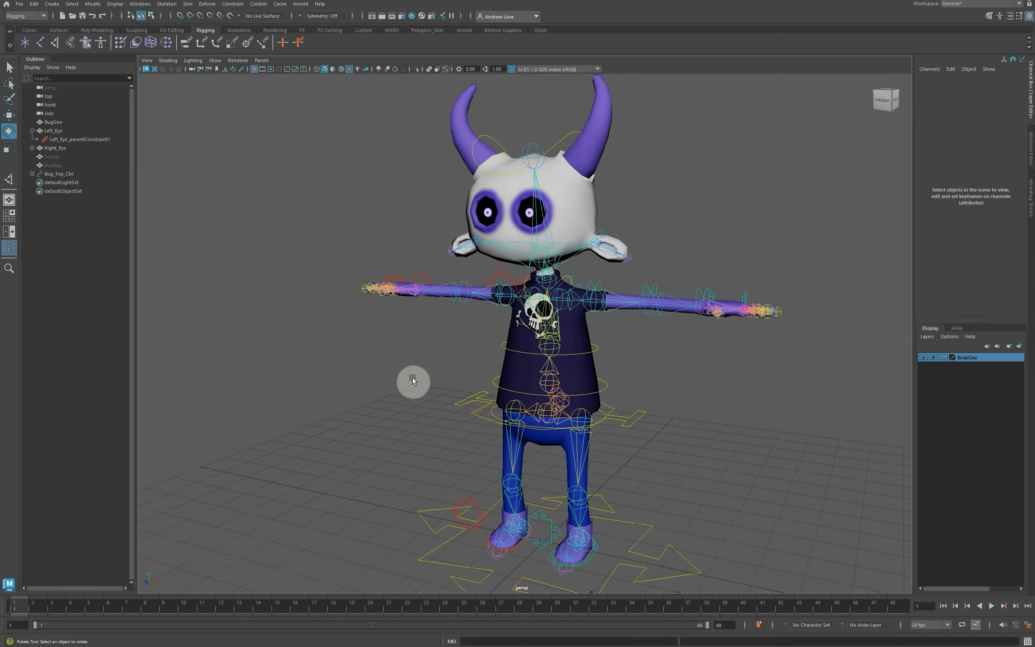
middle_click_drag(391, 397, 375, 345, "alt")
scroll(374, 355, "up", 5)
middle_click_drag(343, 386, 288, 259, "alt")
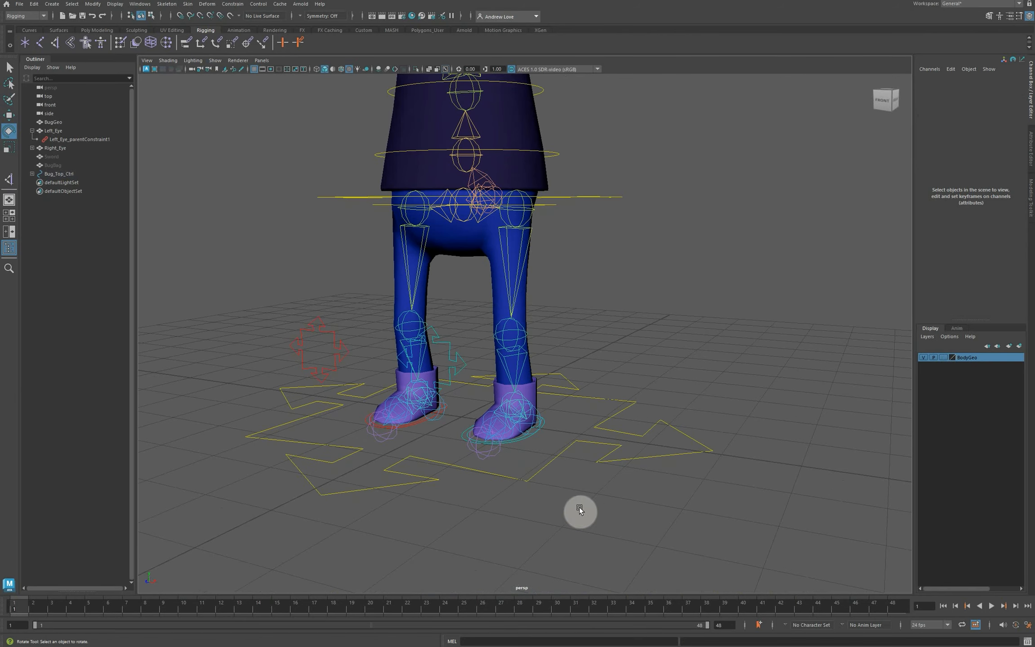
left_click(533, 437)
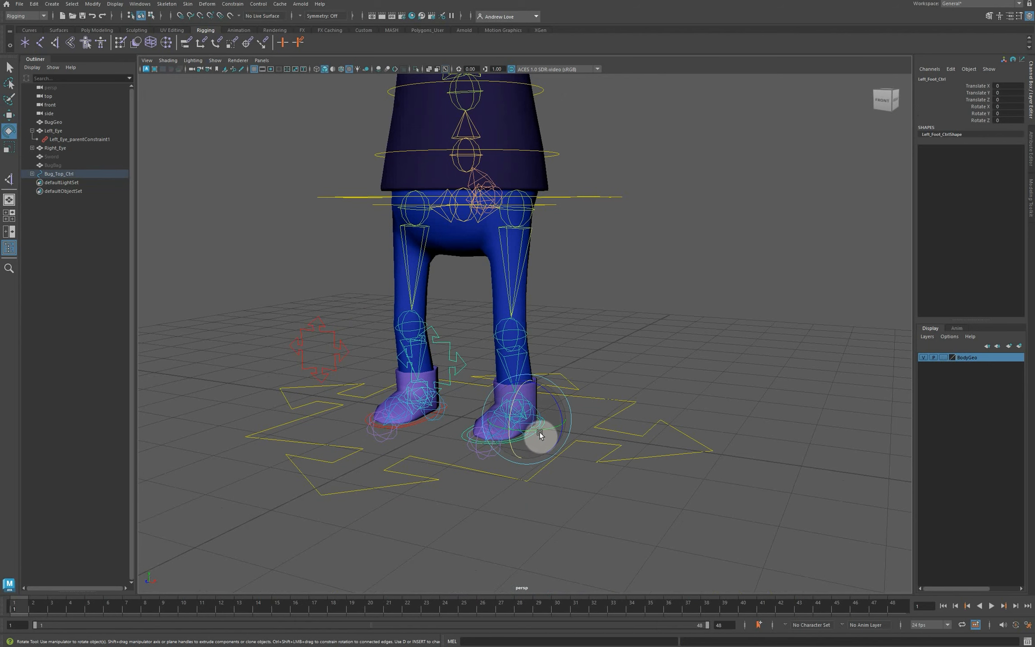
left_click_drag(540, 435, 554, 425)
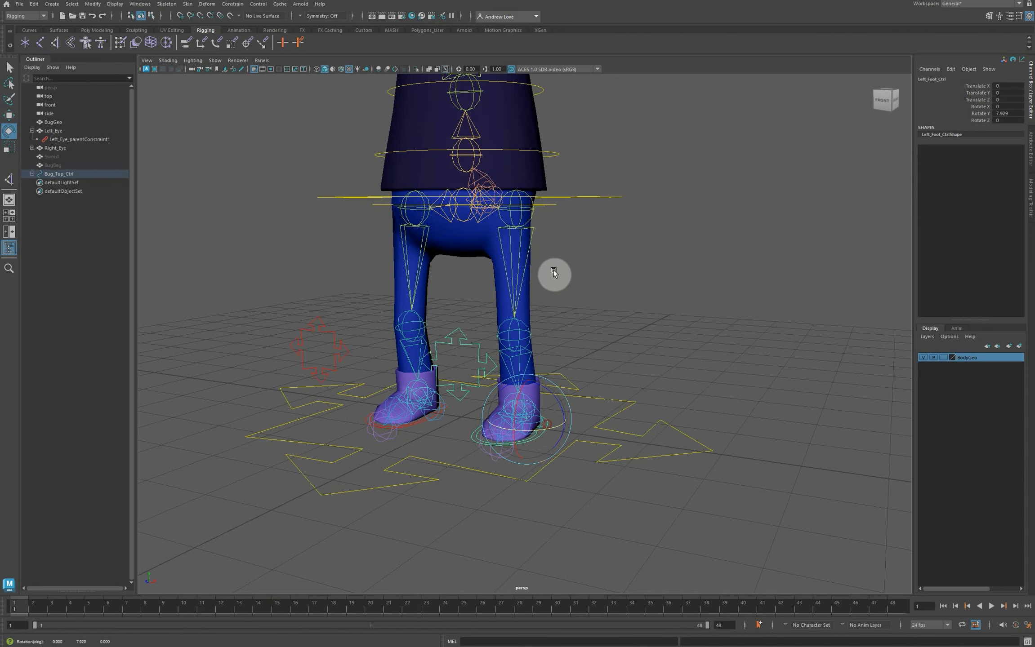
key("ctrl+z")
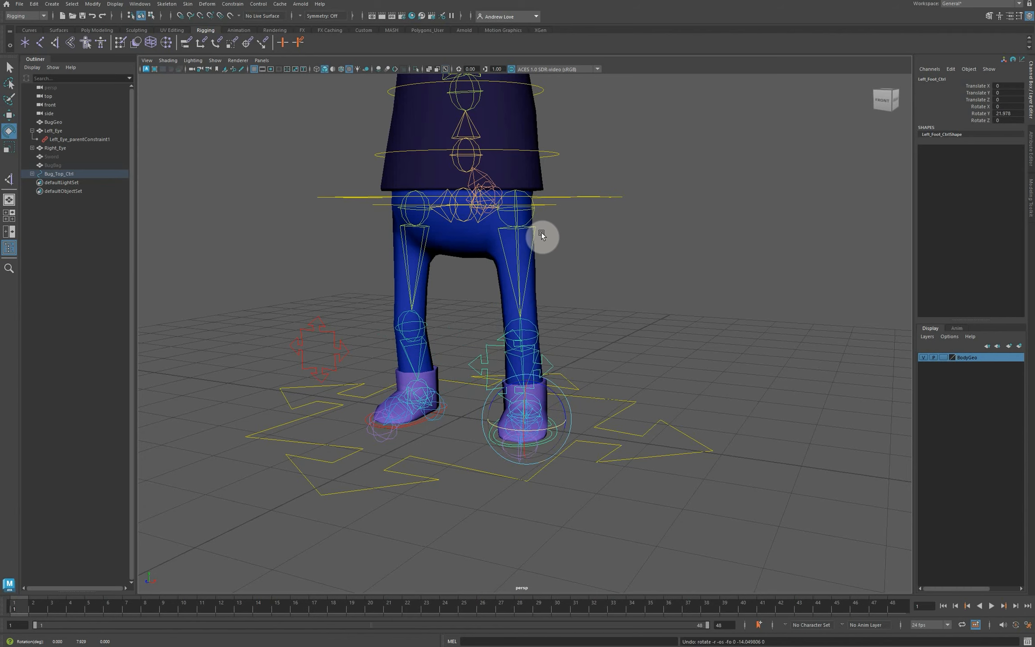
key("ctrl+z")
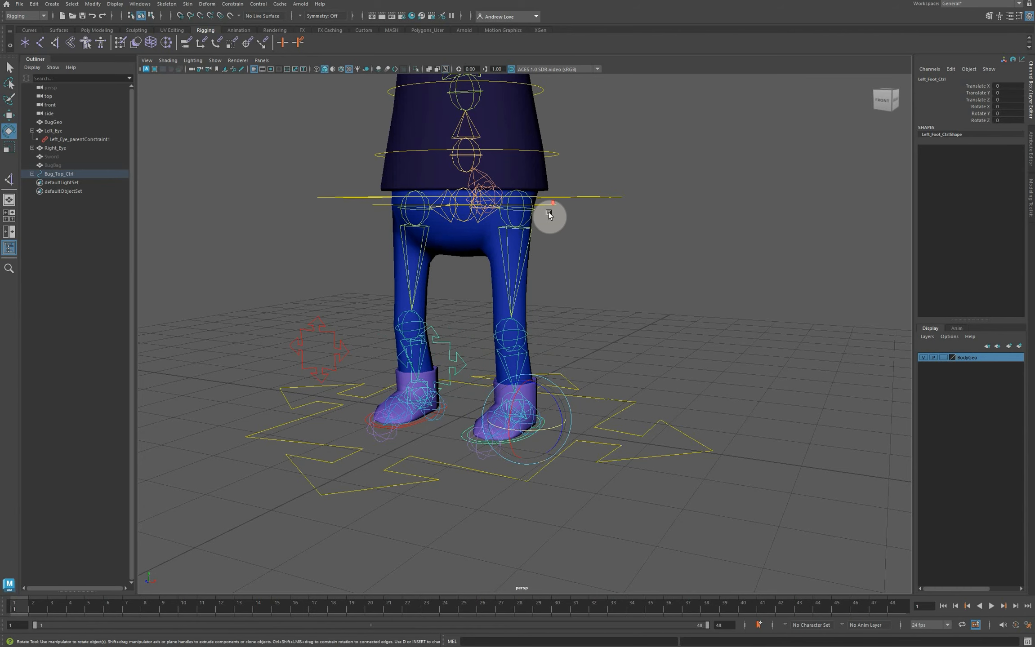
- Test the arm deformation by rotating the left shoulder control to about -40 degrees in Z, and undo the rotation
scroll(548, 212, "down", 3)
middle_click_drag(624, 214, 631, 275, "alt")
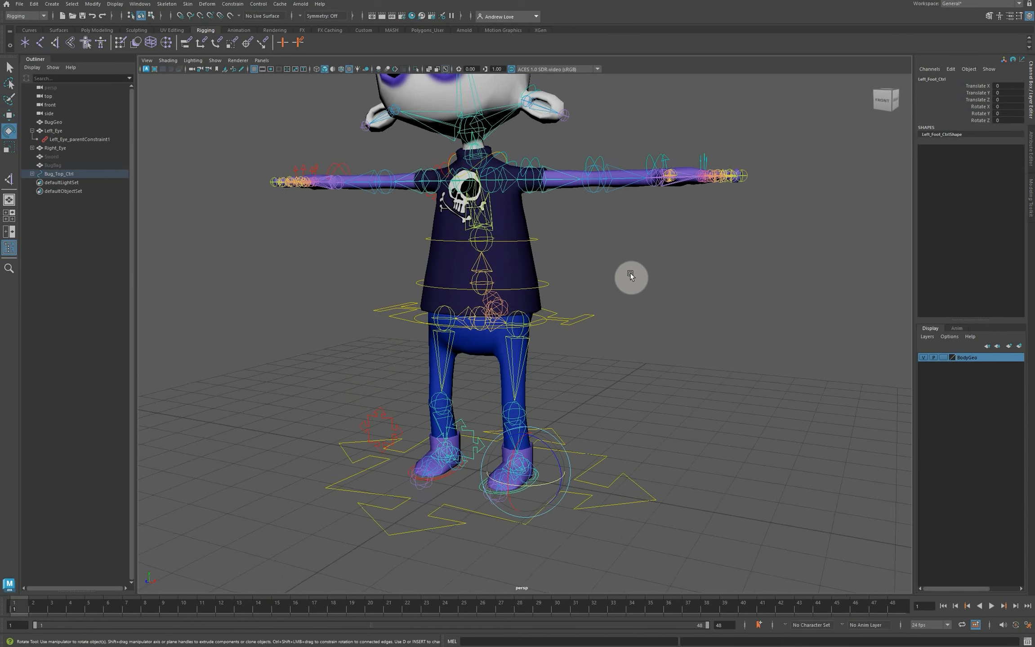
scroll(638, 274, "up", 5)
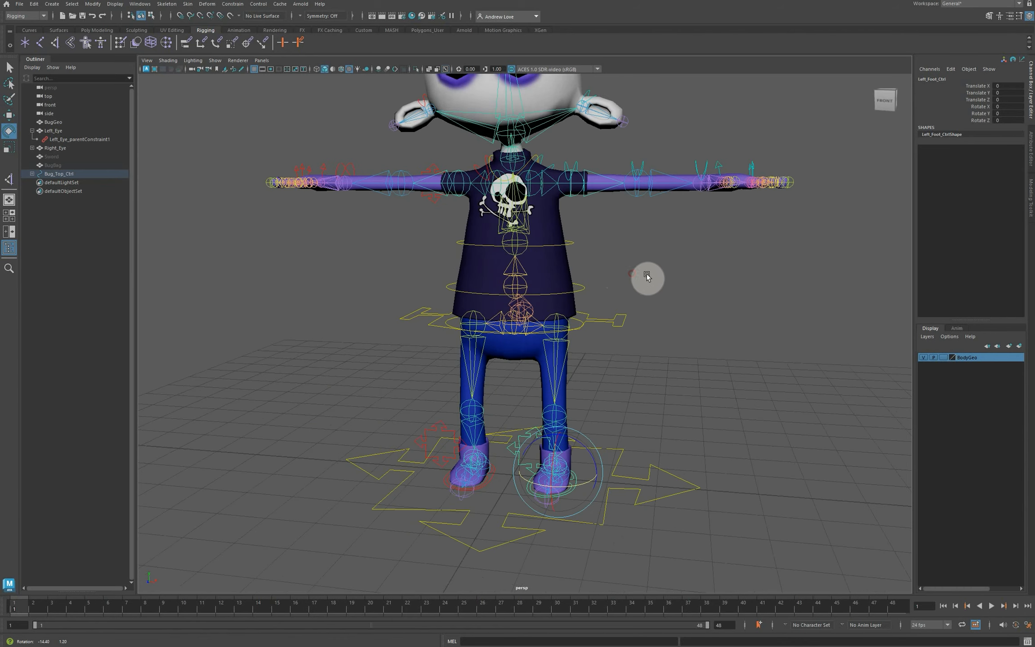
middle_click_drag(636, 279, 633, 312, "alt")
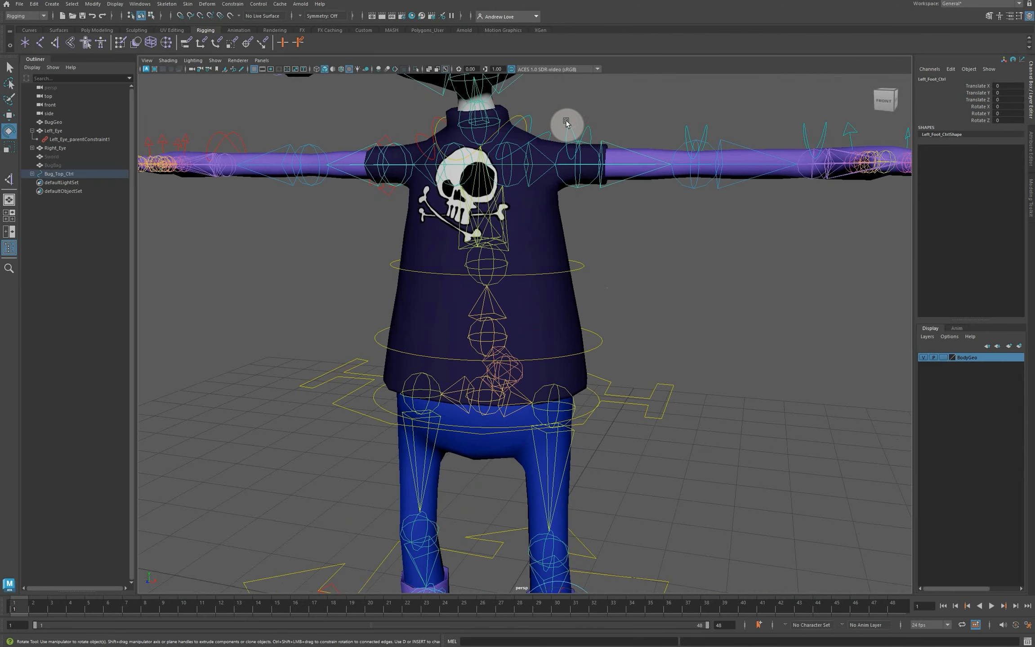
left_click(589, 131)
left_click_drag(608, 141, 605, 175)
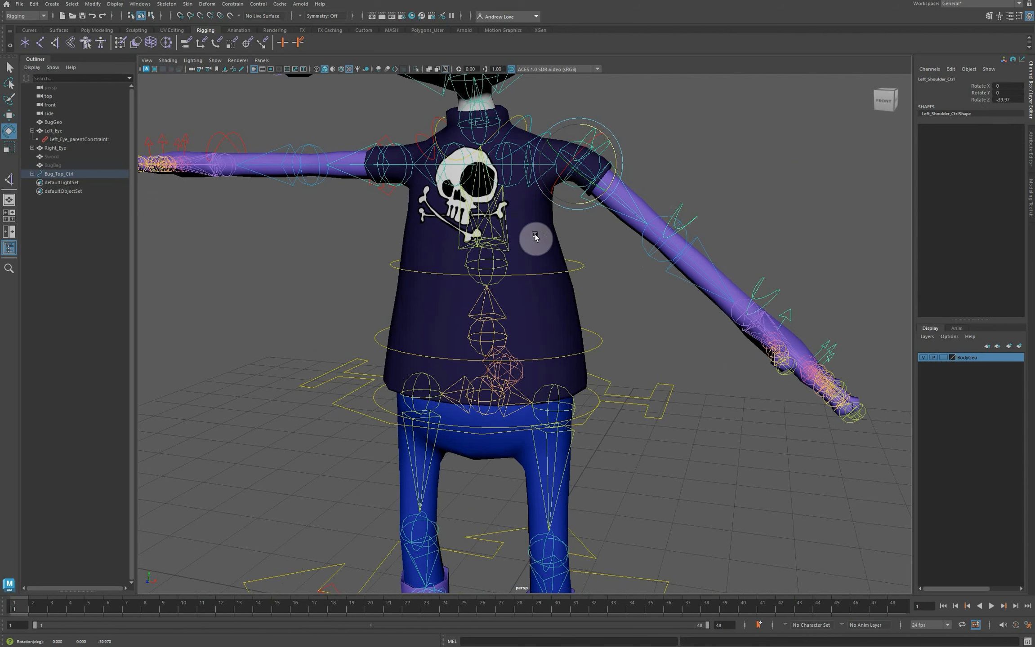
key("ctrl+z")
key("ctrl+z")
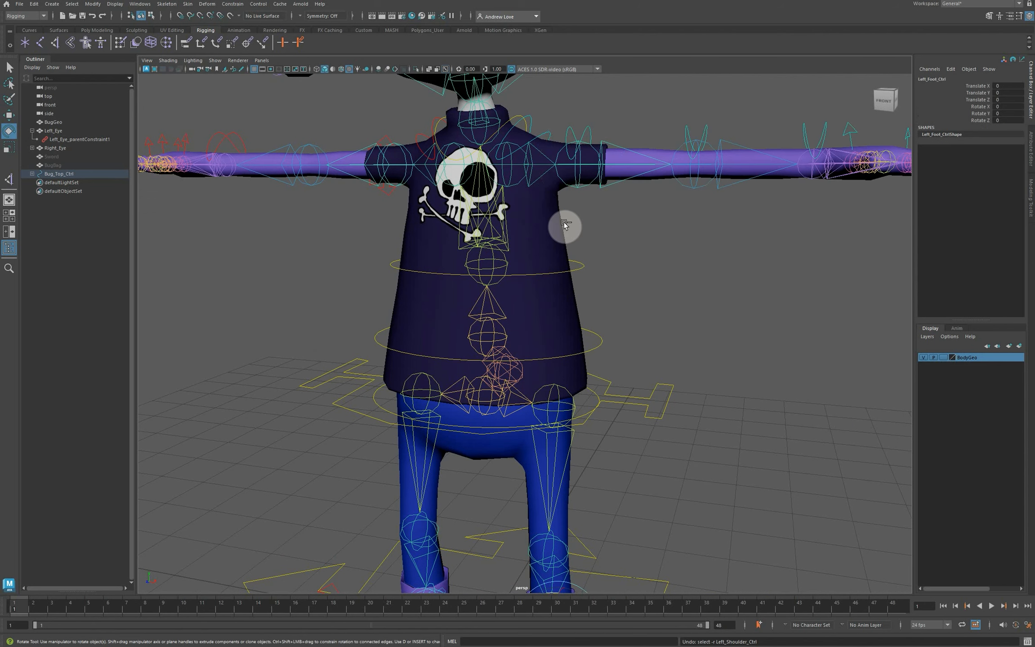
- Test the head deformation by rotating the head control in X to about -30 and -19 degrees, and undo both rotations
right_click_drag(605, 181, 590, 163, "alt")
right_click_drag(629, 98, 528, 90, "alt")
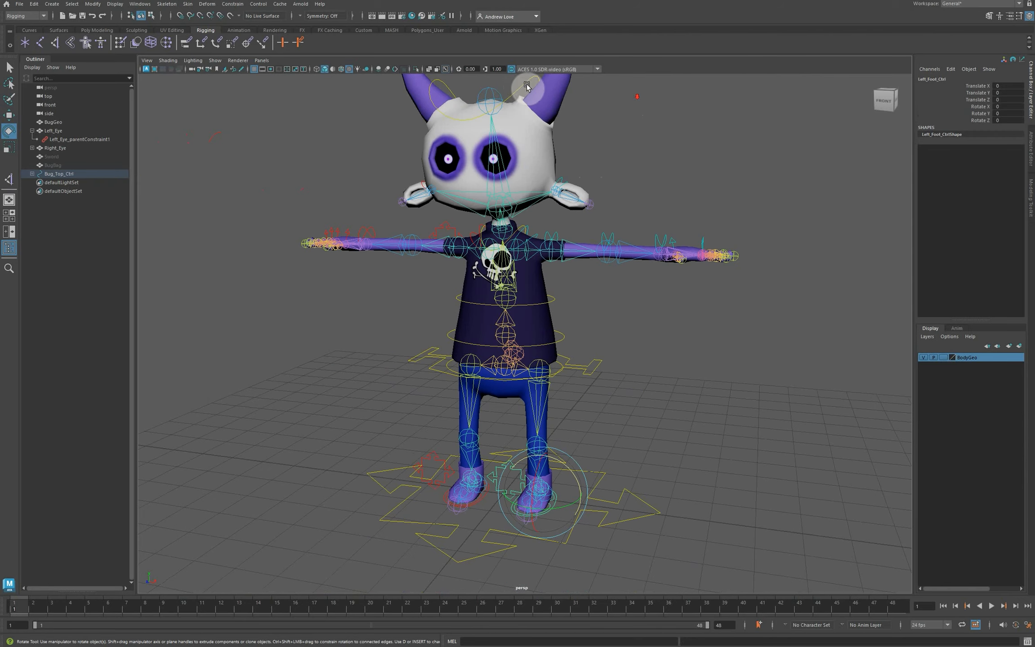
left_click(493, 128)
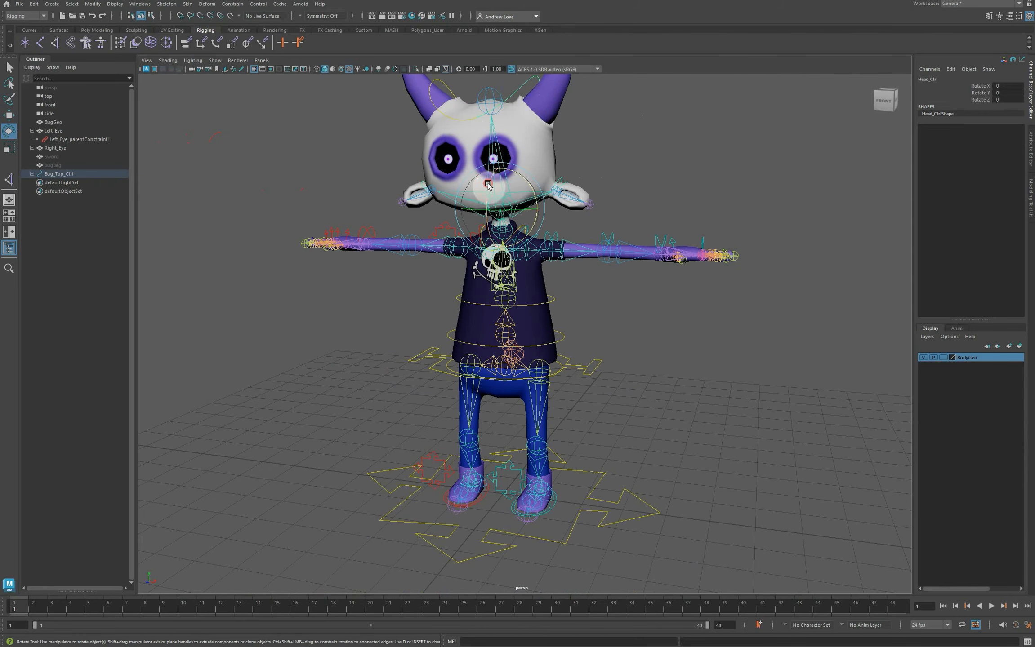
mouse_move(490, 198)
left_mouse_down()
mouse_move(489, 172)
mouse_move(491, 184)
left_mouse_up()
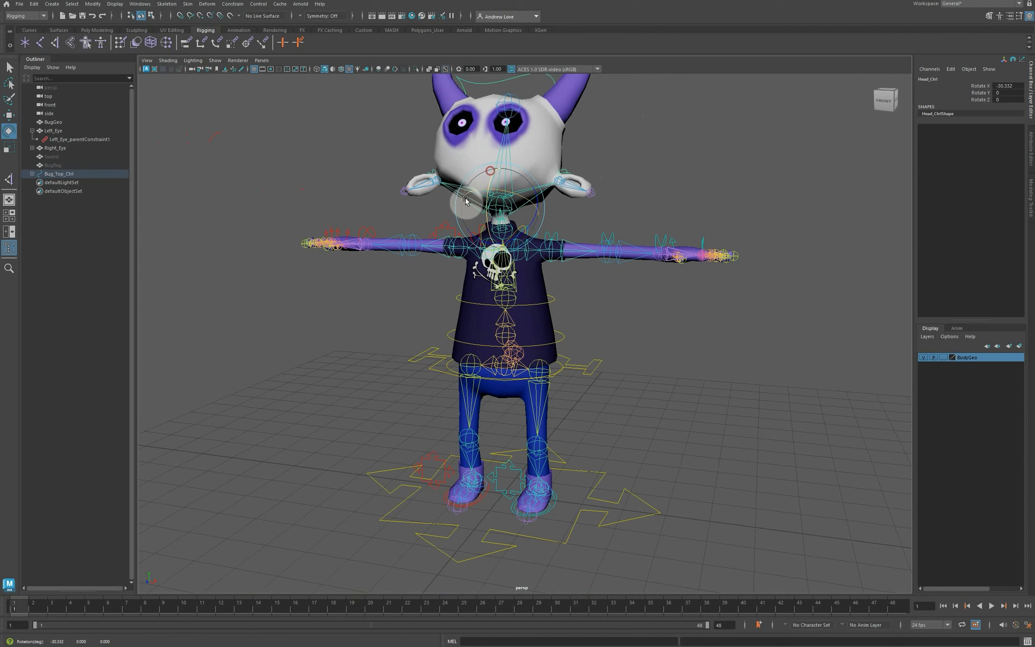
mouse_move(658, 254)
left_mouse_down("alt")
mouse_move(668, 250)
mouse_move(640, 250)
left_mouse_up("alt")
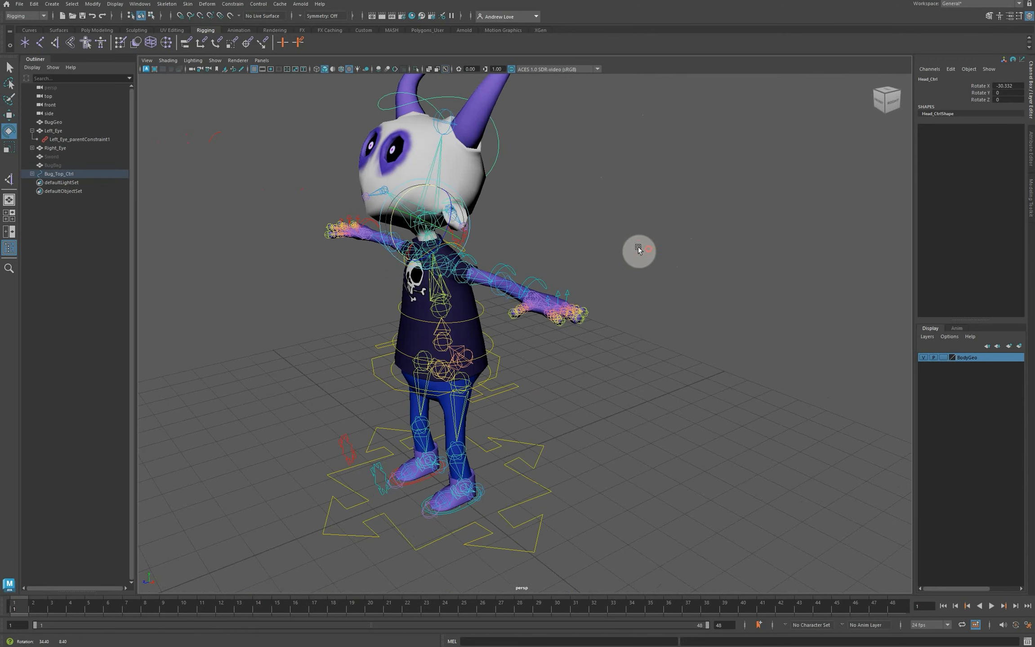
left_click_drag(394, 210, 394, 219)
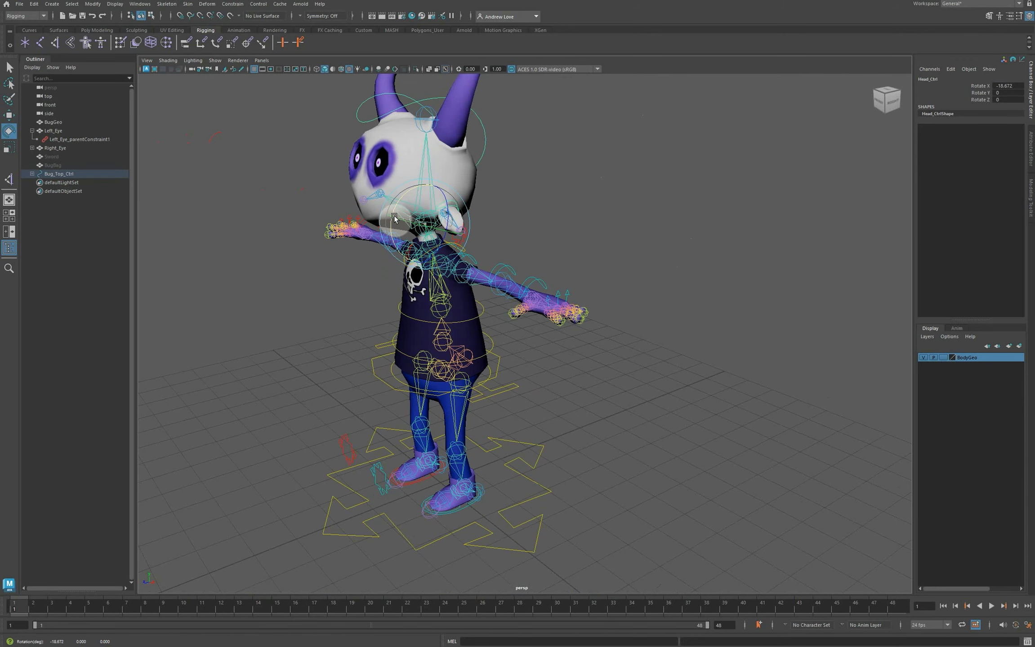
key("ctrl+z")
key("ctrl+z")
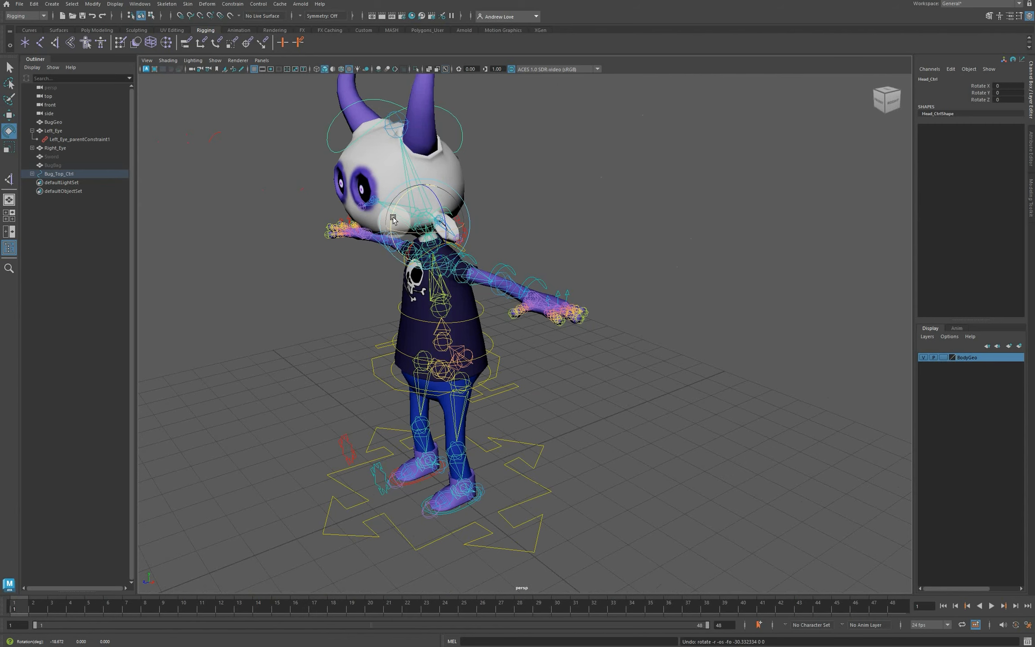
- Select the BugGeo body mesh and open the Paint Skin Weights tool with its settings
scroll(347, 317, "down", 5)
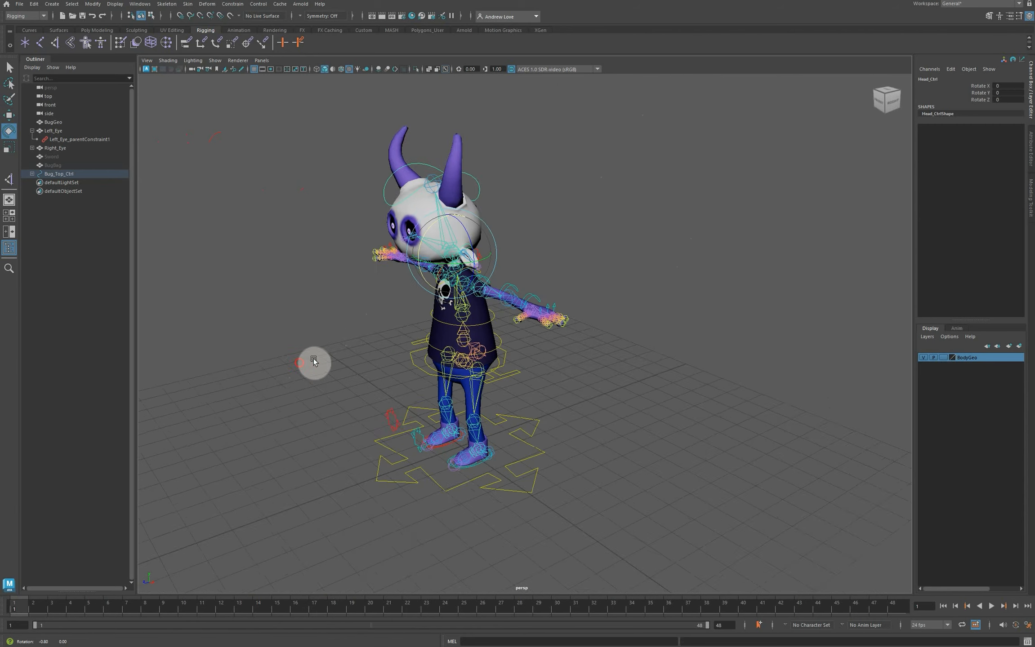
left_click_drag(314, 358, 338, 348, "alt")
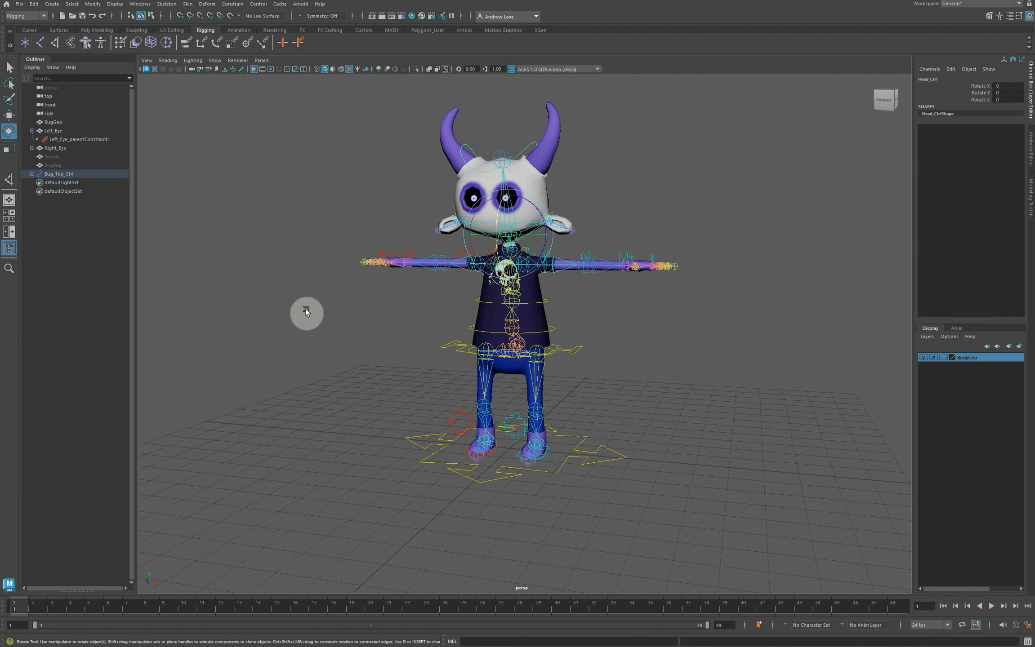
left_click(287, 331)
mouse_move(307, 354)
left_mouse_down("alt")
mouse_move(299, 342)
mouse_move(305, 365)
left_mouse_up("alt")
scroll(295, 355, "up", 4)
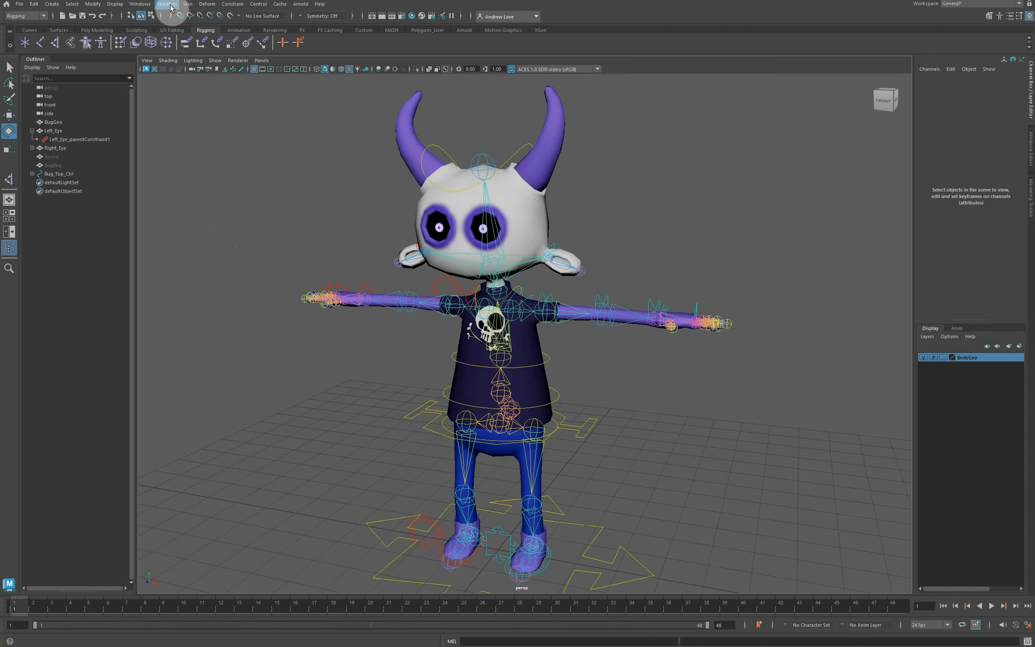
left_click(416, 204)
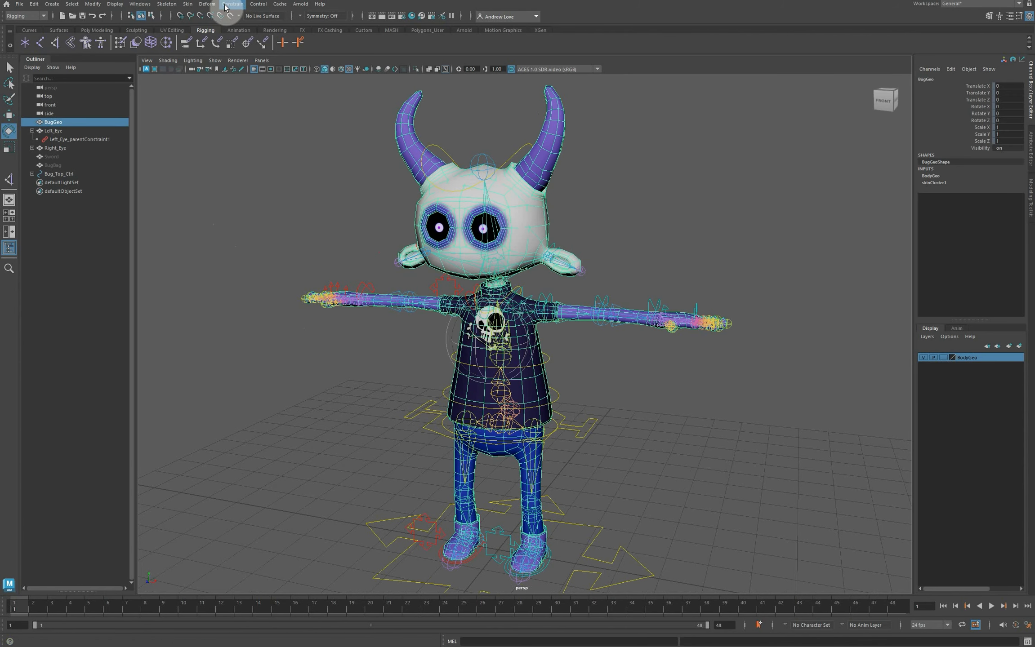
left_click(187, 4)
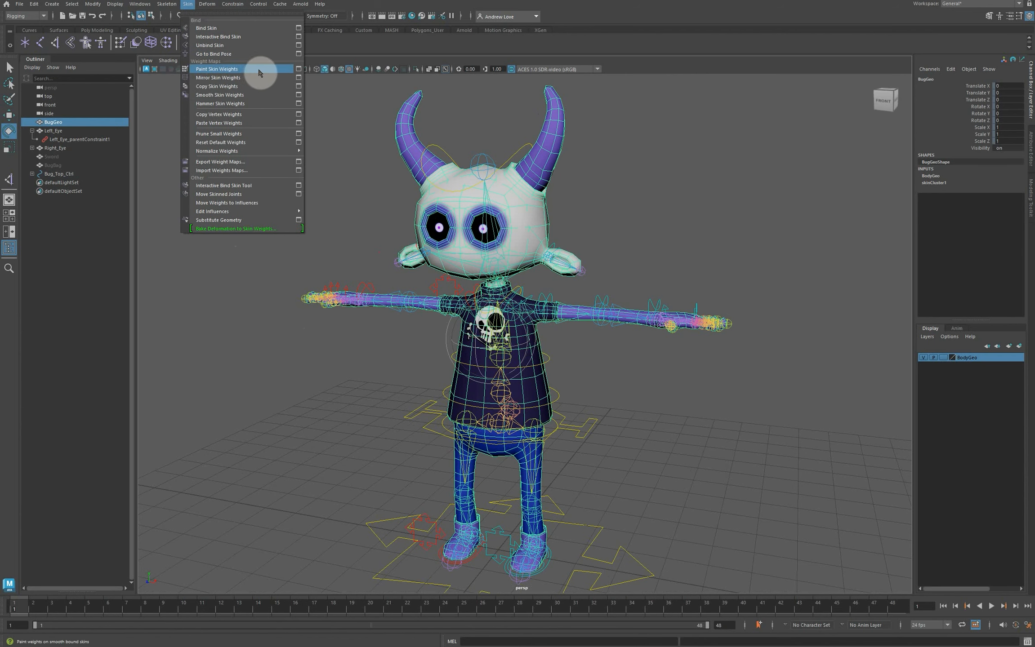
left_click(298, 71)
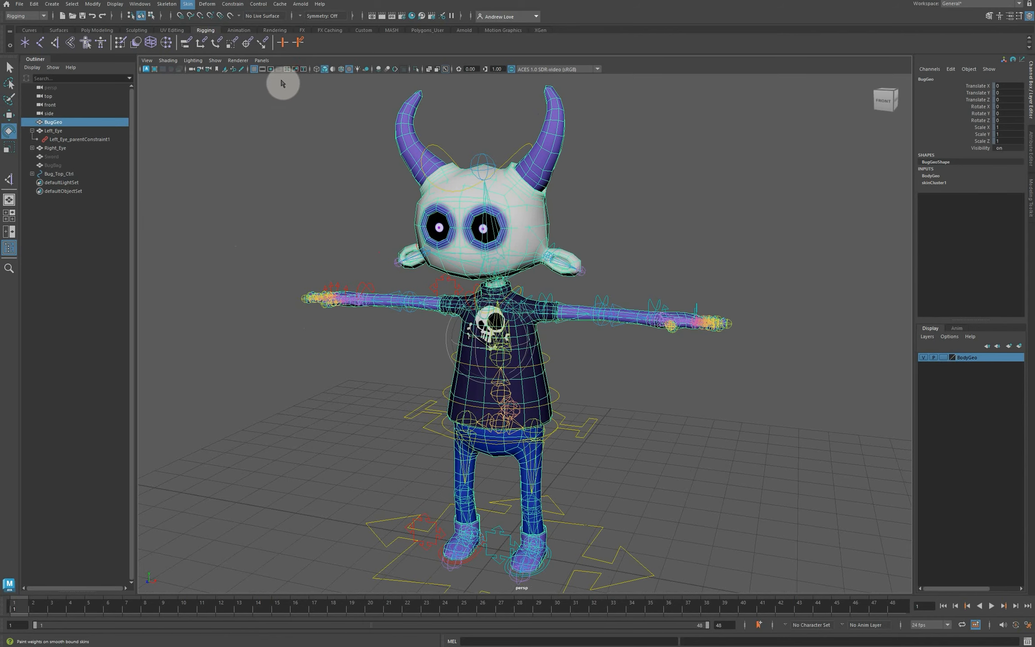
left_click_drag(213, 130, 776, 119)
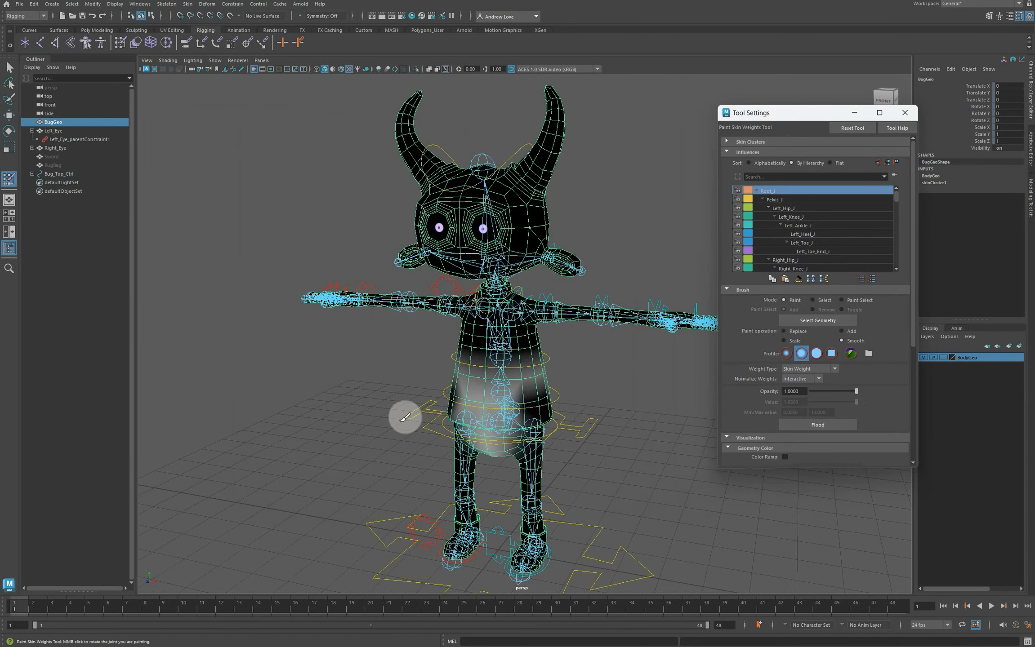
- Examine the skin weights on the body for the Root_J, Pelvis_J and a right-foot joint influence
middle_click_drag(404, 416, 333, 409, "alt")
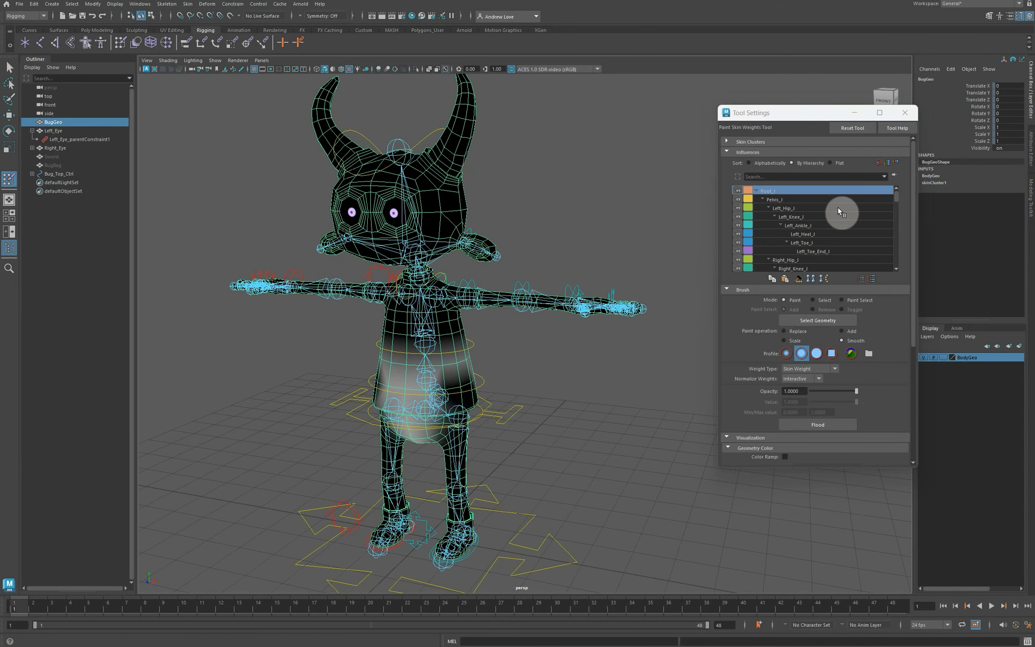
left_click(792, 200)
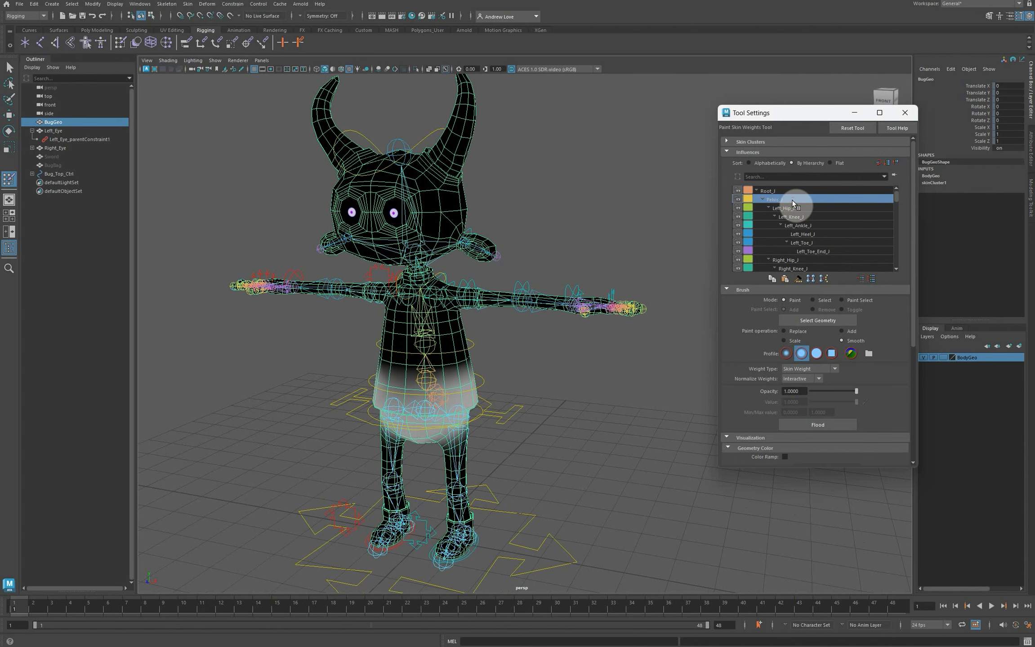
left_click(790, 191)
scroll(827, 227, "down", 3)
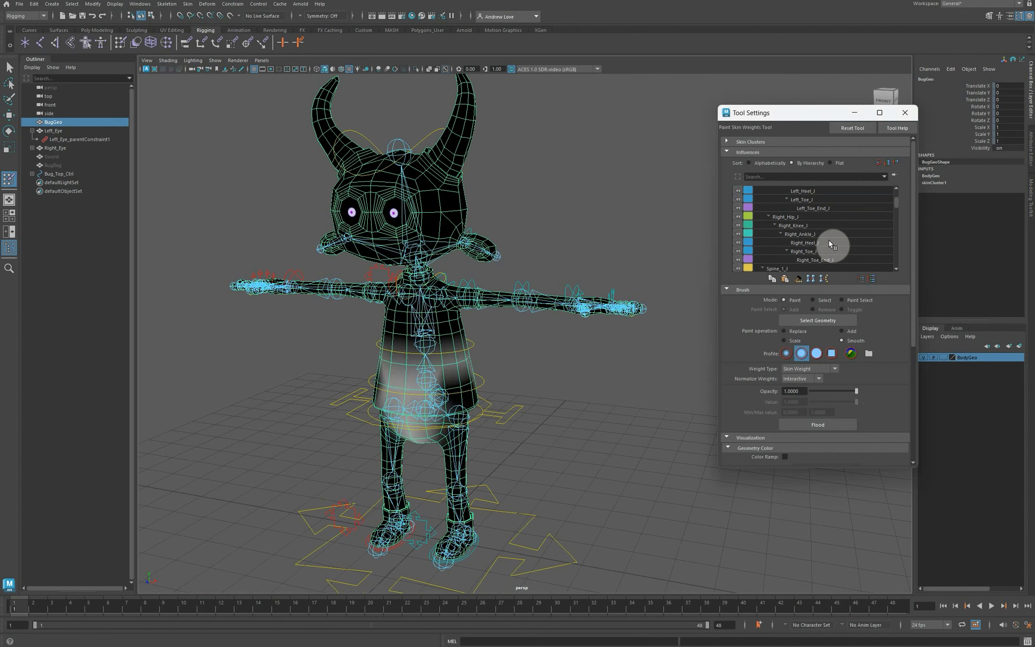
left_click(829, 241)
scroll(829, 229, "up", 3)
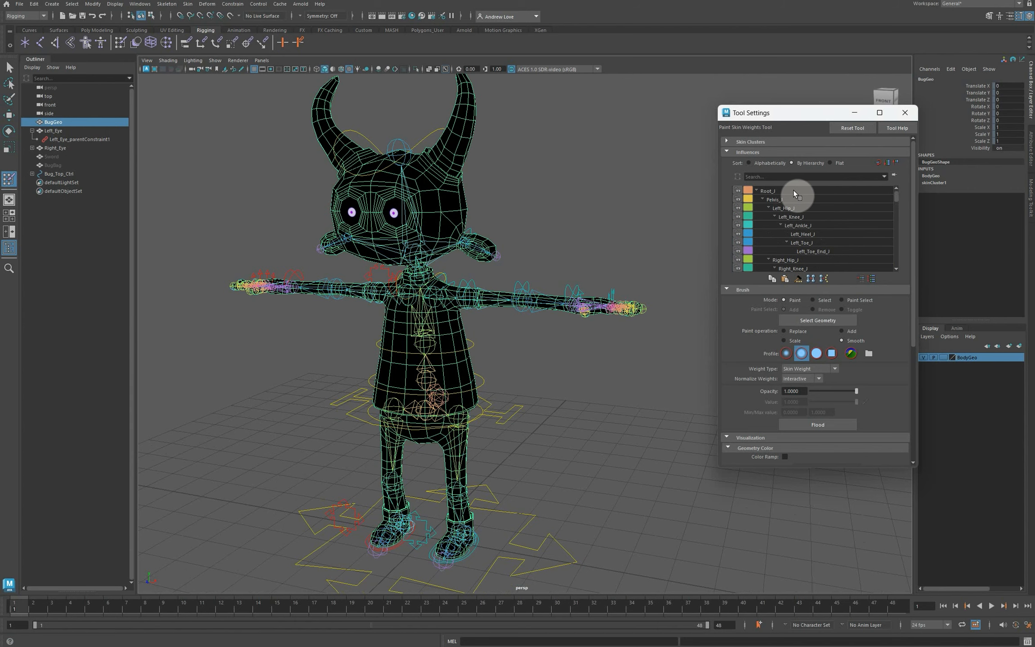
left_click(793, 190)
scroll(594, 355, "up", 3)
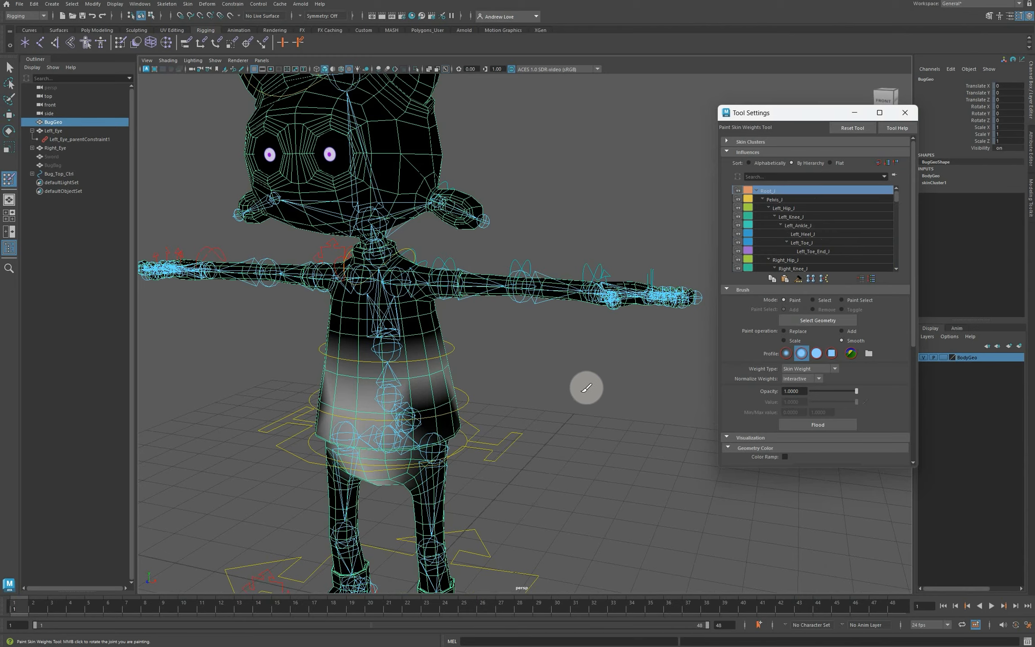
left_click_drag(584, 388, 549, 393, "alt")
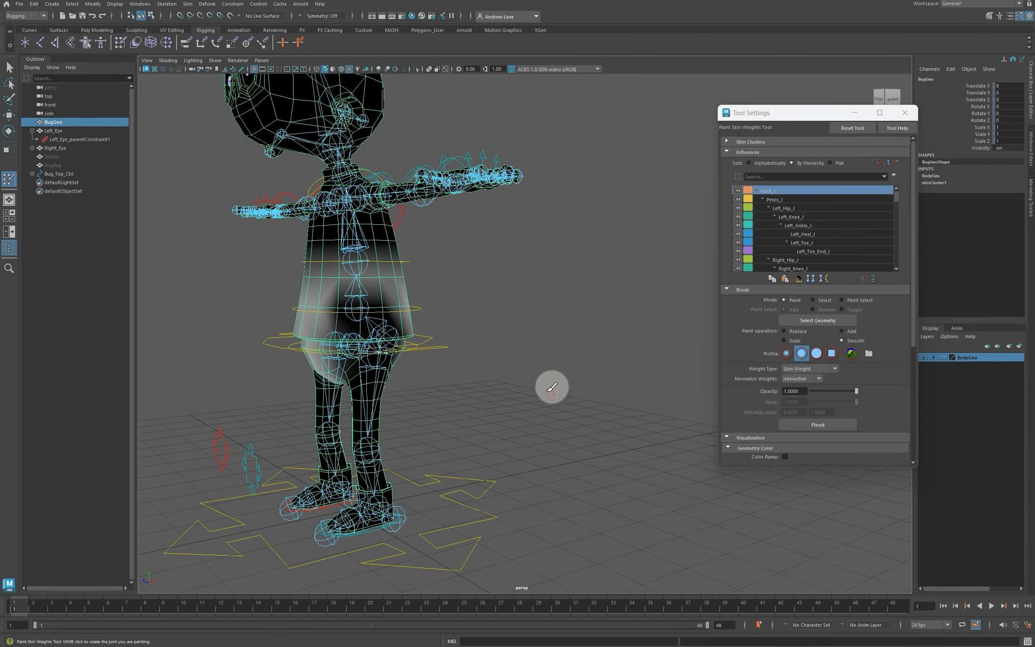
- Paint Pelvis_J weights over the front of the hips and lower shirt using the Replace operation at value 1
left_click(779, 200)
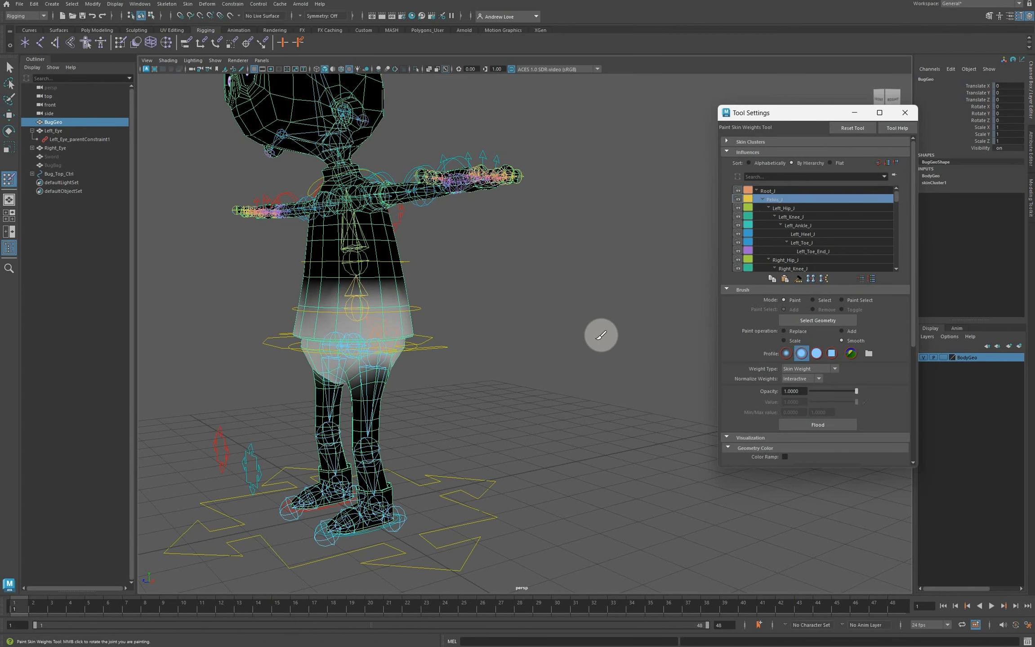
mouse_move(601, 335)
left_mouse_down("alt")
mouse_move(575, 337)
mouse_move(607, 335)
mouse_move(605, 362)
mouse_move(607, 331)
mouse_move(544, 338)
mouse_move(587, 339)
left_mouse_up("alt")
scroll(605, 320, "up", 3)
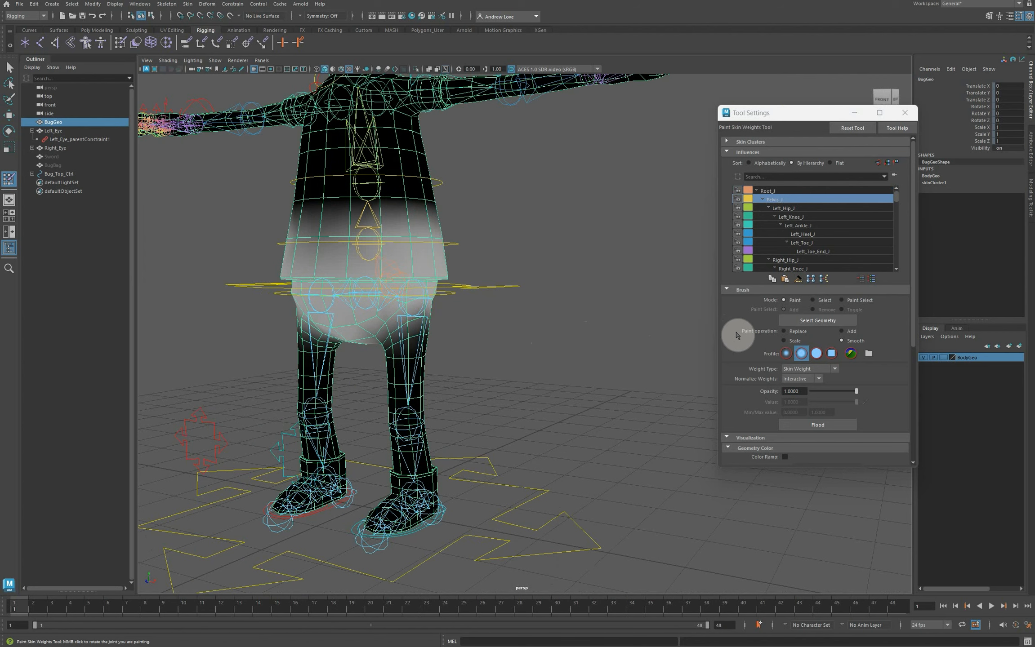
left_click(785, 332)
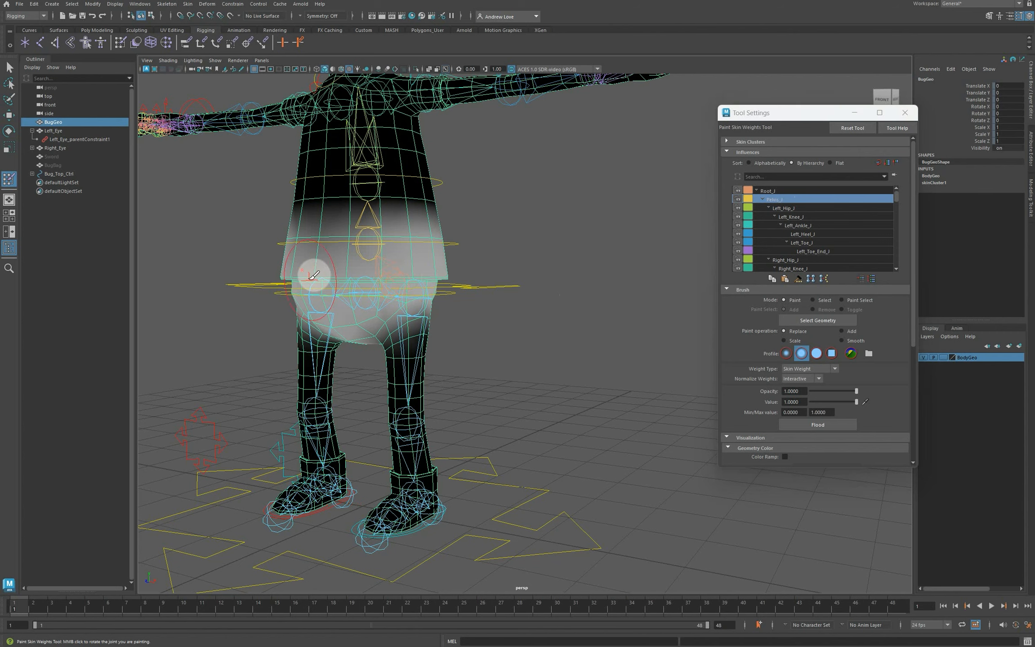
mouse_move(320, 275)
left_mouse_down()
mouse_move(445, 271)
mouse_move(386, 280)
mouse_move(363, 296)
mouse_move(357, 318)
left_mouse_up()
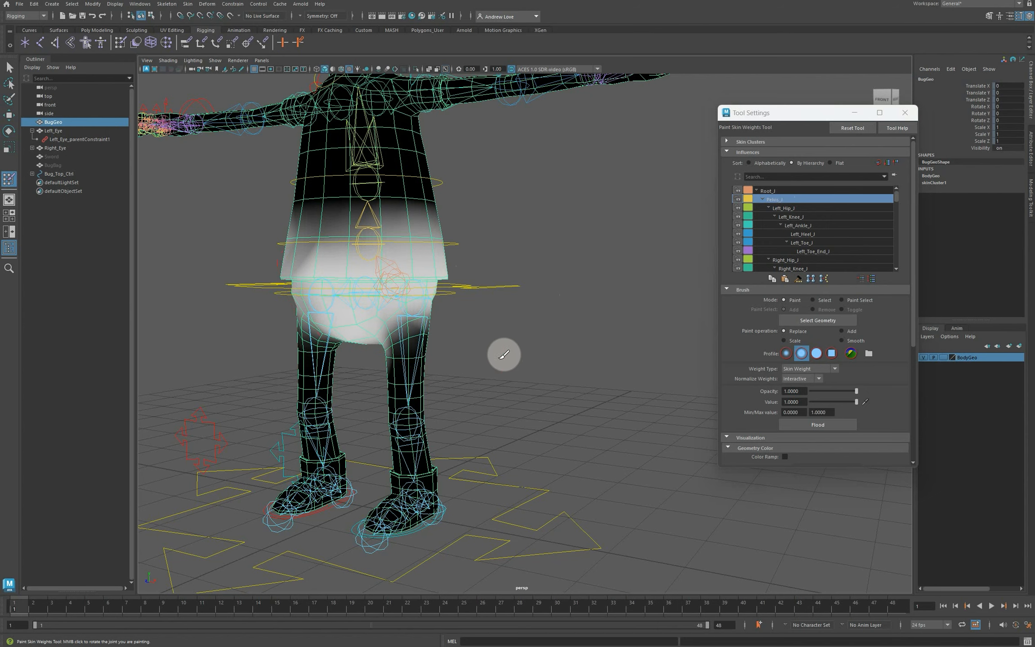
- Paint Pelvis_J weights over the back of the hips and lower shirt using the Replace operation at value 1
left_click_drag(501, 353, 336, 358, "alt")
scroll(316, 314, "up", 4)
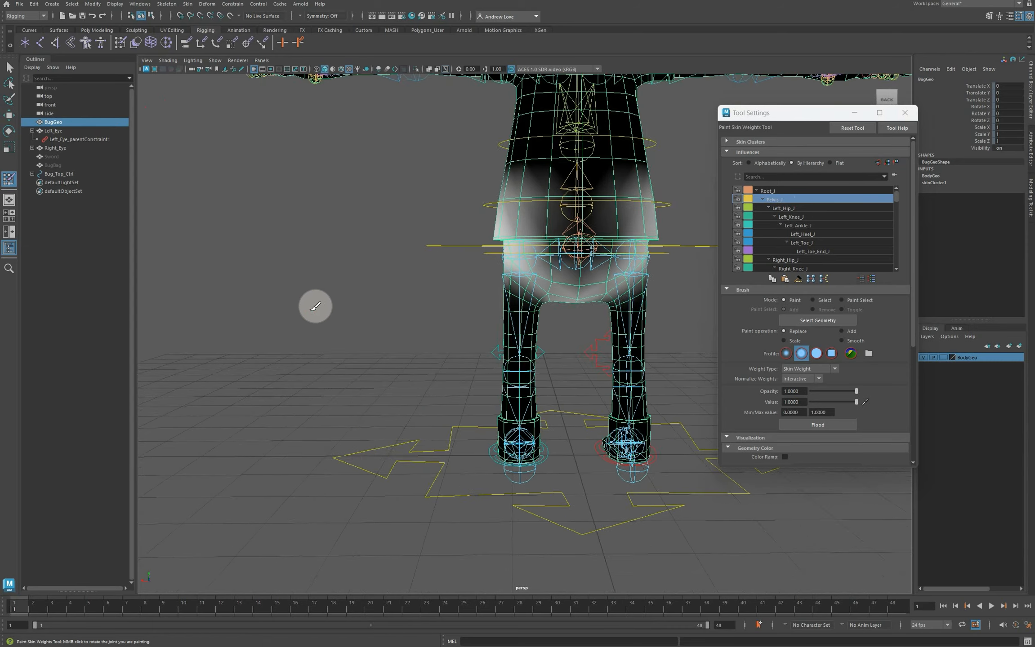
middle_click_drag(322, 296, 286, 326, "alt")
mouse_move(510, 256)
left_mouse_down()
mouse_move(551, 249)
mouse_move(529, 252)
mouse_move(536, 238)
mouse_move(526, 249)
mouse_move(552, 307)
mouse_move(552, 279)
mouse_move(510, 241)
mouse_move(534, 249)
mouse_move(554, 295)
left_mouse_up()
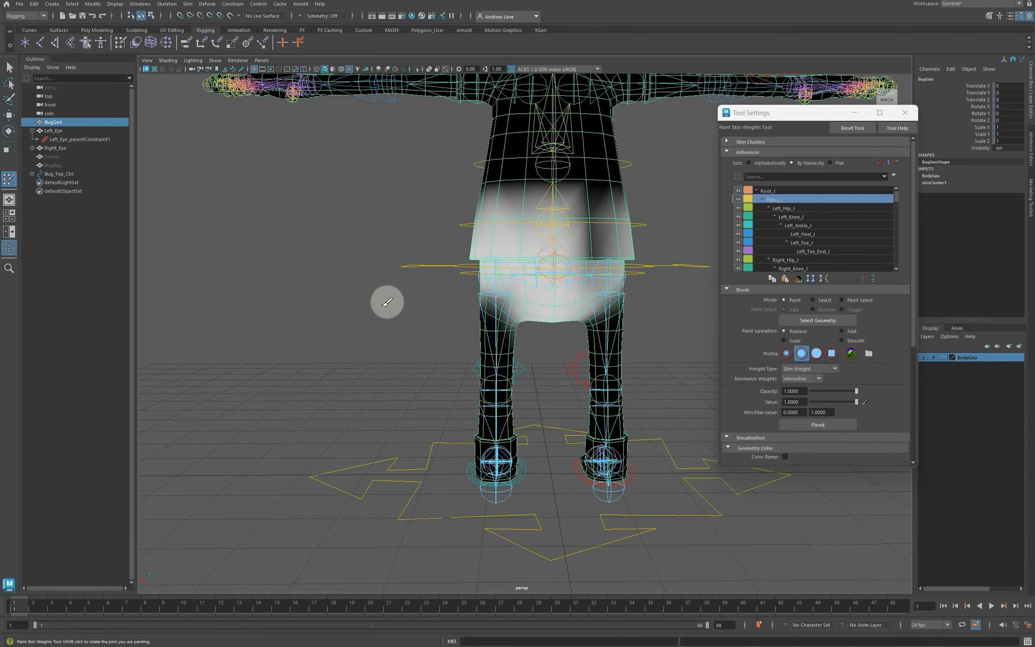
- Mirror the body's skin weights across YZ from positive to negative, using closest point on surface and closest joint
left_click_drag(361, 306, 554, 300, "alt")
scroll(554, 300, "down", 5)
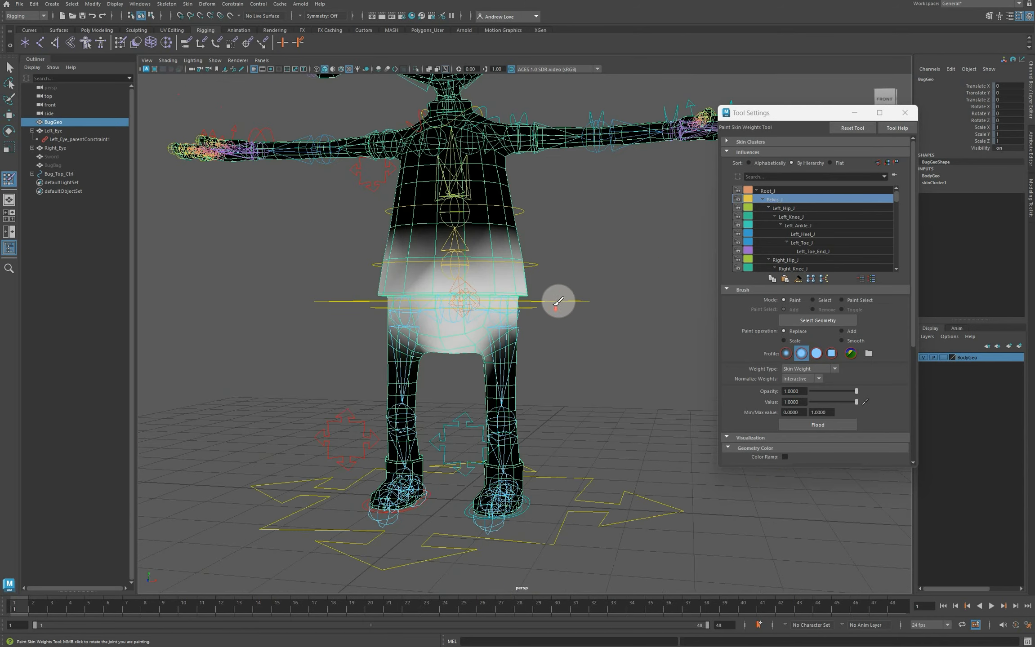
left_click(9, 67)
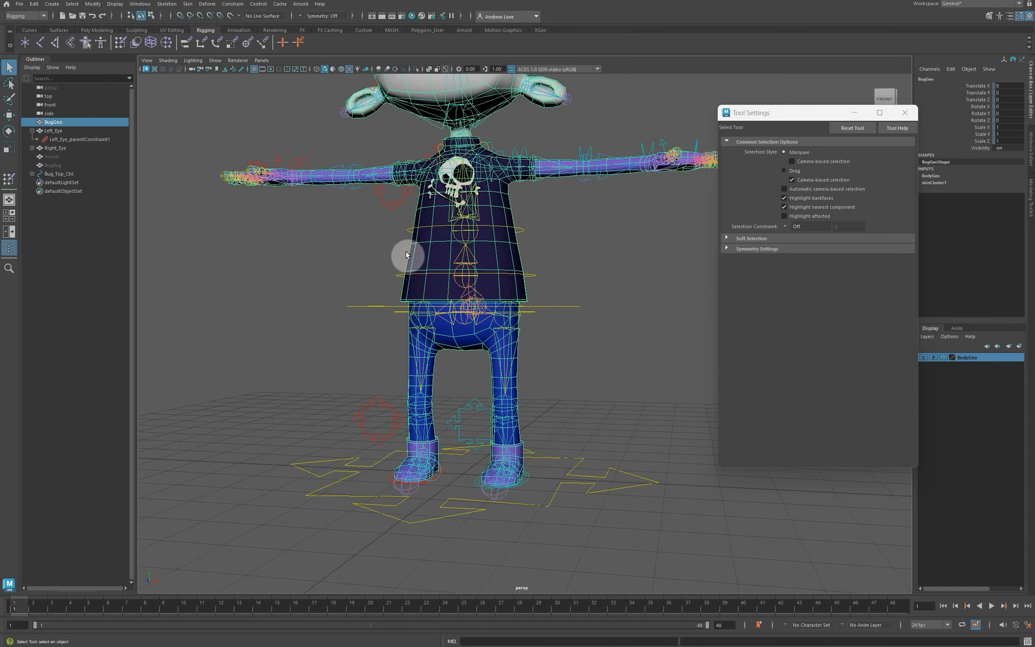
left_click(182, 7)
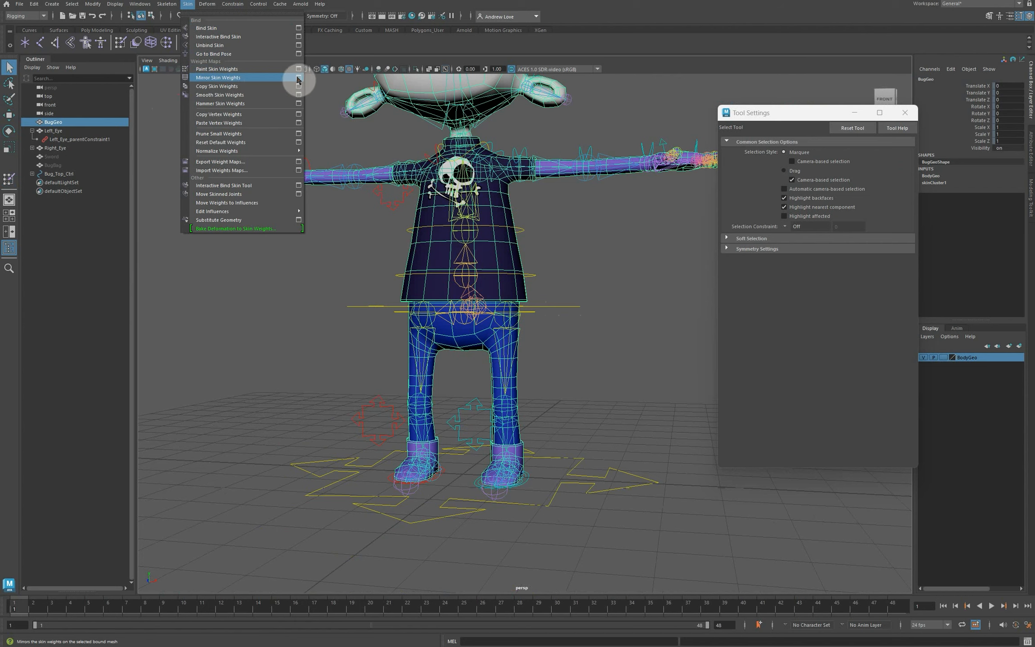
left_click(237, 147)
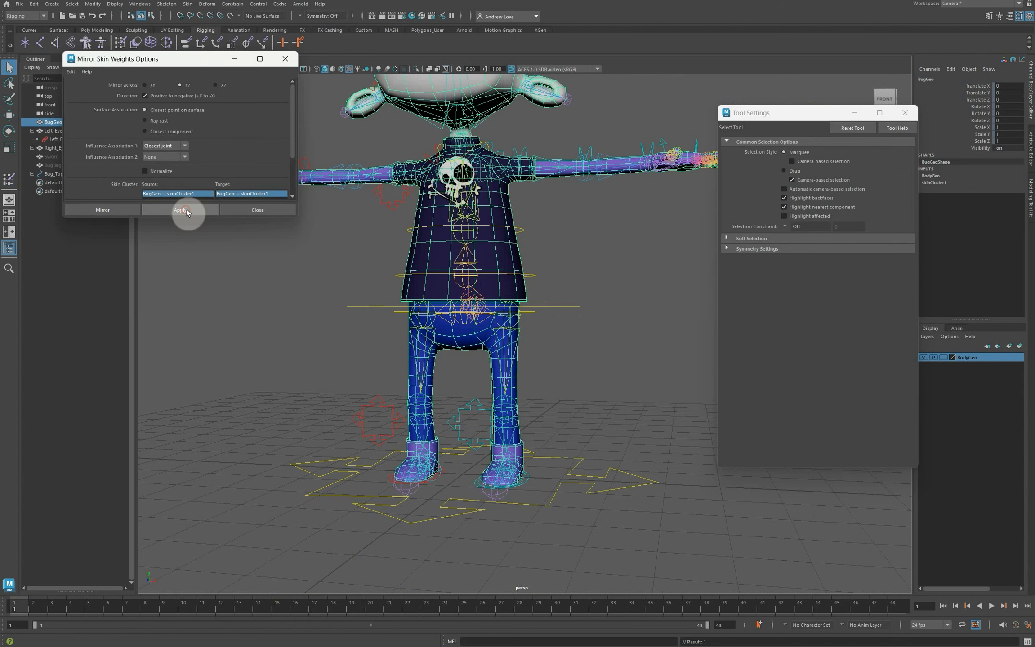
left_click(283, 59)
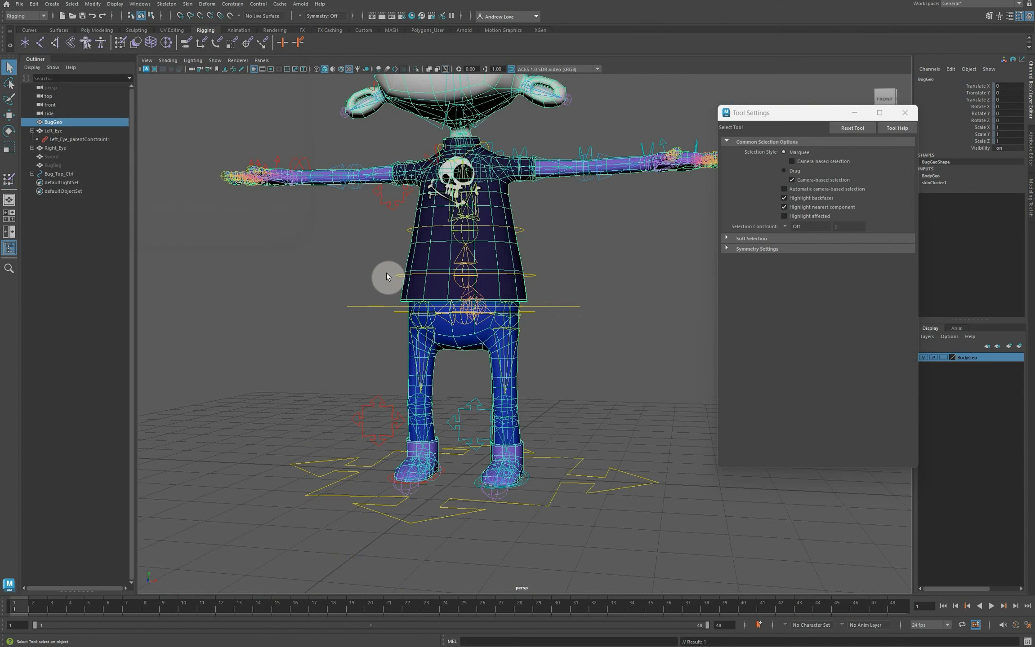
- Return to the Paint Skin Weights tool and paint Spine_1_J weights at value 1 around the lower and middle shirt, front and back
left_click(7, 180)
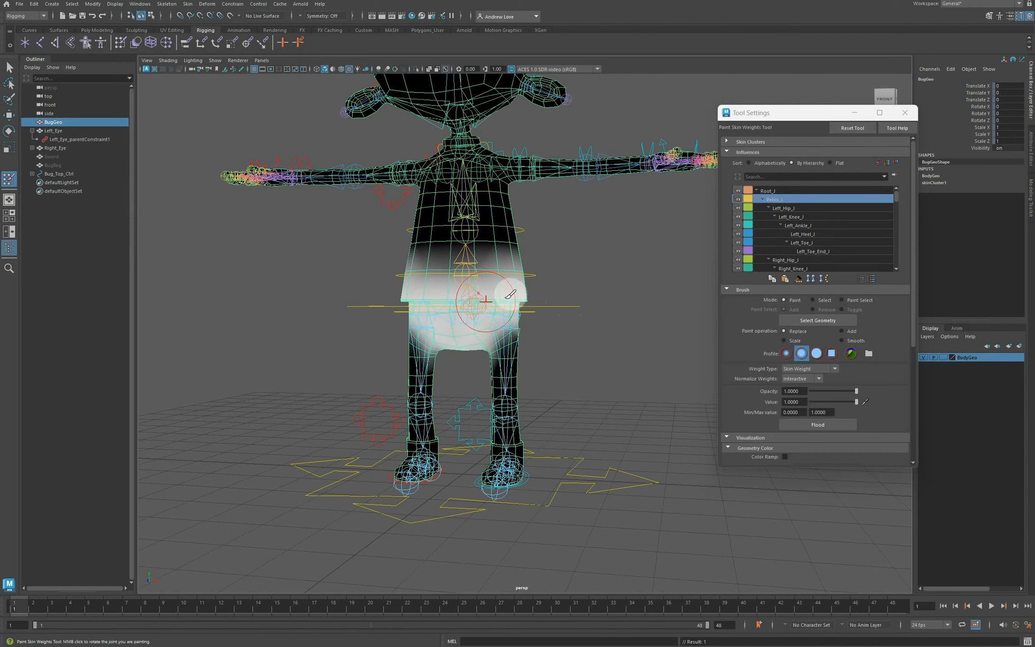
mouse_move(276, 332)
left_mouse_down("alt")
mouse_move(317, 334)
mouse_move(261, 335)
mouse_move(270, 335)
left_mouse_up("alt")
scroll(269, 292, "up", 4)
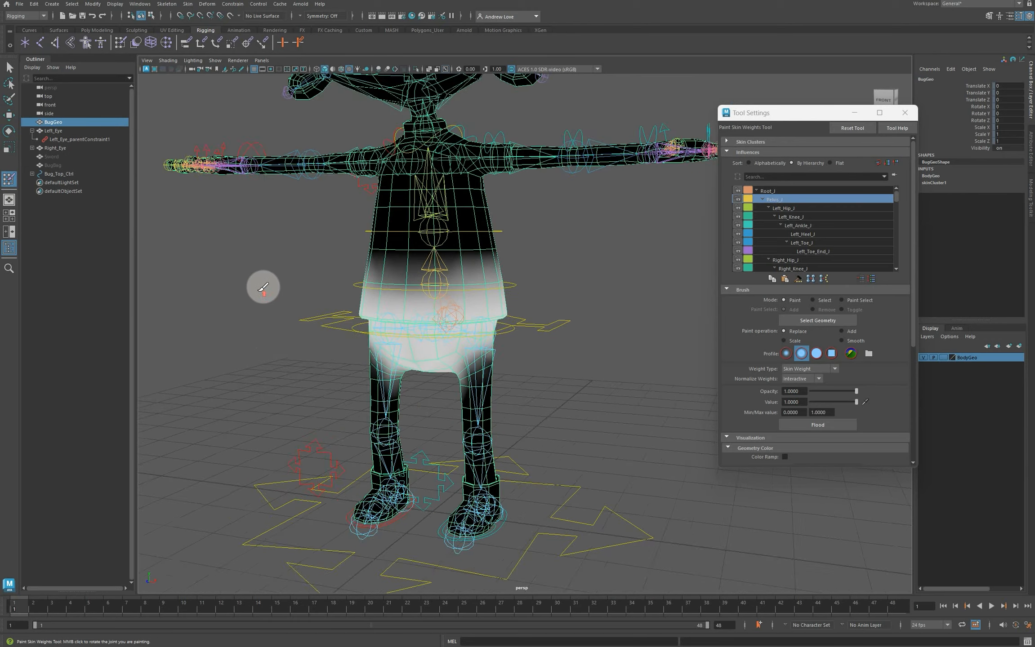
scroll(306, 272, "up", 1)
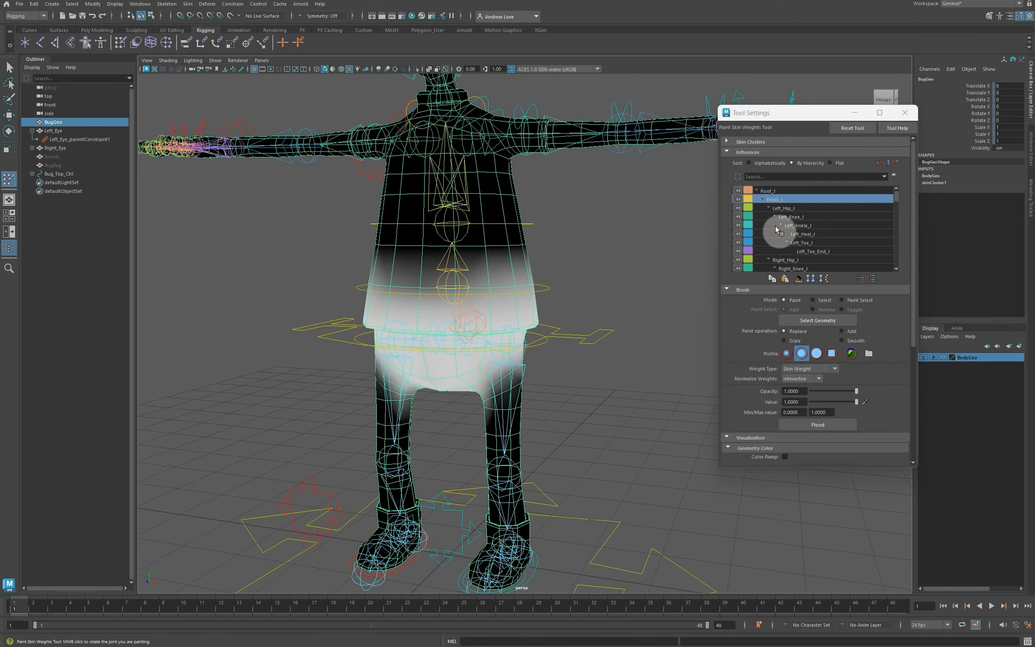
scroll(775, 225, "down", 1)
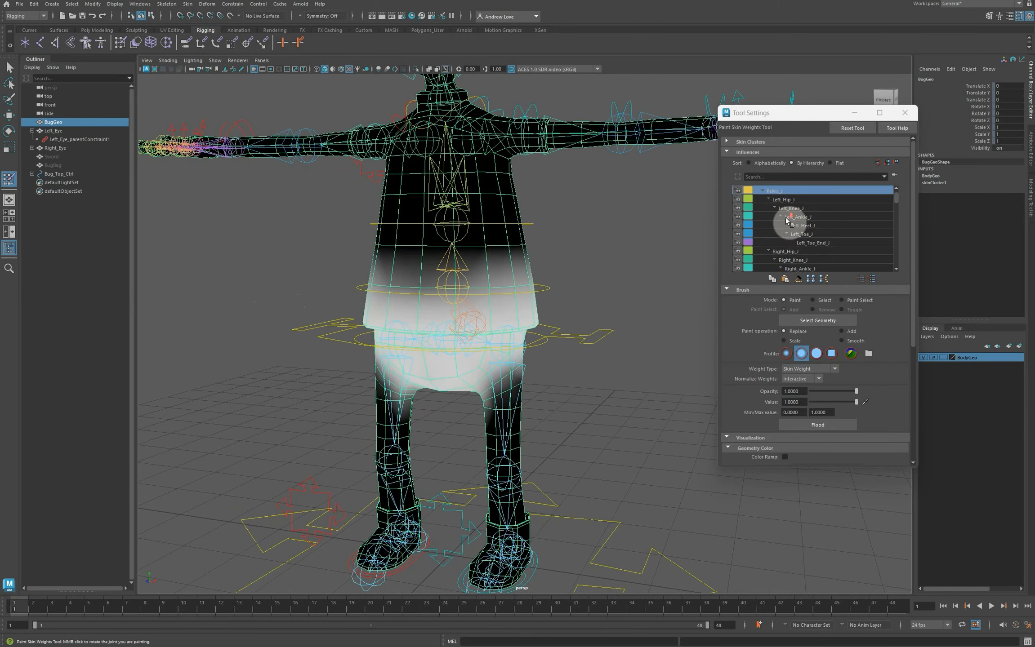
scroll(818, 223, "down", 1)
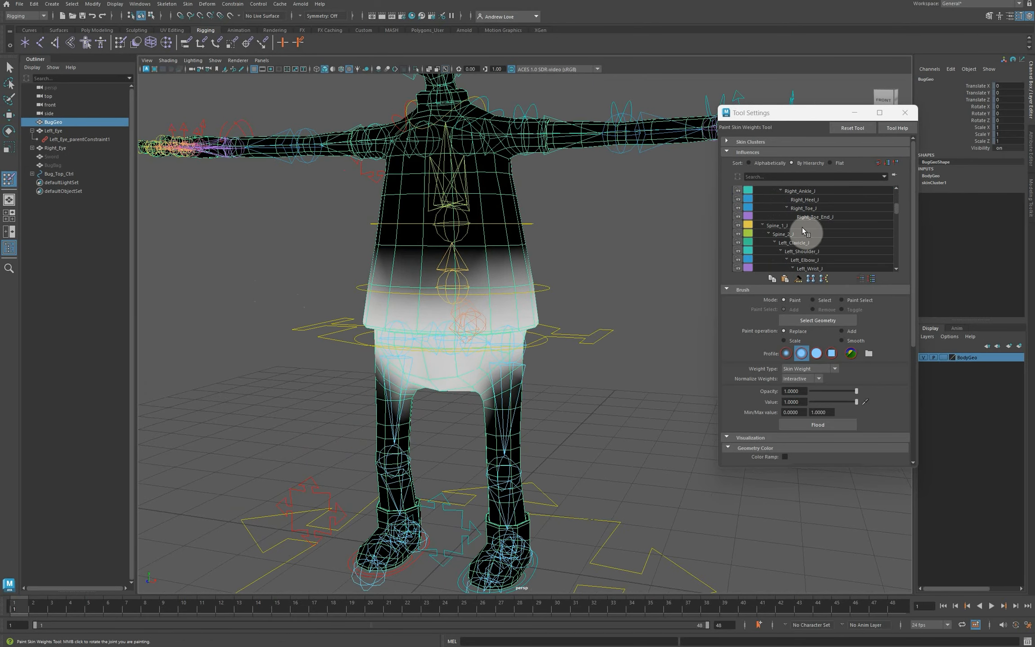
left_click(791, 226)
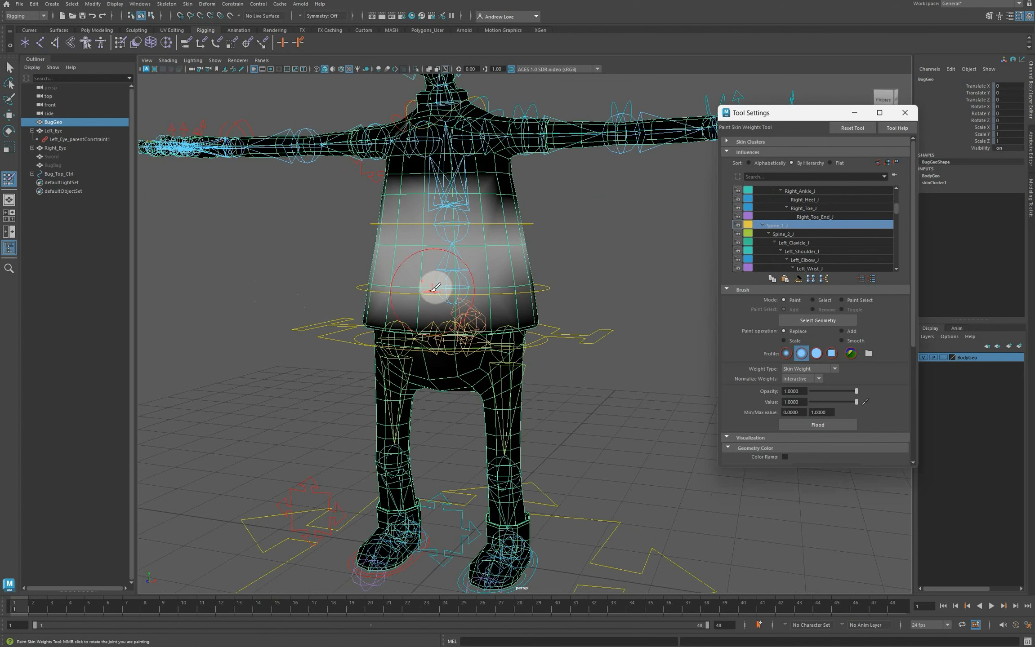
mouse_move(432, 287)
left_mouse_down()
mouse_move(511, 282)
mouse_move(444, 281)
mouse_move(513, 273)
mouse_move(439, 270)
mouse_move(475, 271)
left_mouse_up()
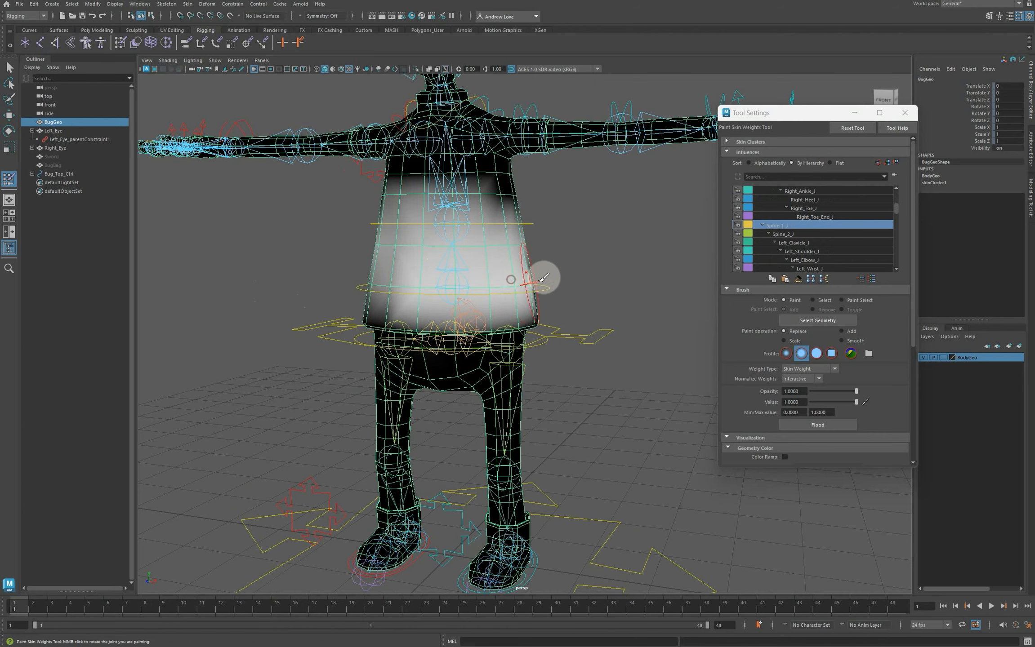
mouse_move(540, 277)
left_mouse_down("alt")
mouse_move(476, 291)
mouse_move(429, 287)
mouse_move(431, 246)
mouse_move(462, 245)
mouse_move(416, 239)
mouse_move(456, 246)
left_mouse_up("alt")
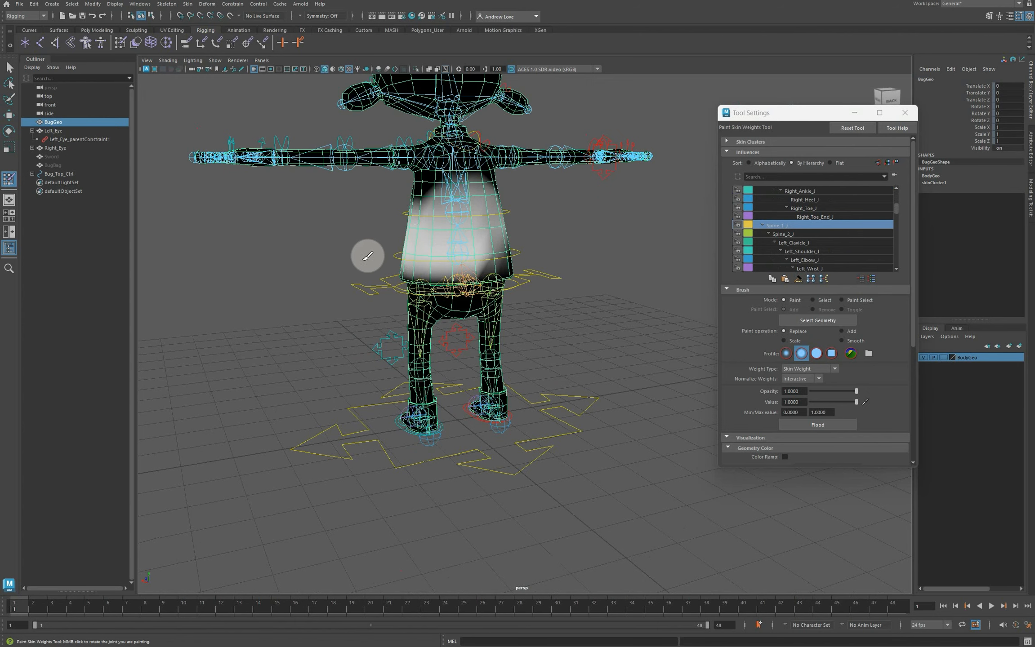
- Paint Spine_2_J weights over the chest and upper back of the shirt using Replace at value 1
left_click_drag(321, 261, 471, 263, "alt")
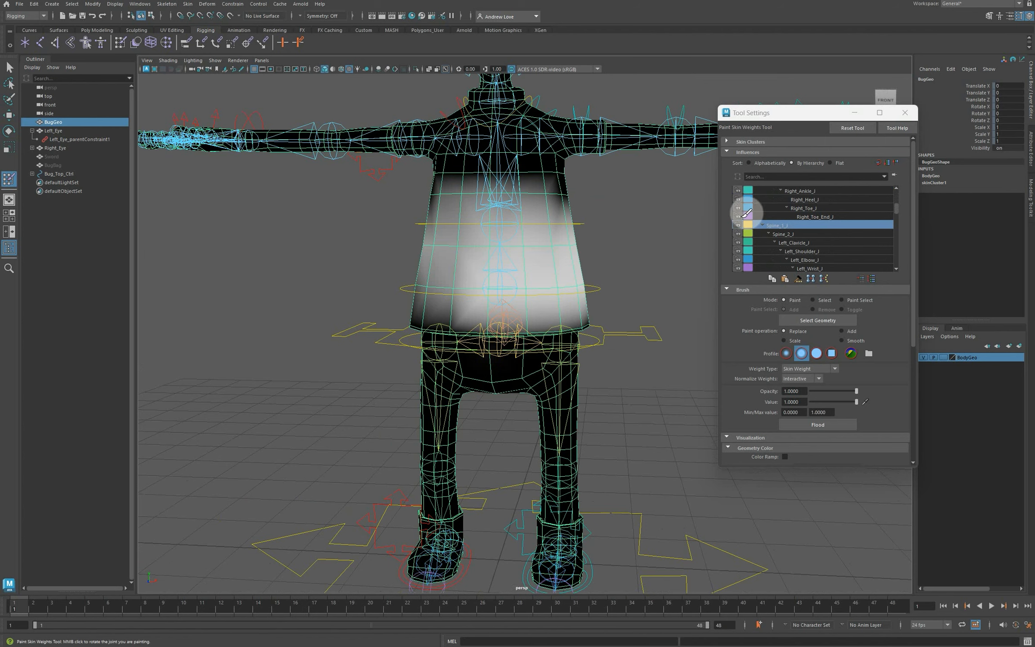
left_click(798, 232)
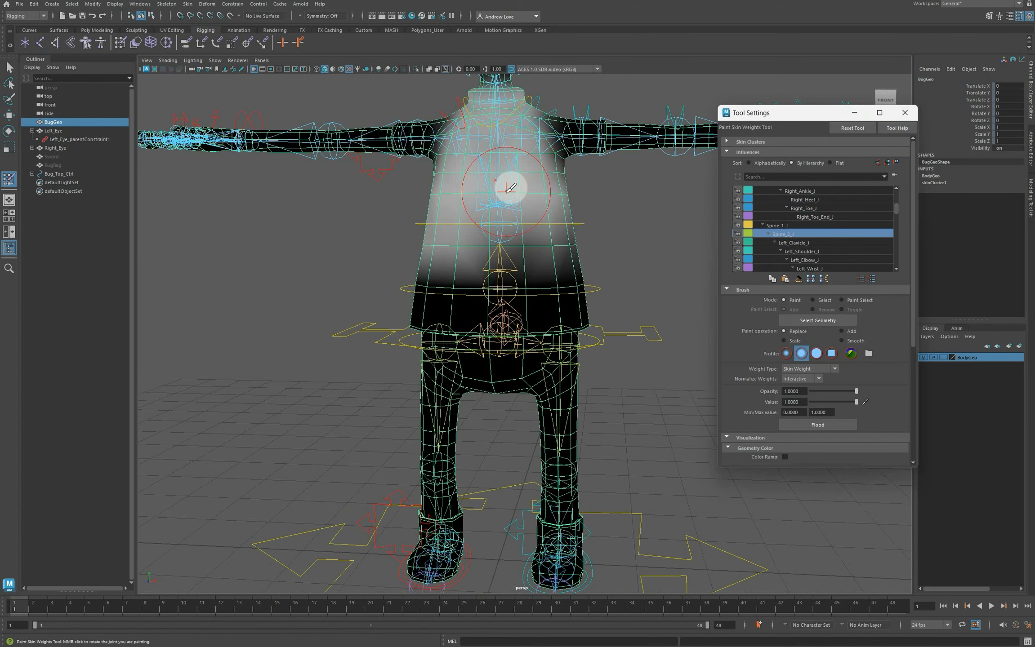
mouse_move(508, 188)
left_mouse_down()
mouse_move(548, 201)
mouse_move(515, 176)
mouse_move(223, 215)
mouse_move(247, 261)
left_mouse_up()
scroll(243, 265, "up", 3)
middle_click_drag(241, 269, 239, 267, "alt")
mouse_move(370, 235)
left_mouse_down()
mouse_move(399, 208)
mouse_move(404, 156)
mouse_move(409, 208)
mouse_move(371, 242)
left_mouse_up()
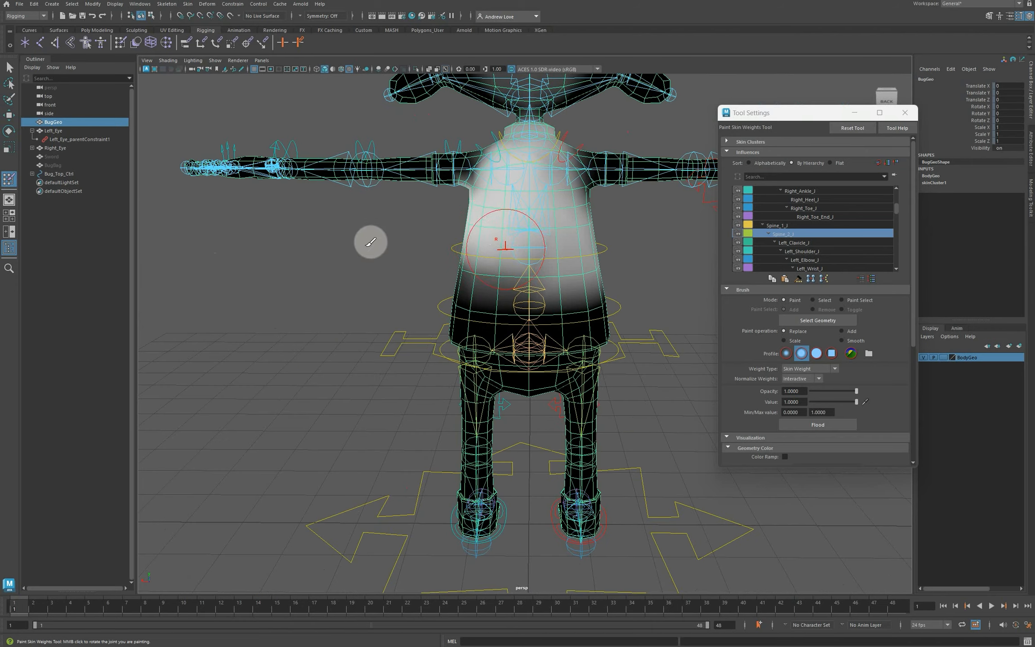
mouse_move(505, 227)
left_mouse_down()
mouse_move(513, 182)
mouse_move(513, 238)
mouse_move(529, 240)
mouse_move(473, 231)
mouse_move(264, 285)
mouse_move(370, 286)
mouse_move(374, 265)
left_mouse_up()
mouse_move(306, 262)
left_mouse_down("alt")
mouse_move(199, 273)
mouse_move(245, 307)
left_mouse_up("alt")
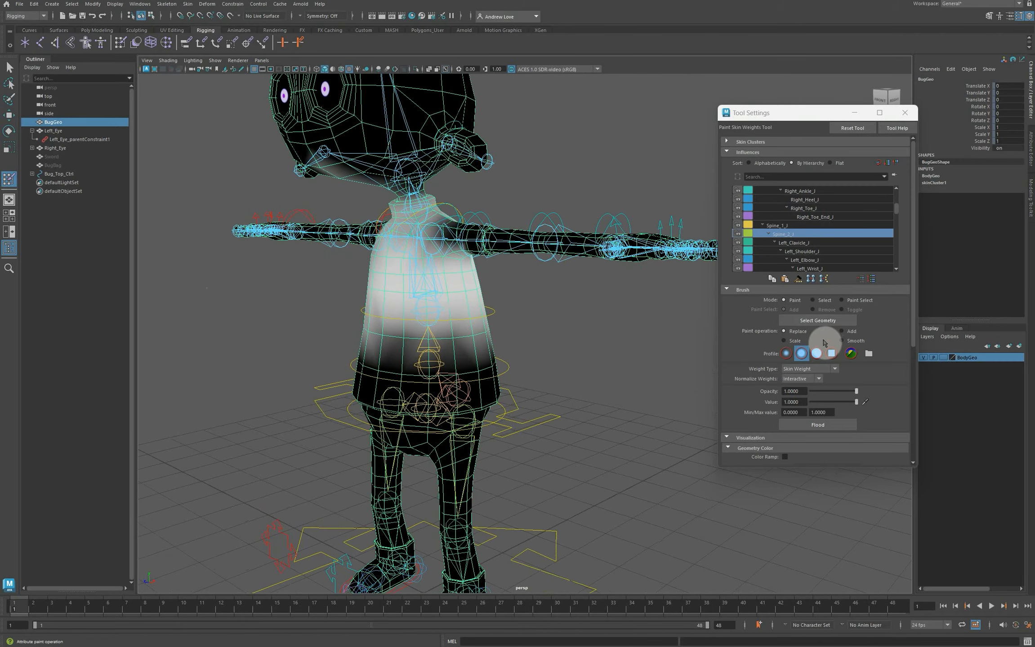
- Smooth the Spine_2_J and Spine_1_J weights around the shirt using the Smooth operation at opacity 1
left_click(842, 341)
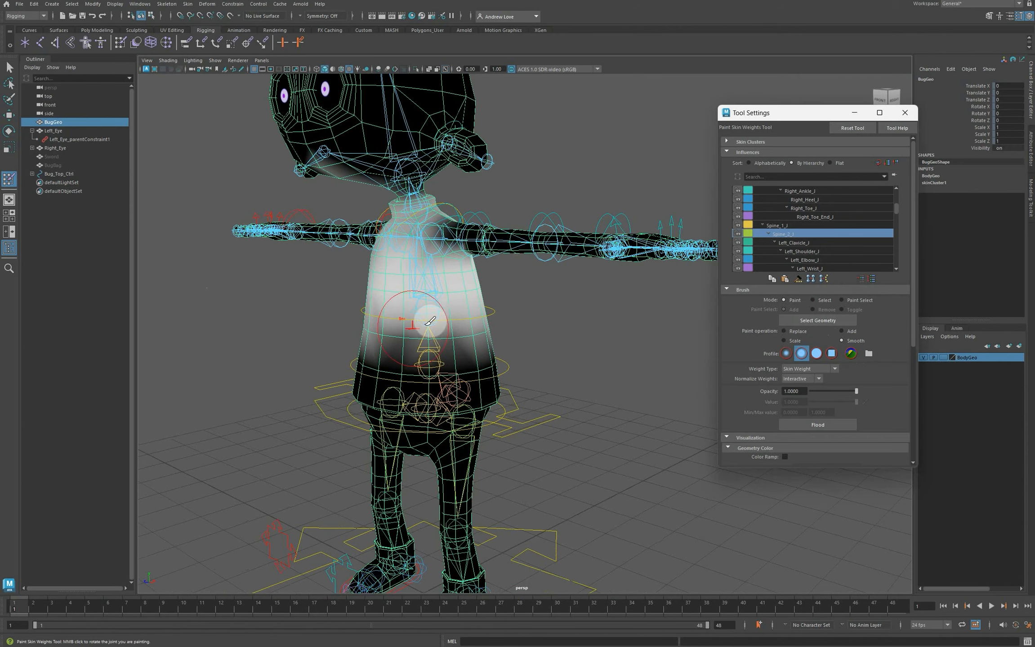
left_click_drag(554, 324, 431, 322, "alt")
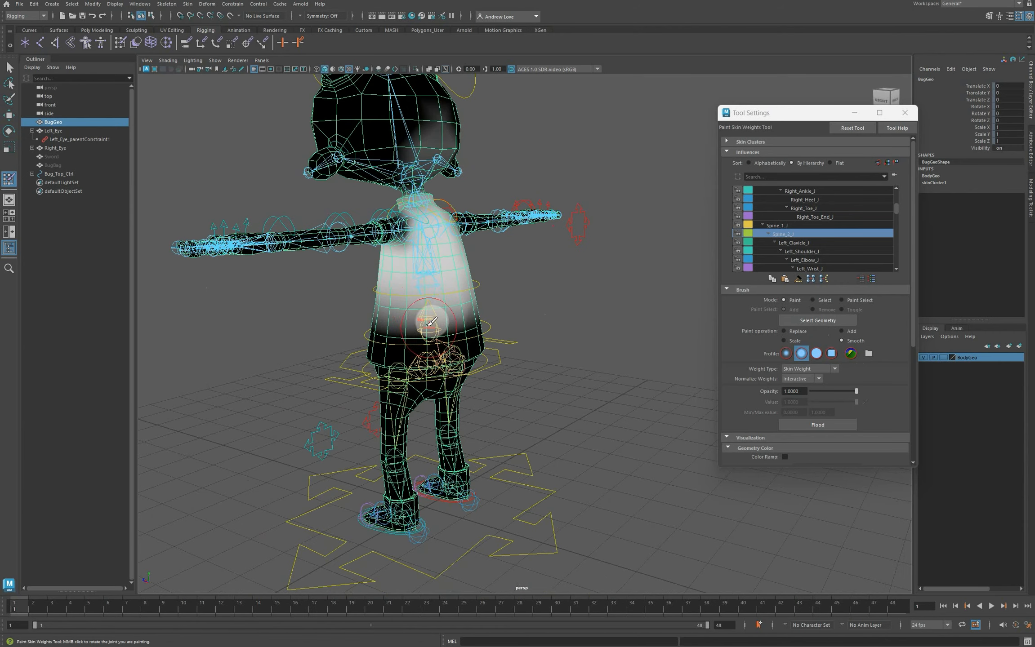
left_click(794, 224)
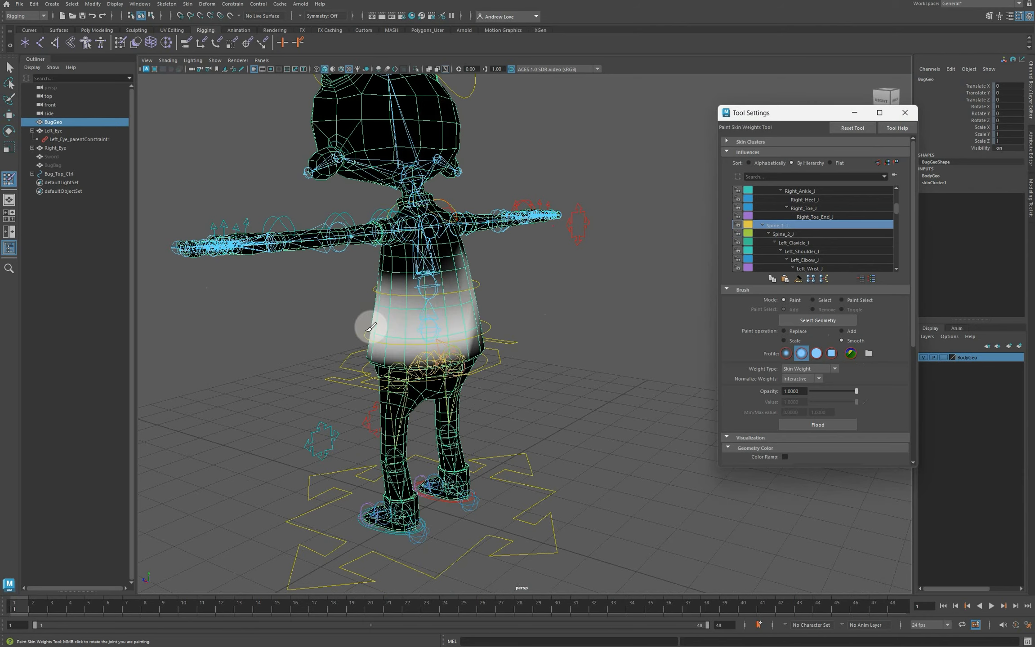
left_click_drag(280, 330, 356, 334, "alt")
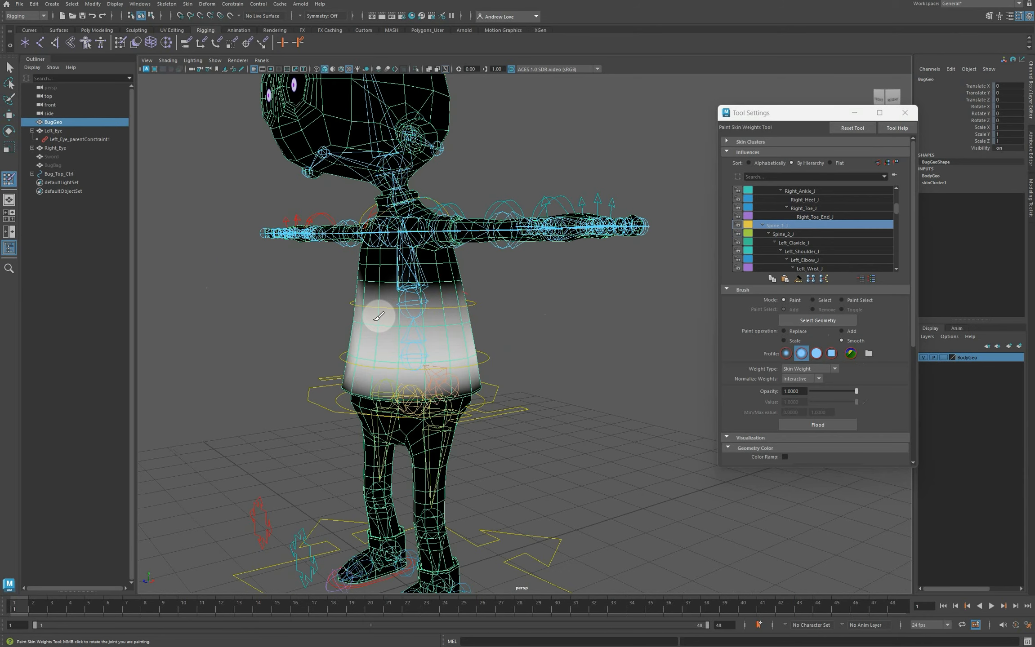
left_click_drag(249, 316, 275, 321, "alt")
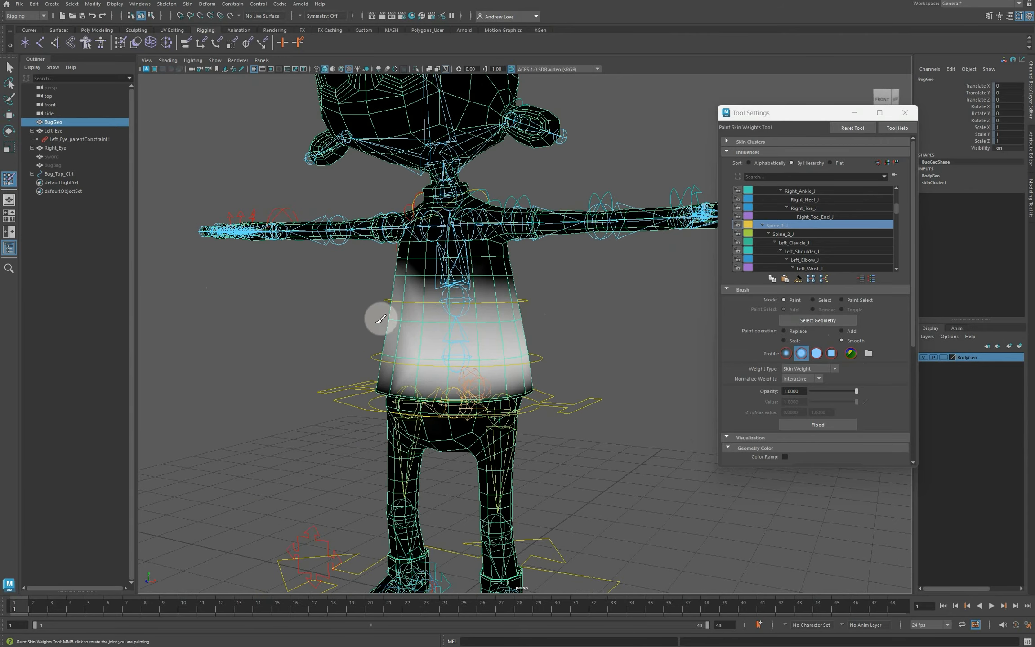
left_click_drag(600, 312, 606, 312, "alt")
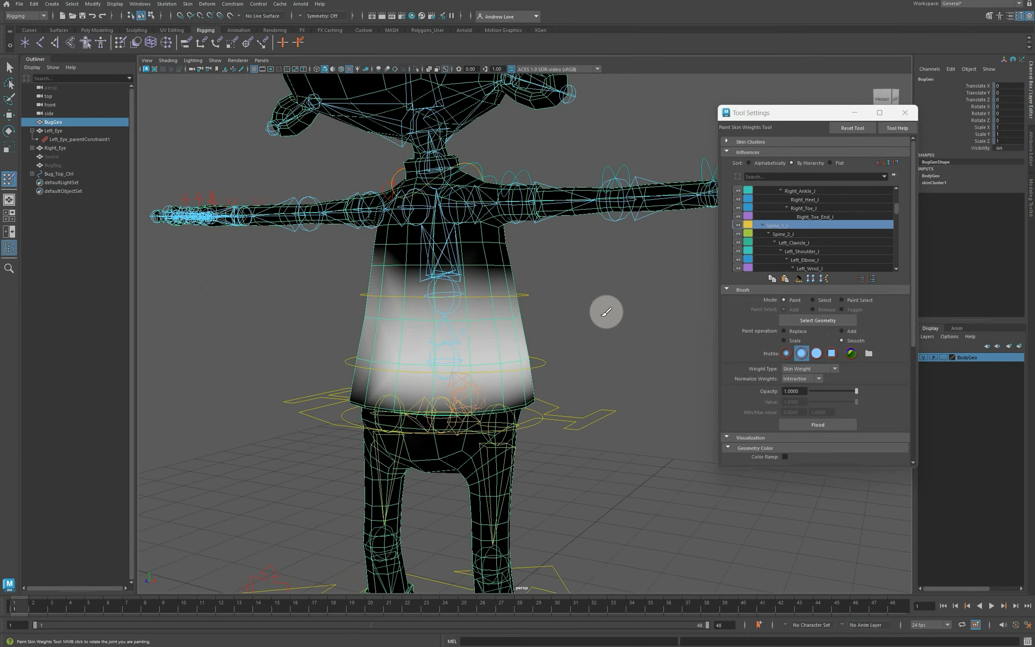
- Examine the Left_Clavicle_J skin weights around the left shoulder and upper chest
scroll(603, 312, "down", 1)
middle_click_drag(597, 314, 577, 361, "alt")
scroll(577, 352, "up", 1)
left_click_drag(570, 368, 577, 367, "alt")
scroll(582, 363, "up", 1)
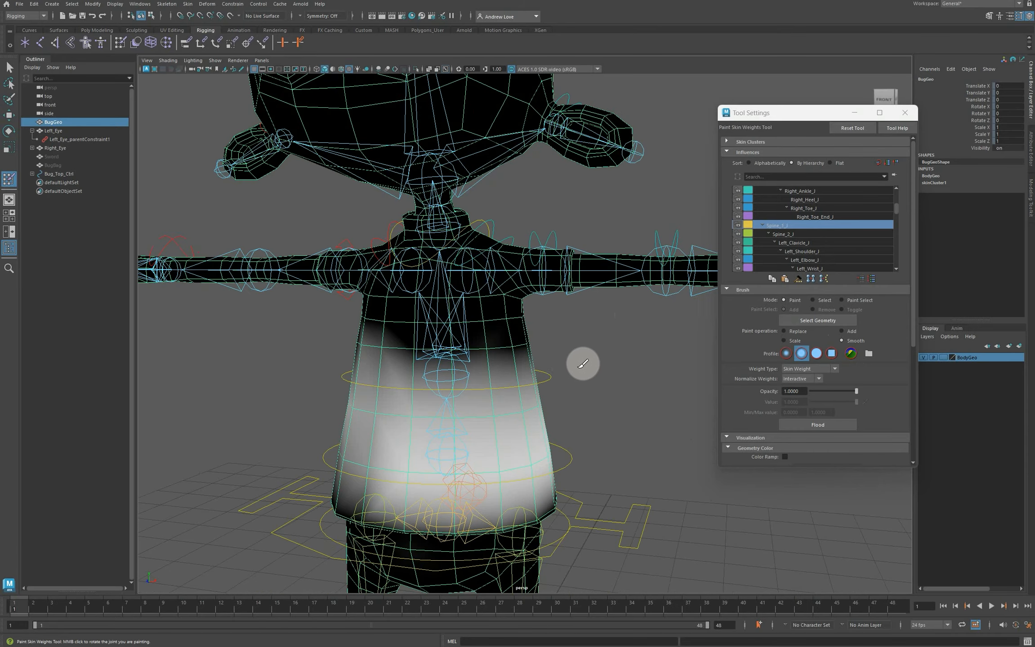
middle_click_drag(582, 363, 588, 376, "alt")
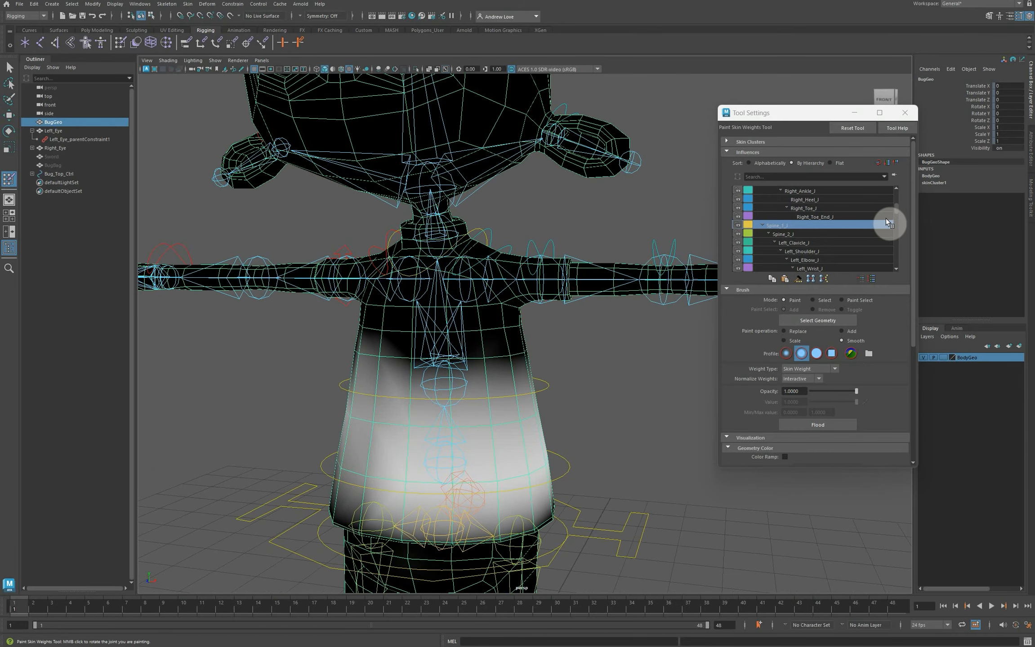
scroll(891, 208, "down", 2)
left_click(793, 209)
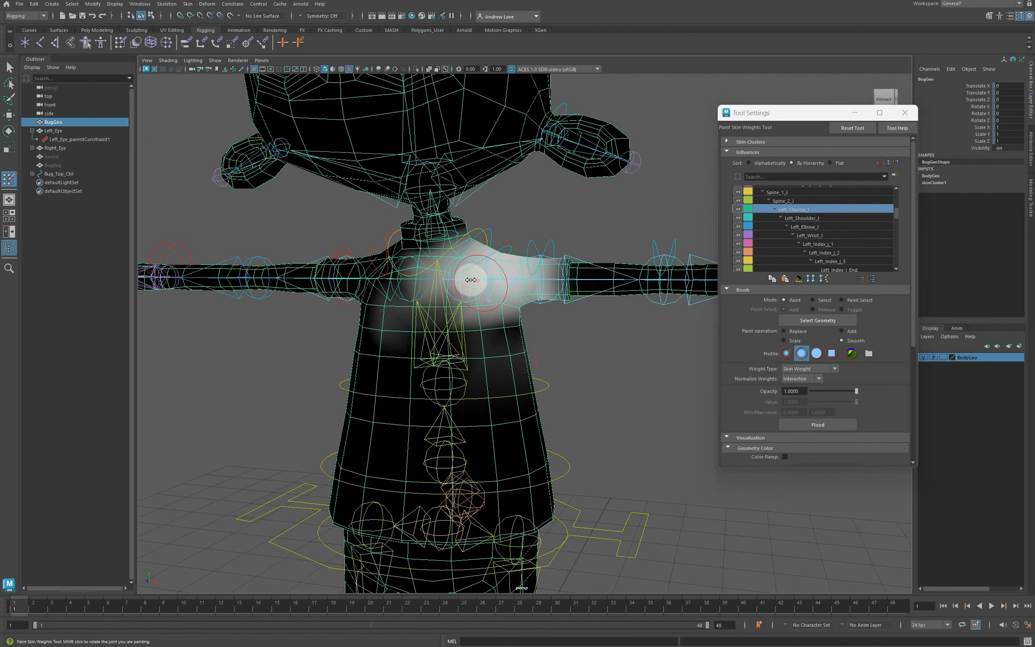
scroll(538, 370, "up", 4)
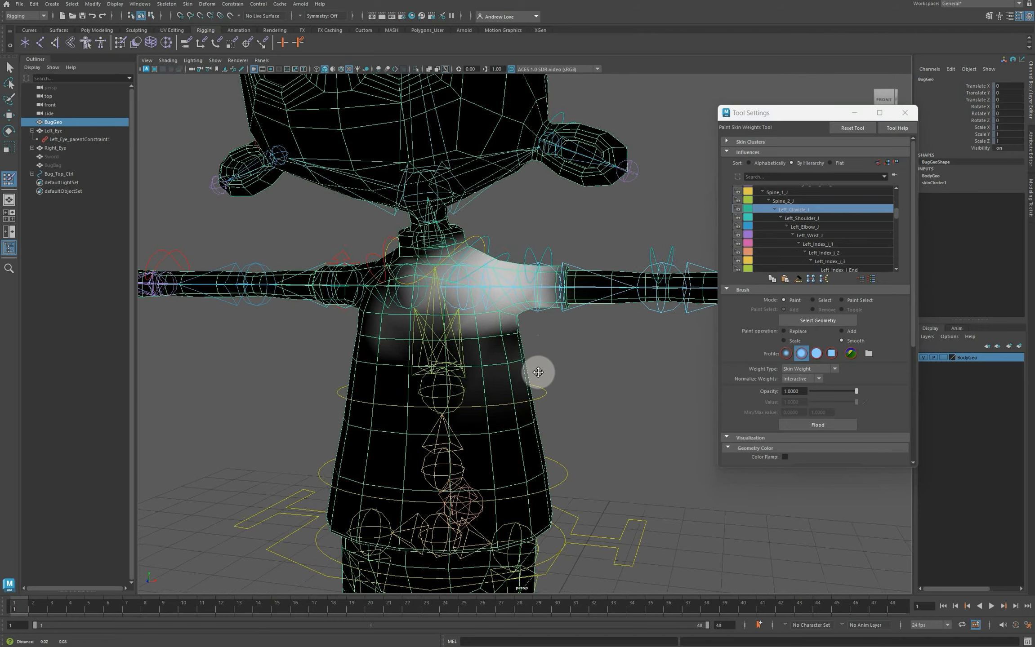
scroll(541, 380, "up", 2)
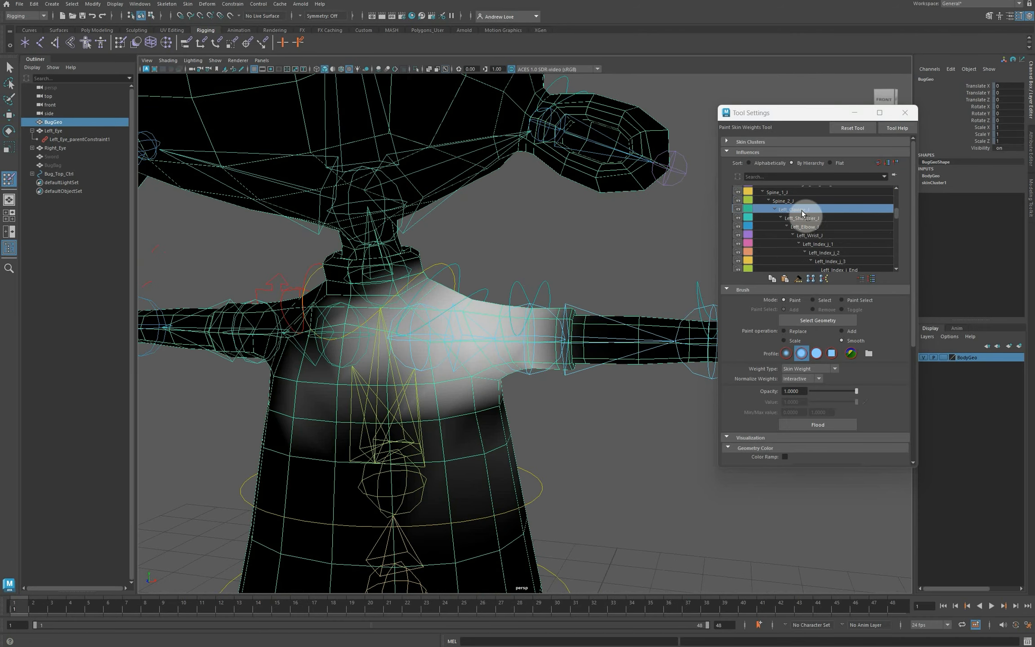
- Paint Spine_2_J weights over the upper chest and upper back near the shoulders using Replace at value 1
left_click(791, 201)
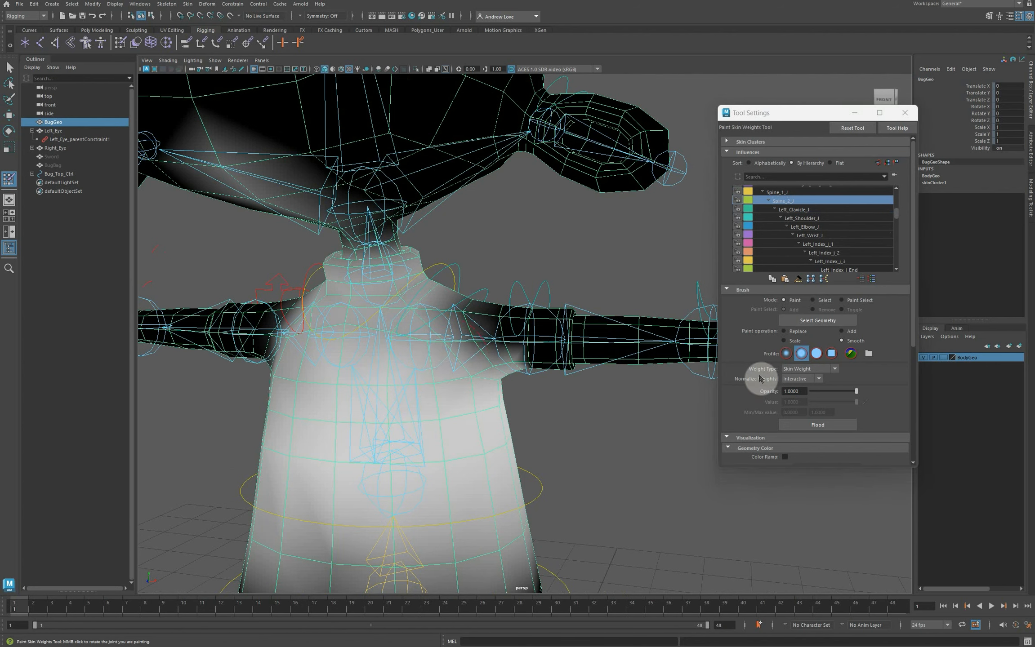
left_click(783, 333)
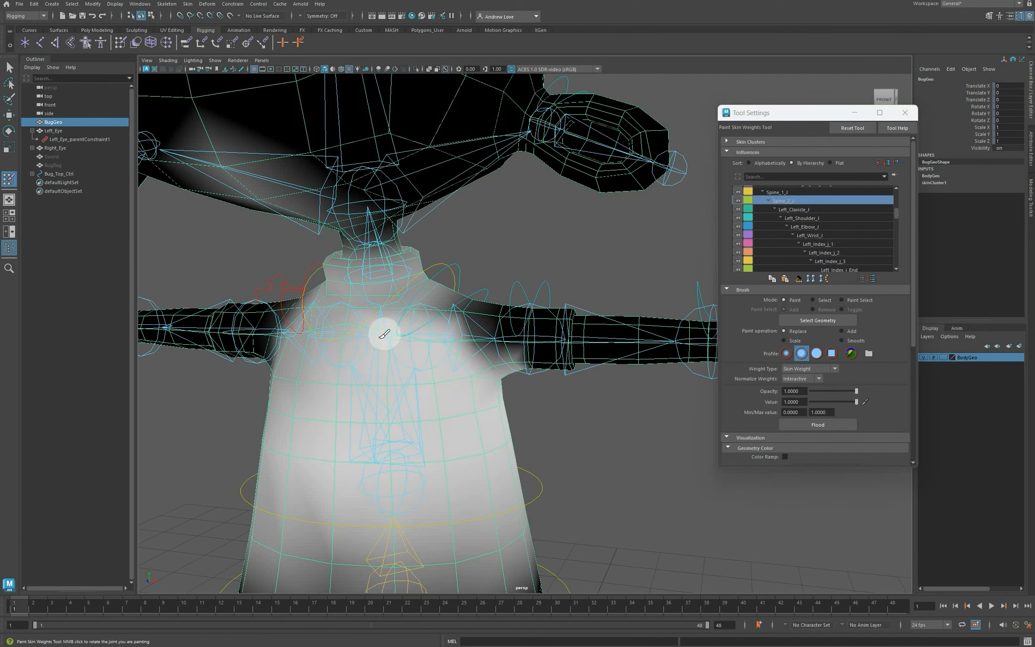
left_click_drag(384, 334, 380, 314)
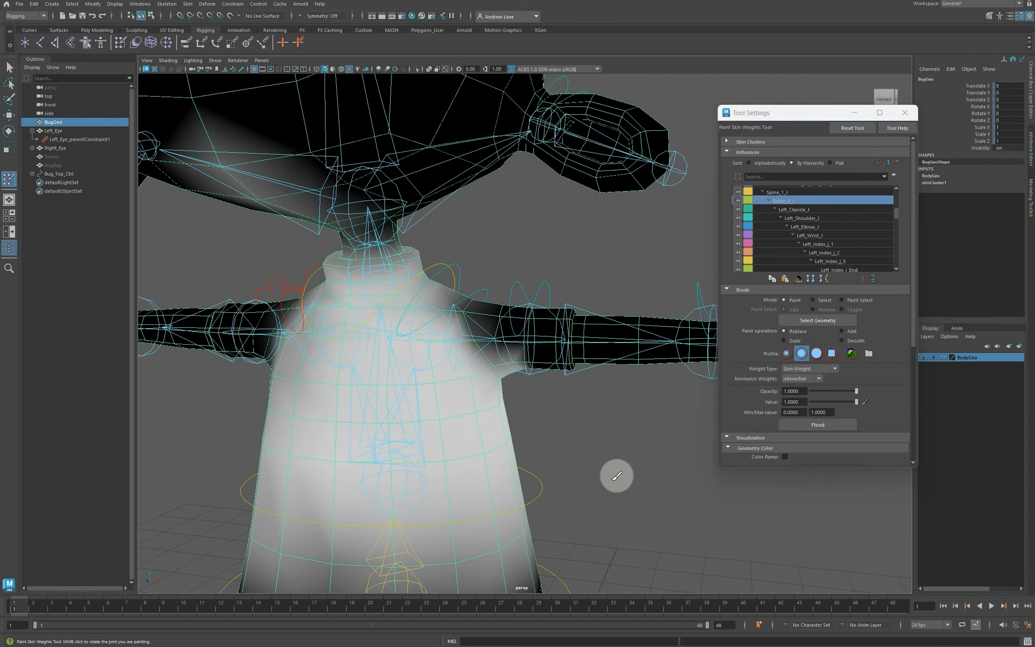
mouse_move(660, 442)
left_mouse_down("alt")
mouse_move(598, 456)
mouse_move(497, 452)
mouse_move(319, 373)
left_mouse_up("alt")
middle_click_drag(318, 374, 306, 429, "alt")
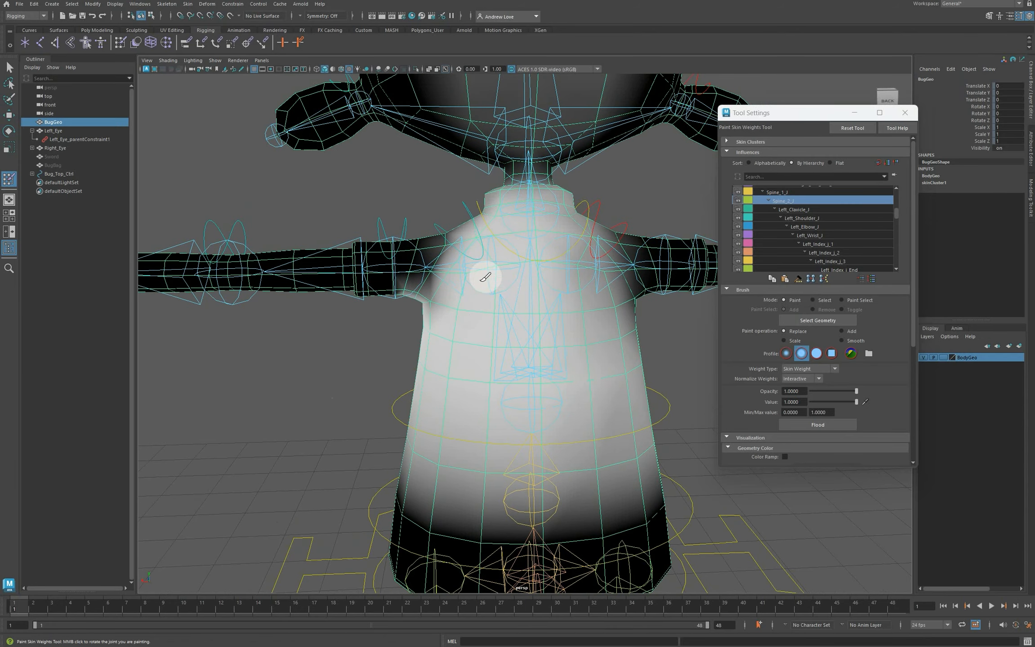
- Inspect the Left_Clavicle_J influence on the left shoulder and sleeve from several angles
left_click(834, 210)
mouse_move(353, 369)
left_mouse_down("alt")
mouse_move(400, 376)
mouse_move(713, 358)
left_mouse_up("alt")
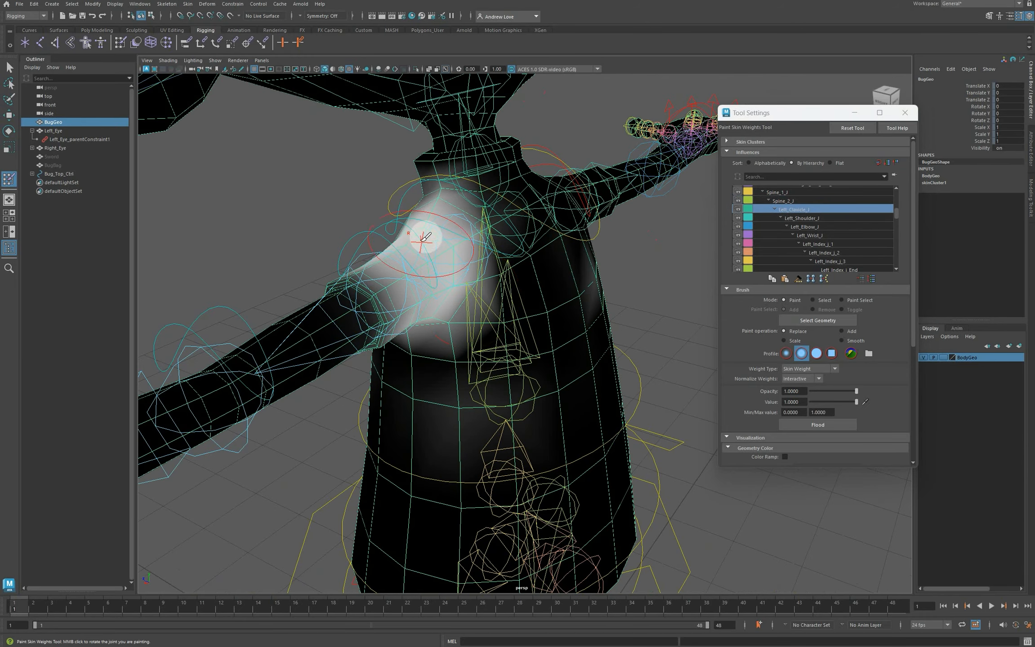
mouse_move(427, 231)
left_mouse_down("alt")
mouse_move(404, 393)
mouse_move(462, 359)
mouse_move(547, 369)
left_mouse_up("alt")
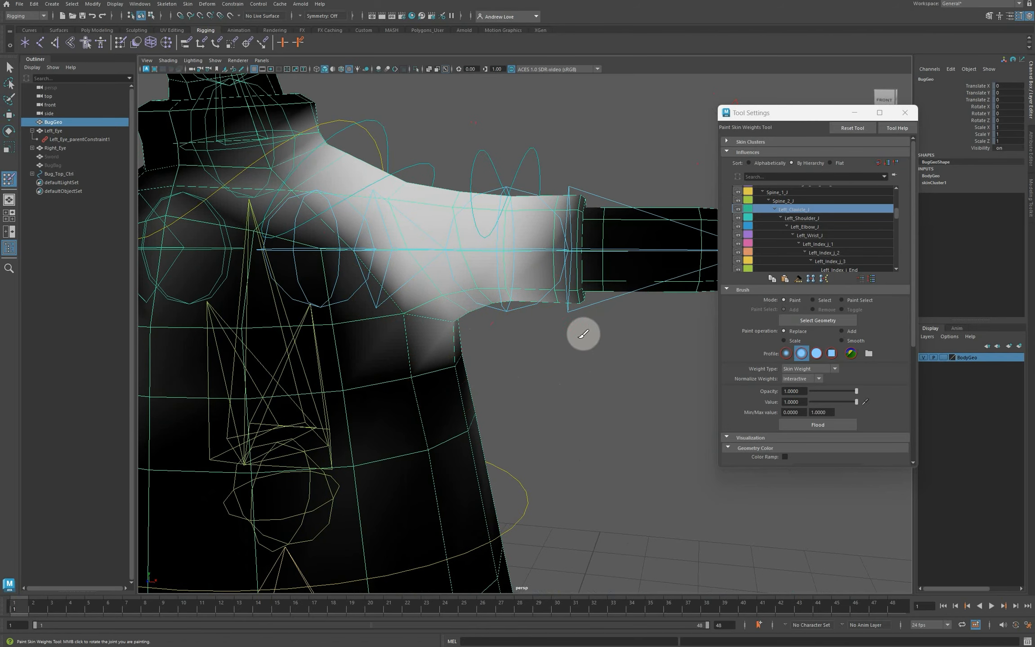
- Paint Spine_2_J weights on the shirt just below the left armpit using Replace at value 1
left_click(785, 201)
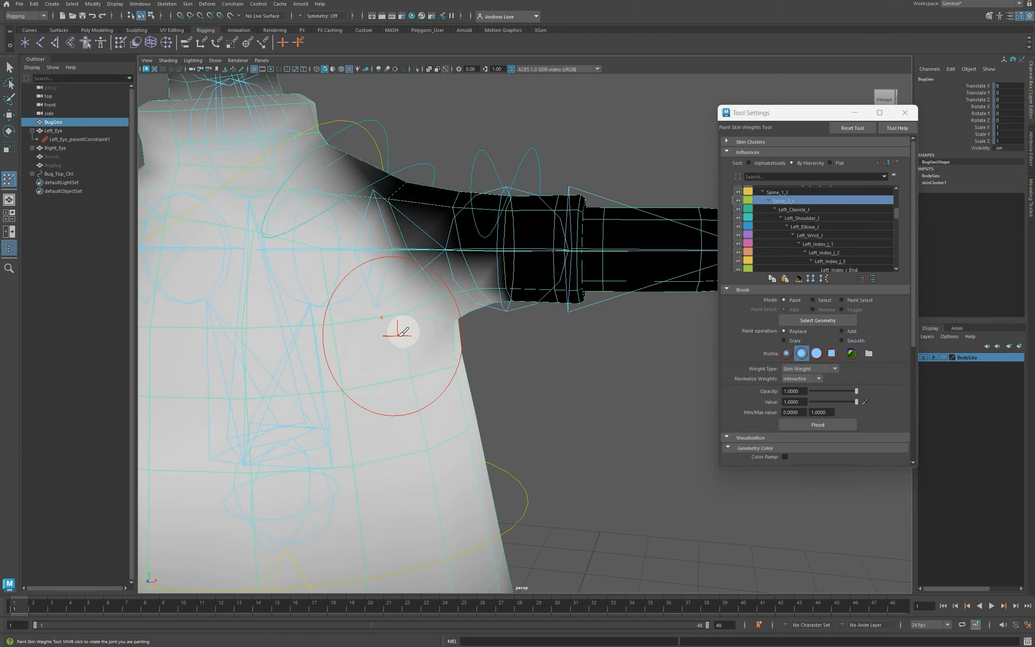
mouse_move(401, 330)
left_mouse_down()
mouse_move(386, 323)
mouse_move(401, 325)
left_mouse_up()
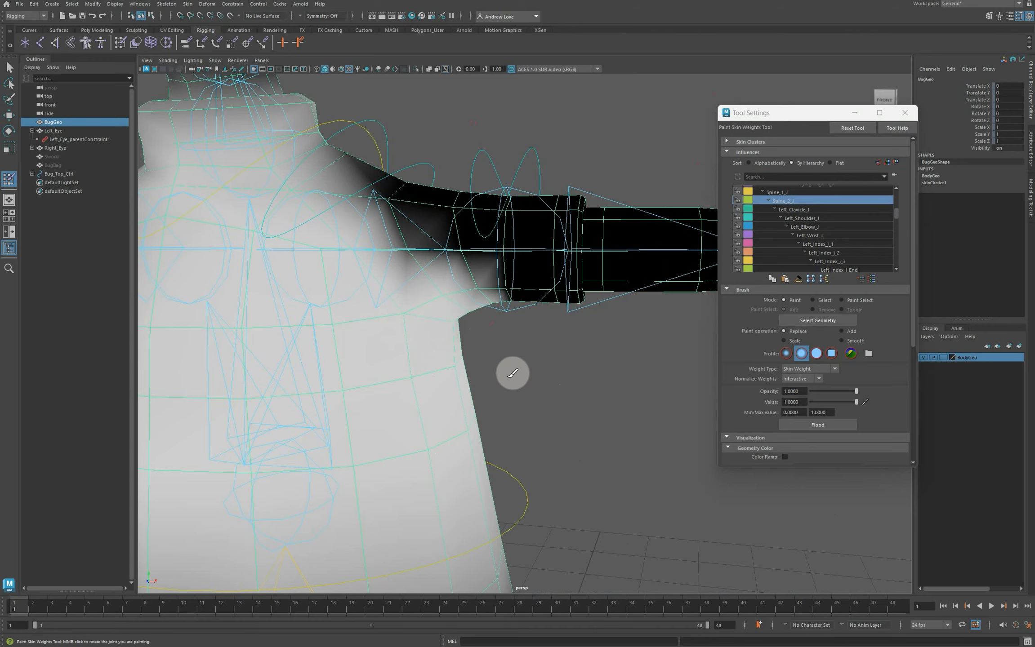
scroll(515, 372, "down", 4)
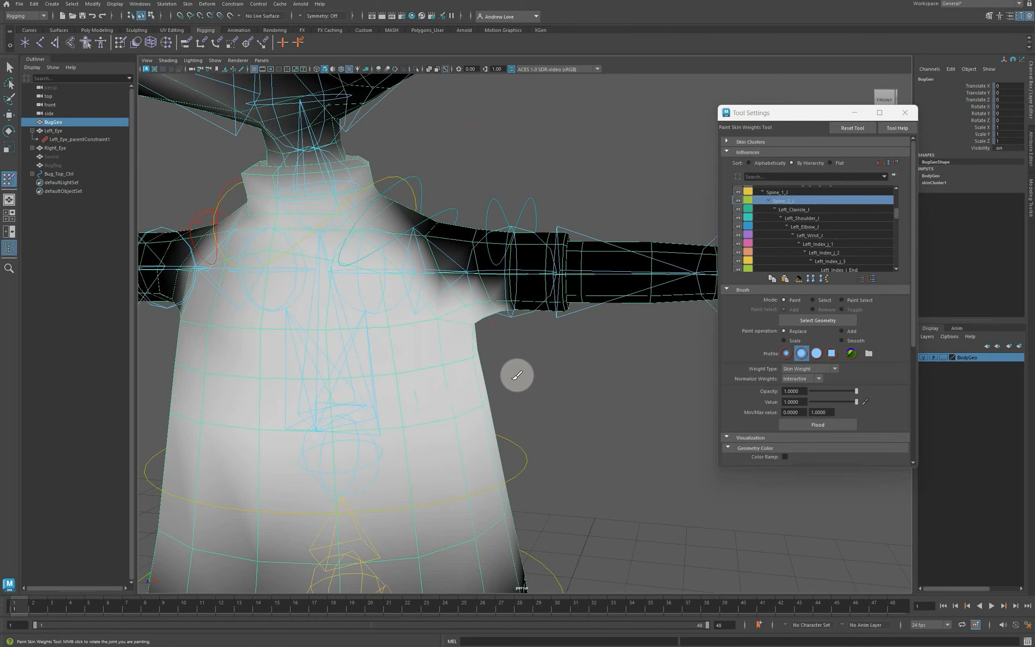
- Examine the Left_Shoulder_J skin weights along the left sleeve and upper arm from front and back
left_click(823, 218)
scroll(623, 342, "down", 2)
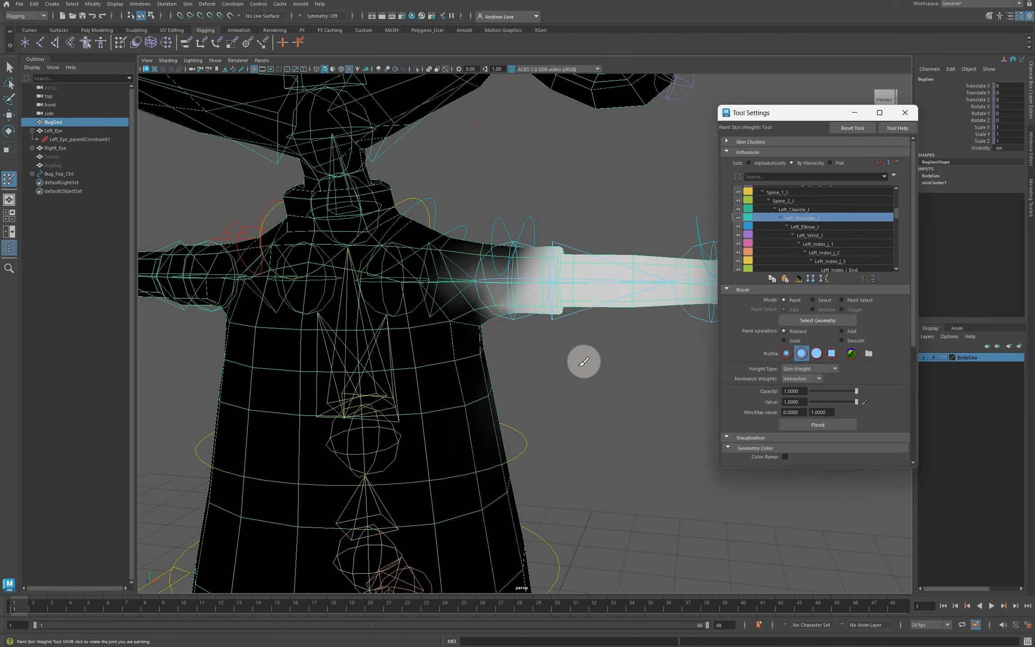
left_click_drag(624, 270, 414, 369, "alt")
mouse_move(447, 341)
left_mouse_down("alt")
mouse_move(438, 363)
mouse_move(434, 352)
left_mouse_up("alt")
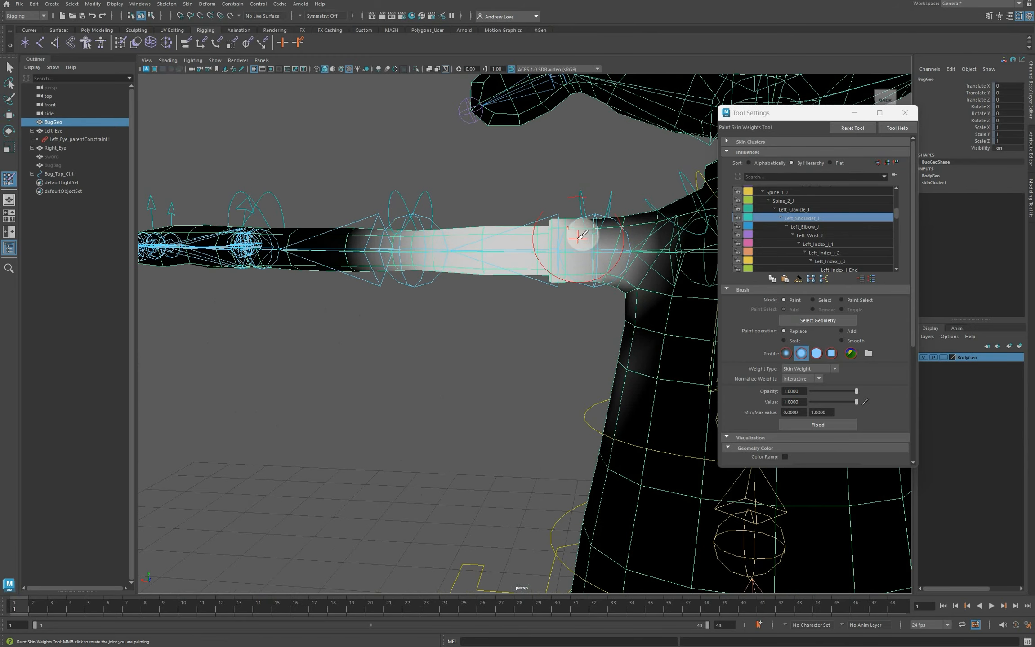
mouse_move(538, 288)
left_mouse_down("alt")
mouse_move(538, 312)
mouse_move(556, 211)
mouse_move(434, 314)
left_mouse_up("alt")
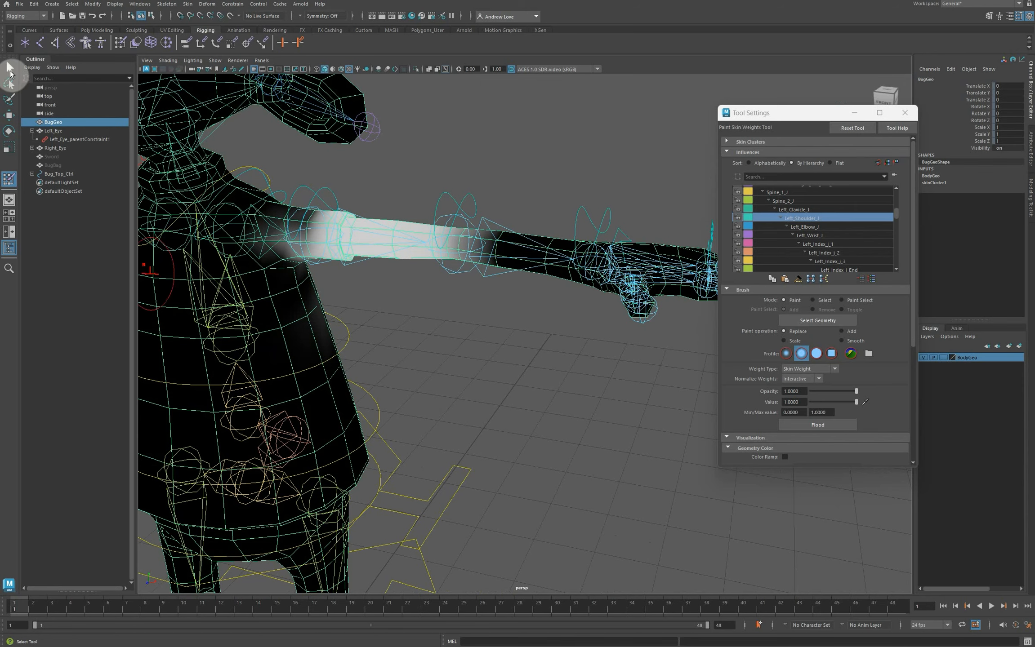
- Test the elbow deformation by rotating Left_Elbow_Ctrl to about -33 degrees in Y
left_click(9, 67)
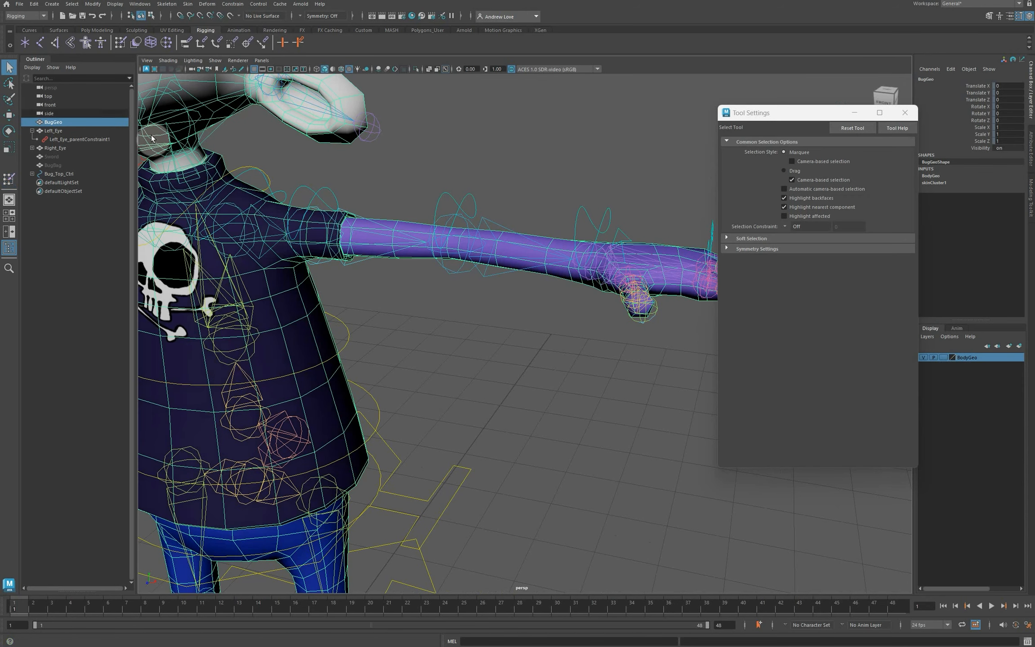
left_click(438, 206)
key("e")
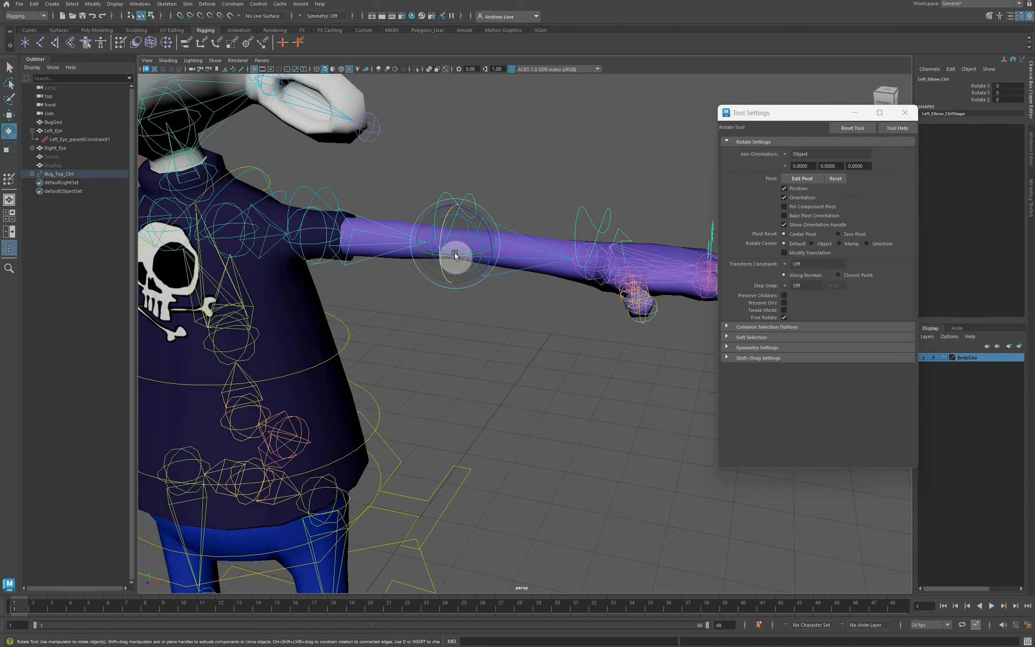
left_click_drag(430, 252, 433, 257)
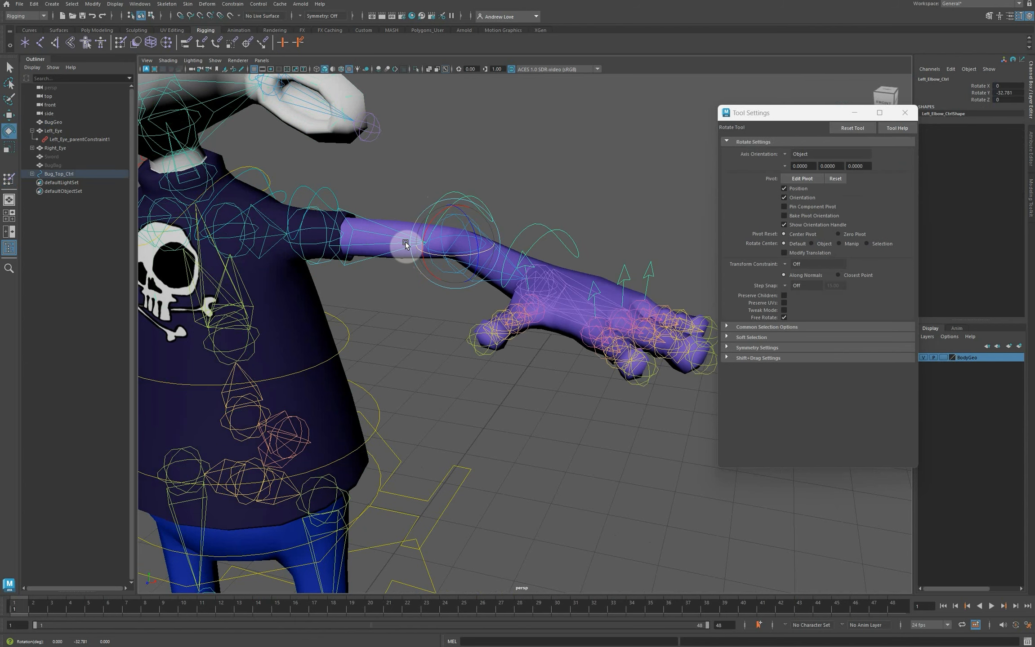
- Test the shoulder deformation by rotating Left_Shoulder_Ctrl to about -75 degrees in Z, and undo the rotation
left_click(317, 198)
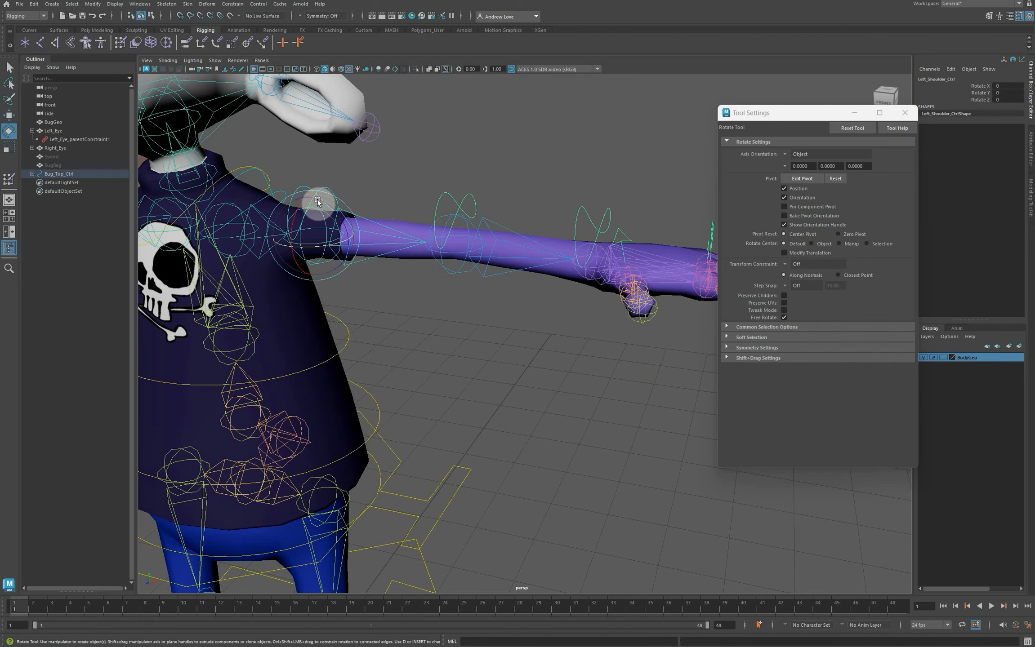
left_click_drag(324, 201, 345, 232)
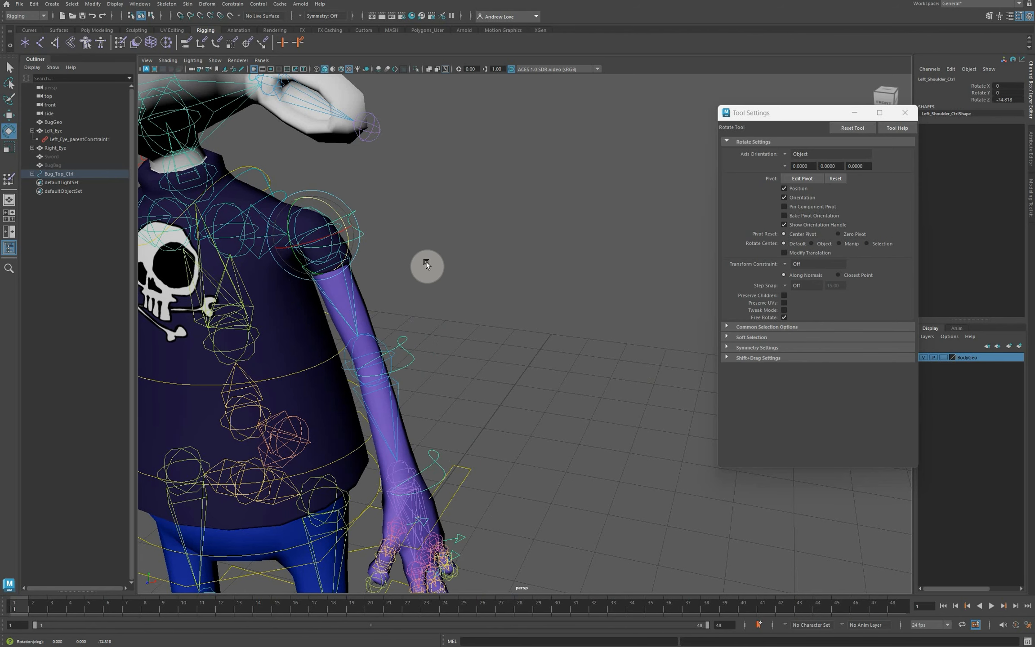
left_click_drag(414, 281, 448, 267, "alt")
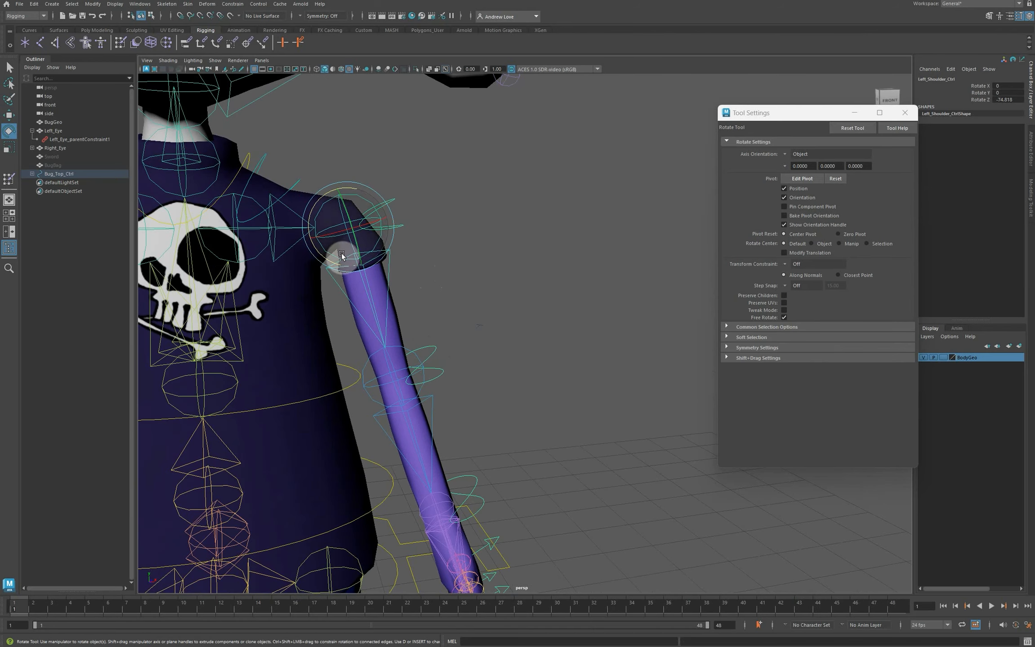
key("ctrl+z")
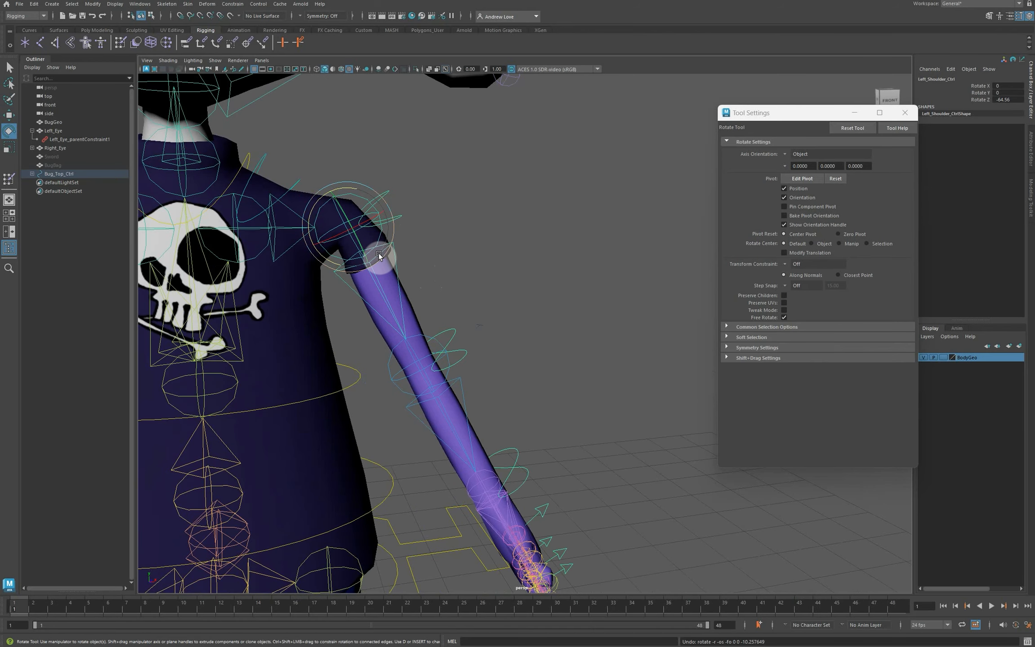
key("ctrl+z")
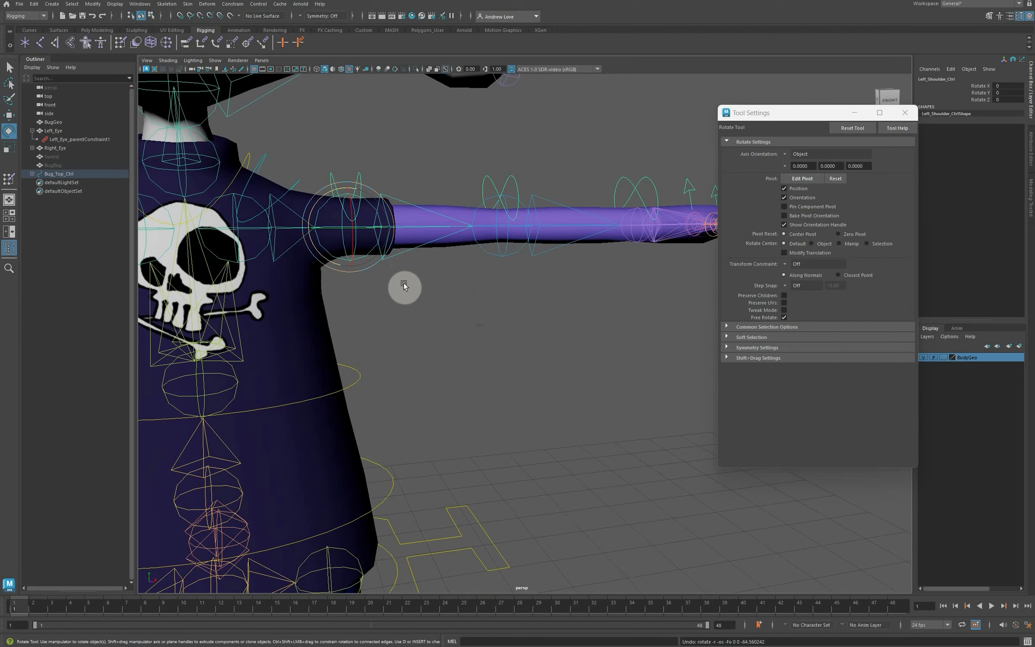
- Paint Left_Shoulder_J weights on BugGeo's left sleeve up to the armpit using Replace at value 1
left_click_drag(379, 311, 352, 284, "alt")
left_click(352, 283)
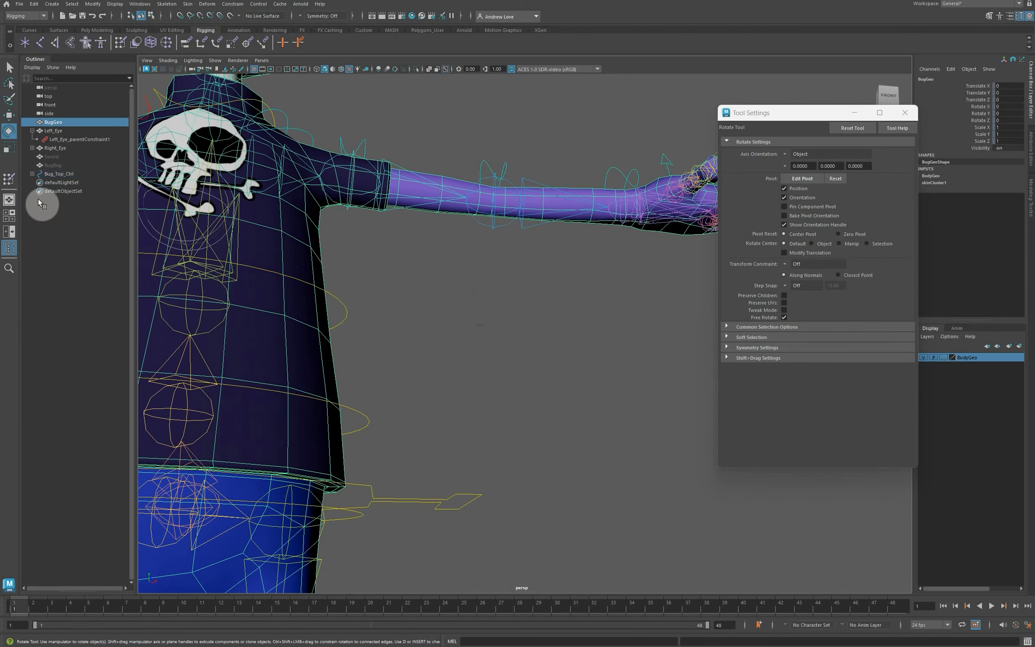
left_click(10, 178)
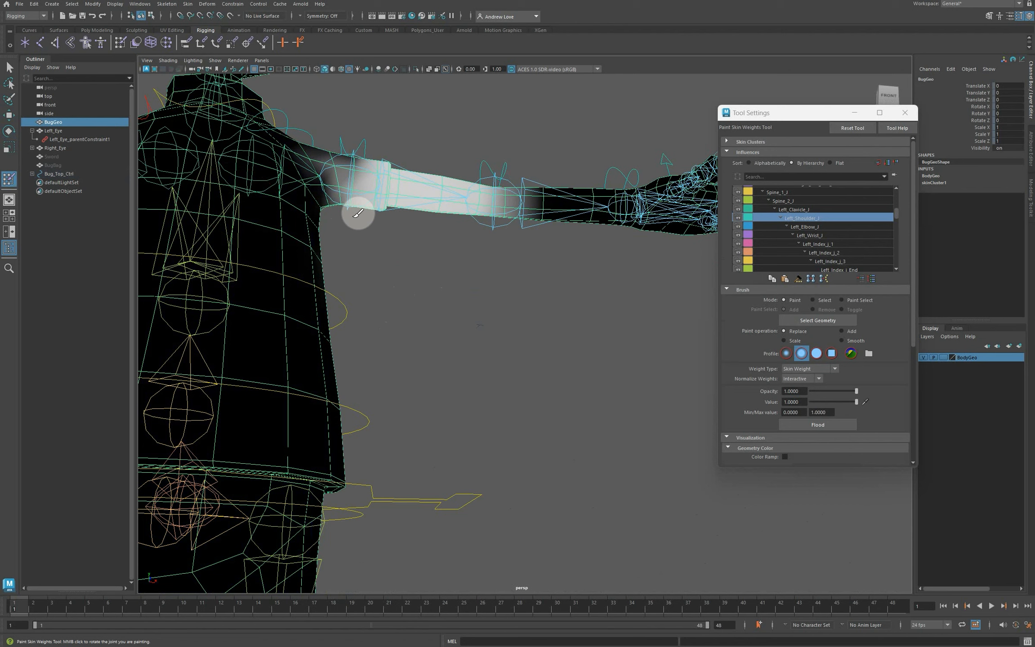
left_click(367, 186)
mouse_move(365, 190)
left_mouse_down()
mouse_move(349, 179)
mouse_move(408, 225)
left_mouse_up()
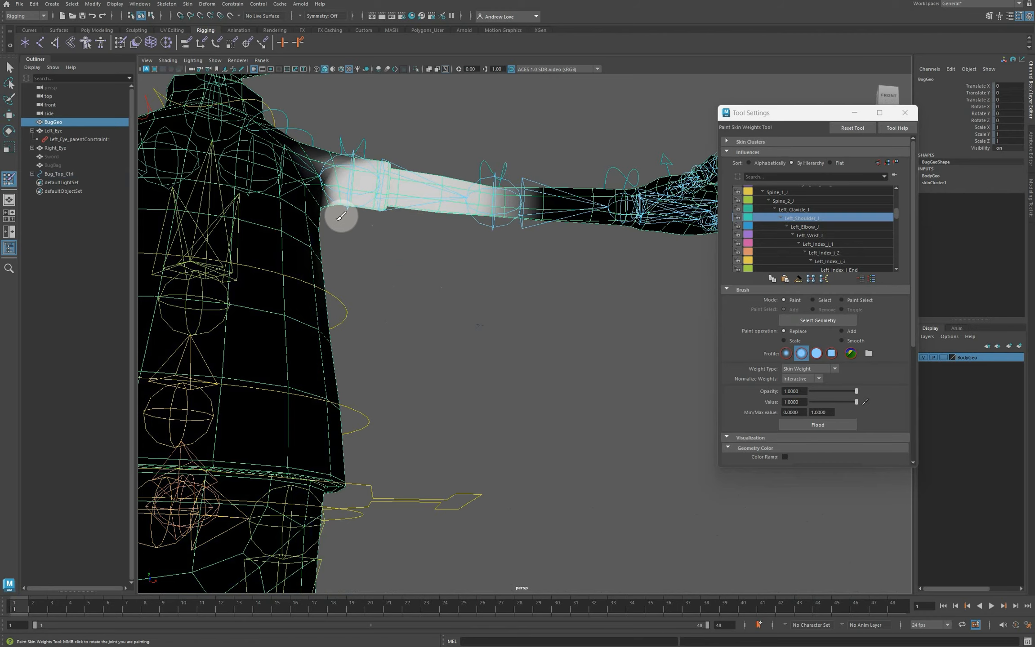
left_click_drag(341, 219, 459, 315, "alt")
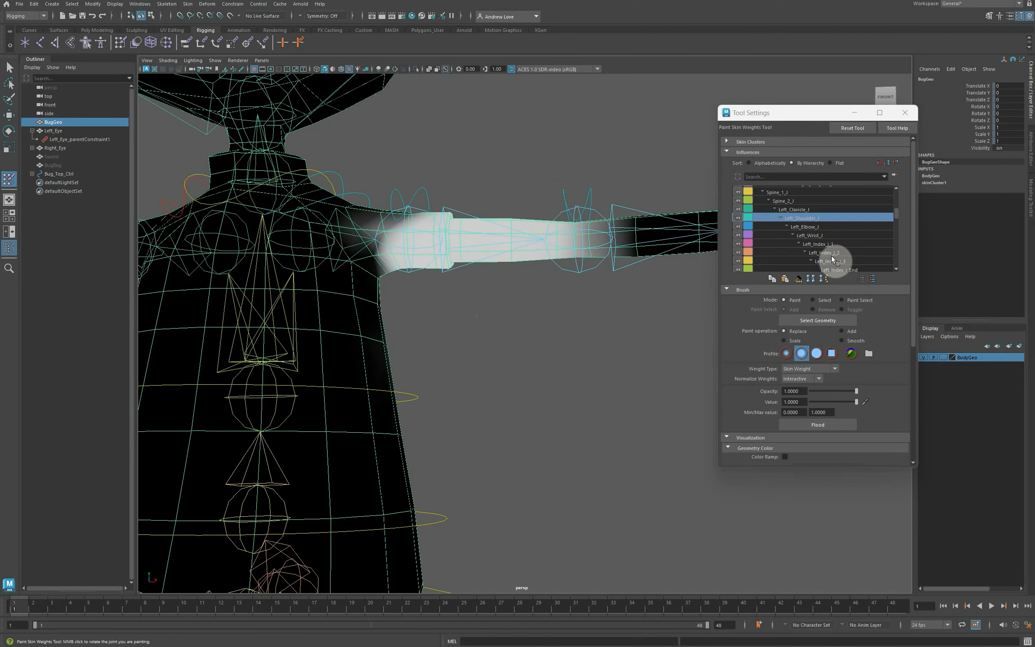
- Paint Spine_2_J weights on the shirt around the left armpit using Replace at value 1
left_click(804, 200)
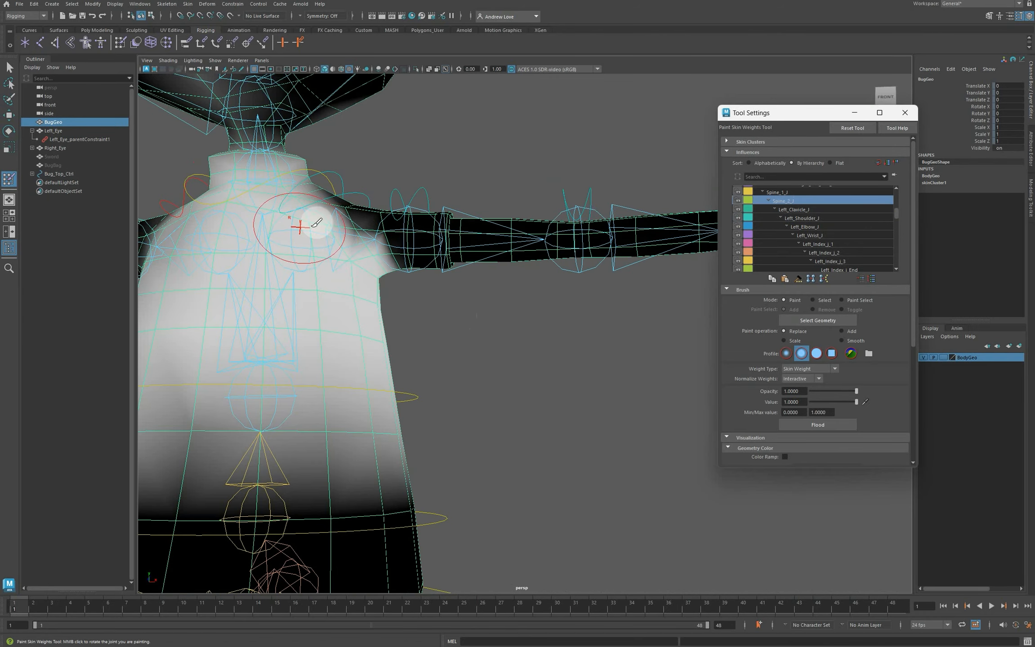
mouse_move(382, 262)
left_mouse_down()
mouse_move(393, 261)
mouse_move(370, 268)
mouse_move(376, 274)
left_mouse_up()
mouse_move(423, 301)
left_mouse_down("alt")
mouse_move(412, 326)
mouse_move(320, 307)
left_mouse_up("alt")
left_click_drag(546, 376, 638, 360)
- Smooth the Spine_2_J weights across the left shoulder and sleeve at opacity 1, and check Left_Shoulder_J from the back
left_click(841, 341)
mouse_move(416, 203)
left_mouse_down()
mouse_move(432, 265)
mouse_move(455, 258)
left_mouse_up()
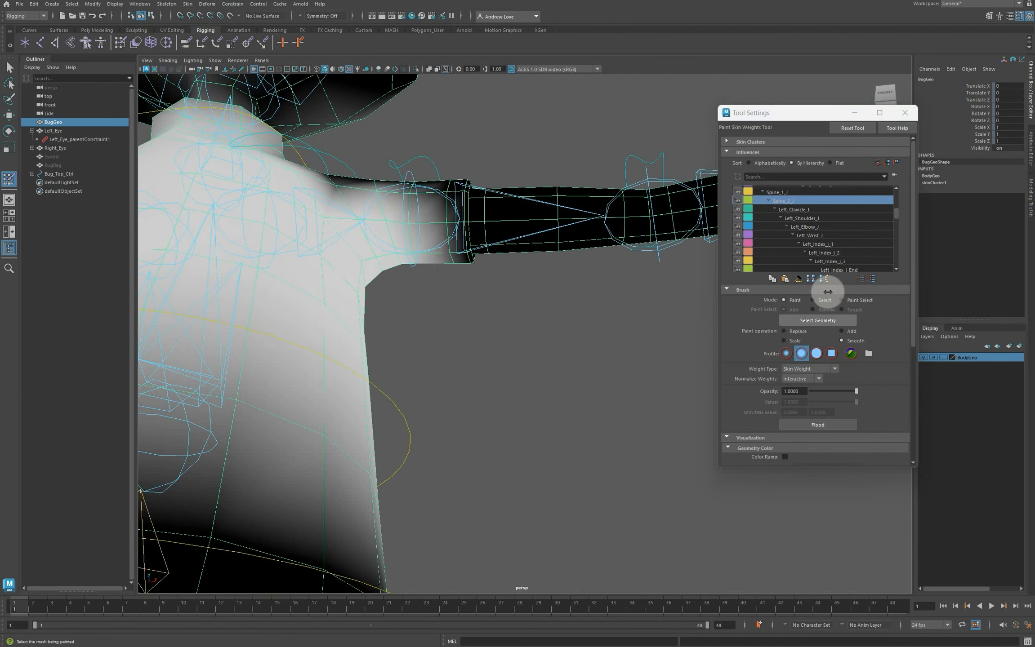
left_click(804, 218)
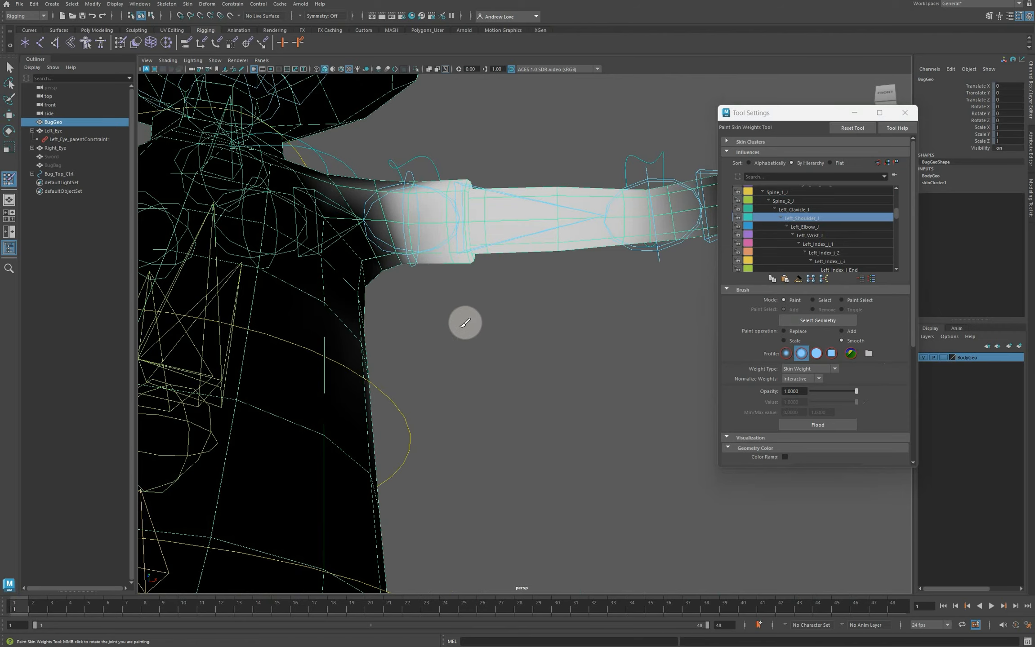
mouse_move(462, 323)
left_mouse_down("alt")
mouse_move(422, 377)
mouse_move(337, 374)
mouse_move(553, 365)
left_mouse_up("alt")
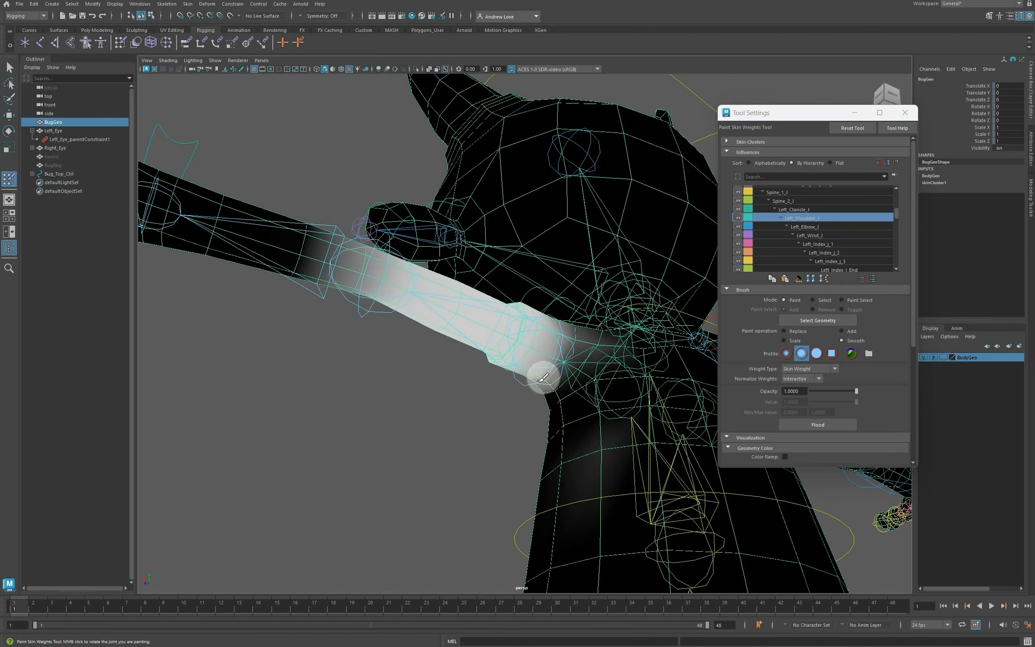
mouse_move(418, 409)
left_mouse_down("alt")
mouse_move(418, 400)
mouse_move(408, 443)
mouse_move(441, 455)
mouse_move(437, 469)
left_mouse_up("alt")
- Test the left wrist by rotating Left_Wrist_Ctrl to about -36, 8 and 11 degrees in X, Y and Z
key("e")
left_click_drag(359, 264, 475, 279, "alt")
mouse_move(562, 255)
left_mouse_down()
mouse_move(550, 279)
mouse_move(564, 248)
mouse_move(523, 246)
mouse_move(503, 267)
mouse_move(491, 306)
left_mouse_up()
middle_click_drag(491, 305, 453, 331, "alt")
scroll(448, 332, "up", 3)
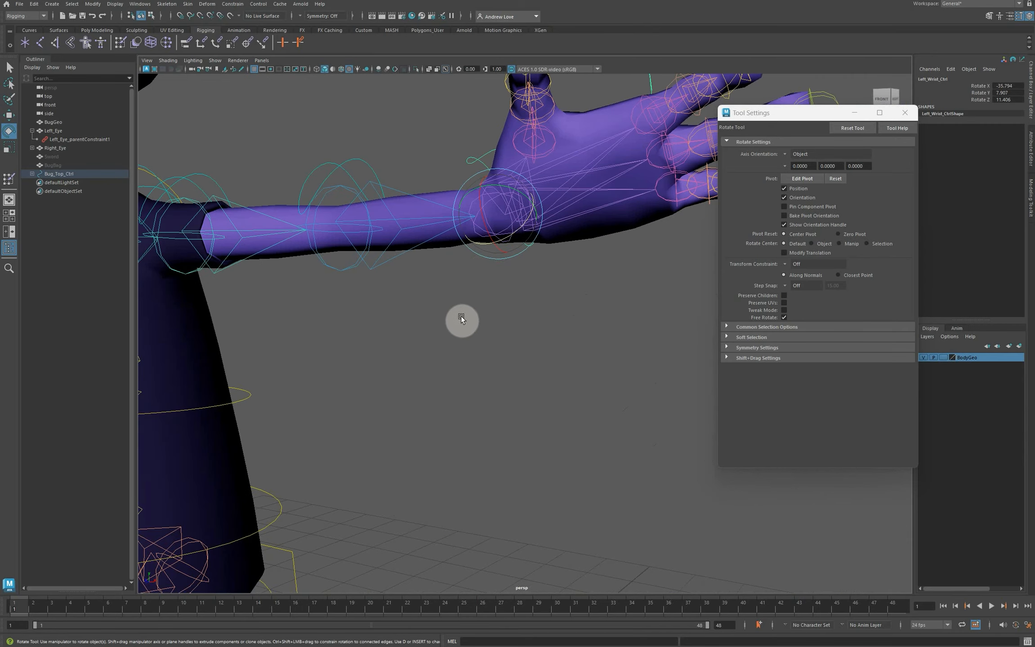
- Paint Left_Elbow_J weights on BugGeo's left forearm up to the wrist using Replace at value 1
left_click(562, 242)
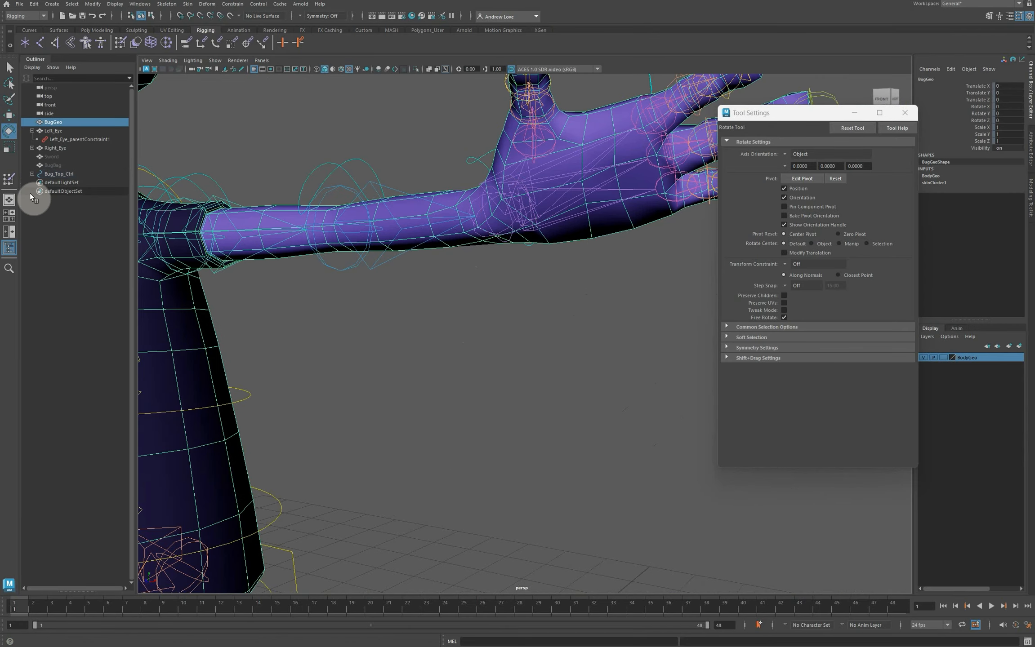
left_click(9, 180)
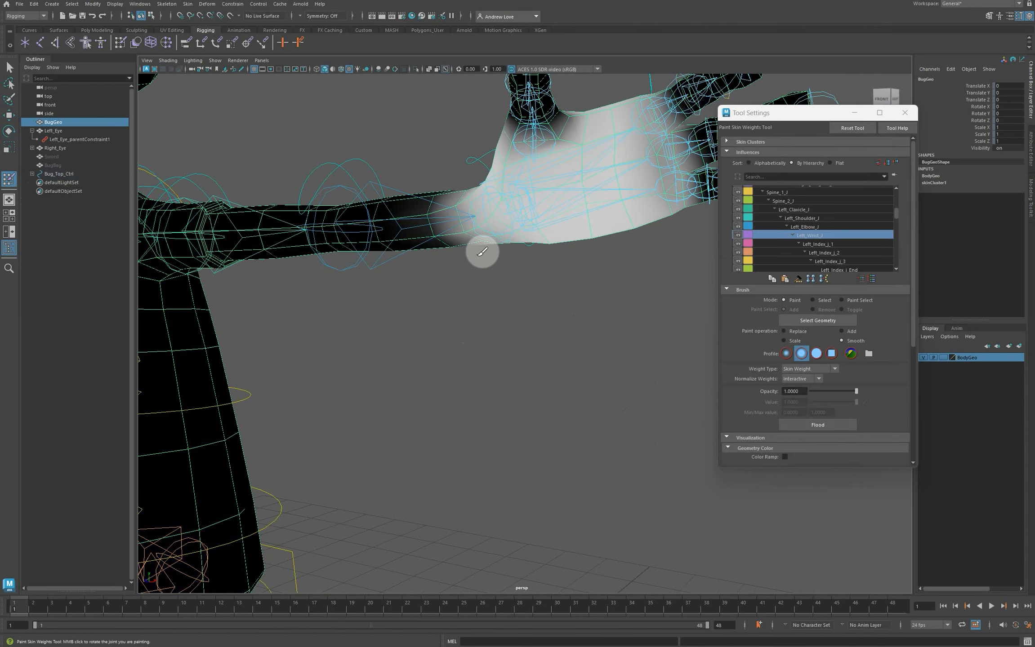
left_click(815, 227)
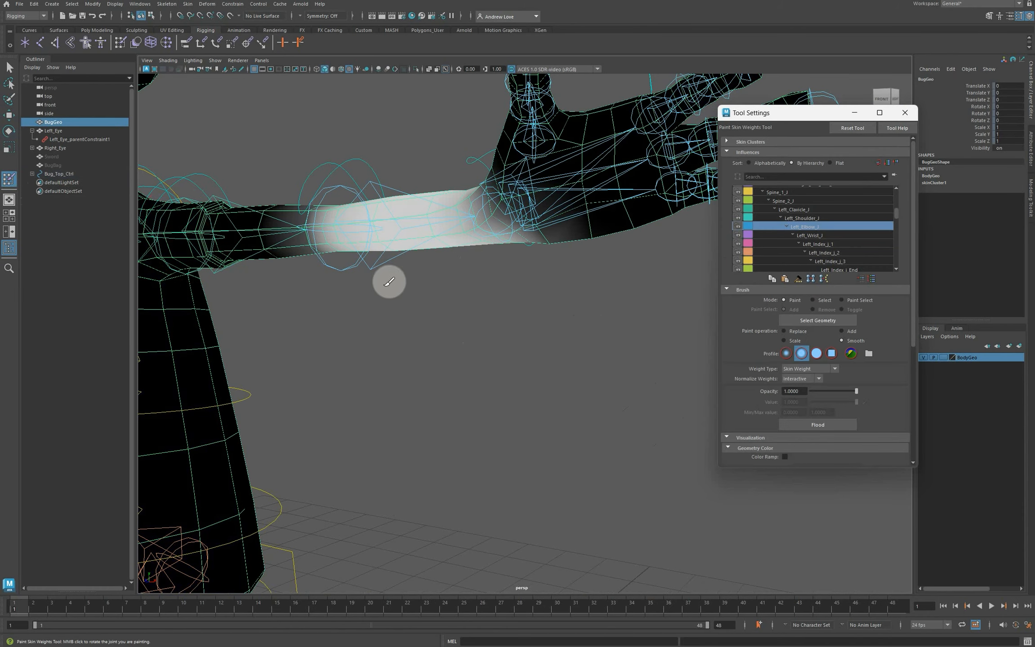
left_click_drag(463, 310, 478, 340, "alt")
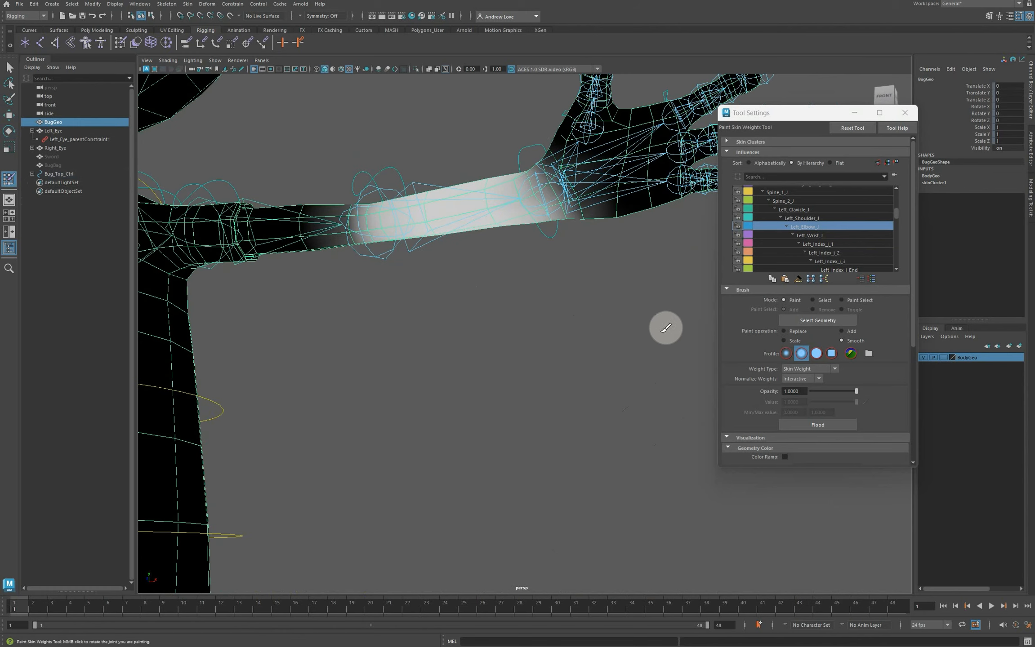
left_click(783, 331)
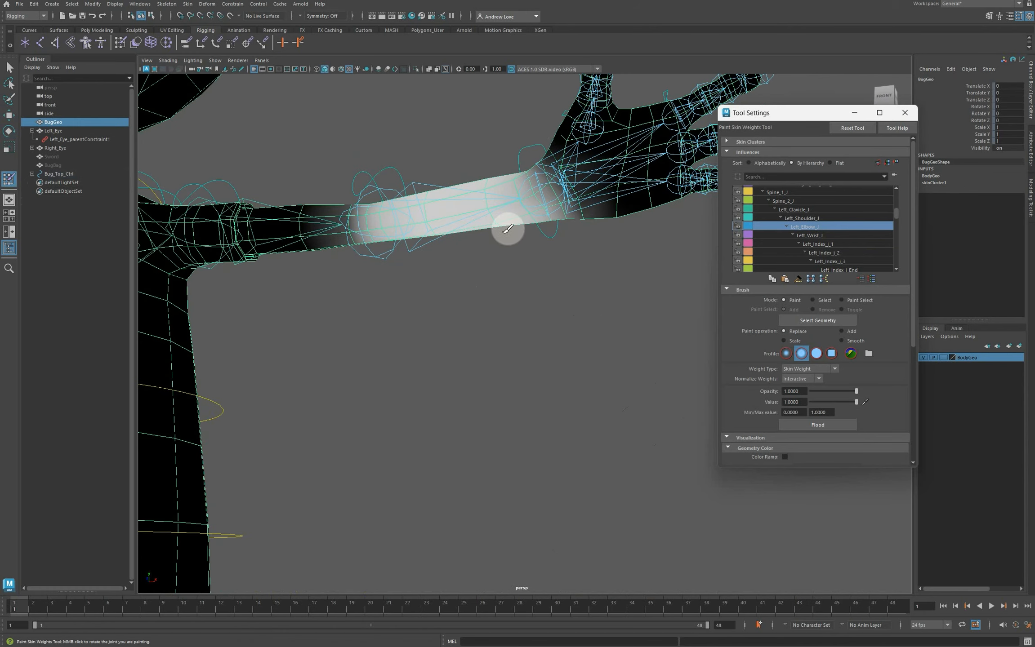
left_click_drag(510, 209, 509, 190)
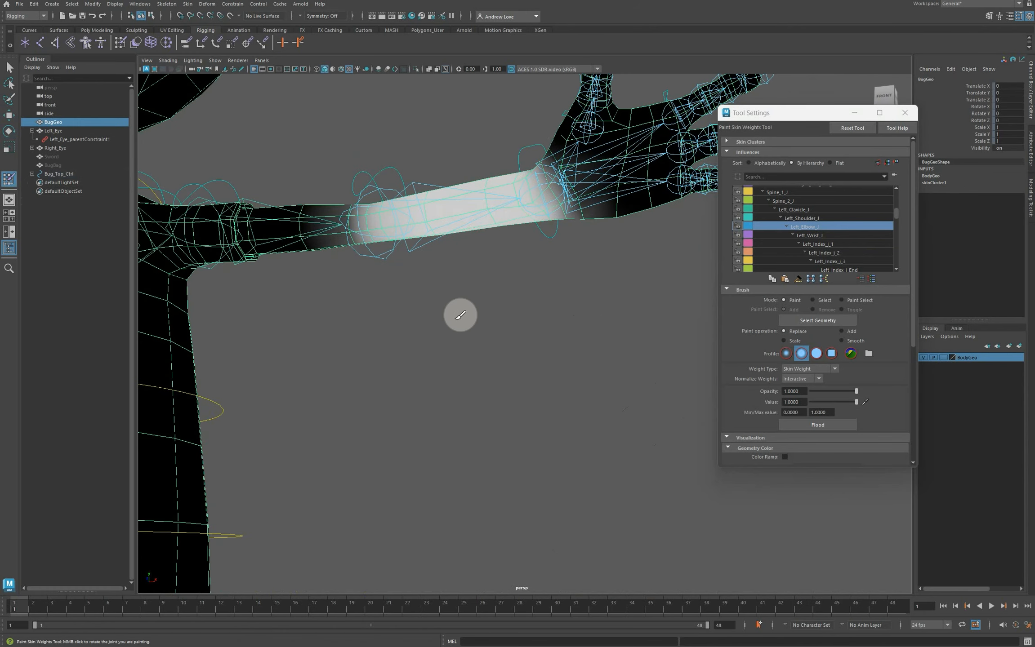
mouse_move(459, 349)
left_mouse_down("alt")
mouse_move(478, 397)
mouse_move(556, 455)
mouse_move(556, 400)
left_mouse_up("alt")
left_click_drag(508, 347, 547, 448, "alt")
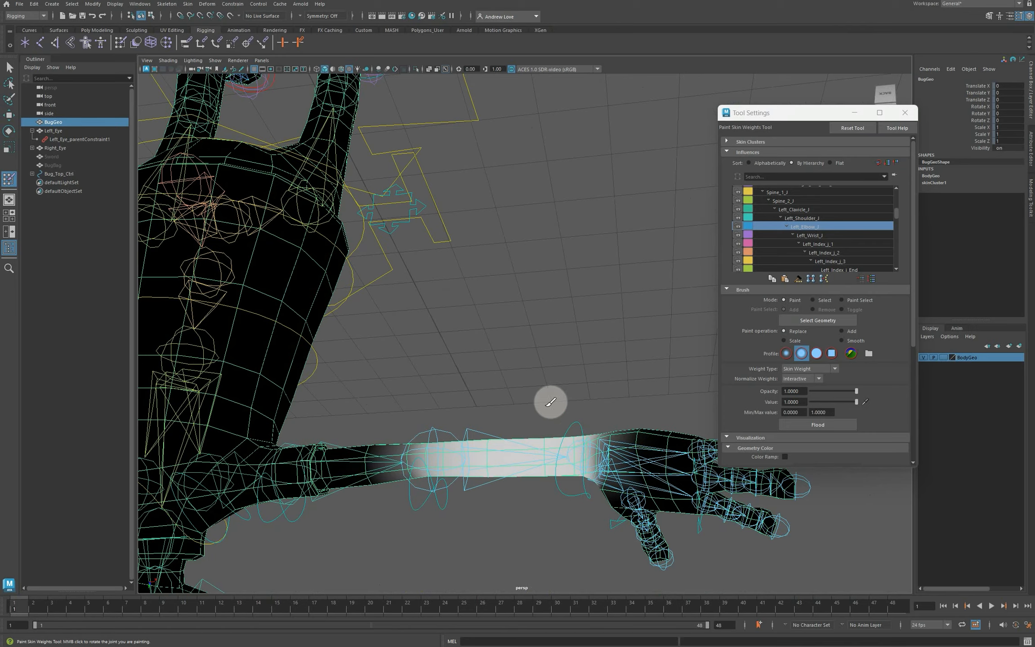
left_click_drag(550, 400, 427, 282, "alt")
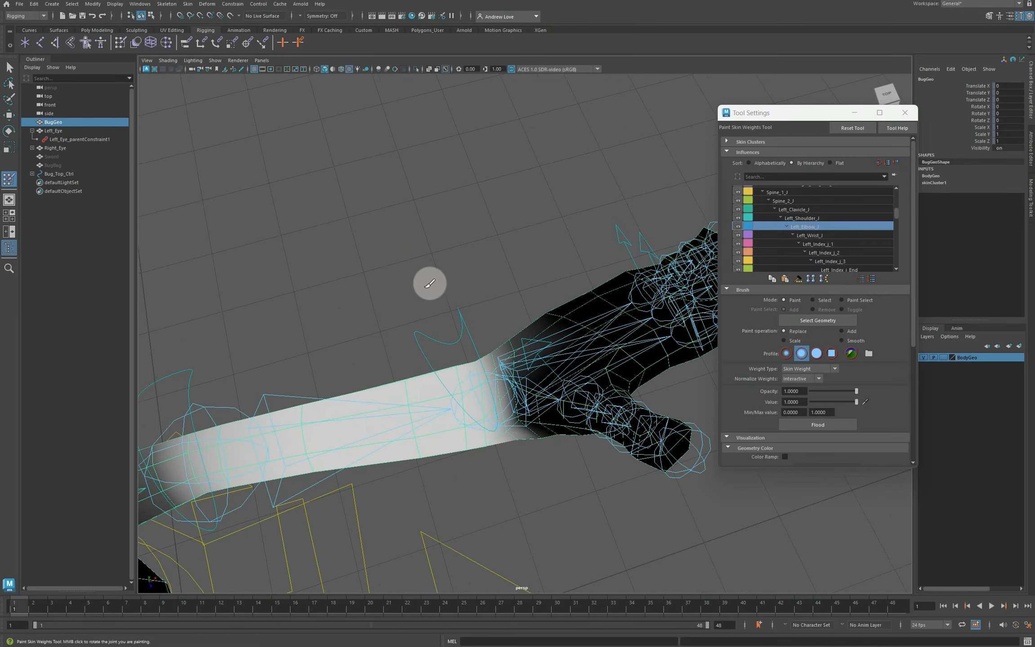
- Smooth the Left_Elbow_J weights around the left wrist using the Smooth operation at opacity 1
left_click(842, 341)
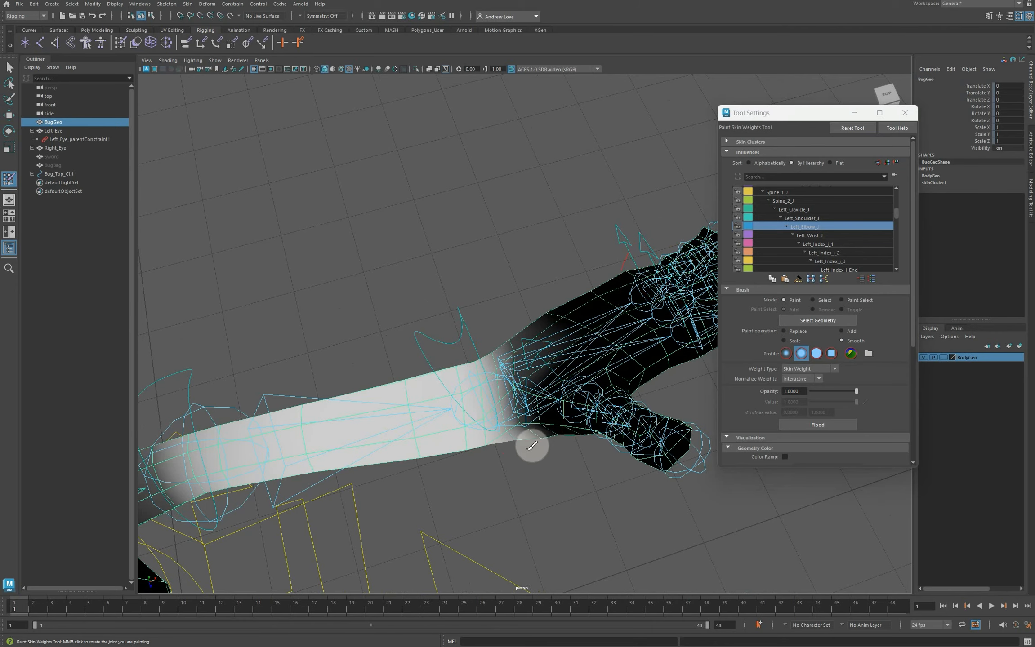
left_click_drag(529, 478, 487, 377, "alt")
mouse_move(457, 187)
left_mouse_down()
mouse_move(474, 221)
mouse_move(456, 194)
left_mouse_up()
left_click_drag(472, 268, 450, 193, "alt")
left_click_drag(467, 359, 481, 486, "alt")
- Reset Left_Wrist_Ctrl's rotation to 0 on all three axes
key("q")
left_click(412, 243)
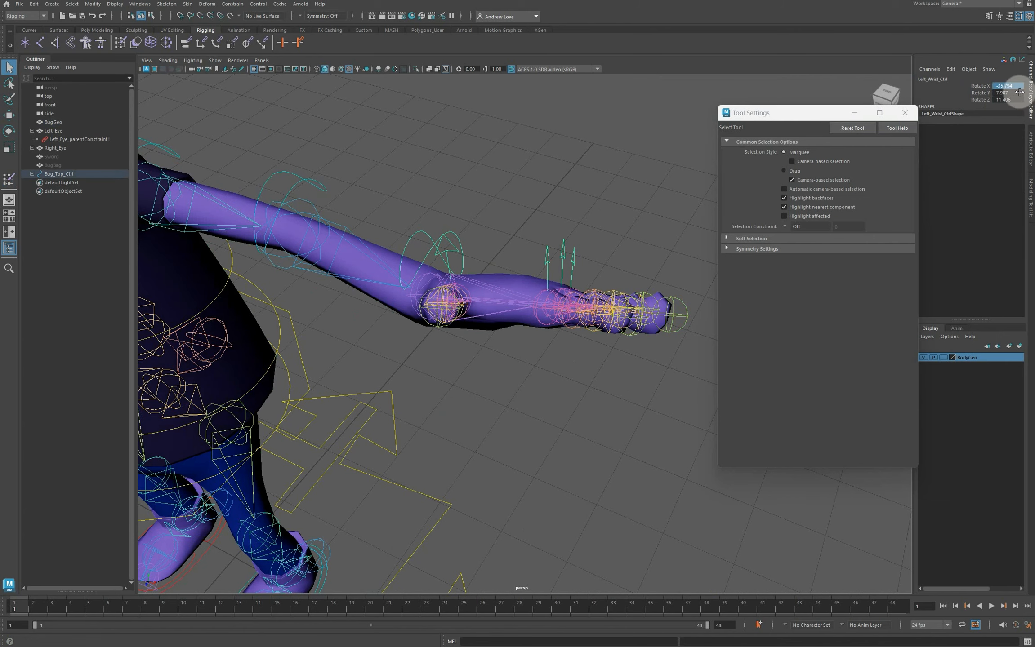
key("Return")
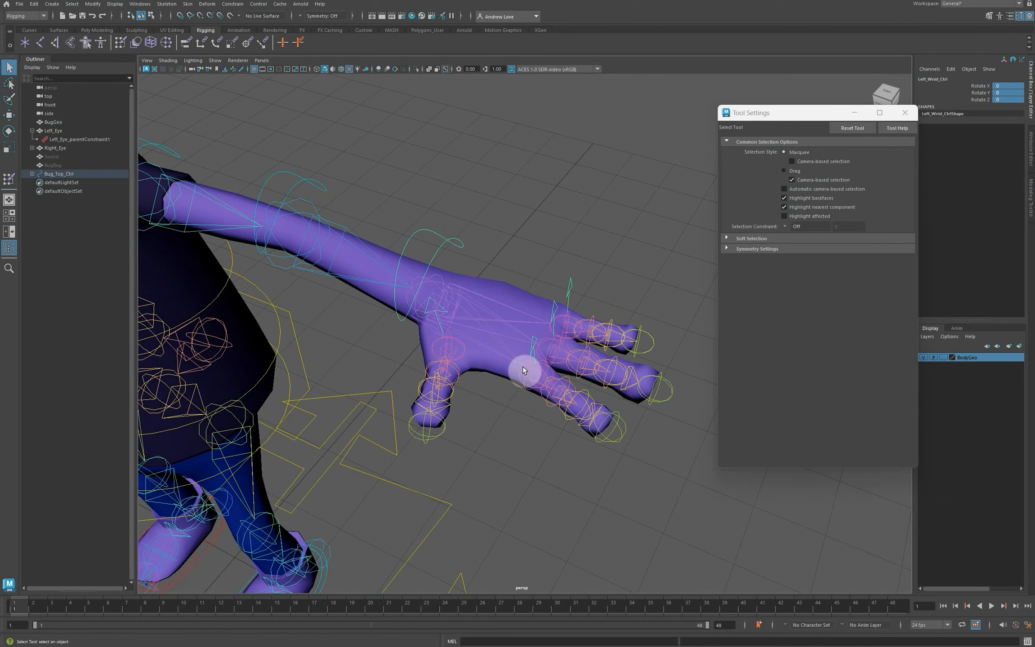
- Test the left pinky by rotating Left_Pinky_Ctrl to about 30 degrees in Z and setting its Bend to 3.3
left_click_drag(519, 469, 477, 256, "alt")
left_click(497, 259)
key("e")
left_click(983, 107)
middle_click_drag(593, 122, 596, 121)
left_click_drag(569, 353, 380, 360, "alt")
mouse_move(381, 359)
right_mouse_down("alt")
mouse_move(260, 245)
mouse_move(314, 238)
mouse_move(321, 268)
mouse_move(399, 370)
right_mouse_up("alt")
left_click_drag(399, 370, 445, 445, "alt")
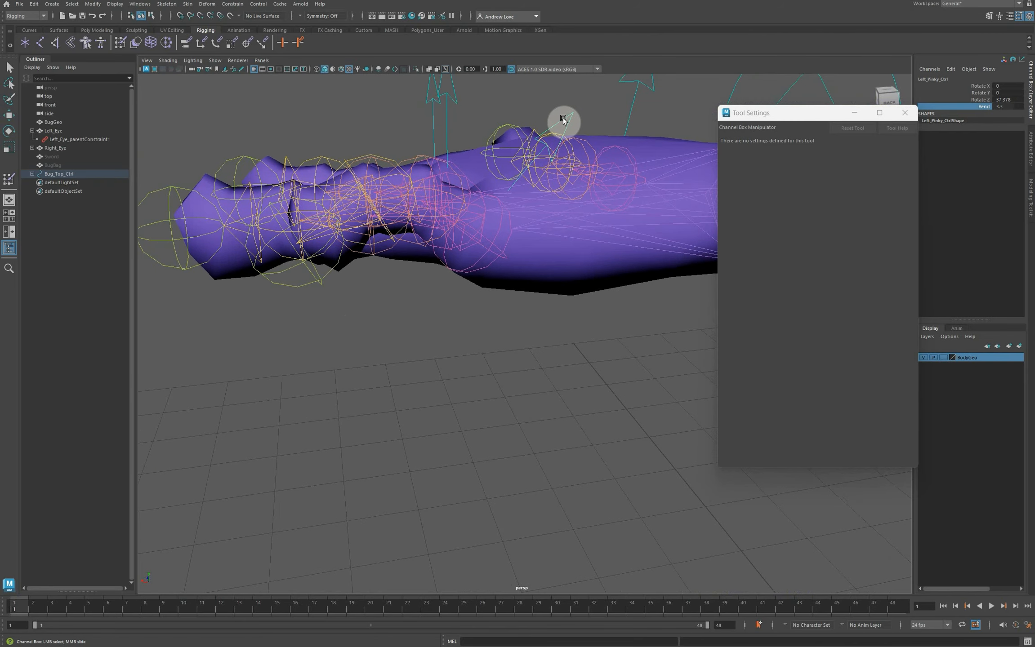
key("e")
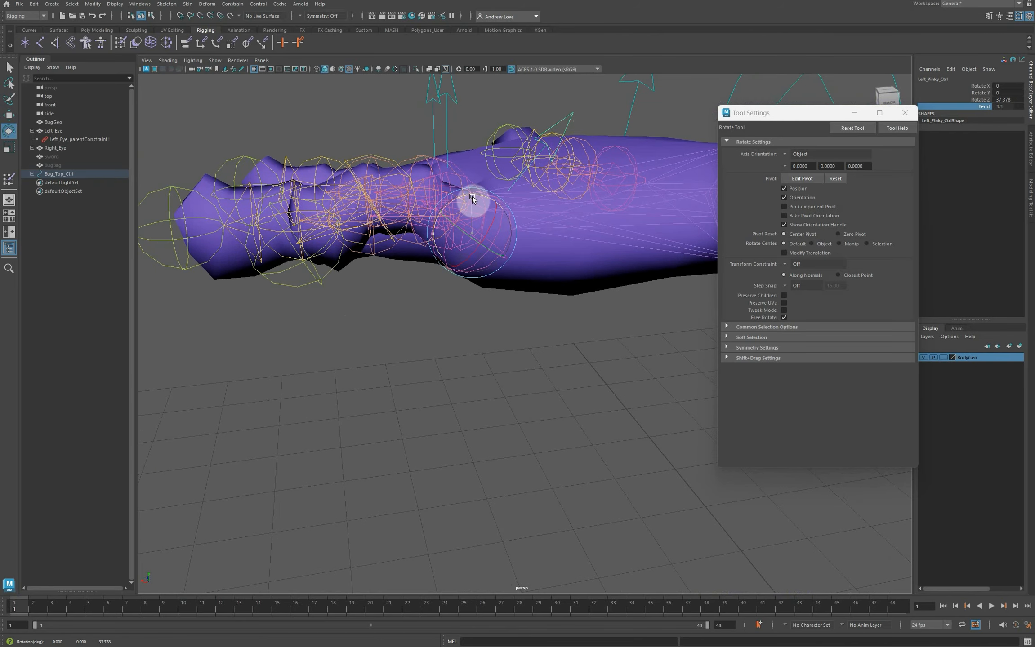
mouse_move(471, 195)
left_mouse_down()
mouse_move(460, 191)
mouse_move(464, 209)
left_mouse_up()
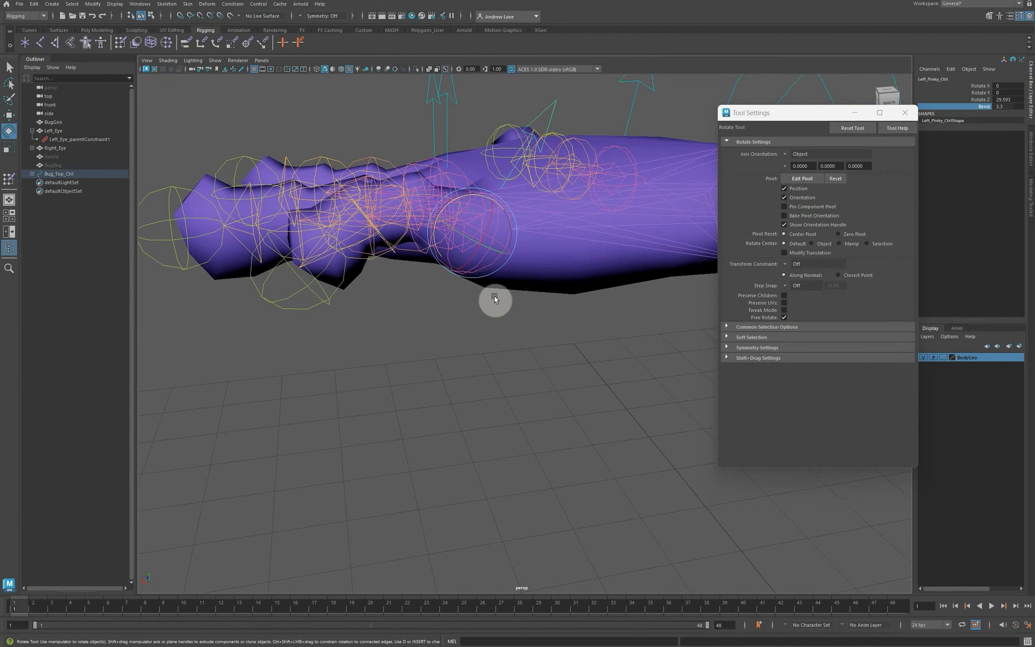
- Remove Left_Pinky_j_1 influence from the outer edge of BugGeo's left palm by painting skin weights with Replace at value 0
left_click(579, 284)
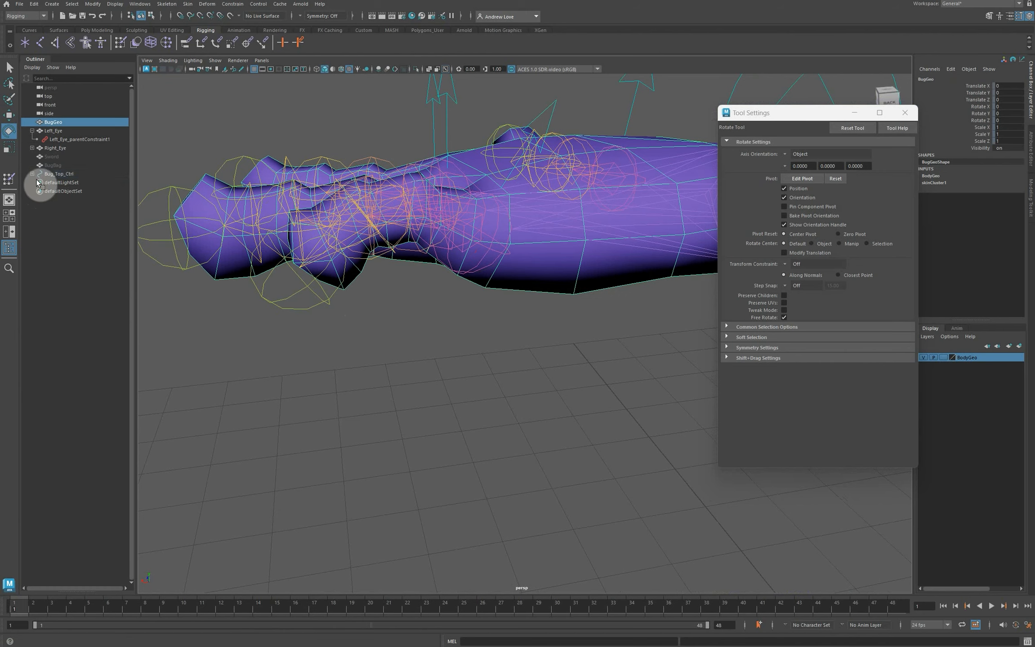
left_click(9, 179)
scroll(856, 245, "down", 1)
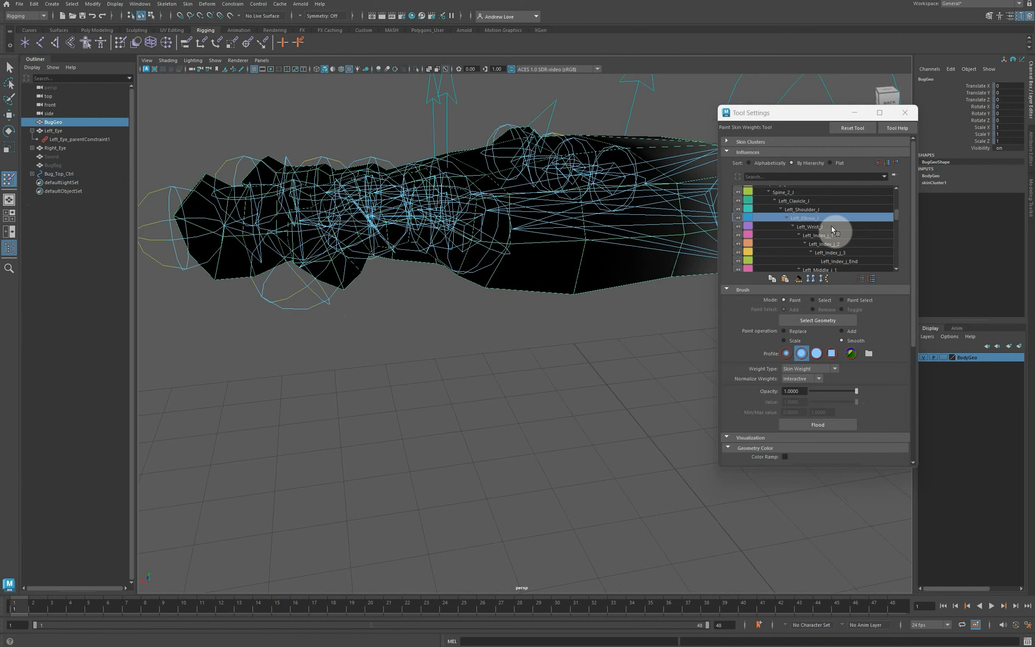
scroll(832, 226, "down", 3)
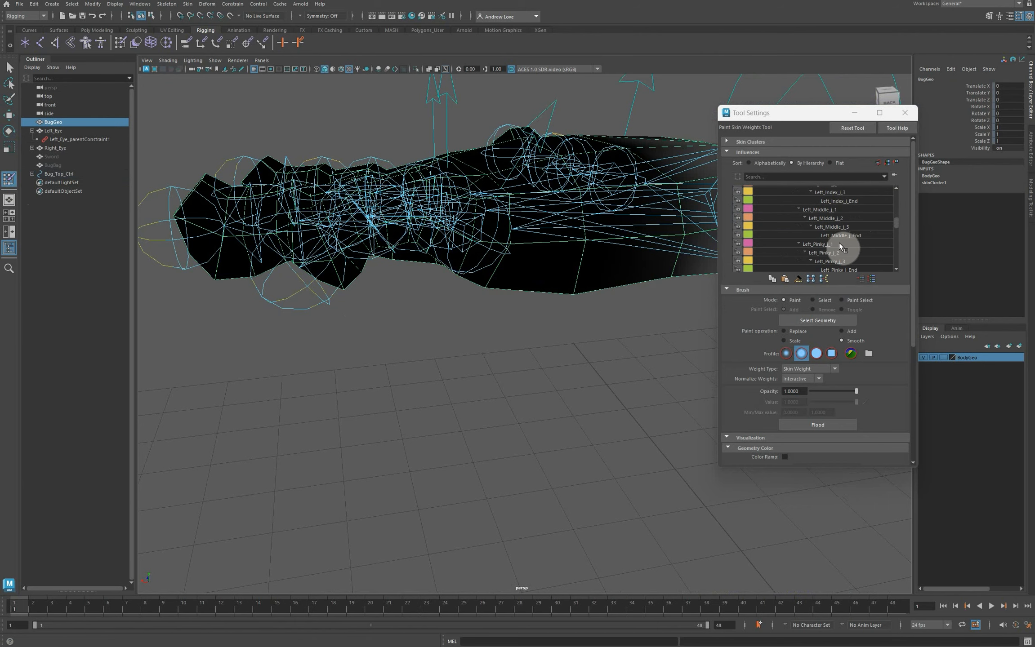
left_click(839, 243)
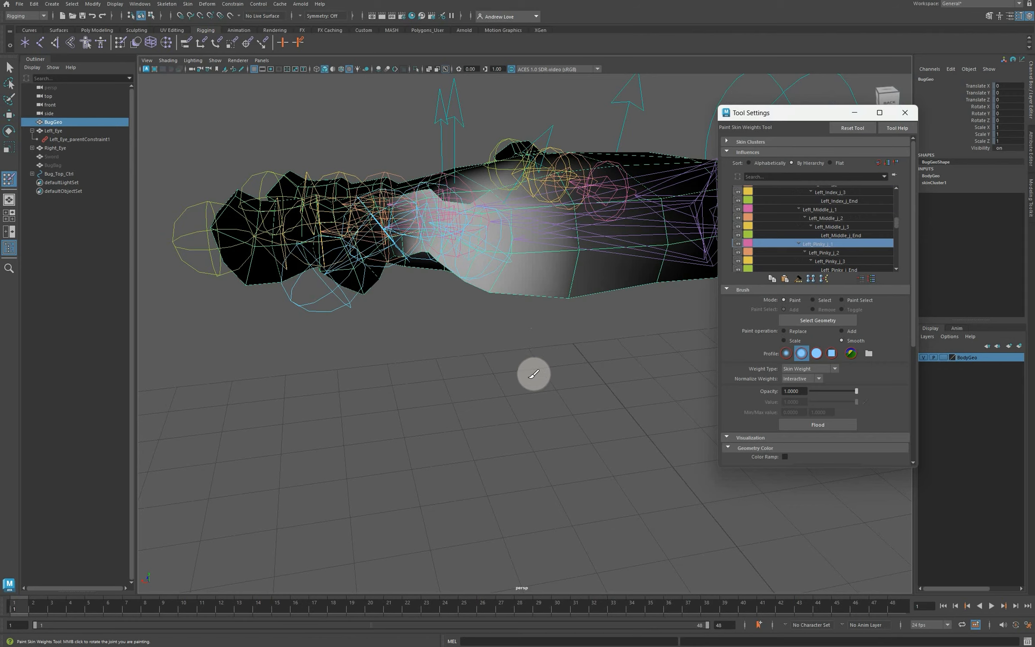
left_click_drag(528, 379, 530, 369, "alt")
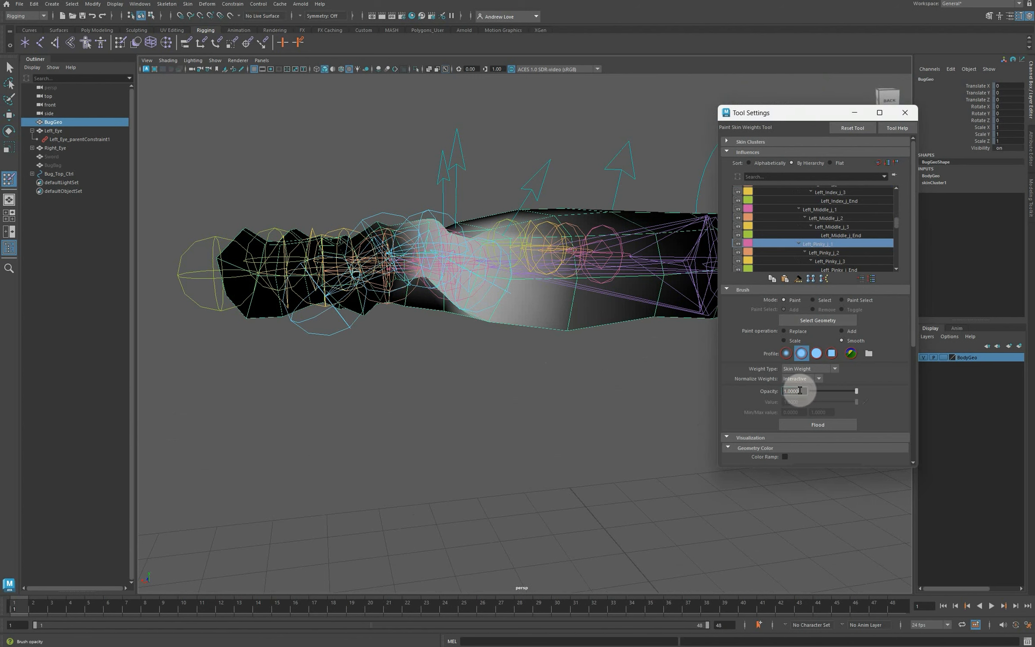
left_click(792, 332)
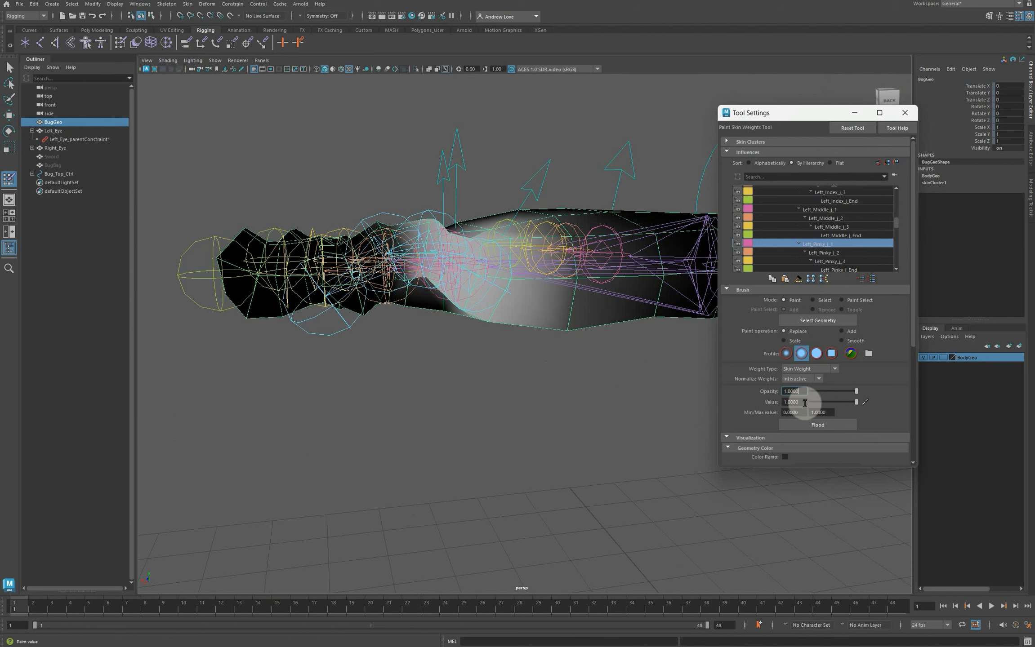
left_click_drag(805, 403, 734, 403)
type("0")
key("Return")
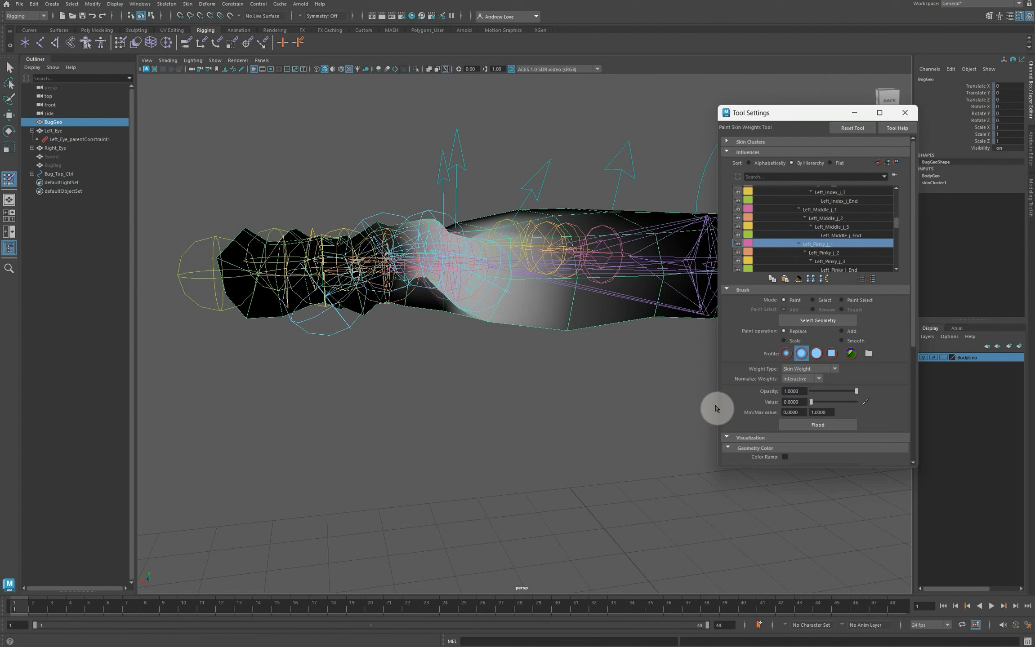
mouse_move(513, 316)
left_mouse_down()
mouse_move(529, 307)
mouse_move(548, 319)
left_mouse_up()
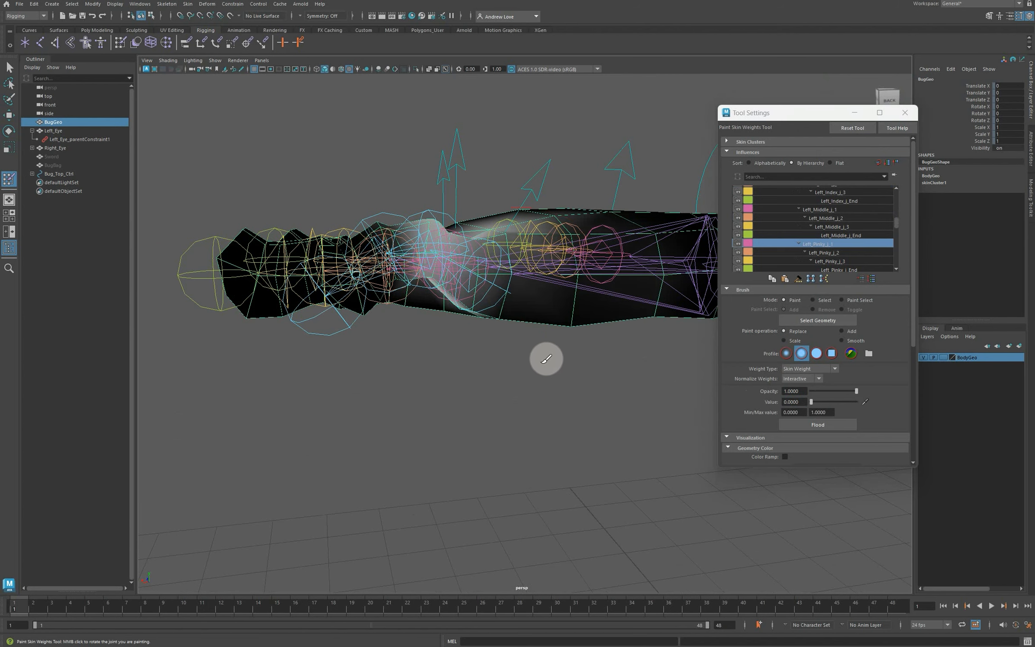
mouse_move(547, 358)
left_mouse_down("alt")
mouse_move(538, 356)
mouse_move(536, 404)
mouse_move(511, 474)
left_mouse_up("alt")
left_click(518, 431)
left_click(471, 446)
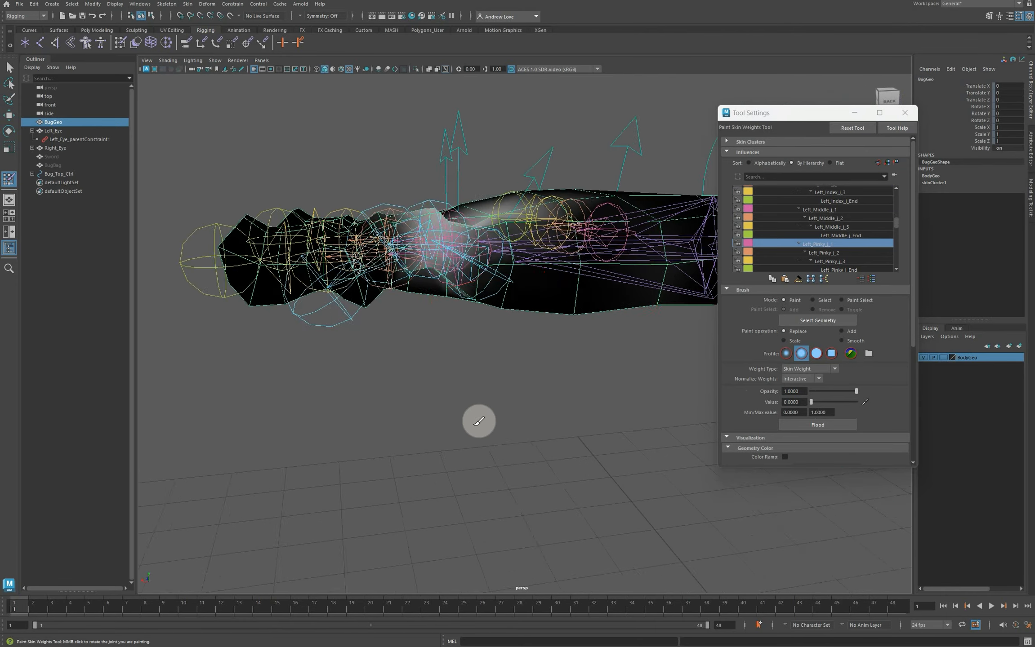
- Paint Left_Pinky_j_1 weights around the base segment of the left pinky using Replace at value 1
scroll(479, 418, "down", 2)
left_click_drag(481, 394, 483, 439, "alt")
middle_click_drag(495, 434, 483, 475, "alt")
left_click_drag(484, 474, 462, 407, "alt")
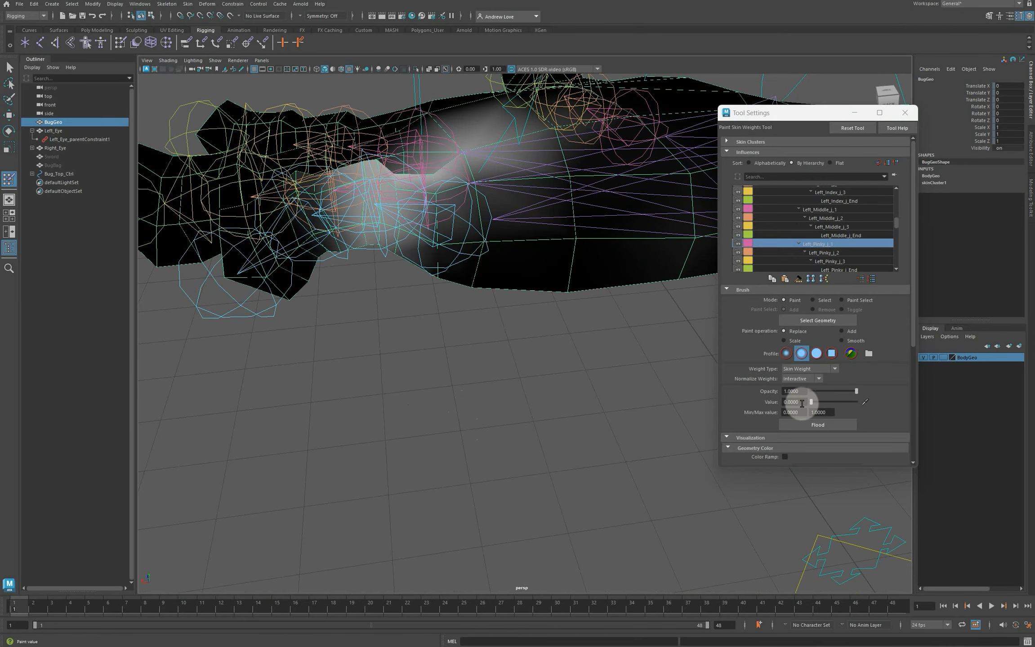
left_click_drag(805, 402, 758, 401)
key("Return")
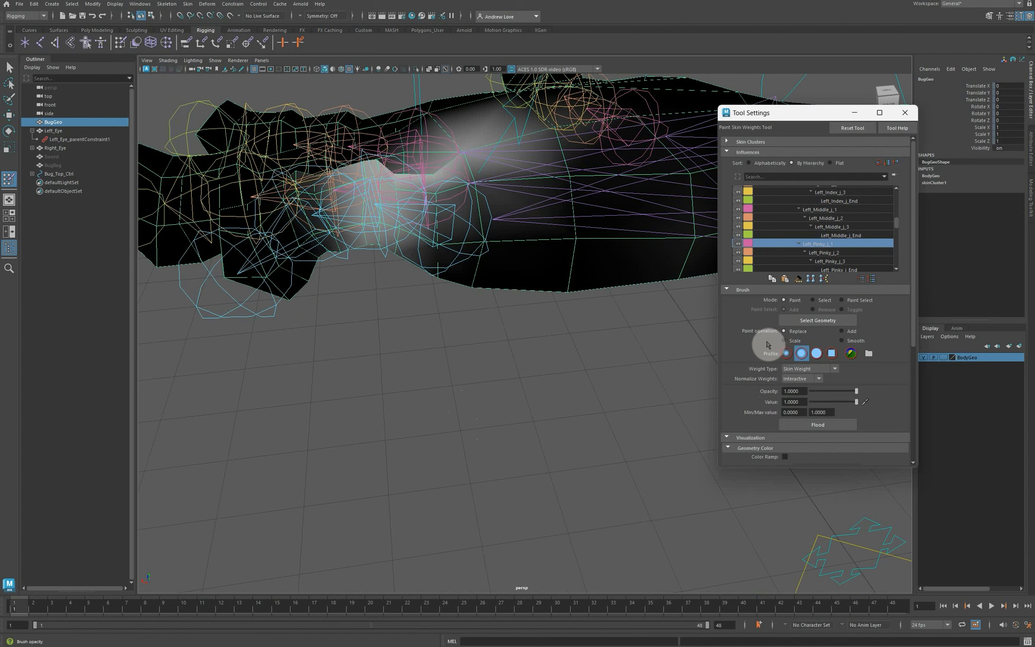
left_click_drag(406, 218, 355, 209)
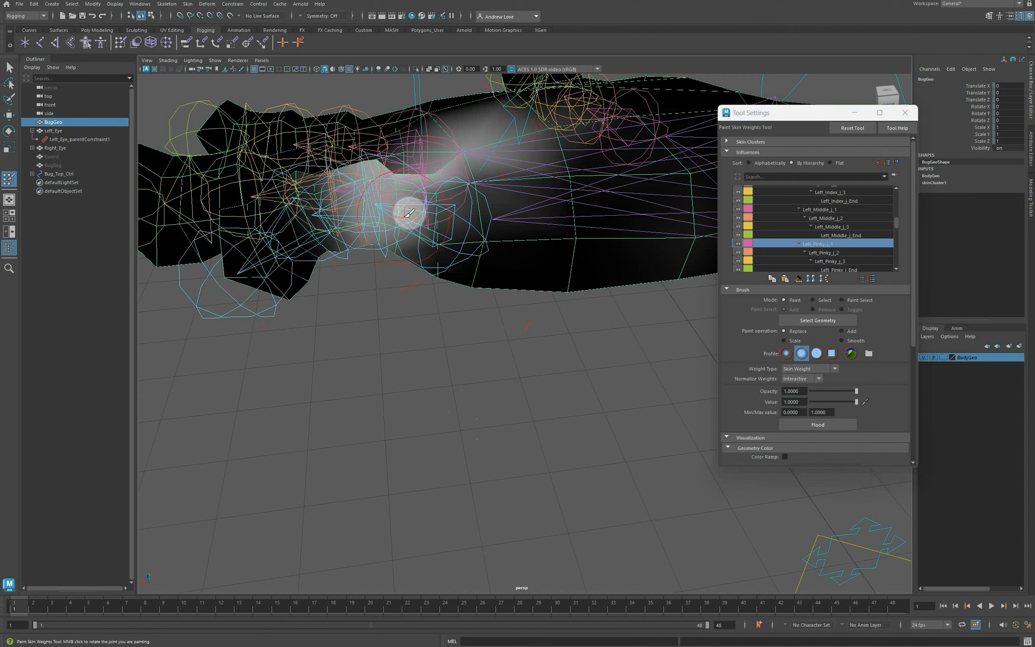
mouse_move(409, 213)
left_mouse_down()
mouse_move(407, 227)
mouse_move(410, 192)
mouse_move(438, 175)
mouse_move(433, 243)
left_mouse_up()
mouse_move(422, 365)
left_mouse_down("alt")
mouse_move(489, 374)
mouse_move(563, 358)
mouse_move(527, 374)
mouse_move(479, 368)
left_mouse_up("alt")
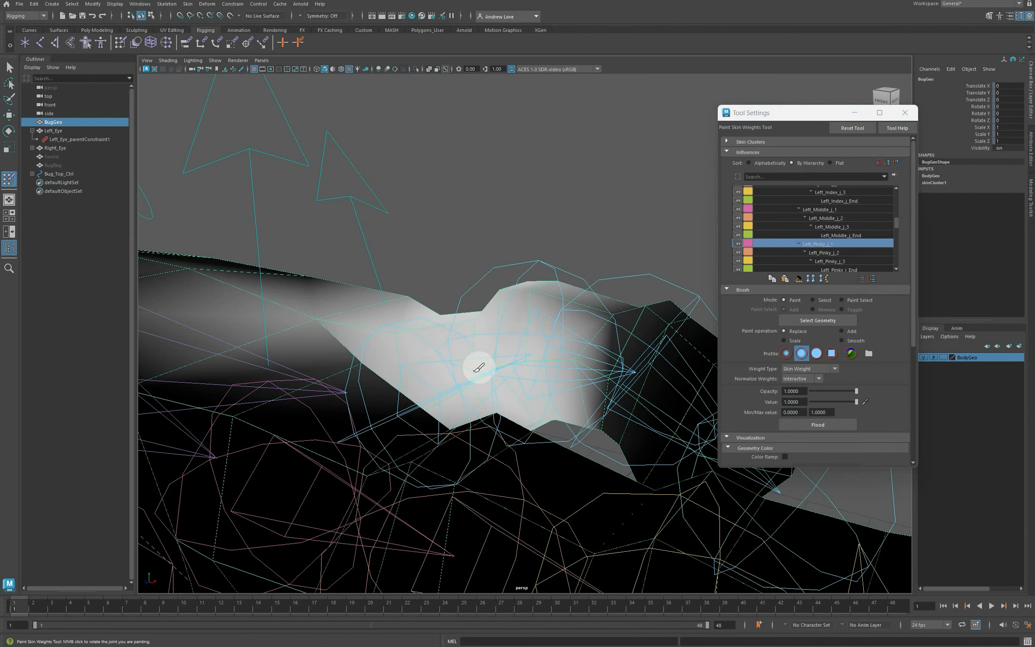
mouse_move(484, 295)
left_mouse_down()
mouse_move(520, 279)
mouse_move(499, 349)
mouse_move(414, 328)
mouse_move(410, 315)
mouse_move(416, 351)
left_mouse_up()
scroll(522, 284, "down", 5)
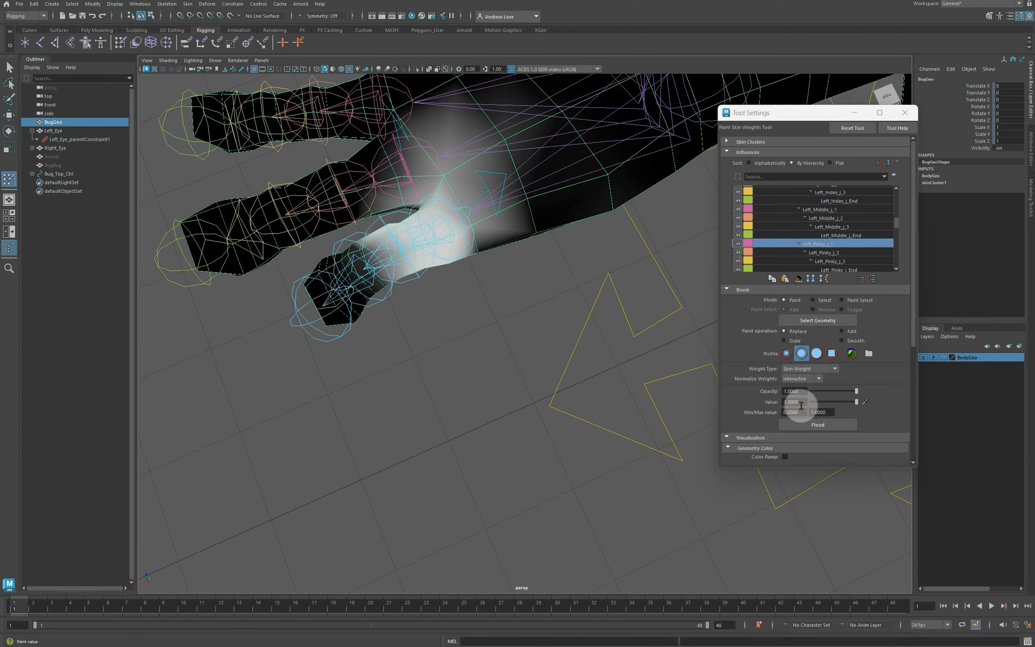
- Remove Left_Pinky_j_1 influence from the palm around the middle finger's base using Replace at value 0
left_click_drag(800, 403, 738, 402)
type("0")
key("Return")
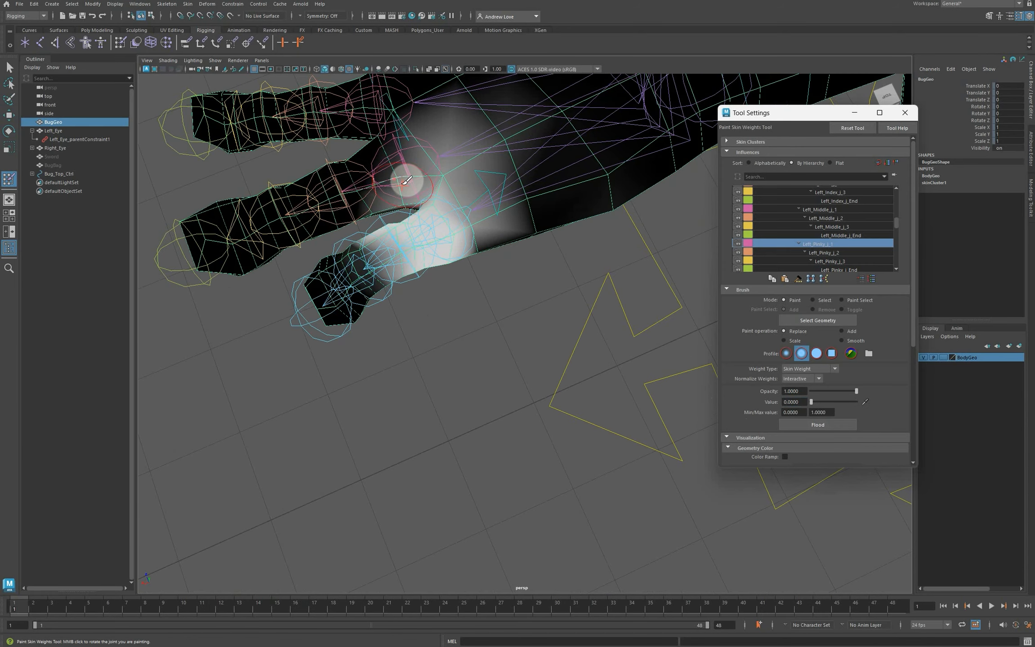
mouse_move(407, 178)
left_mouse_down()
mouse_move(393, 190)
mouse_move(418, 146)
mouse_move(455, 133)
mouse_move(427, 152)
mouse_move(446, 143)
mouse_move(446, 114)
mouse_move(454, 139)
mouse_move(513, 132)
mouse_move(446, 131)
mouse_move(434, 163)
mouse_move(407, 156)
mouse_move(410, 178)
left_mouse_up()
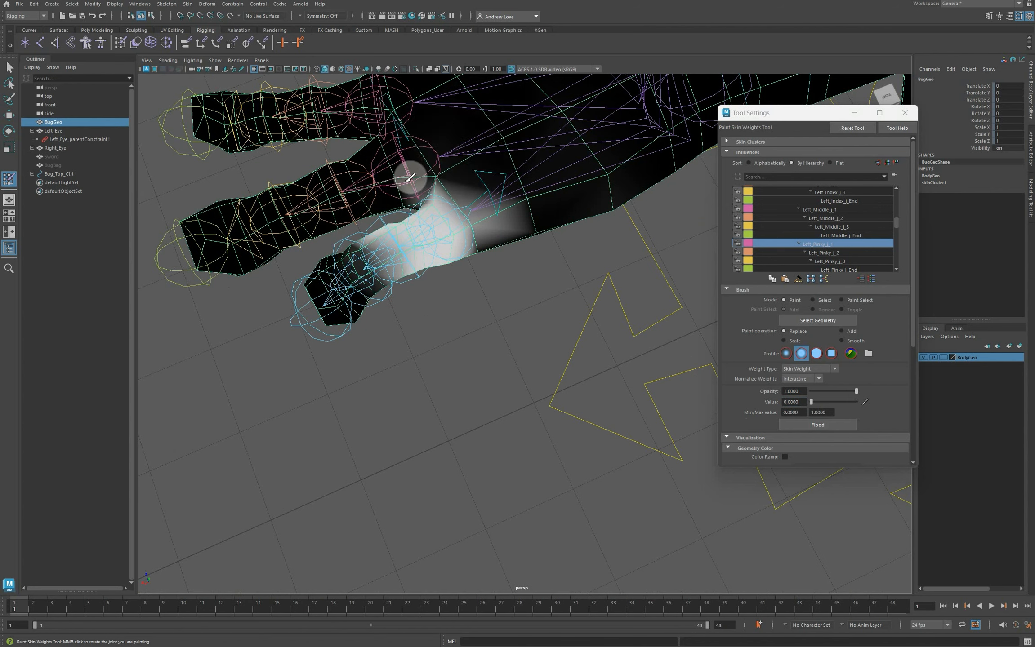
left_click_drag(423, 405, 433, 319, "alt")
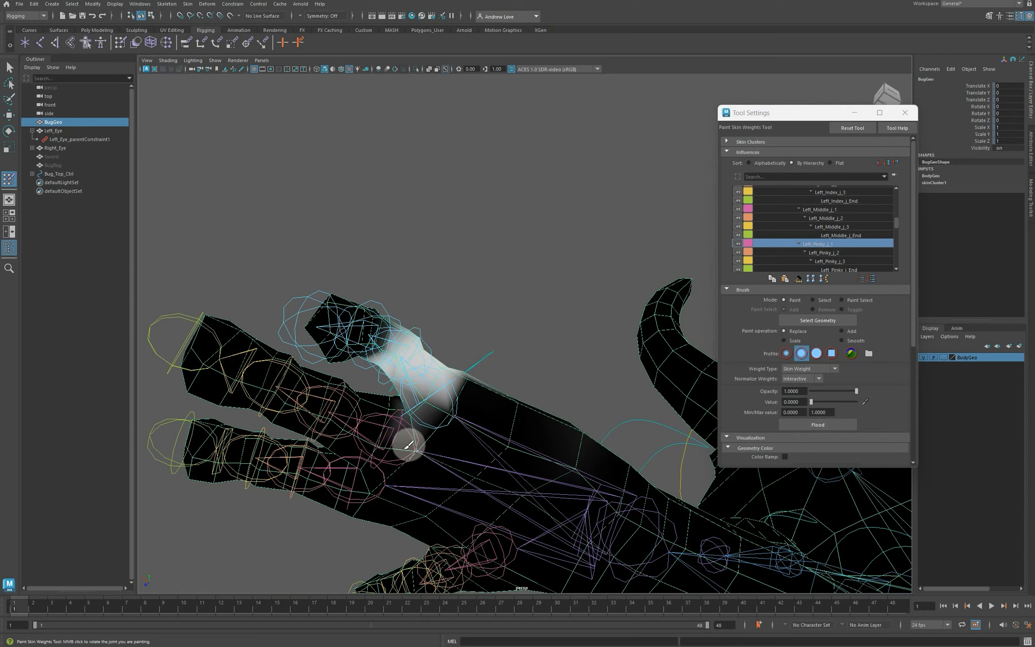
- Paint Left_Pinky_j_2 weights around the middle segment of the left pinky using Replace at value 1
left_click_drag(408, 445, 428, 490, "alt")
left_click(827, 253)
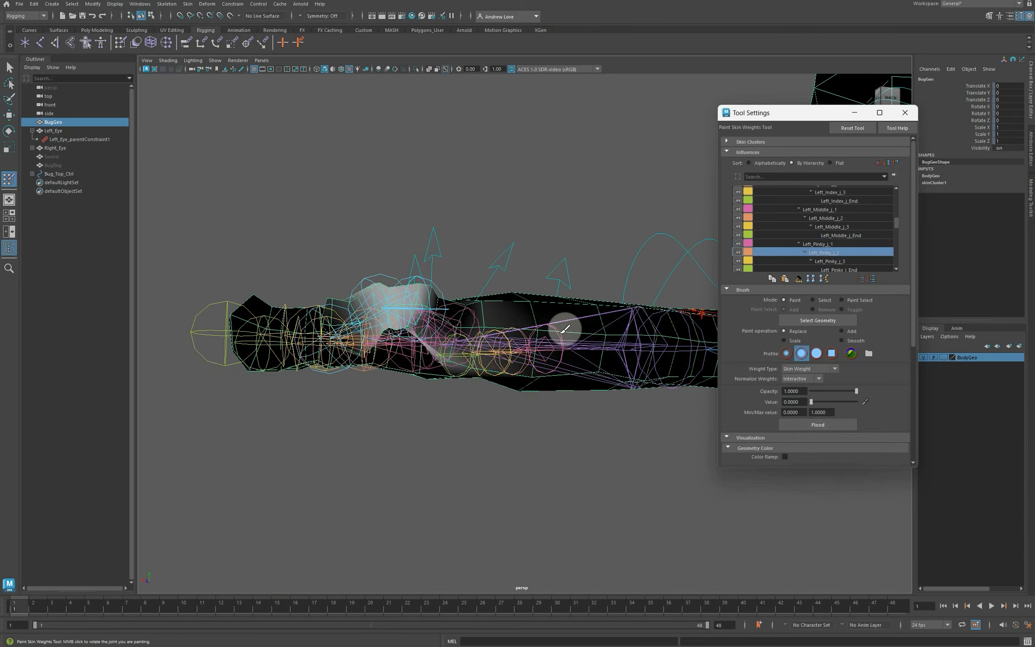
left_click(794, 401)
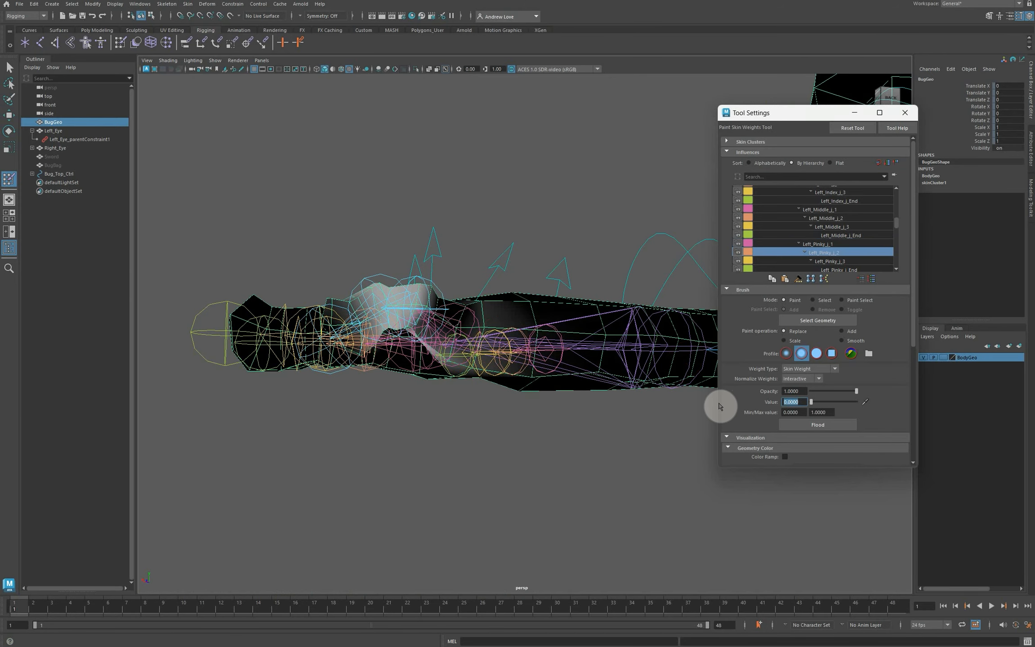
key("Return")
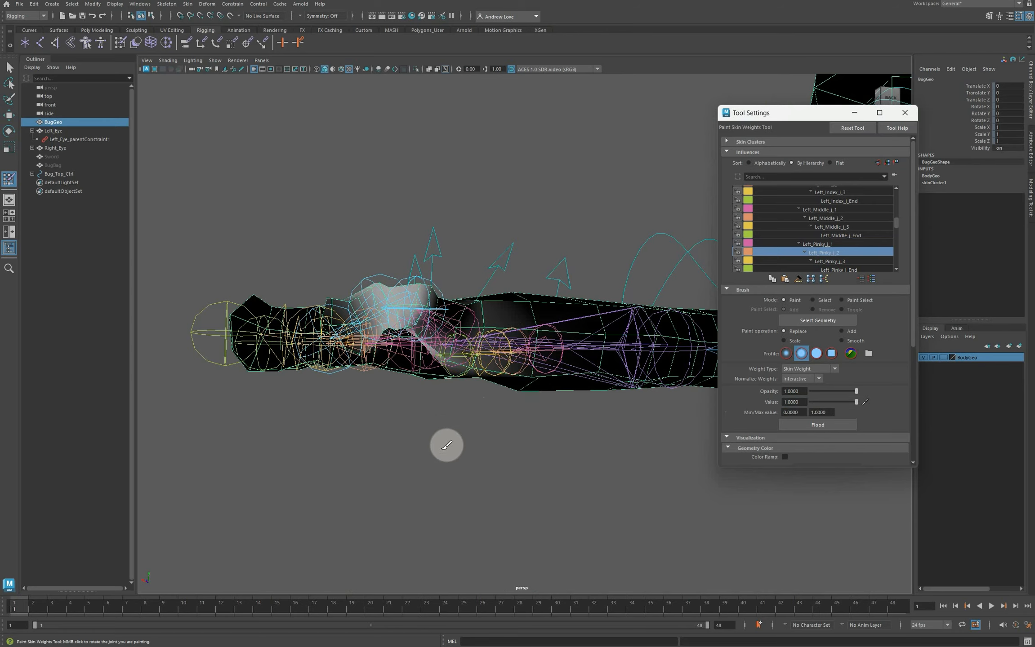
mouse_move(446, 446)
left_mouse_down("alt")
mouse_move(430, 492)
mouse_move(353, 342)
mouse_move(376, 316)
left_mouse_up("alt")
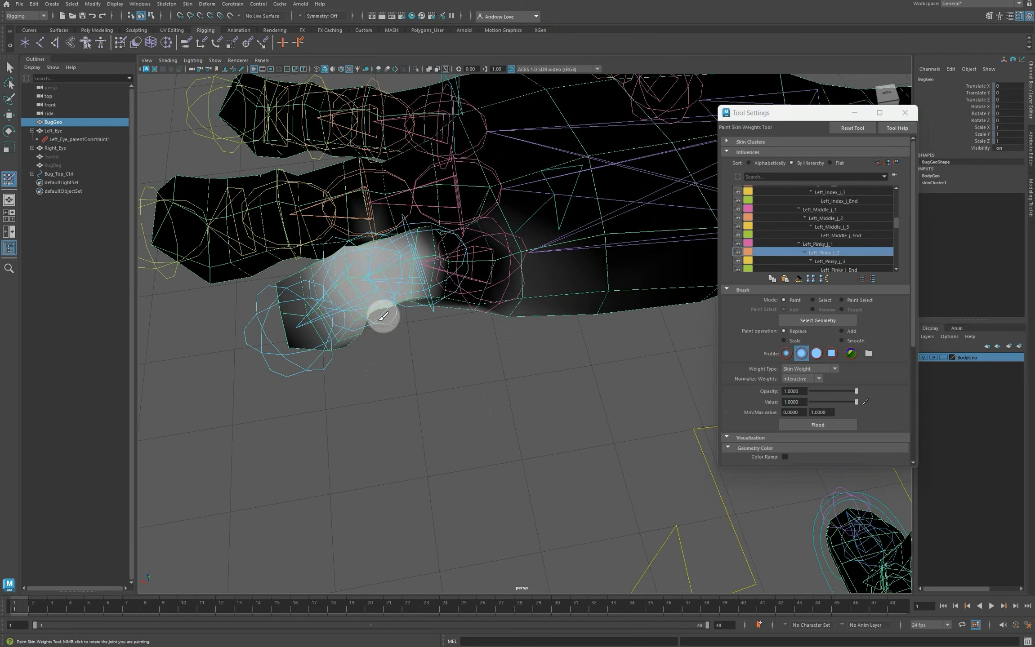
mouse_move(382, 266)
left_mouse_down()
mouse_move(369, 265)
mouse_move(410, 254)
left_mouse_up()
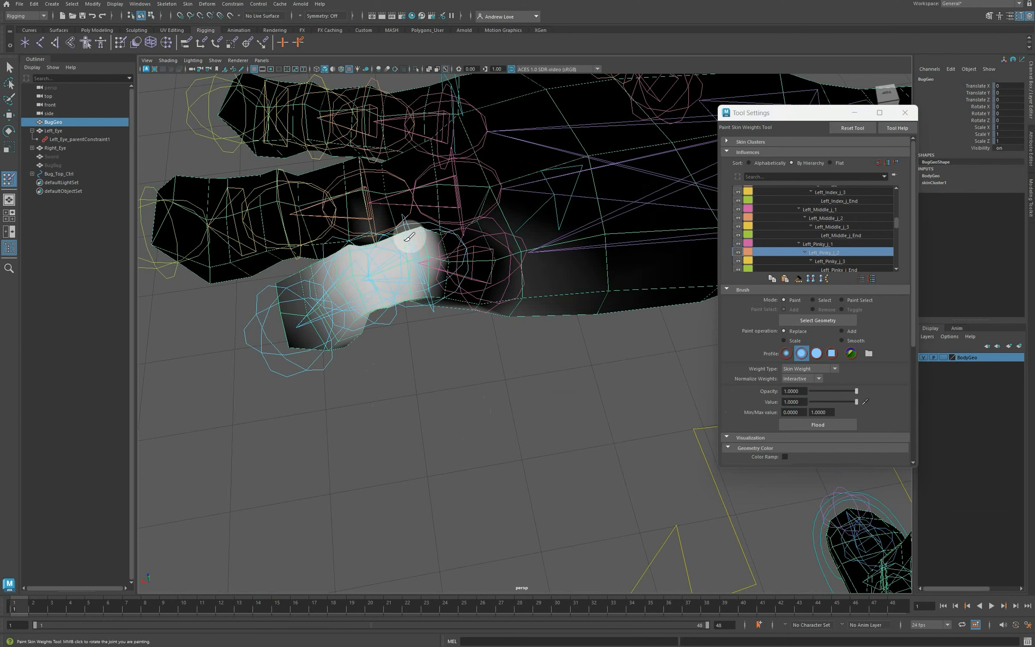
mouse_move(391, 363)
left_mouse_down("alt")
mouse_move(375, 310)
mouse_move(407, 374)
left_mouse_up("alt")
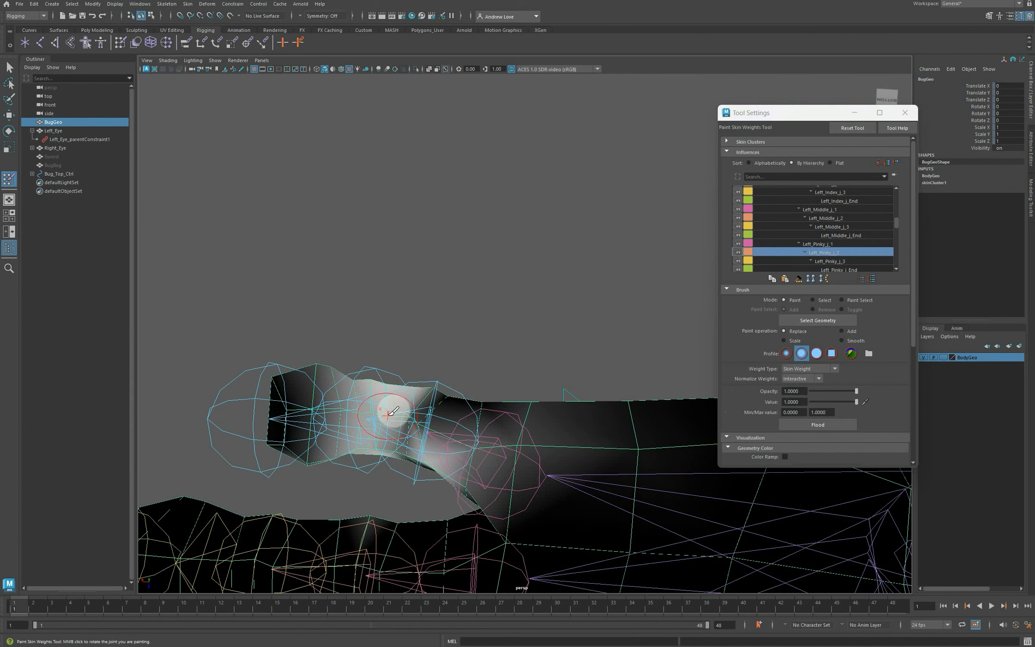
mouse_move(393, 411)
left_mouse_down()
mouse_move(334, 420)
mouse_move(265, 403)
mouse_move(282, 411)
mouse_move(316, 392)
mouse_move(275, 397)
mouse_move(296, 374)
mouse_move(366, 361)
left_mouse_up()
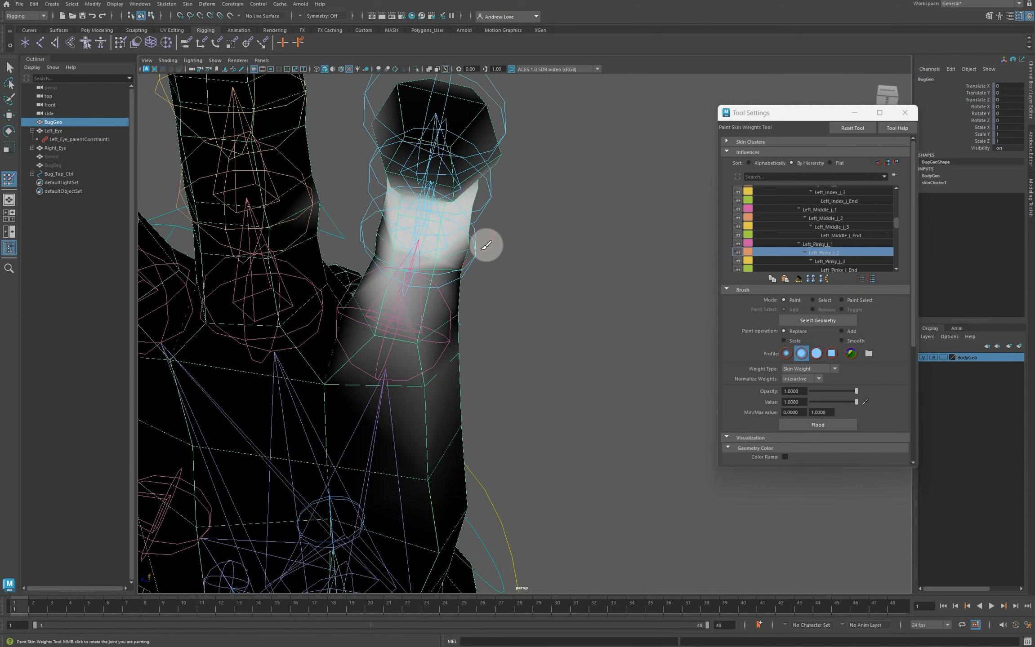
- Touch up the Left_Pinky_j_1 weights where the pinky meets the palm using Replace at value 1
left_click_drag(554, 316, 559, 297, "alt")
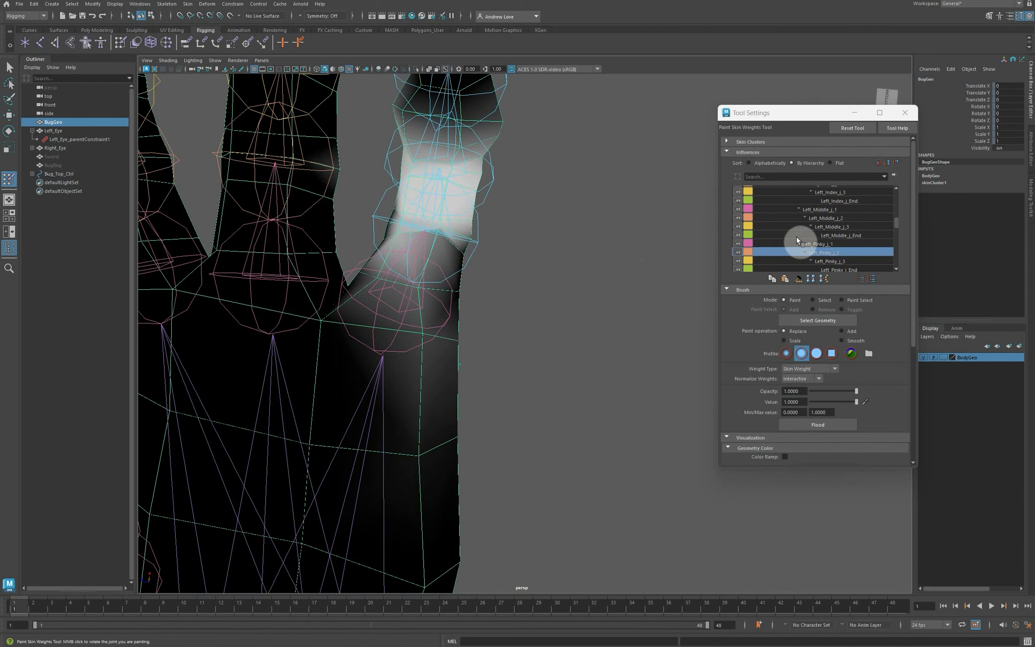
left_click(817, 245)
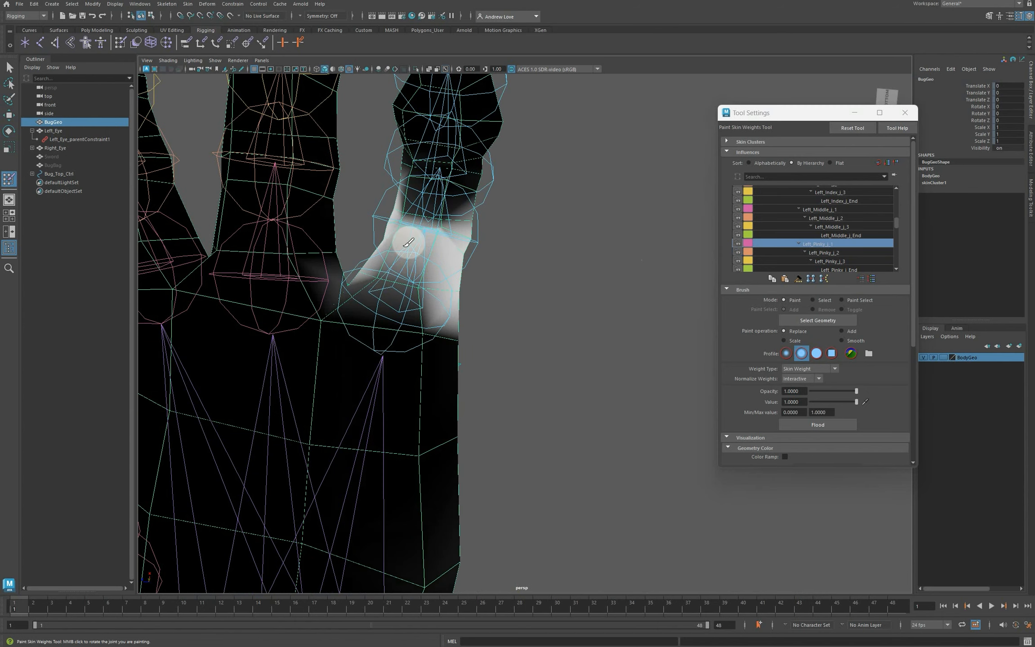
mouse_move(412, 260)
left_mouse_down()
mouse_move(423, 265)
mouse_move(391, 258)
left_mouse_up()
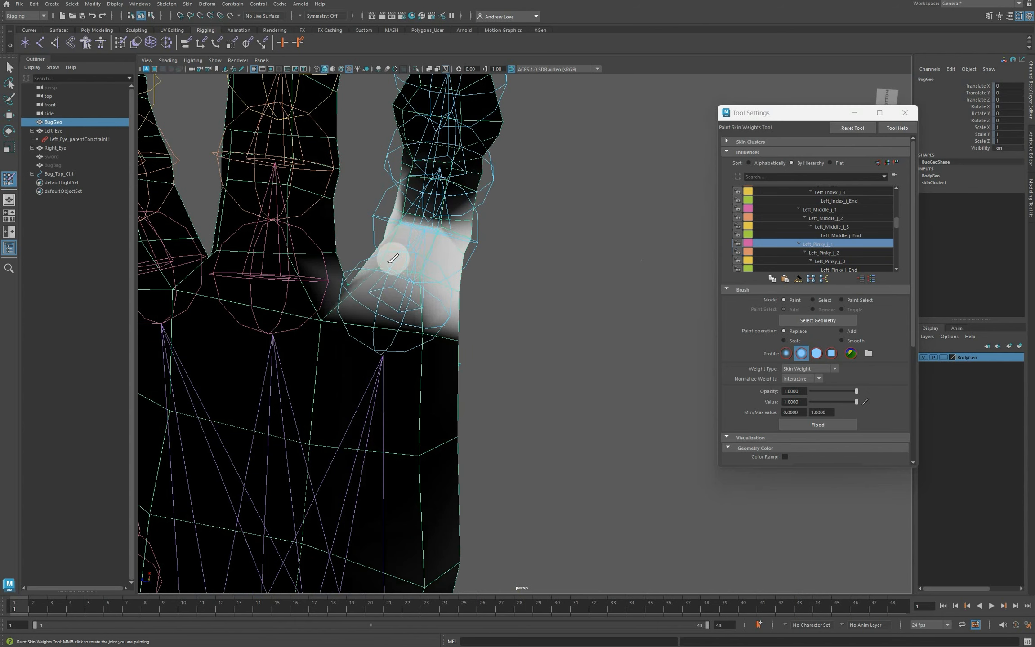
scroll(531, 270, "down", 3)
- Paint Left_Pinky_j_3 weights around the lower part of the left pinky's tip segment using Replace at value 1
mouse_move(557, 285)
left_mouse_down("alt")
mouse_move(471, 325)
mouse_move(462, 346)
mouse_move(495, 341)
mouse_move(478, 326)
mouse_move(503, 324)
left_mouse_up("alt")
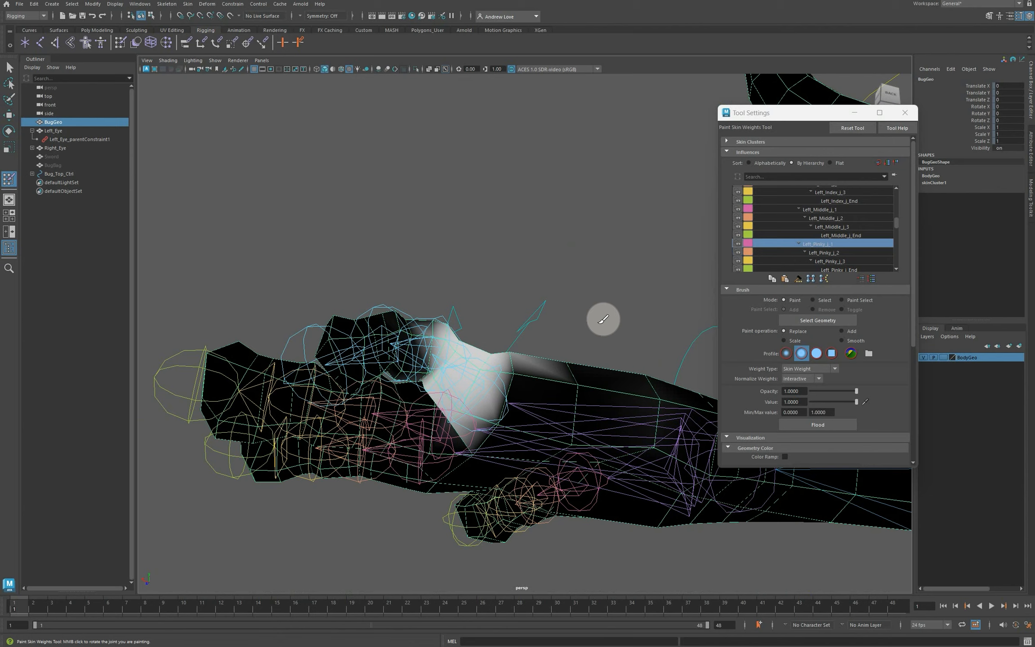
left_click(828, 262)
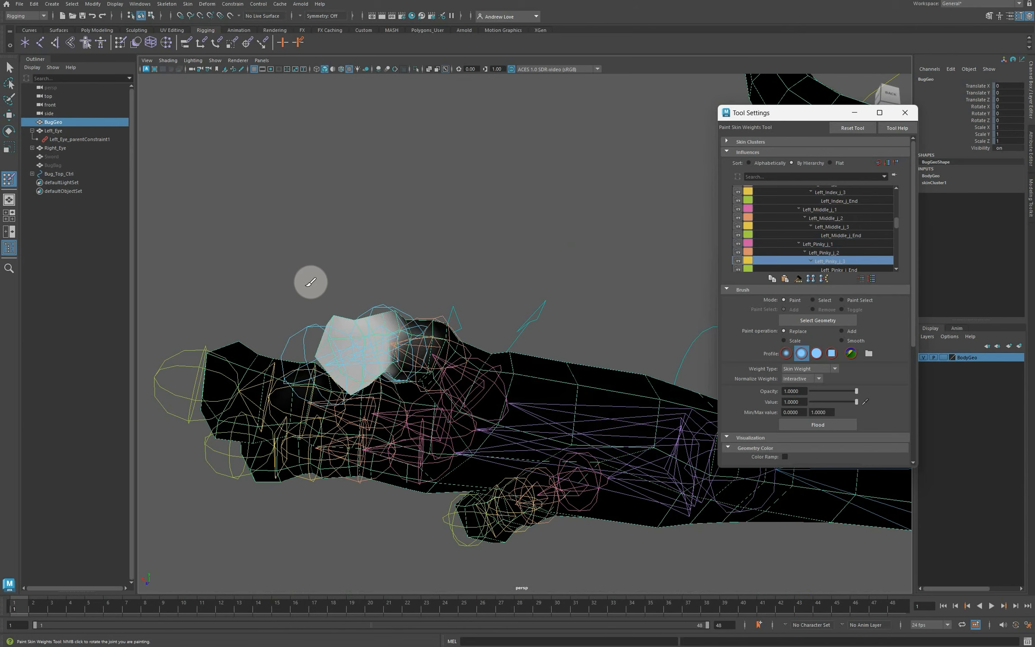
left_click_drag(307, 280, 344, 325, "alt")
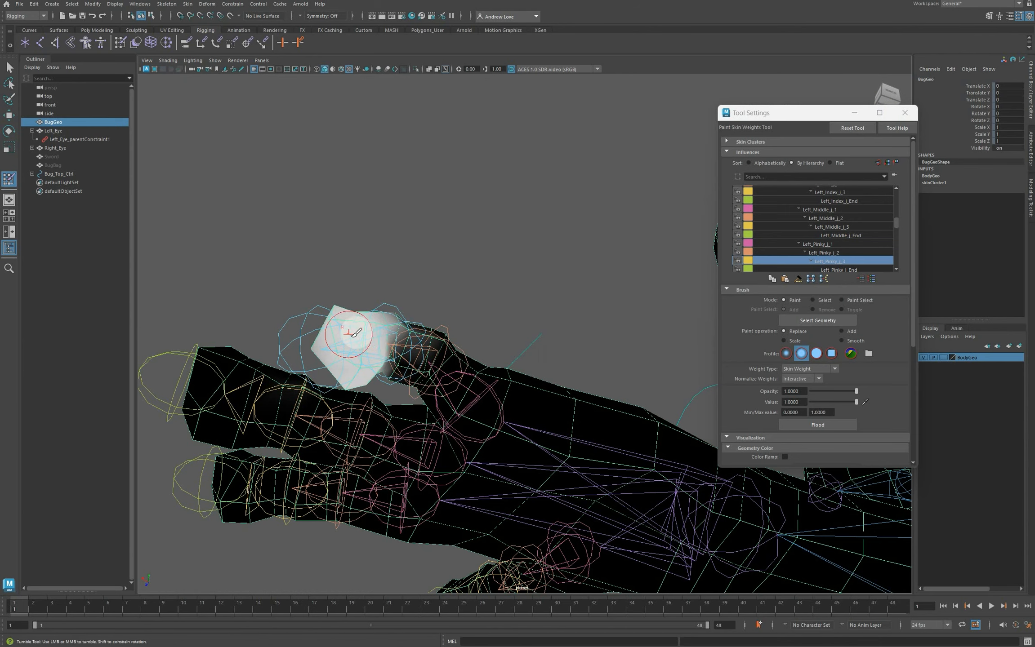
mouse_move(355, 332)
left_mouse_down("alt")
mouse_move(446, 358)
mouse_move(464, 392)
mouse_move(582, 449)
left_mouse_up("alt")
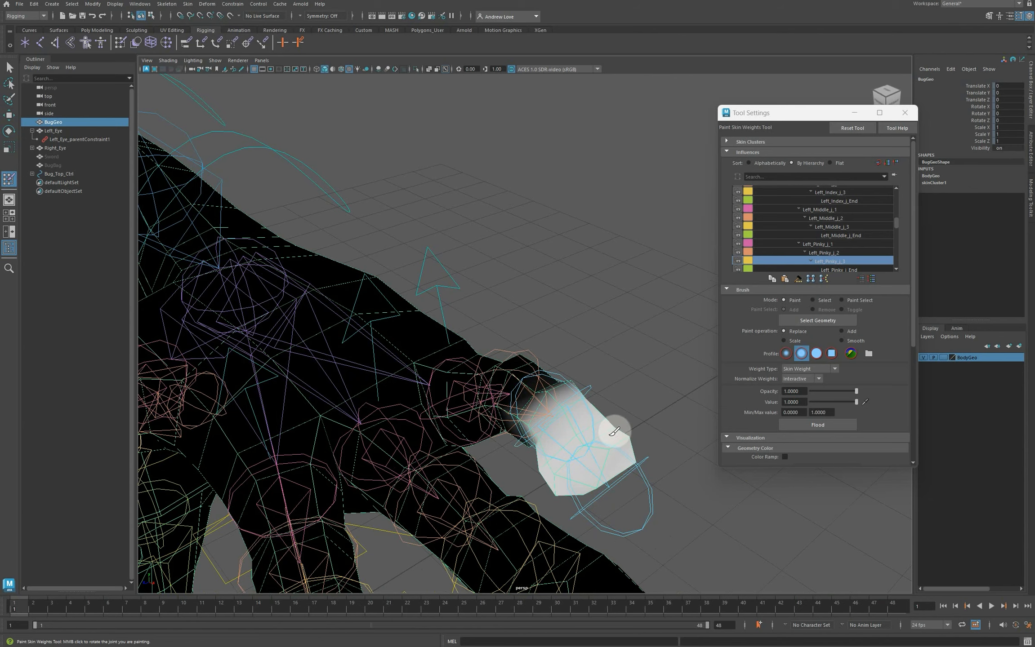
mouse_move(597, 443)
left_mouse_down("alt")
mouse_move(566, 432)
mouse_move(570, 346)
left_mouse_up("alt")
middle_click_drag(569, 275, 574, 345, "alt")
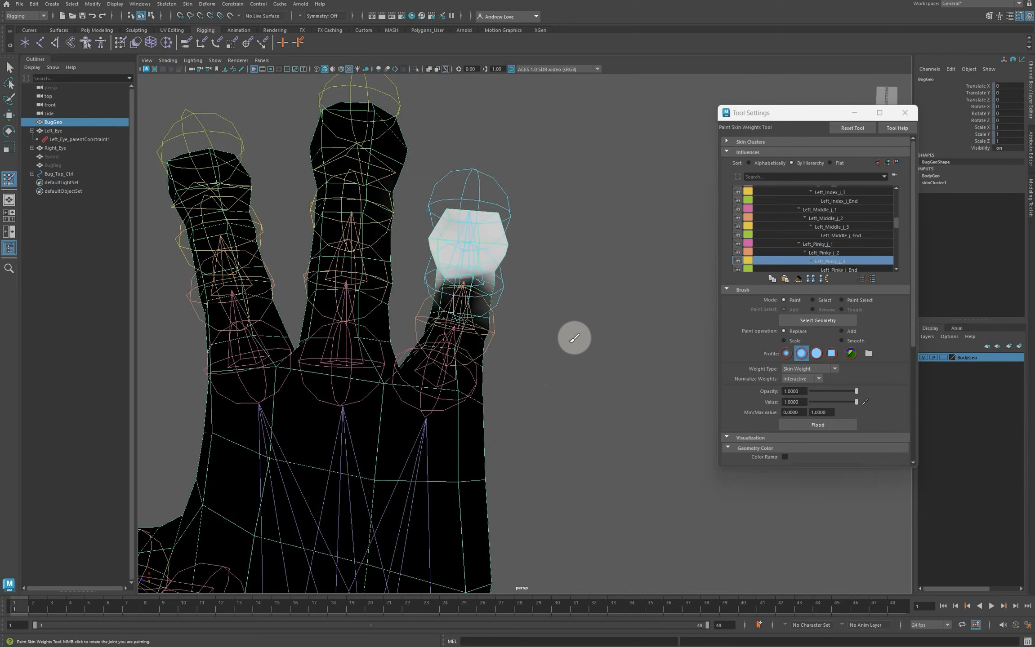
scroll(573, 336, "up", 4)
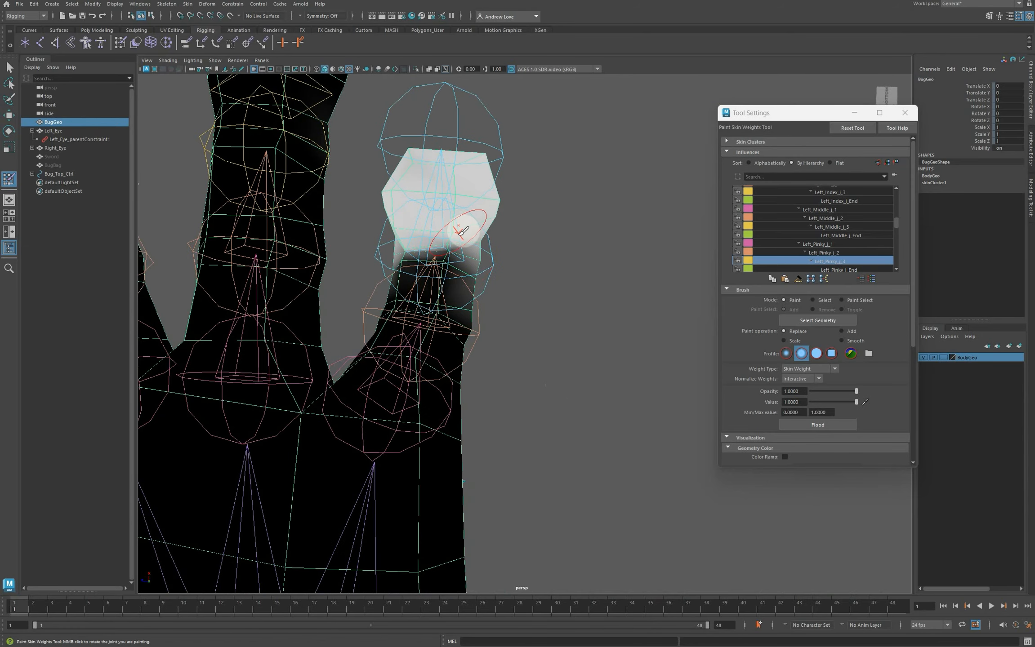
left_click_drag(462, 231, 419, 229)
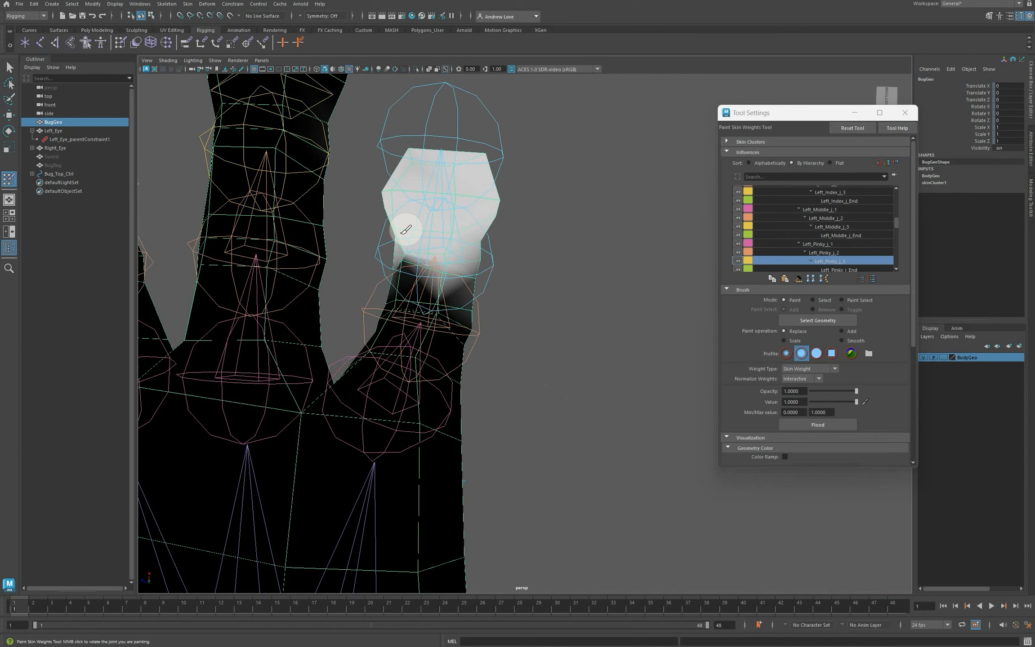
- Smooth the Left_Pinky_j_3 weights where the left pinky's tip segment meets the middle segment
mouse_move(522, 300)
left_mouse_down("alt")
mouse_move(485, 309)
mouse_move(441, 259)
mouse_move(535, 322)
left_mouse_up("alt")
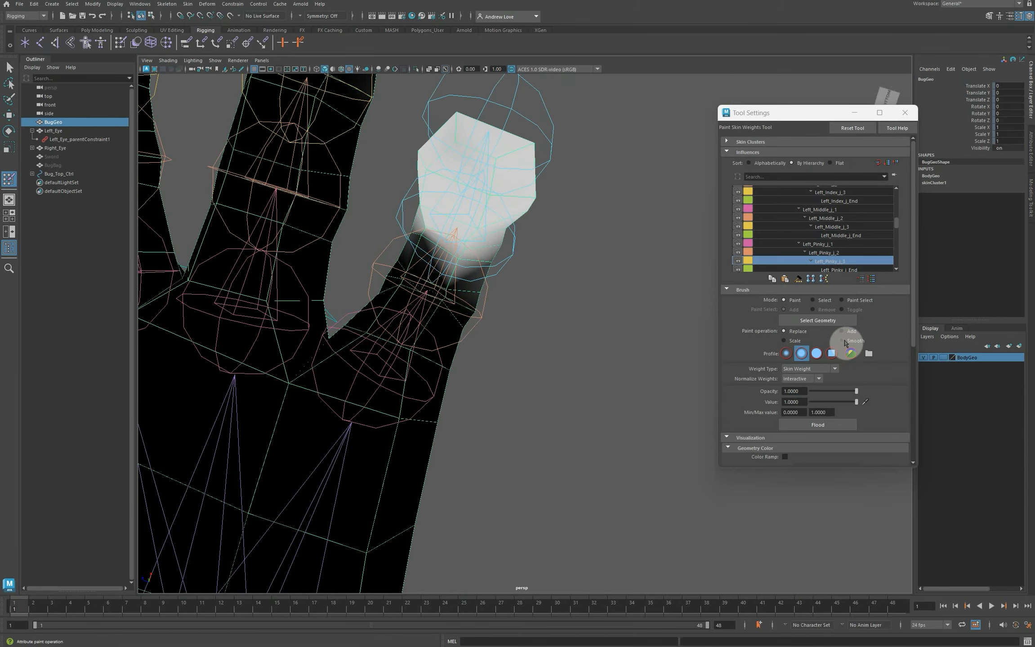
left_click(840, 341)
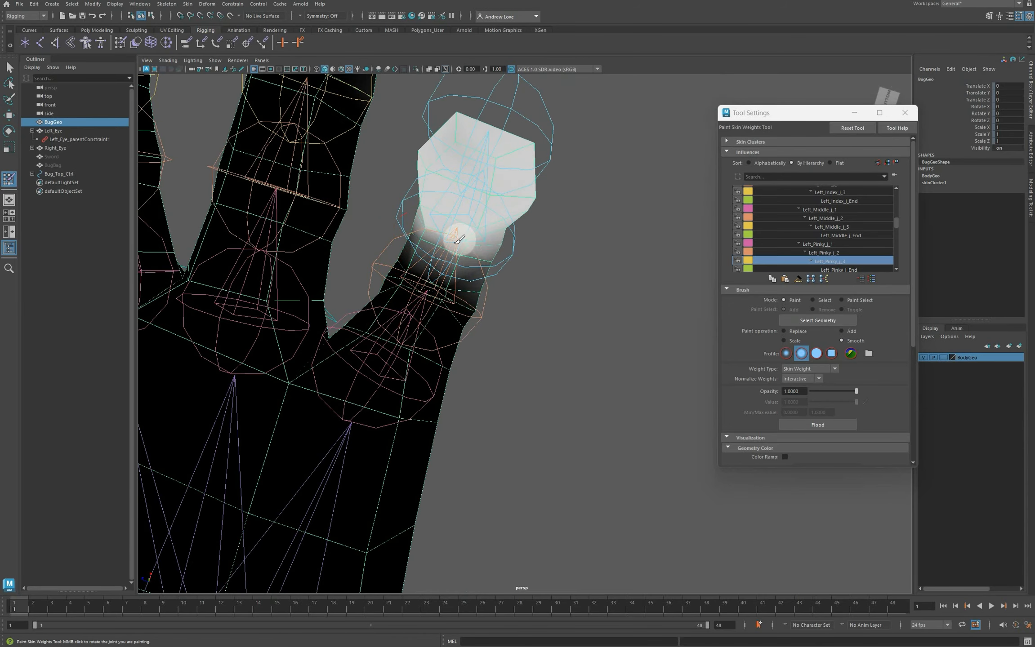
mouse_move(545, 254)
left_mouse_down("alt")
mouse_move(485, 286)
mouse_move(473, 312)
mouse_move(434, 284)
mouse_move(527, 288)
left_mouse_up("alt")
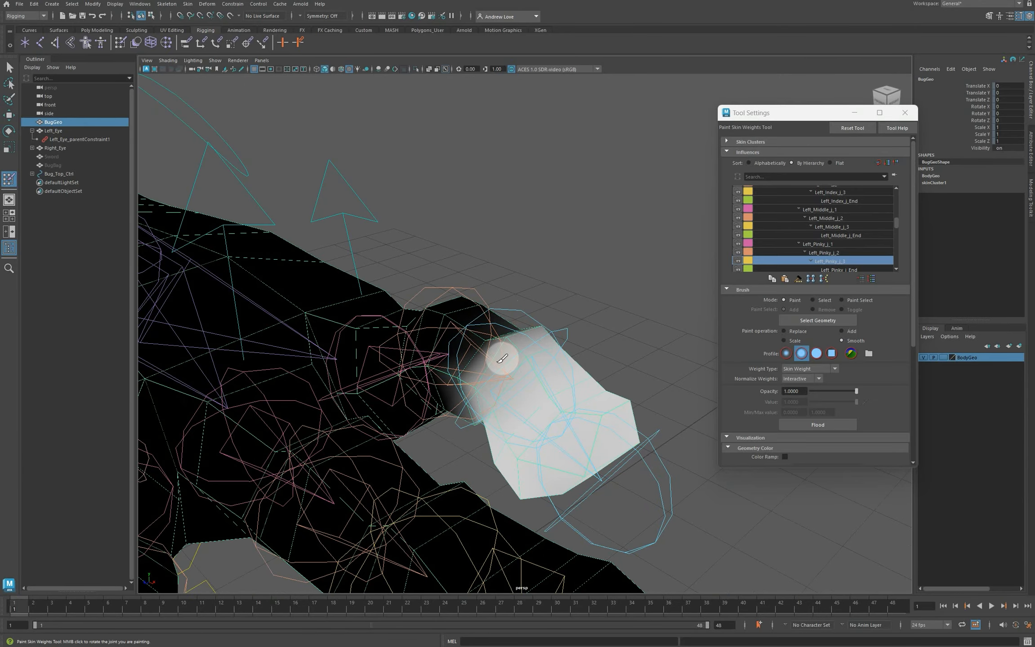
mouse_move(594, 312)
left_mouse_down("alt")
mouse_move(582, 289)
mouse_move(617, 296)
mouse_move(474, 279)
mouse_move(508, 292)
left_mouse_up("alt")
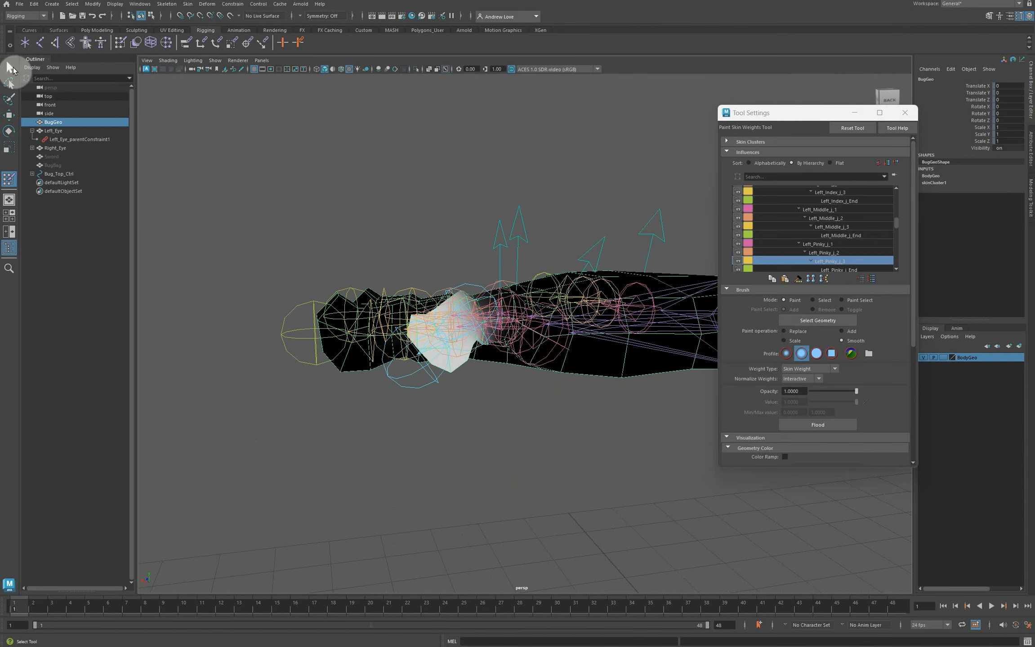
- Exit weight painting, deselect the body mesh and hide the joints in the viewport
left_click(11, 68)
left_click(609, 375)
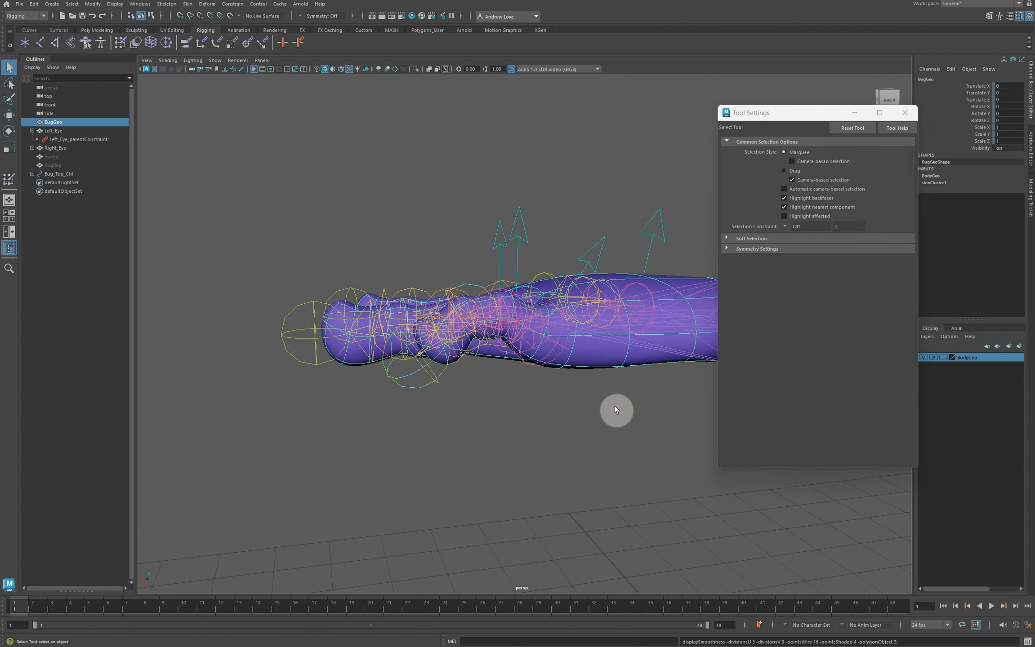
left_click(215, 60)
mouse_move(252, 98)
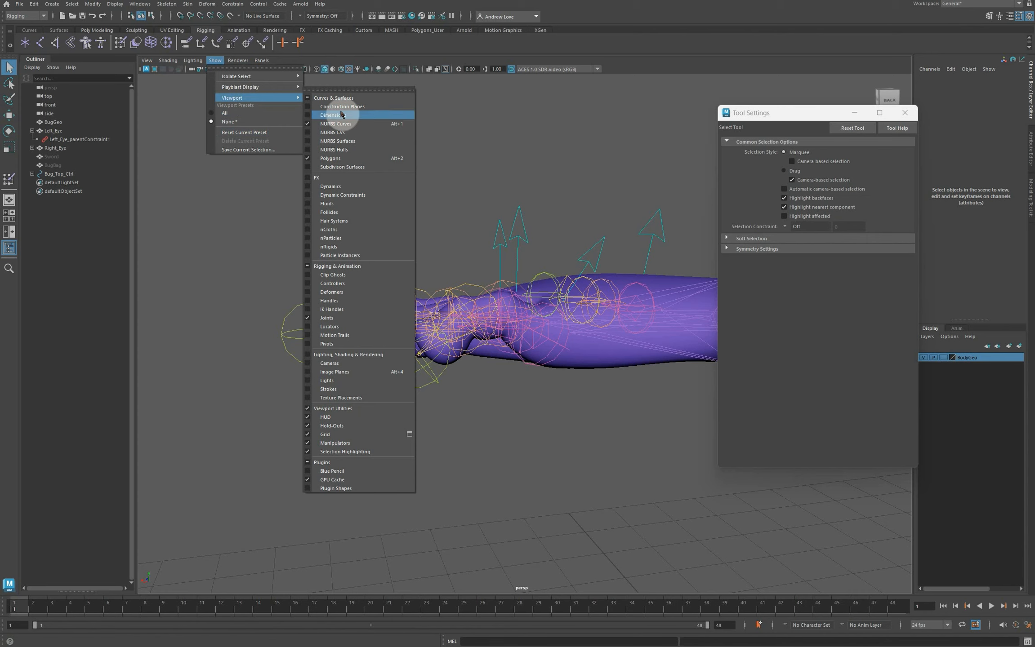
left_click(342, 318)
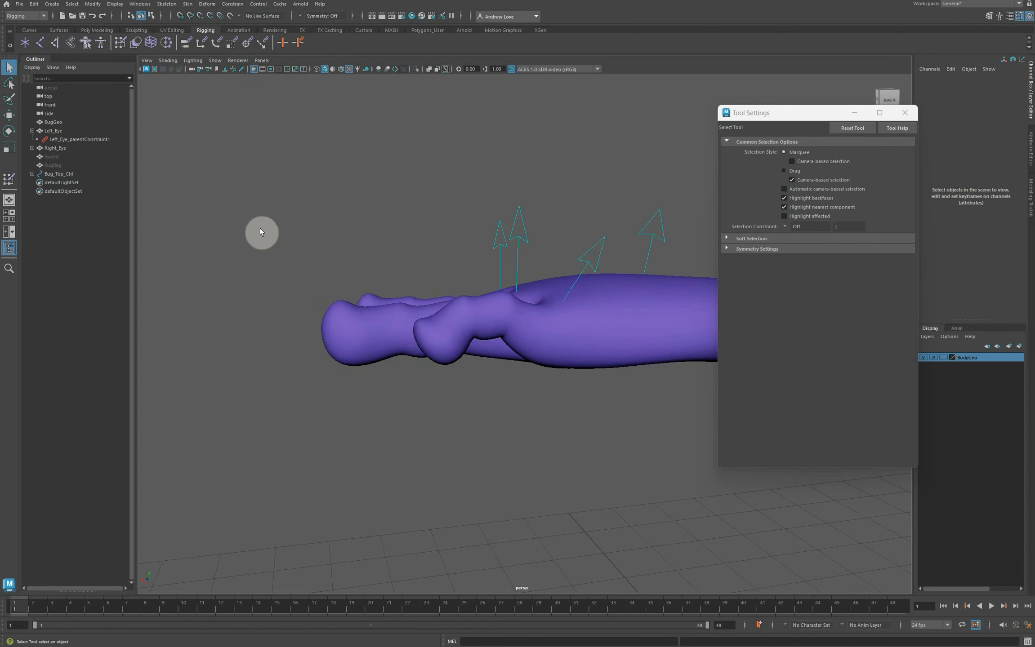
- Rotate the left middle finger control to about -4.2 in Y and 18.8 in Z to test the deformation
left_click_drag(260, 228, 351, 392, "alt")
left_click(465, 243)
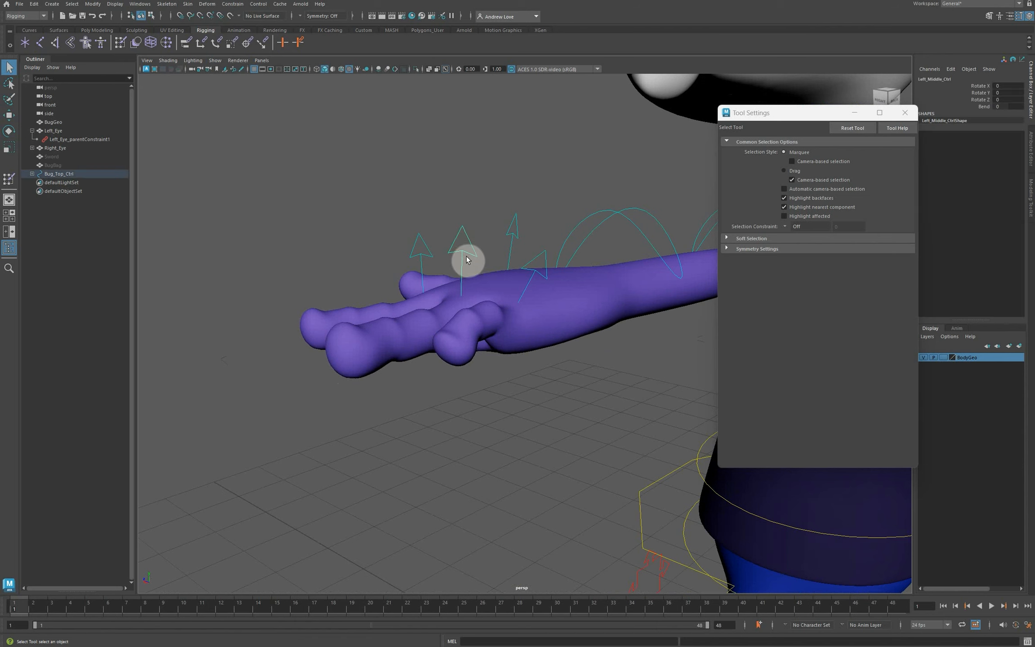
key("e")
left_click_drag(443, 297, 446, 287)
left_click_drag(427, 398, 426, 446, "alt")
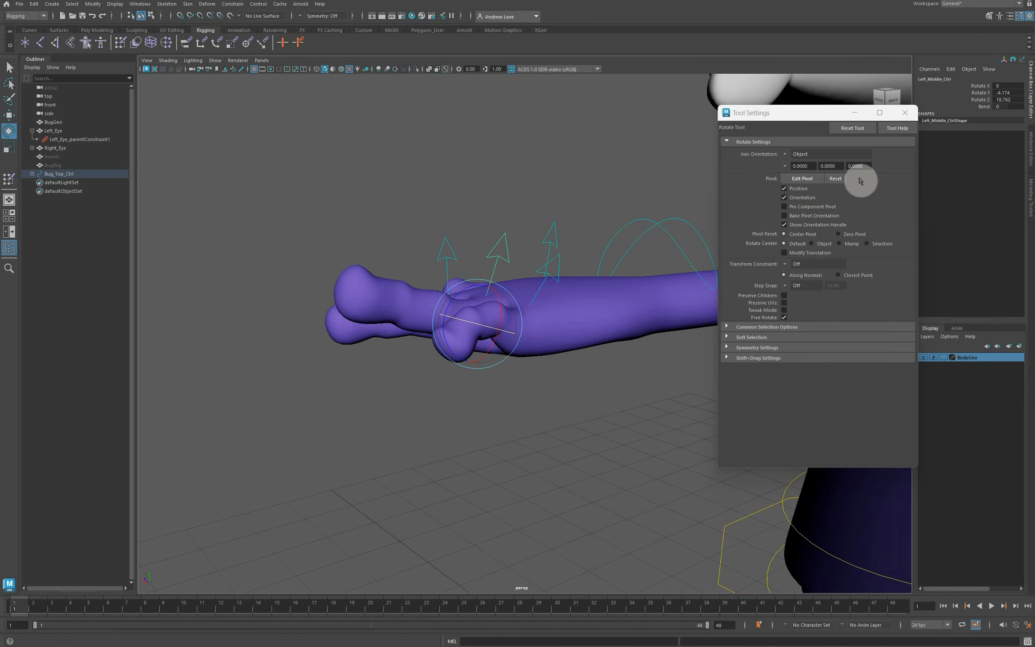
- Set the left middle finger control's Bend to 3.6 and rotate the control further to about 30.6 in Z
left_click(983, 108)
middle_click_drag(497, 115, 512, 116)
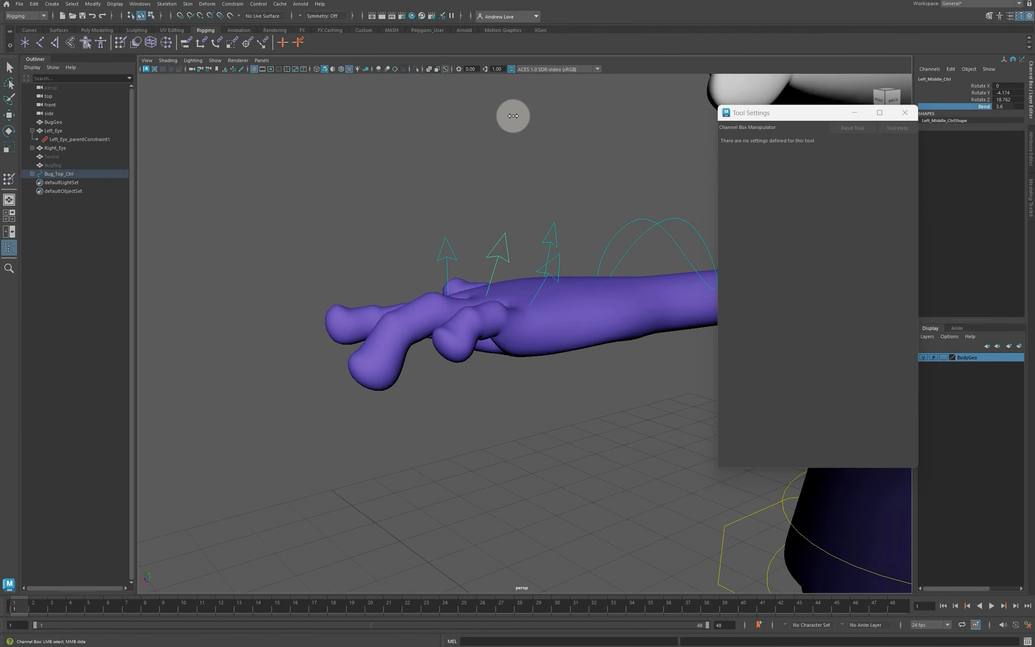
key("e")
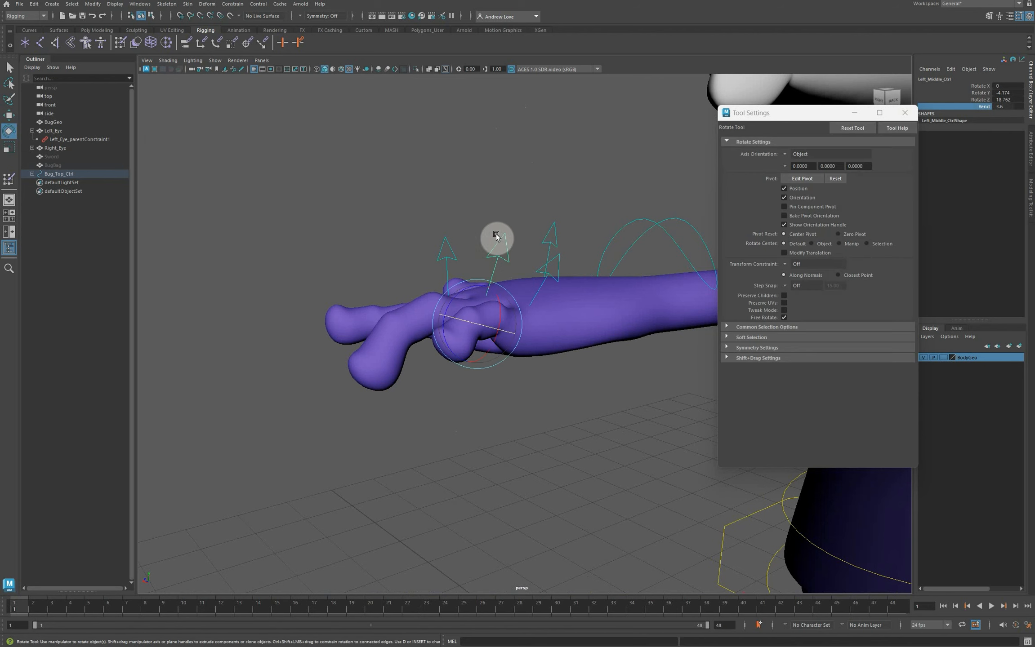
left_click(459, 289)
left_click_drag(459, 290, 462, 287)
left_click_drag(443, 361, 539, 379, "alt")
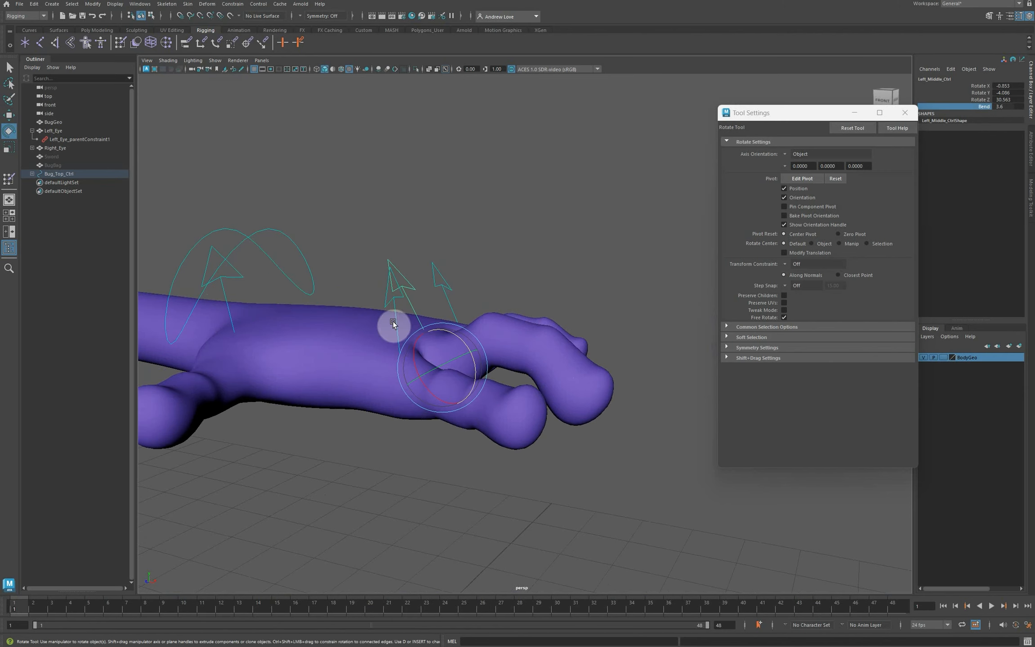
- Start painting skin weights on the body mesh with Left_Middle_j_1 as the active influence
left_click(338, 316)
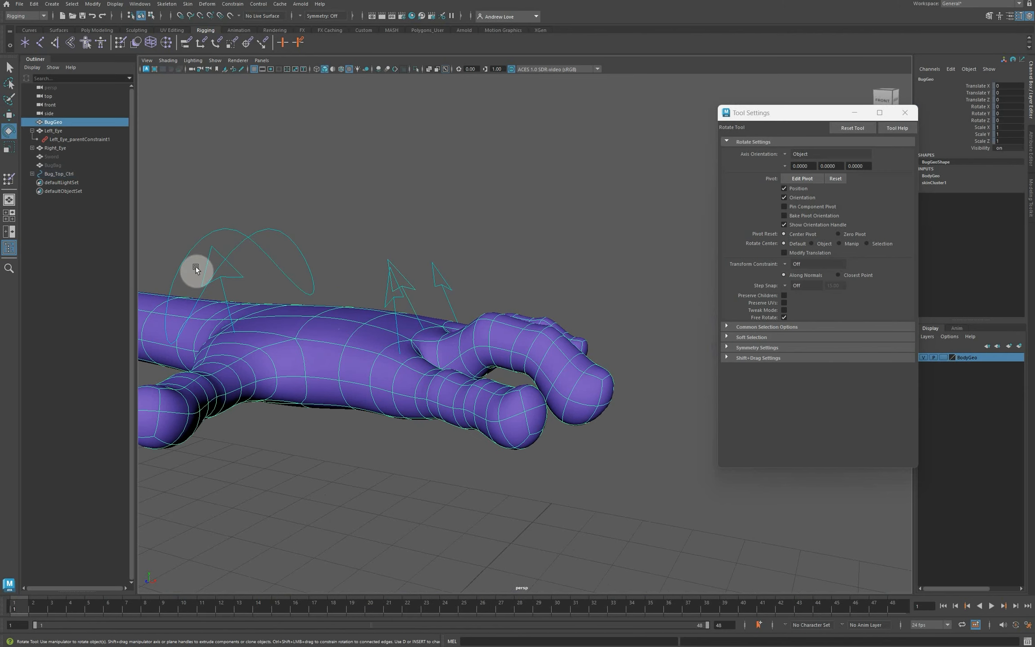
left_click(10, 181)
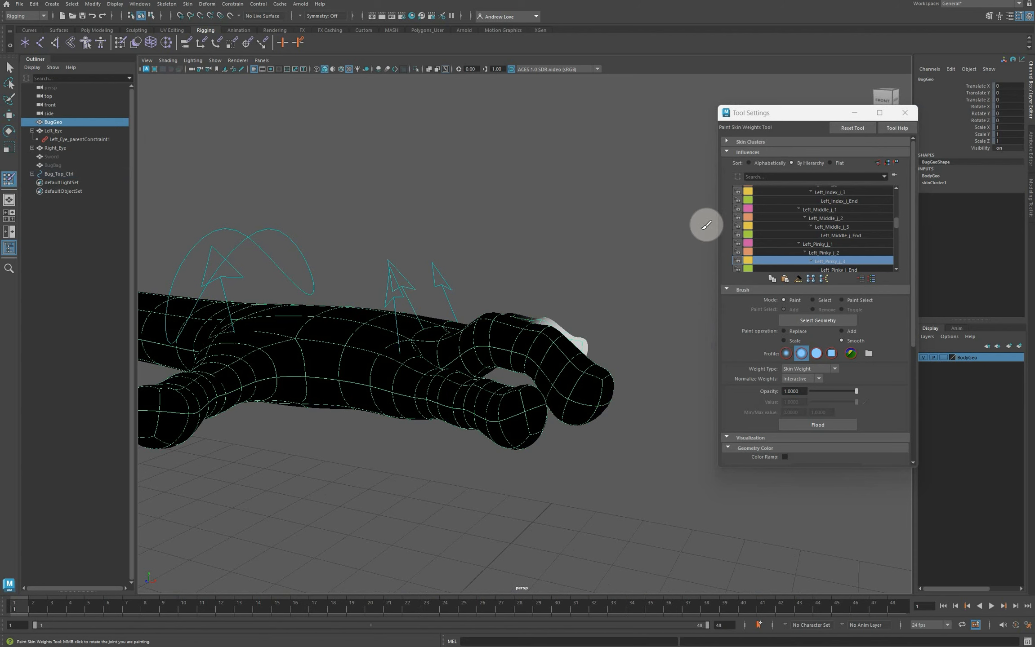
scroll(835, 243, "down", 1)
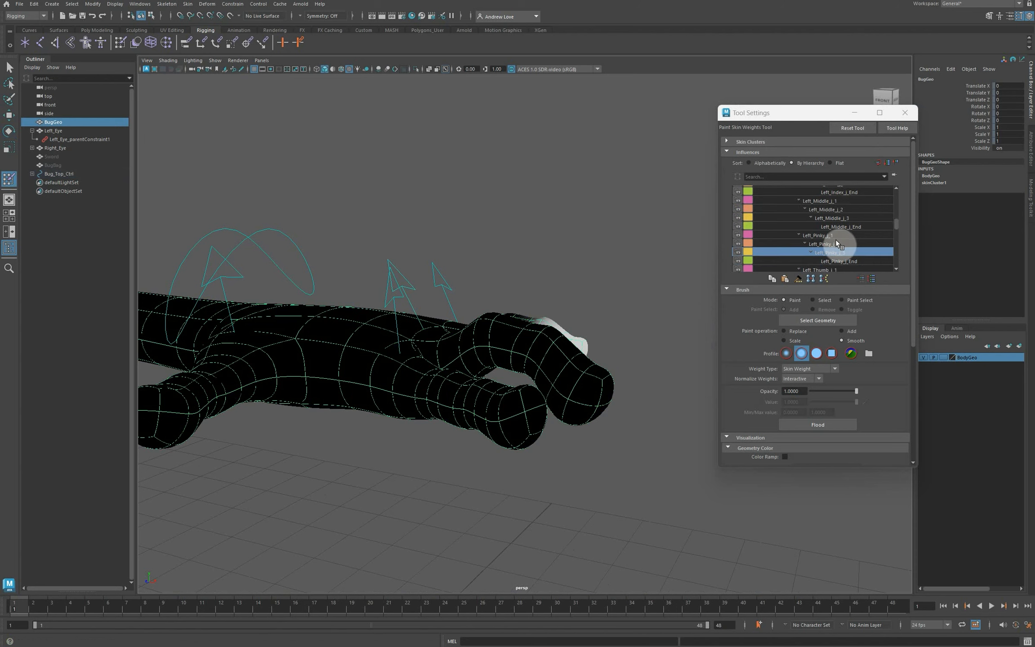
scroll(838, 237, "up", 1)
left_click(824, 211)
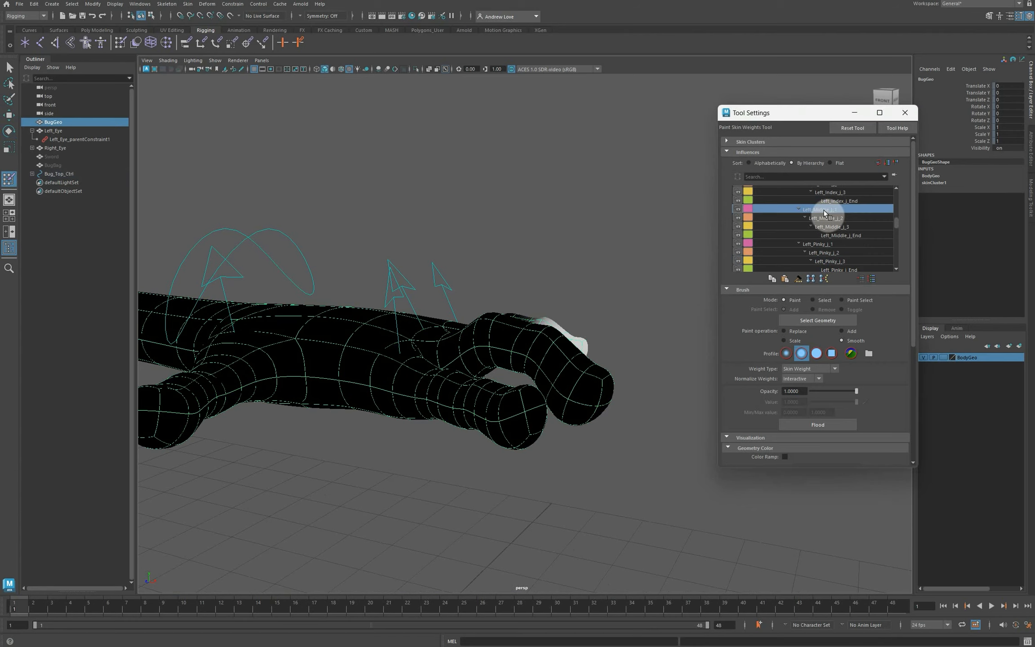
mouse_move(567, 244)
left_mouse_down("alt")
mouse_move(571, 263)
mouse_move(579, 255)
left_mouse_up("alt")
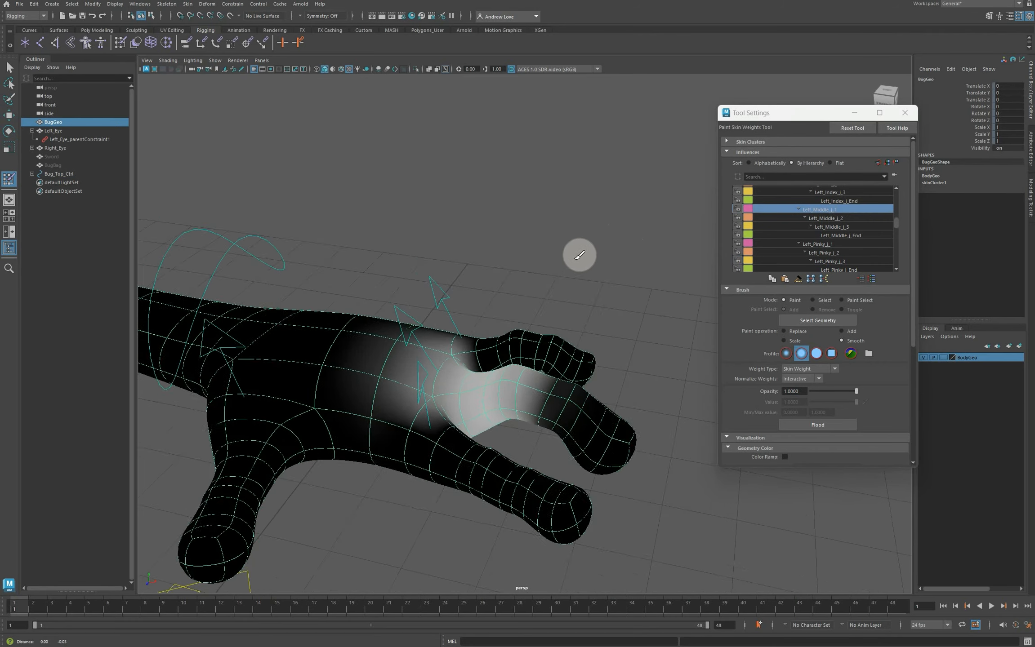
middle_click_drag(579, 255, 578, 197, "alt")
left_click_drag(584, 202, 580, 217, "alt")
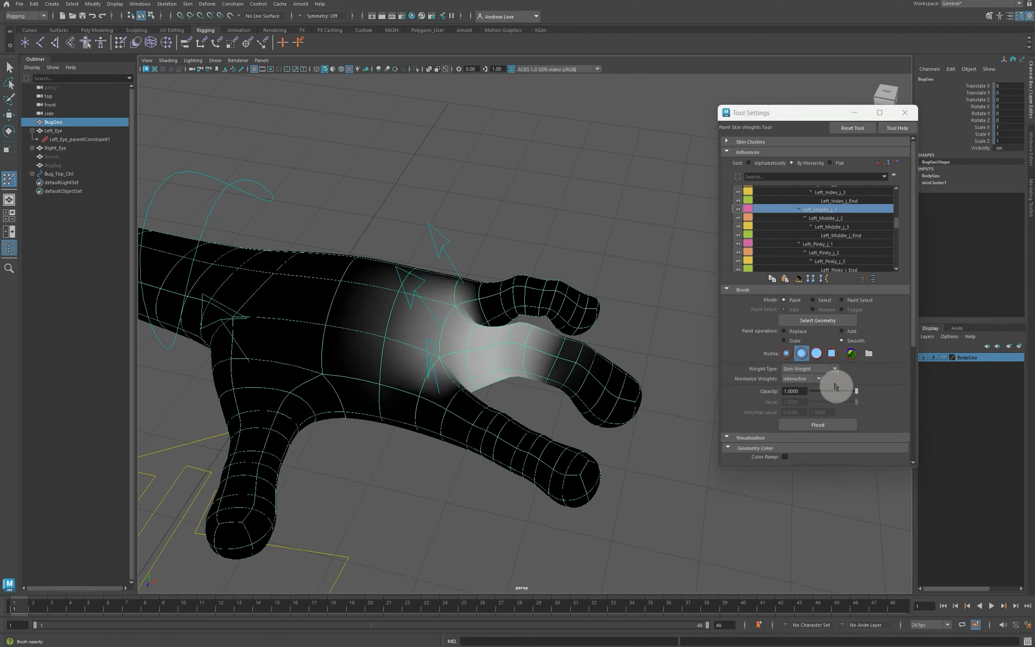
- Remove Left_Middle_j_1 influence from the palm and back of the hand behind the middle finger using Replace at value 0
left_click(784, 331)
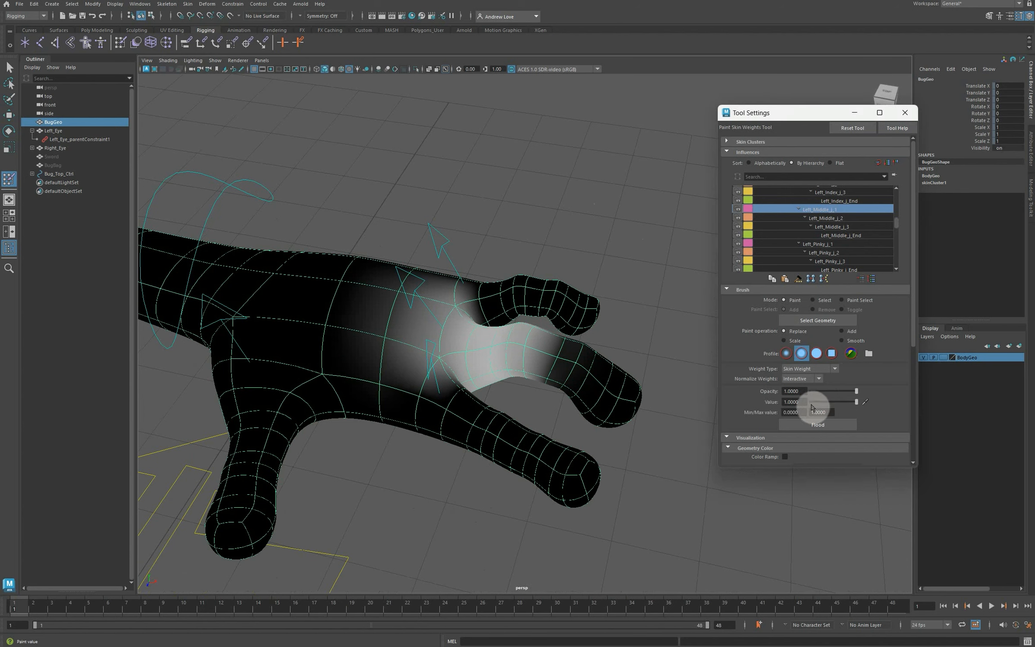
left_click_drag(804, 401, 774, 402)
type("0")
key("Return")
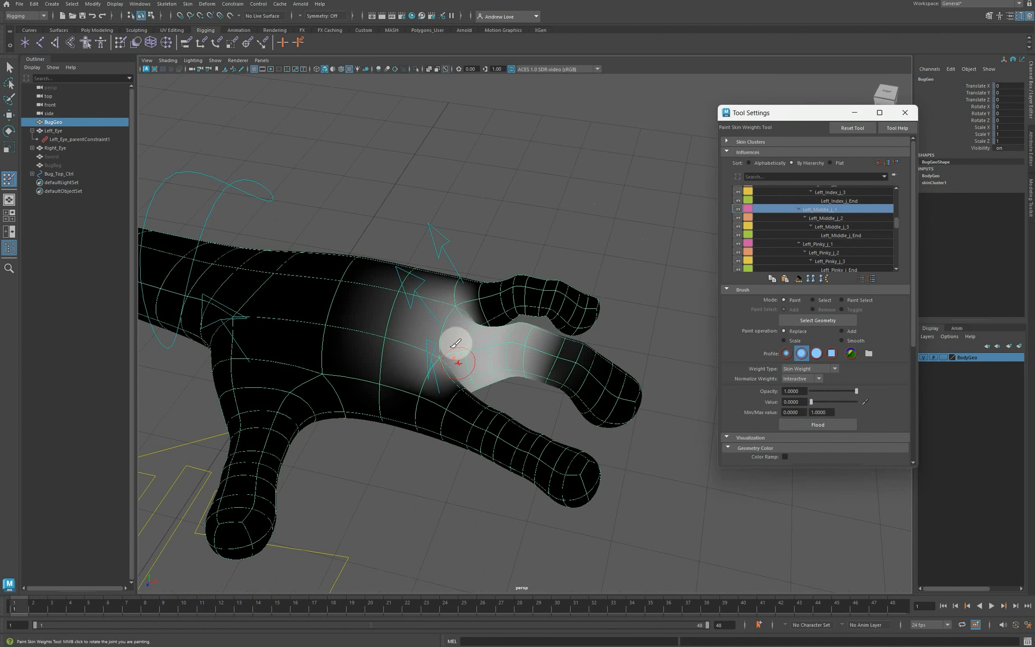
mouse_move(421, 348)
left_mouse_down()
mouse_move(430, 353)
mouse_move(442, 315)
mouse_move(403, 280)
left_mouse_up()
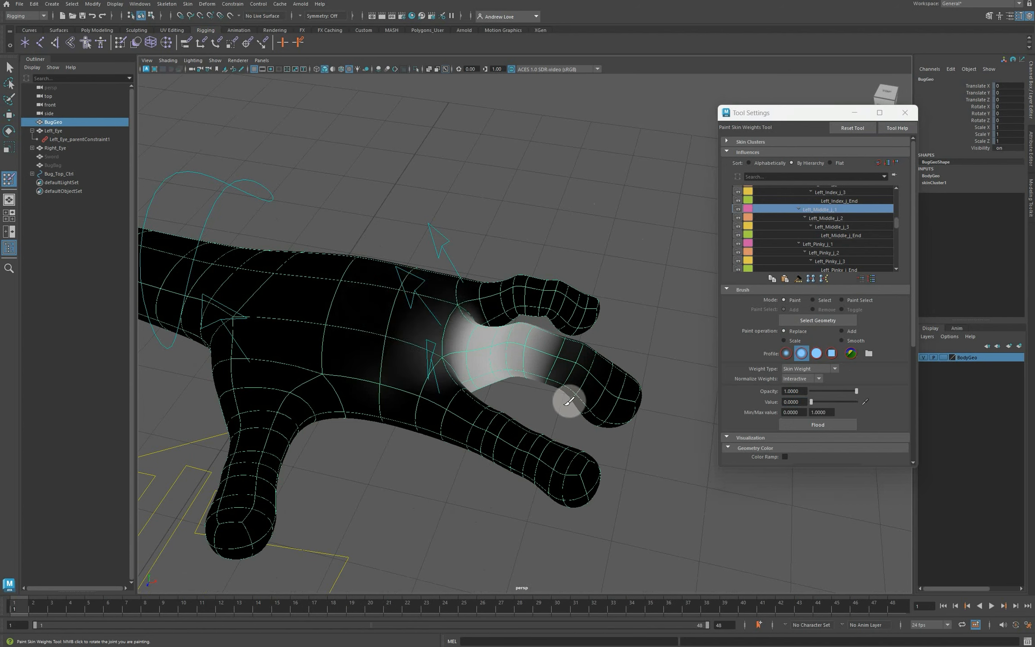
mouse_move(580, 447)
left_mouse_down("alt")
mouse_move(566, 486)
mouse_move(462, 443)
left_mouse_up("alt")
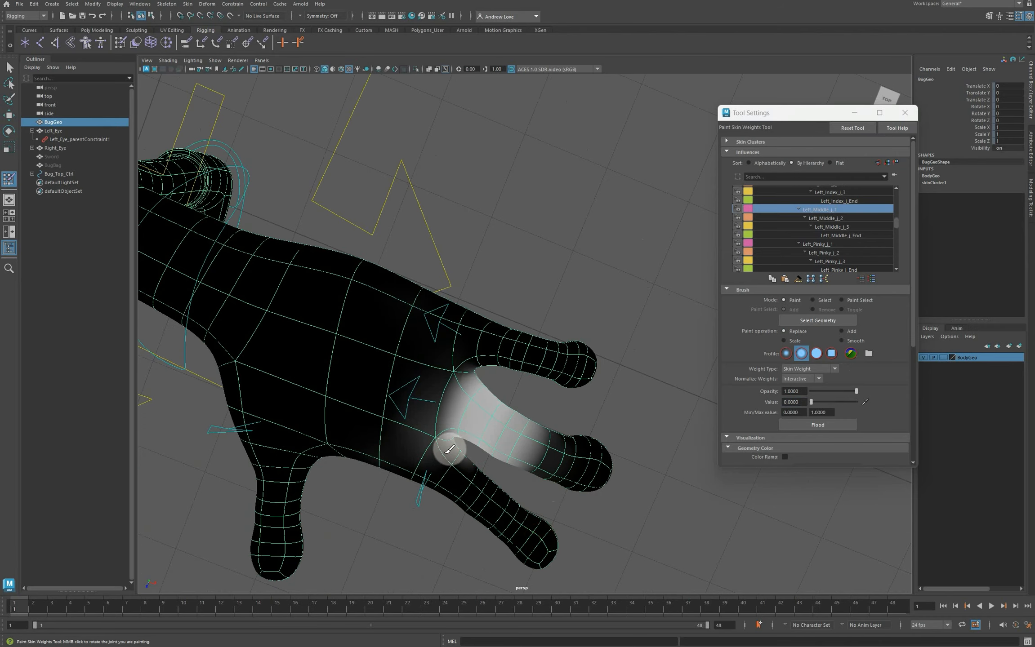
mouse_move(599, 367)
left_mouse_down("alt")
mouse_move(596, 335)
mouse_move(580, 316)
left_mouse_up("alt")
mouse_move(499, 286)
left_mouse_down("alt")
mouse_move(554, 359)
mouse_move(530, 346)
left_mouse_up("alt")
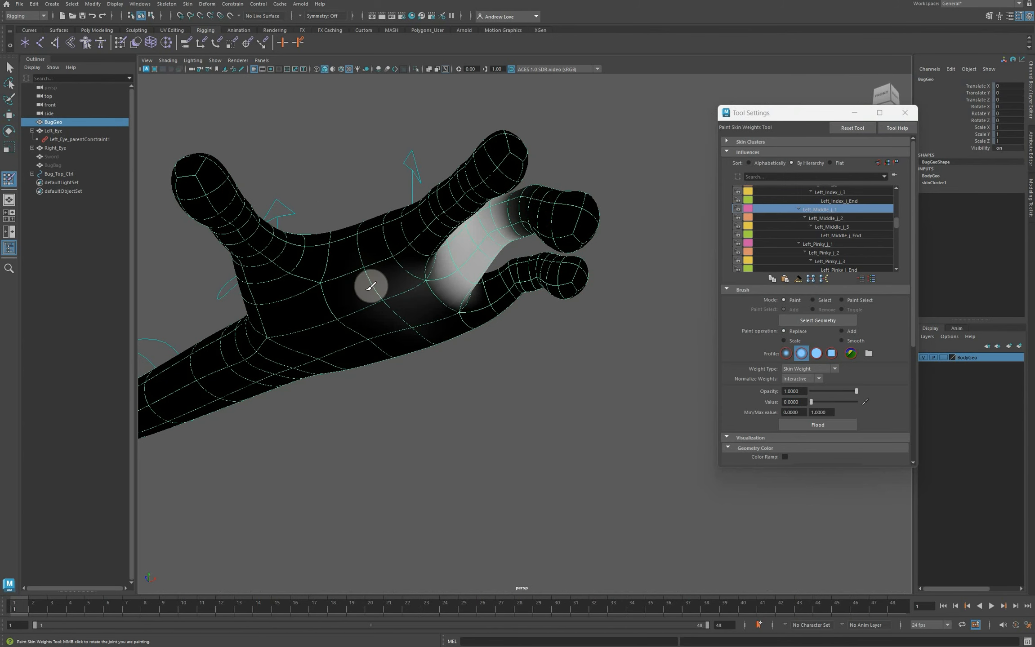
- Set the Replace brush value to 1 for the Left_Middle_j_1 weights at the middle finger's base
mouse_move(411, 259)
left_mouse_down("alt")
mouse_move(381, 301)
mouse_move(392, 322)
mouse_move(418, 330)
left_mouse_up("alt")
double_click(792, 402)
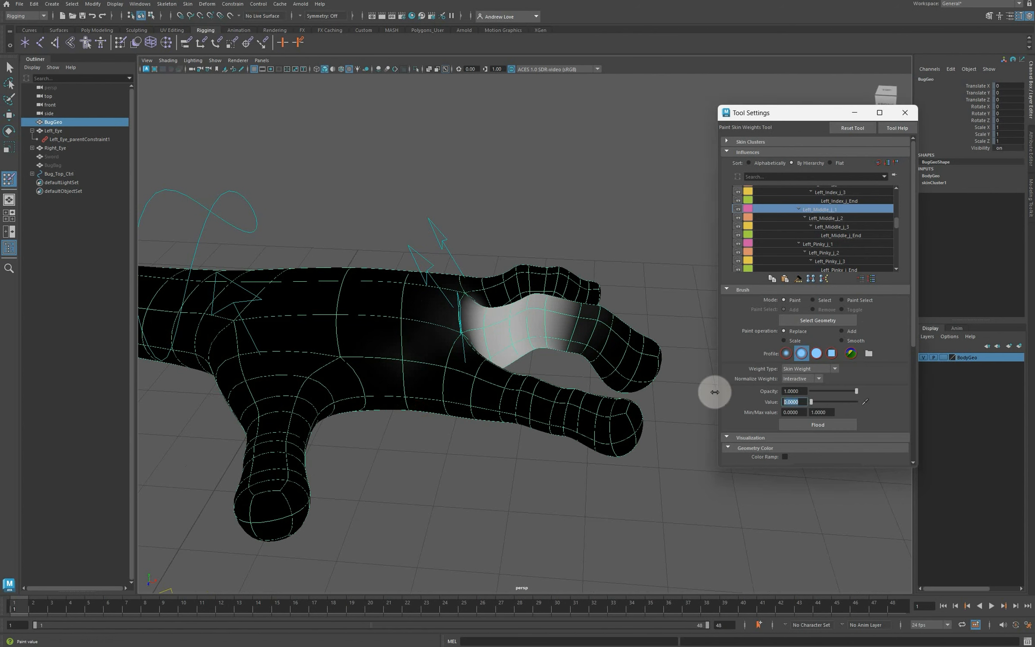
type("1")
key("Return")
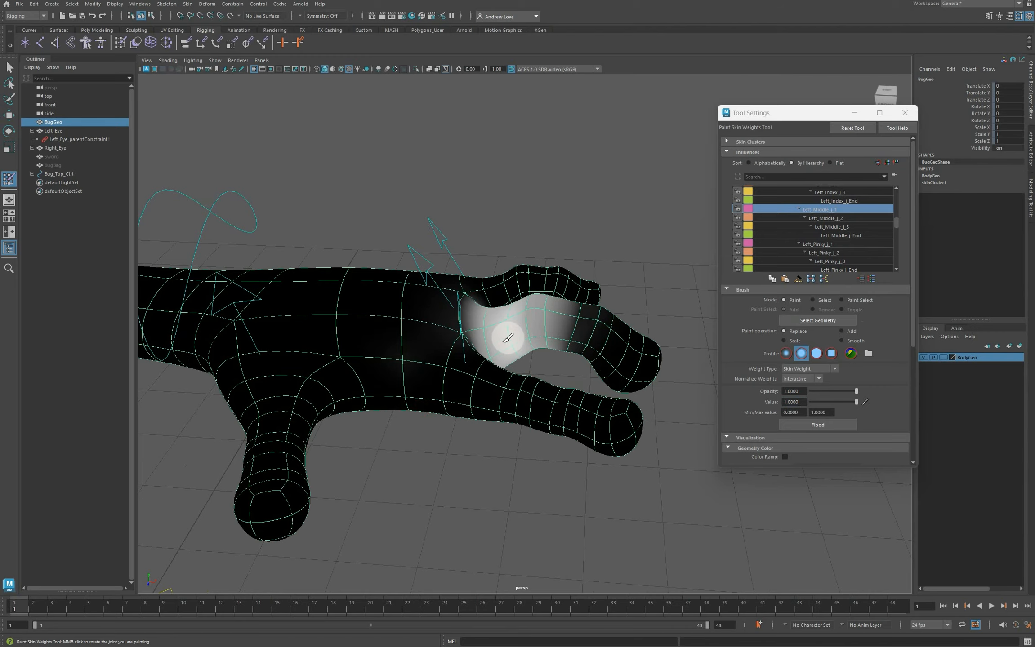
- Try to extend the Left_Middle_j_1 weights around the underside of the middle finger's base, and undo the stroke
mouse_move(498, 329)
left_mouse_down("alt")
mouse_move(422, 284)
mouse_move(450, 289)
mouse_move(431, 322)
left_mouse_up("alt")
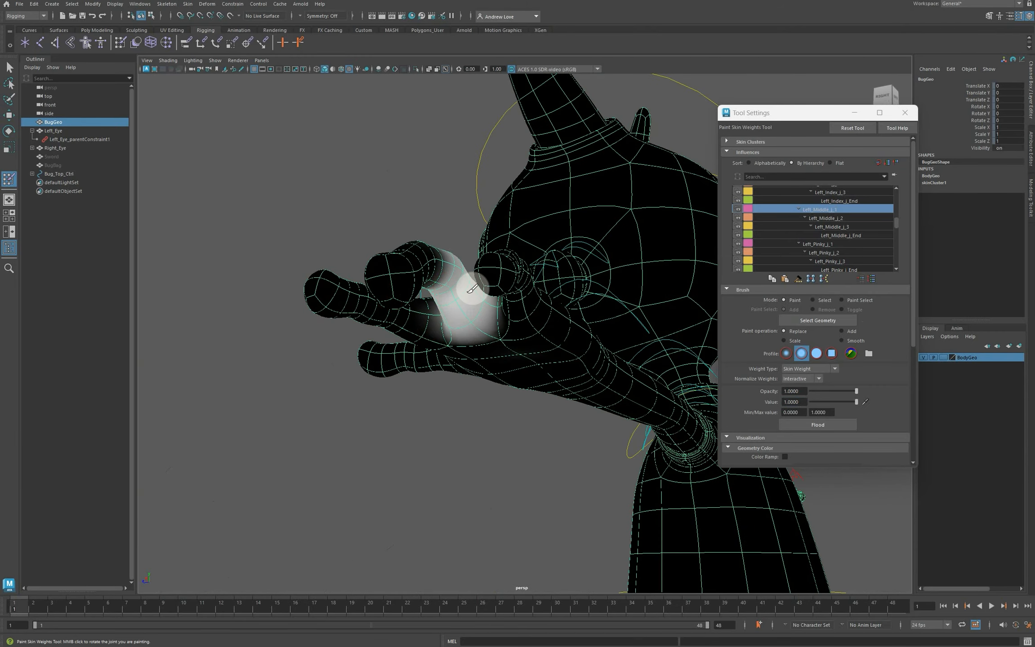
left_click_drag(439, 310, 459, 305)
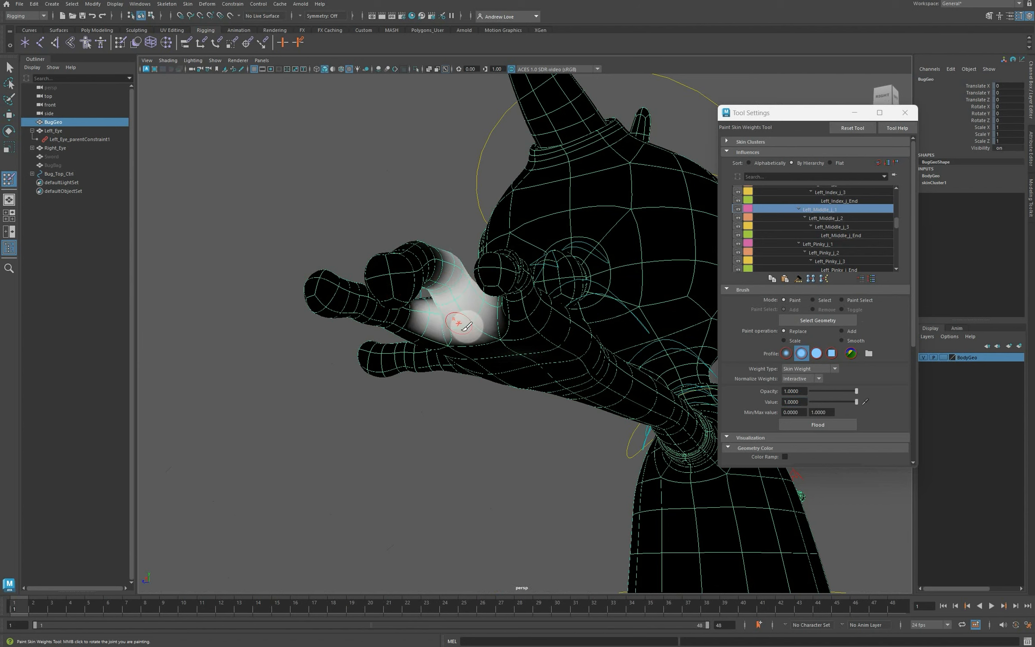
key("ctrl+z")
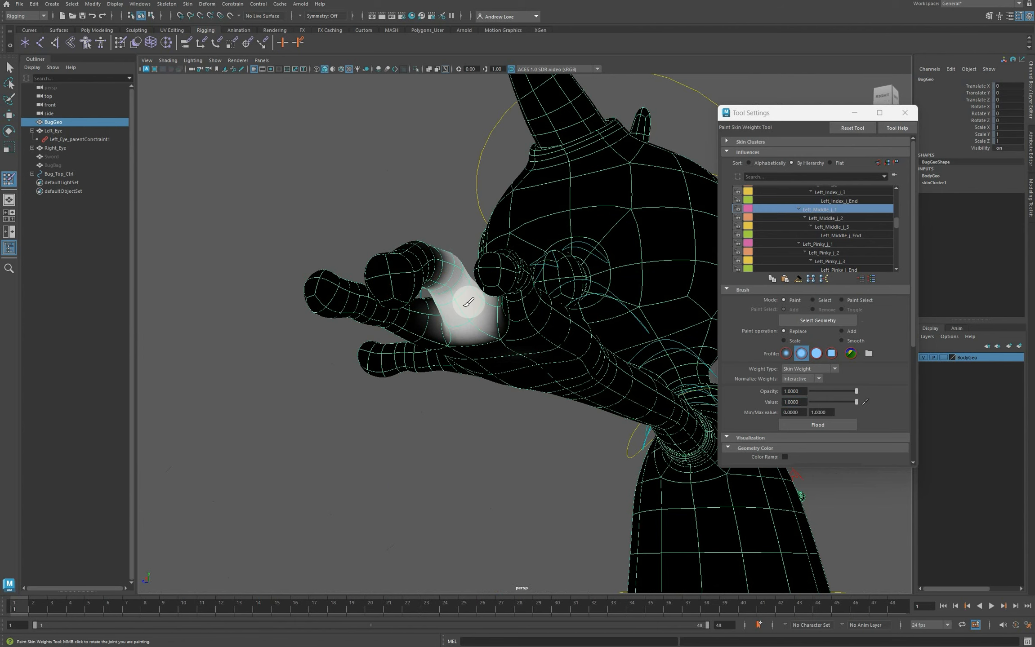
- Paint full Left_Middle_j_2 influence around the middle segment of the left middle finger using Replace at value 1
left_click_drag(370, 127, 334, 167, "alt")
left_click(825, 227)
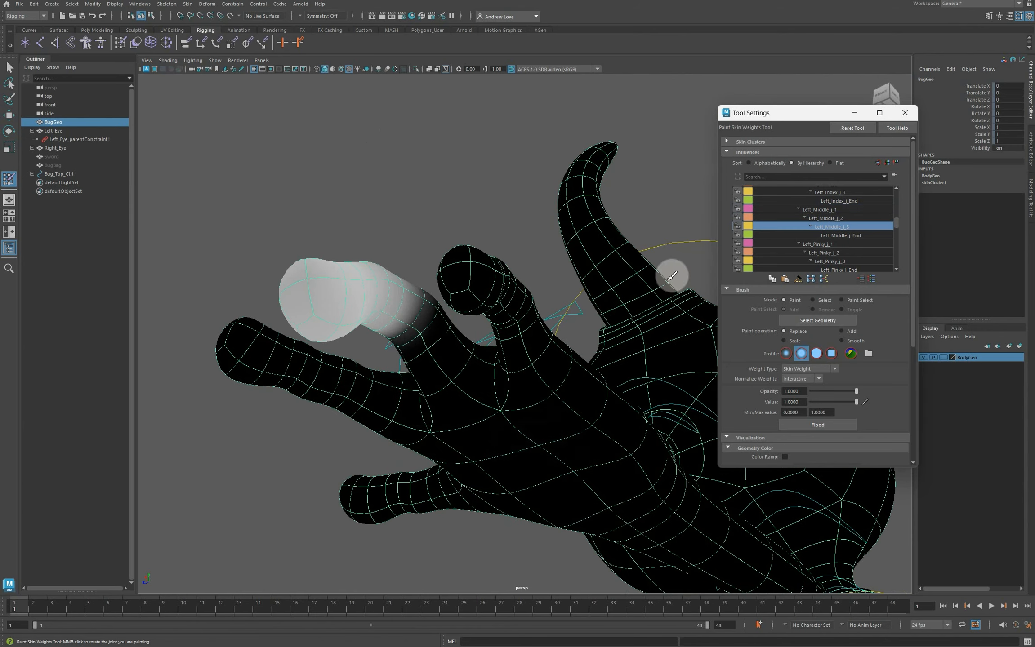
left_click(817, 218)
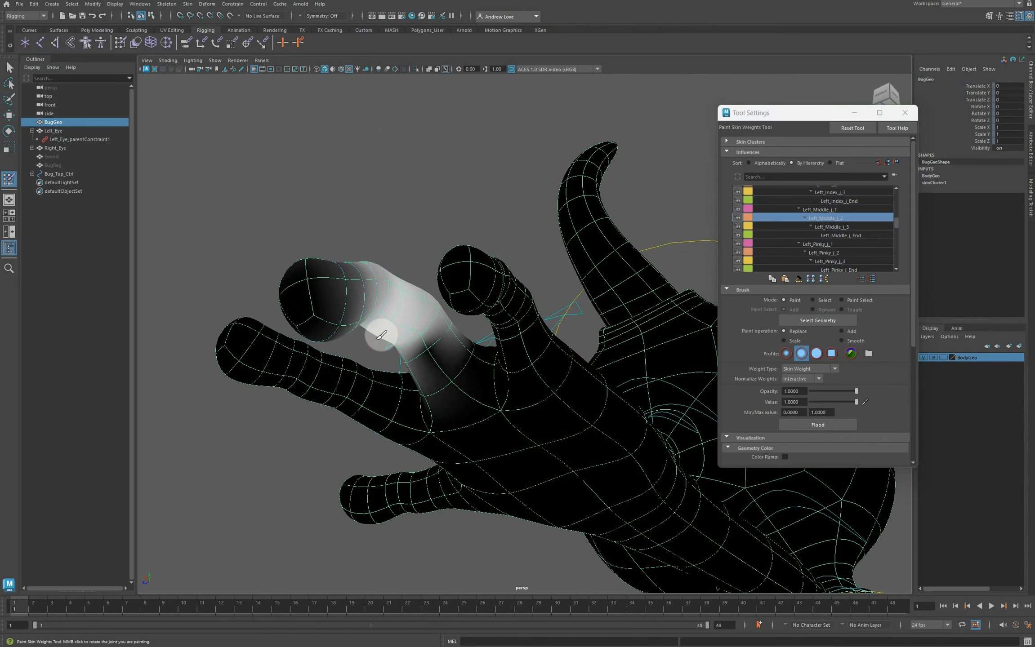
left_click_drag(407, 332, 390, 353, "alt")
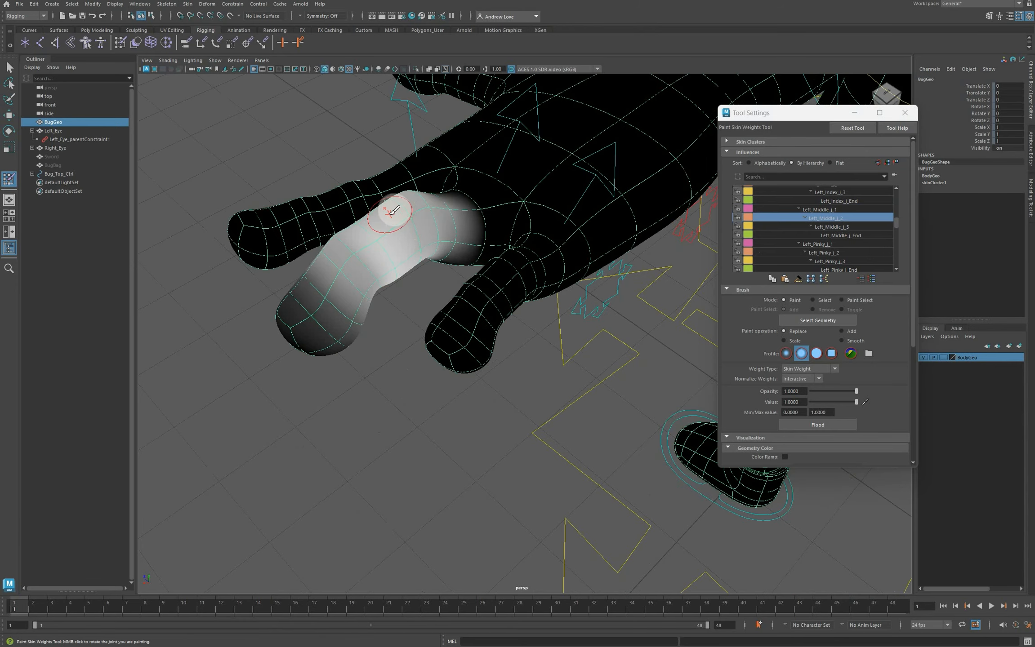
mouse_move(379, 231)
left_mouse_down("alt")
mouse_move(505, 235)
mouse_move(517, 222)
left_mouse_up("alt")
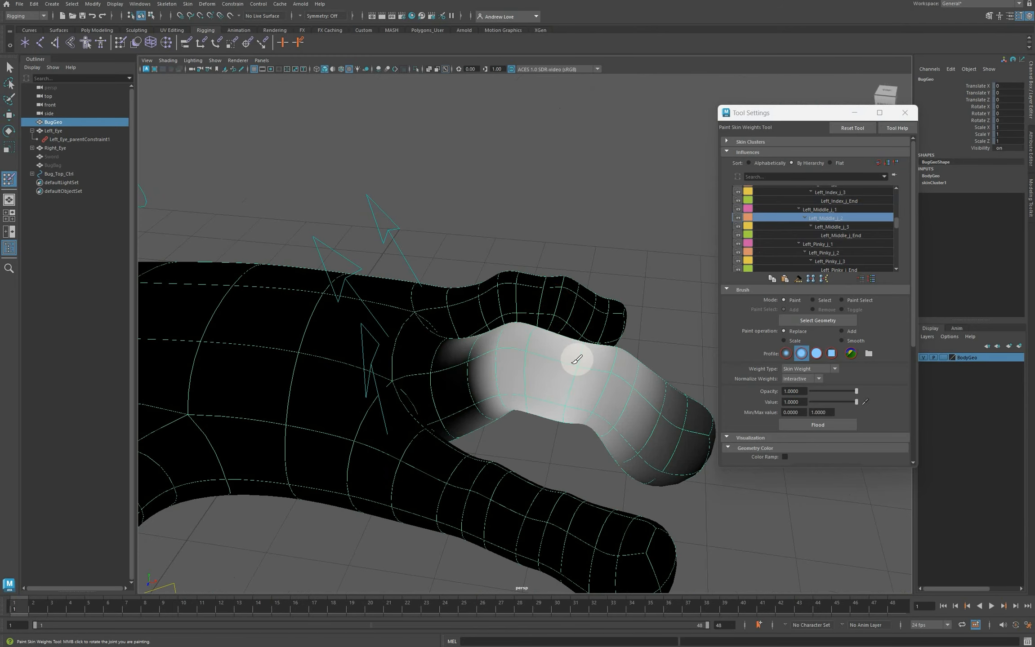
mouse_move(550, 390)
left_mouse_down("alt")
mouse_move(554, 249)
mouse_move(578, 152)
mouse_move(585, 208)
left_mouse_up("alt")
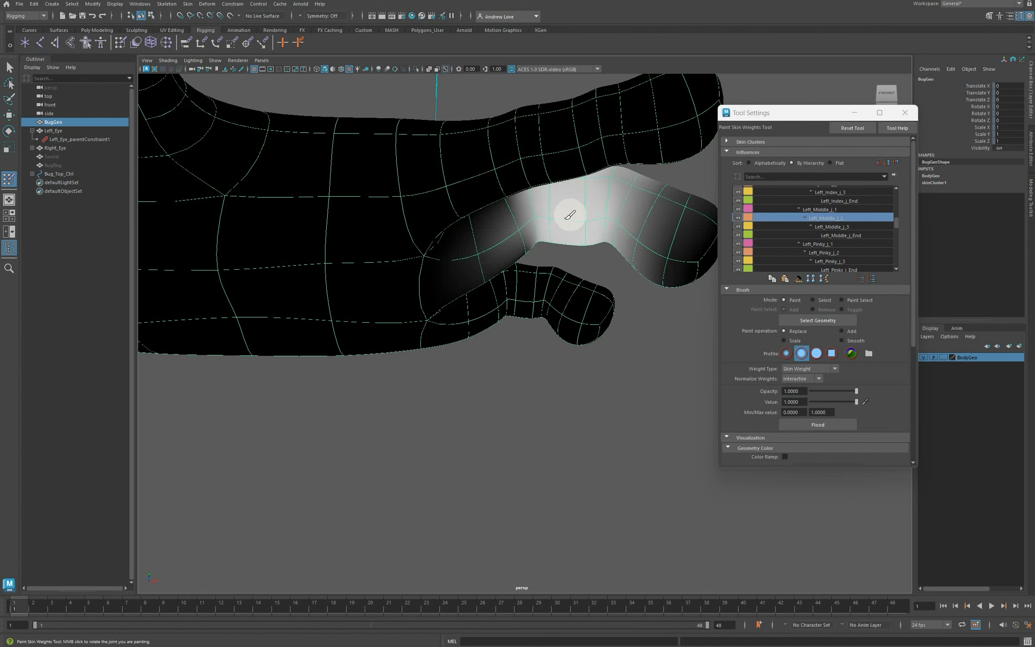
- Paint full Left_Middle_j_End influence over the whole tip of the left middle finger with the Replace brush
left_click(821, 235)
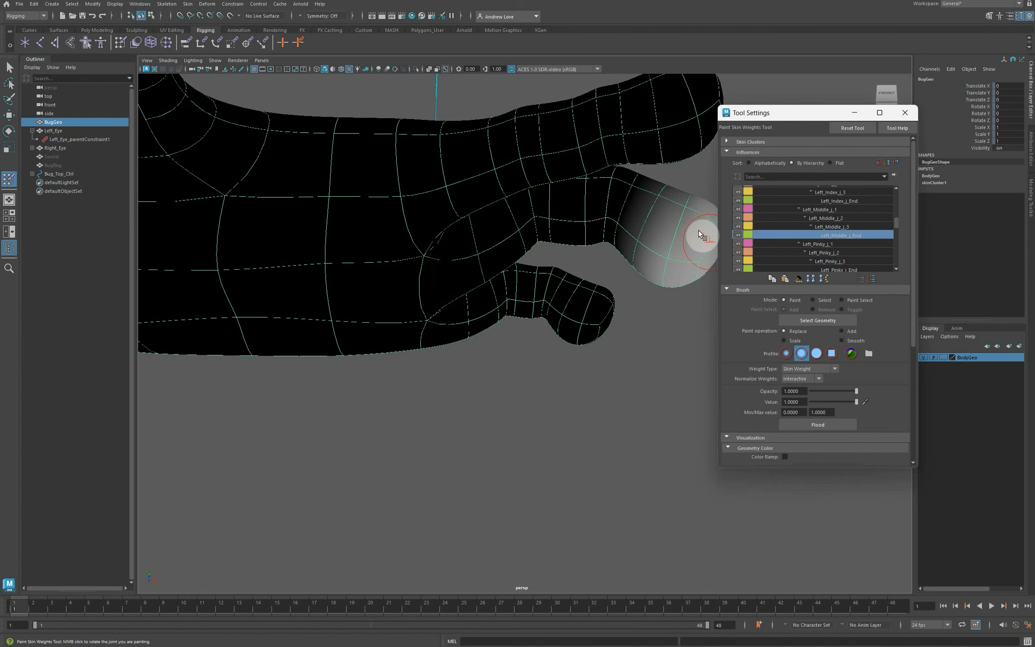
mouse_move(699, 231)
left_mouse_down()
mouse_move(668, 240)
mouse_move(658, 206)
mouse_move(660, 220)
left_mouse_up()
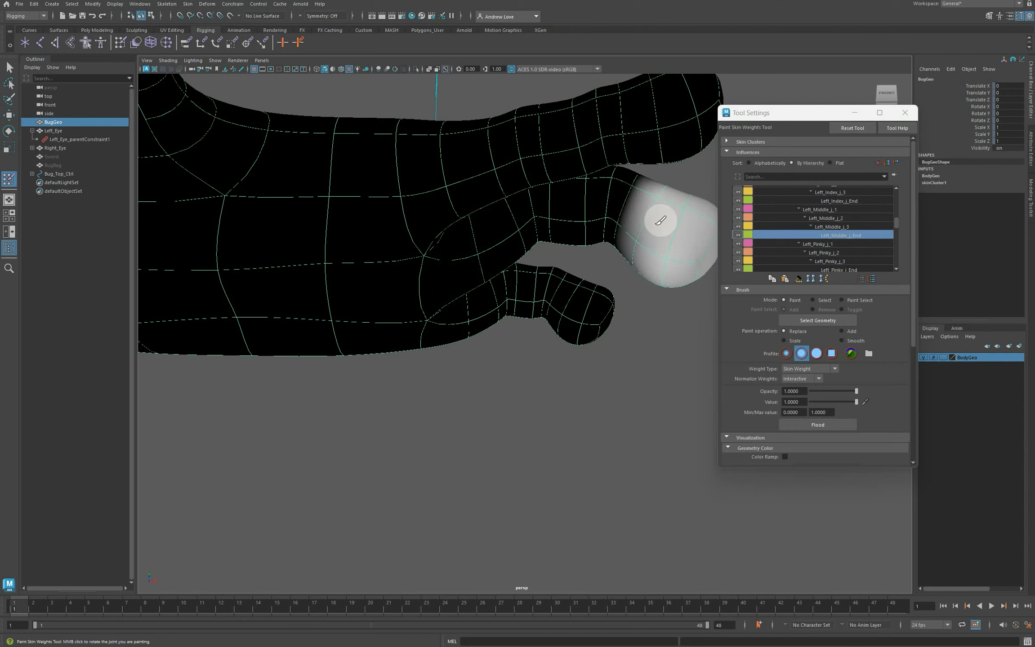
mouse_move(685, 302)
left_mouse_down("alt")
mouse_move(650, 358)
mouse_move(533, 377)
left_mouse_up("alt")
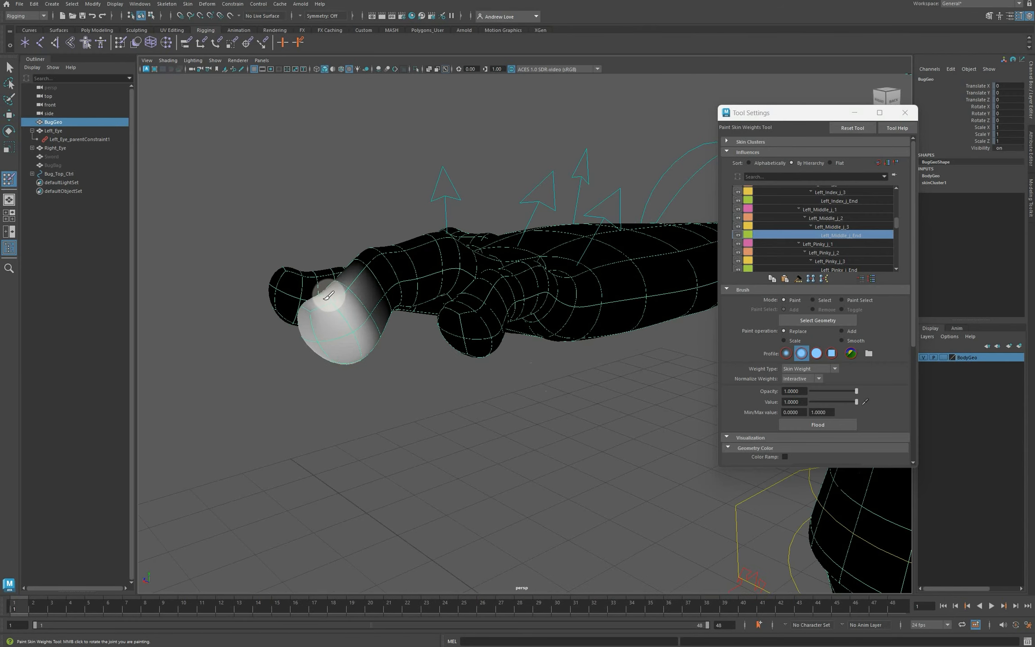
mouse_move(355, 360)
left_mouse_down("alt")
mouse_move(332, 348)
mouse_move(340, 373)
left_mouse_up("alt")
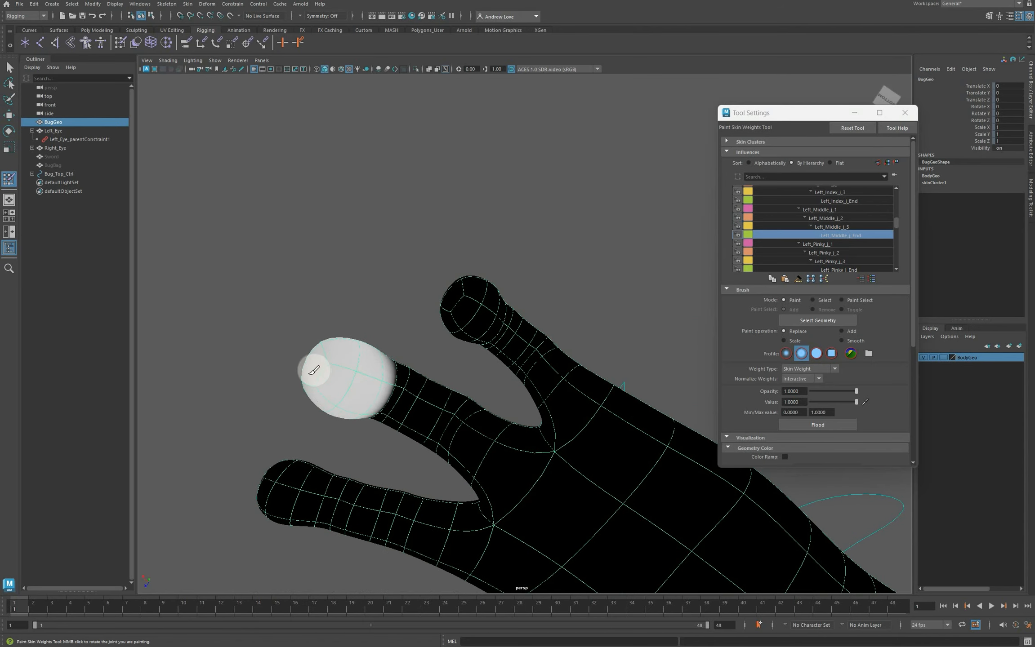
mouse_move(250, 346)
left_mouse_down("alt")
mouse_move(381, 388)
mouse_move(376, 418)
left_mouse_up("alt")
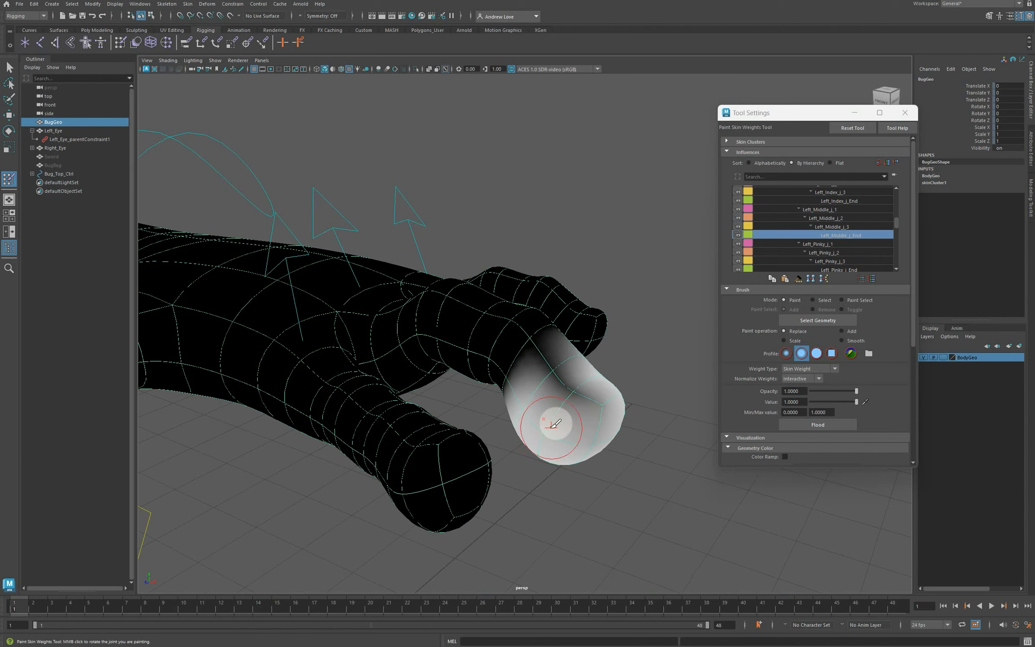
mouse_move(555, 423)
left_mouse_down()
mouse_move(562, 369)
mouse_move(612, 428)
mouse_move(594, 417)
mouse_move(635, 445)
left_mouse_up()
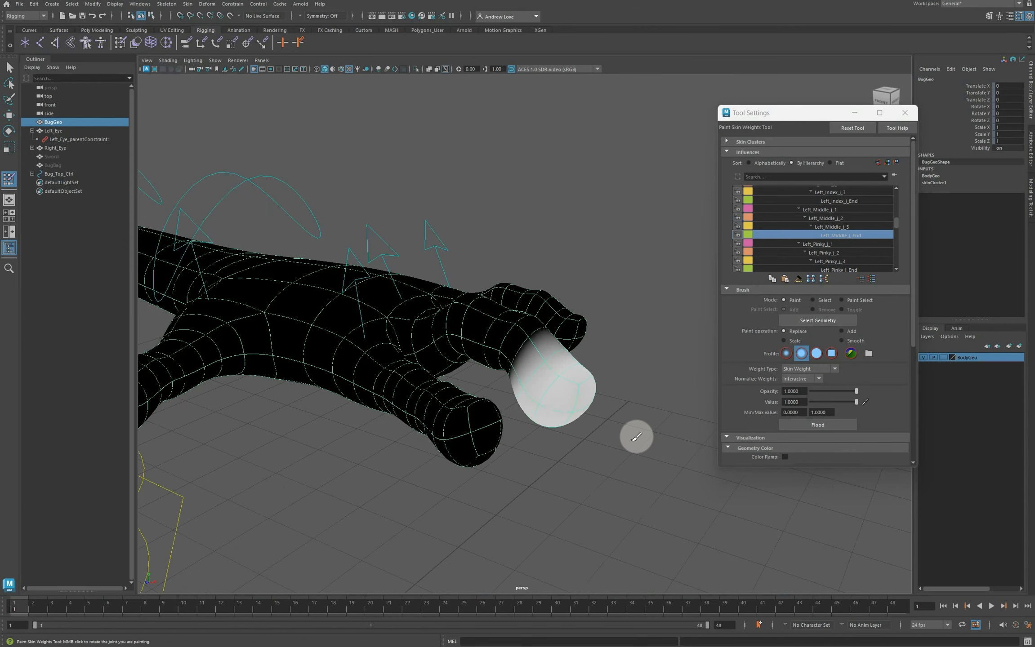
left_click_drag(663, 347, 619, 272, "alt")
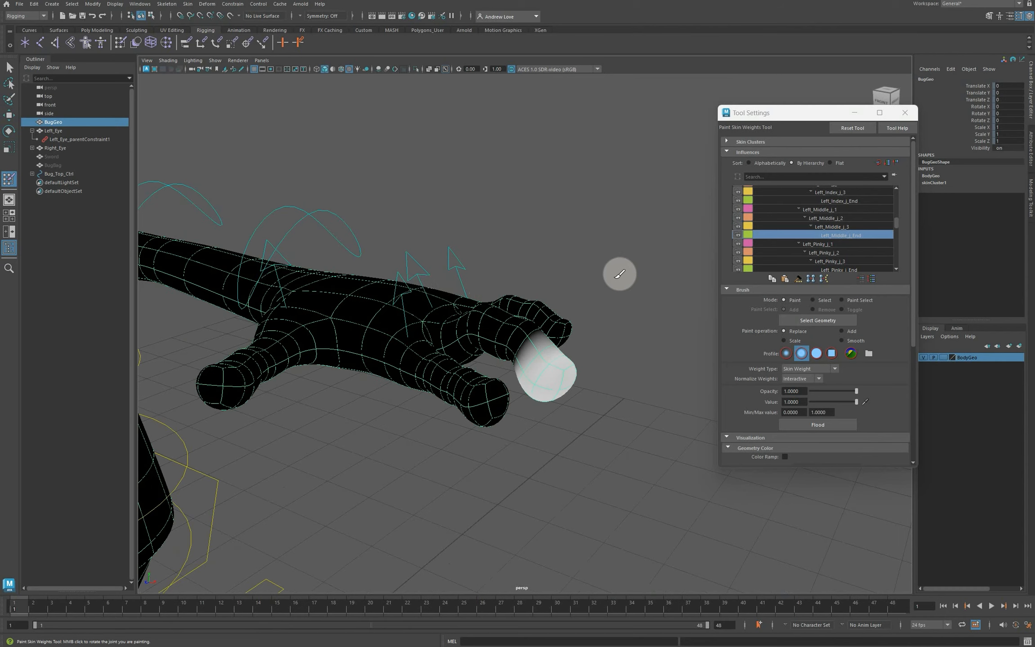
- Pose the left index finger by rotating its control to about -9.8 in Y and 18.7 in Z, with Bend at 5.6
key("q")
left_click(400, 277)
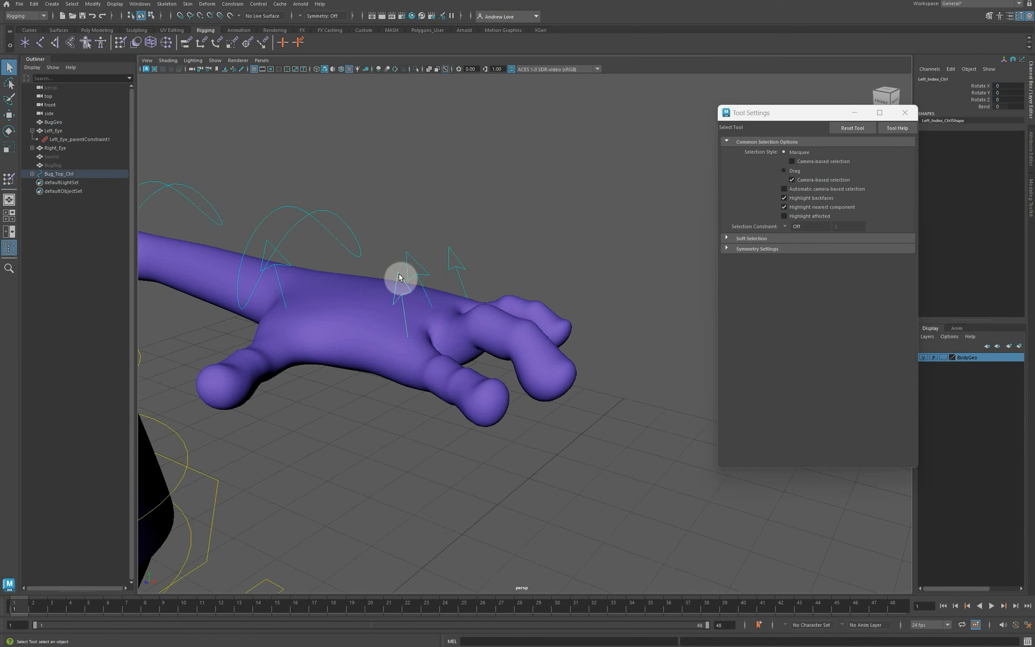
key("e")
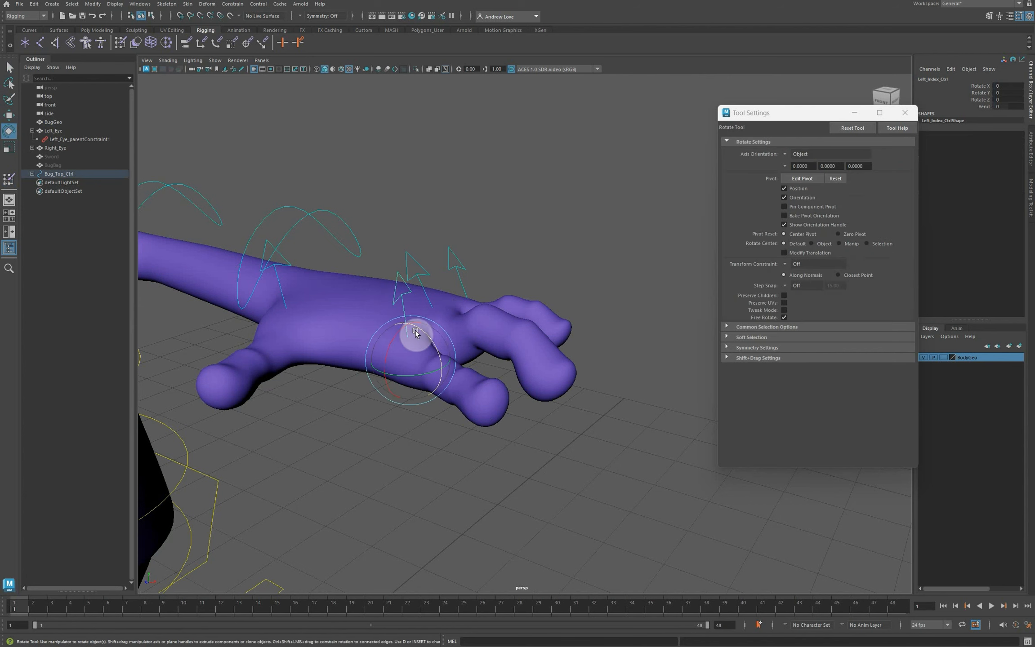
left_click_drag(428, 346, 418, 365)
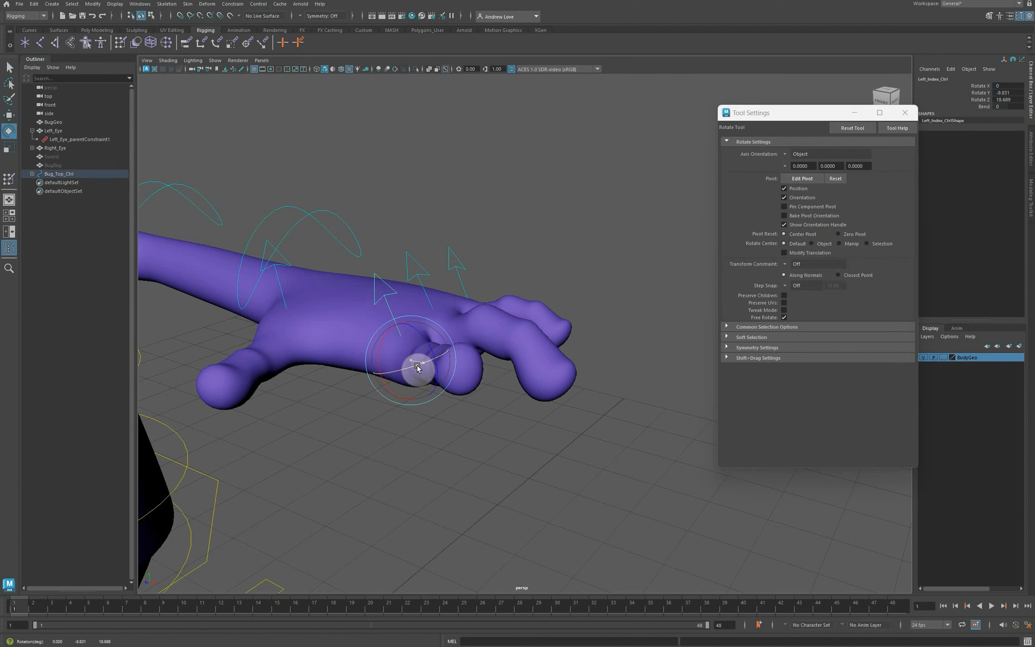
left_click(978, 106)
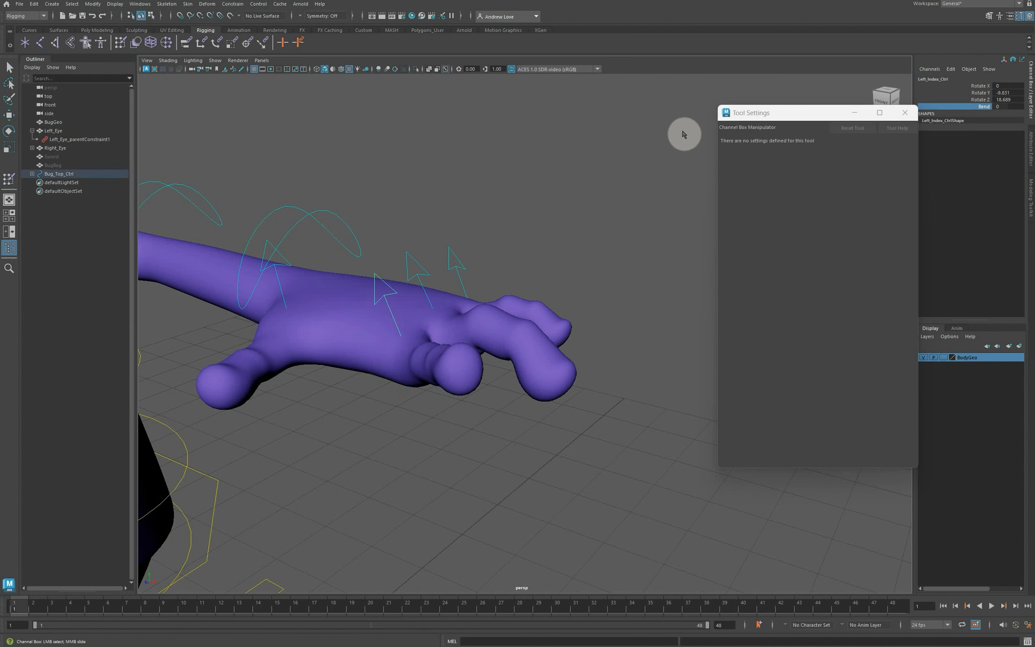
middle_click_drag(592, 134, 615, 139)
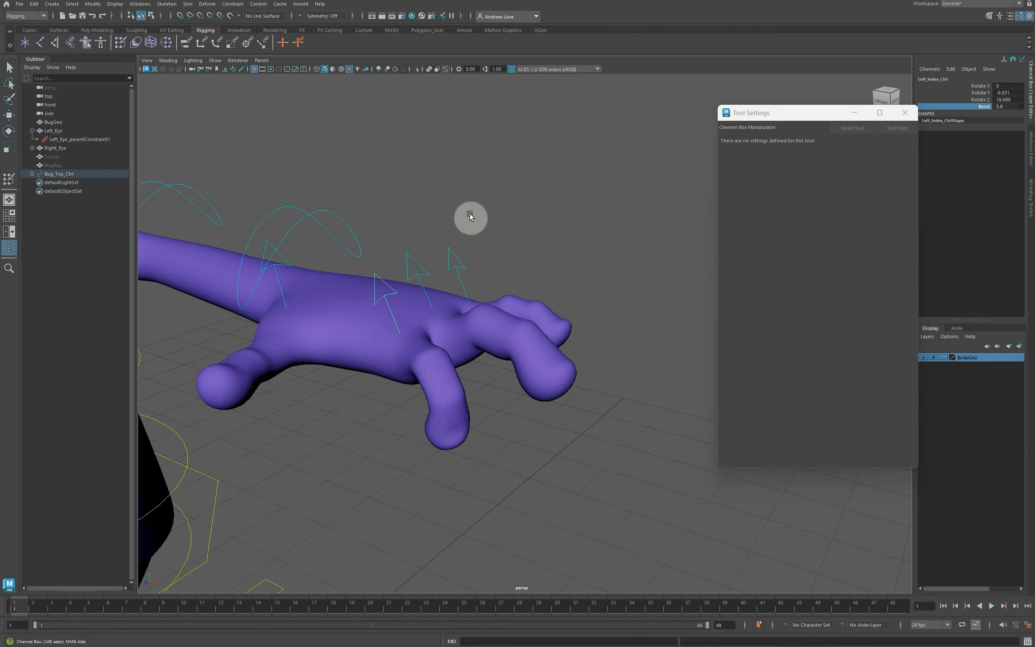
left_click_drag(471, 217, 469, 204, "alt")
middle_click_drag(476, 196, 375, 190, "alt")
scroll(376, 190, "up", 4)
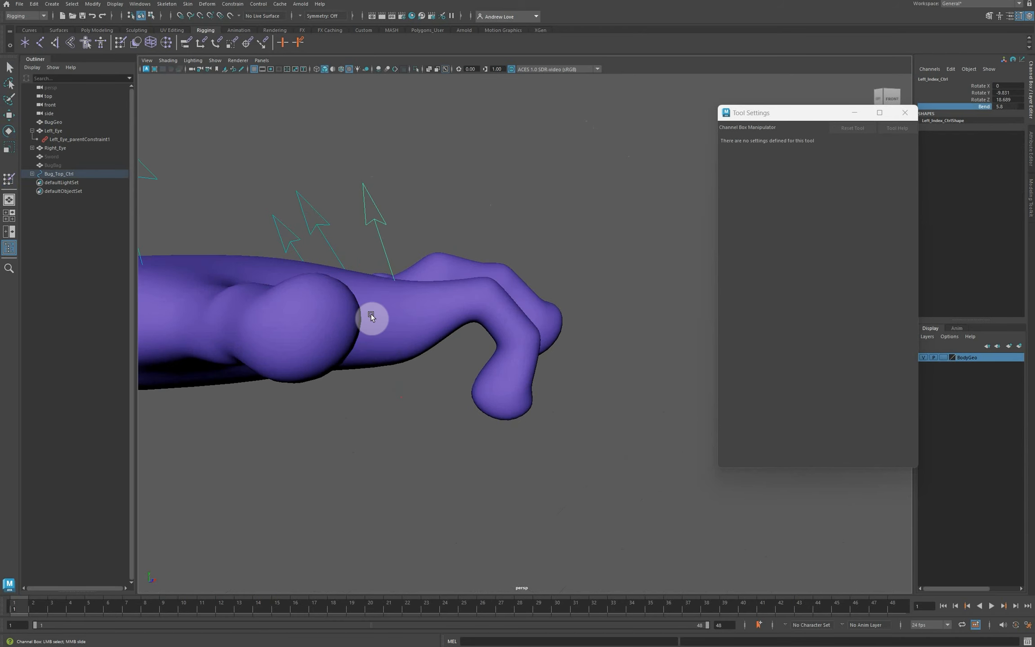
- Start painting skin weights on the body mesh with Left_Index_j_1 as the active influence
left_click(370, 342)
key("e")
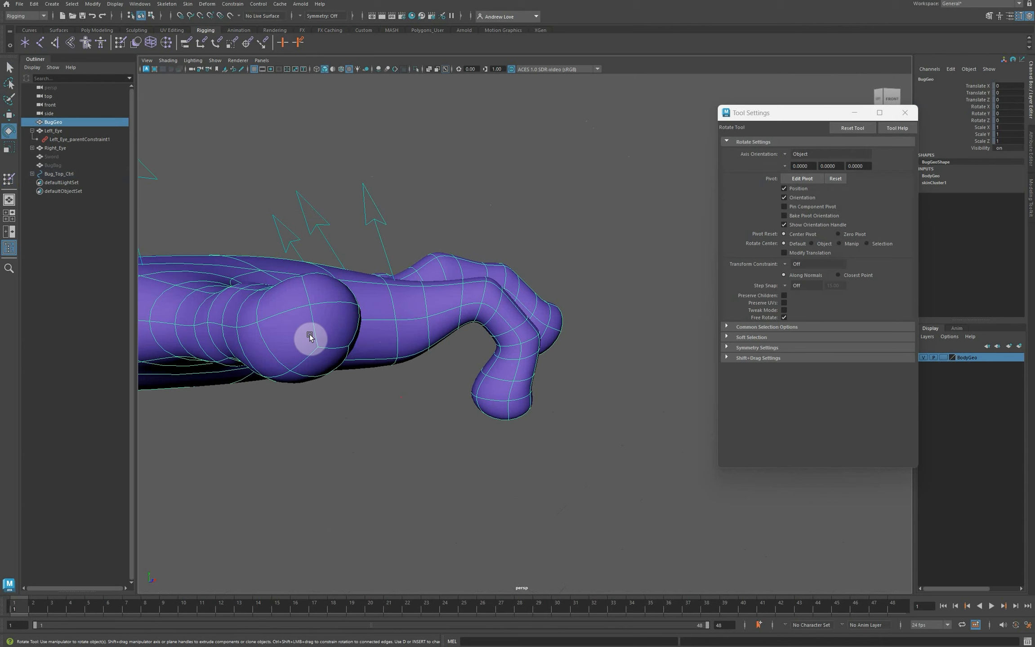
left_click(8, 179)
scroll(658, 265, "up", 1)
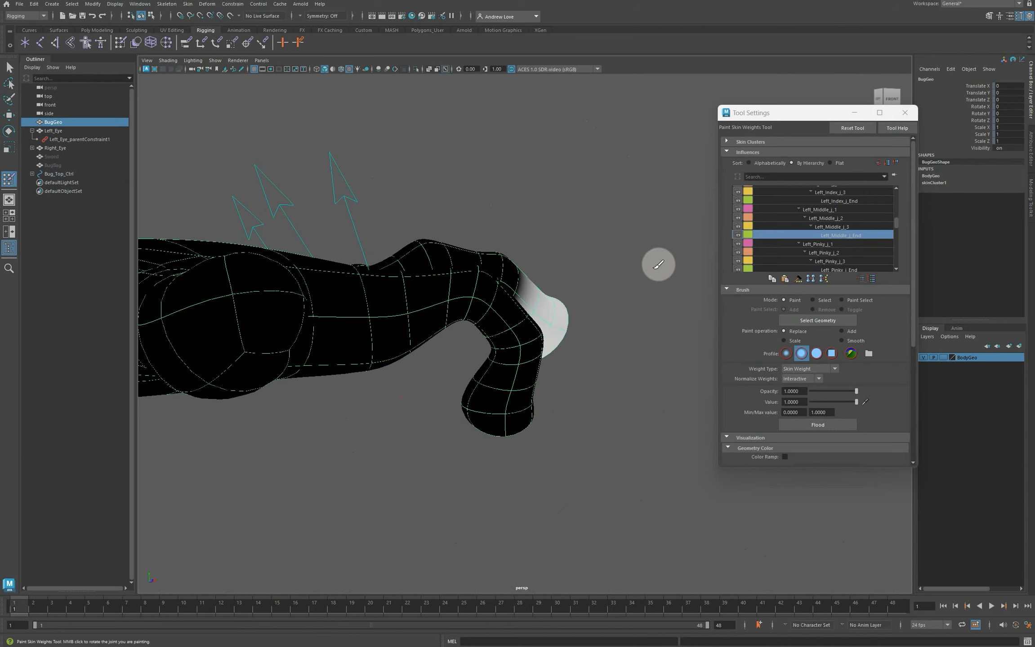
scroll(796, 229, "down", 2)
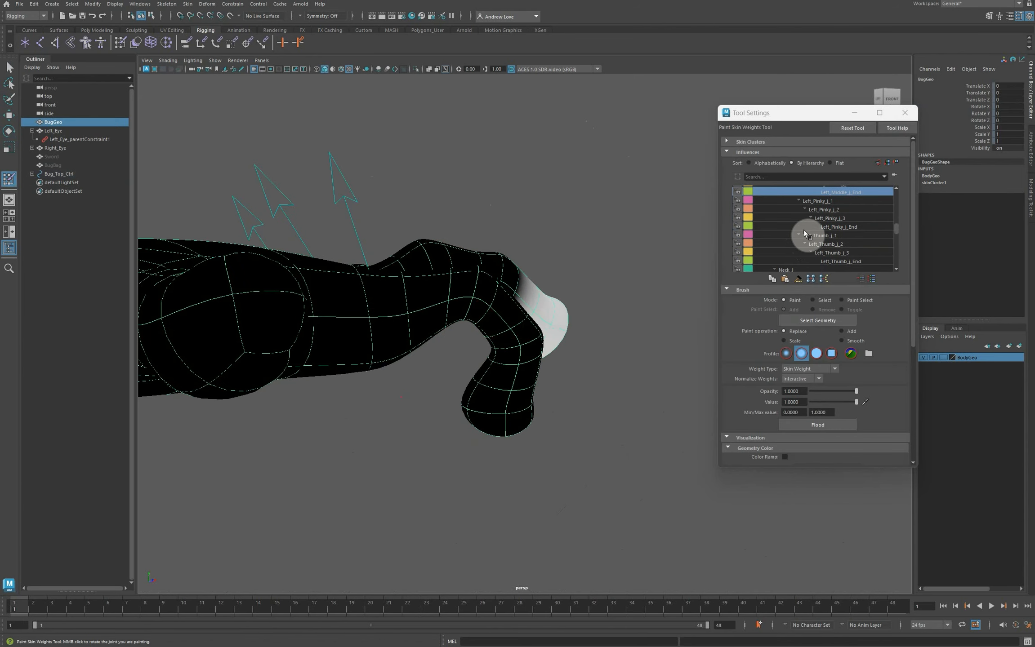
scroll(804, 227, "up", 3)
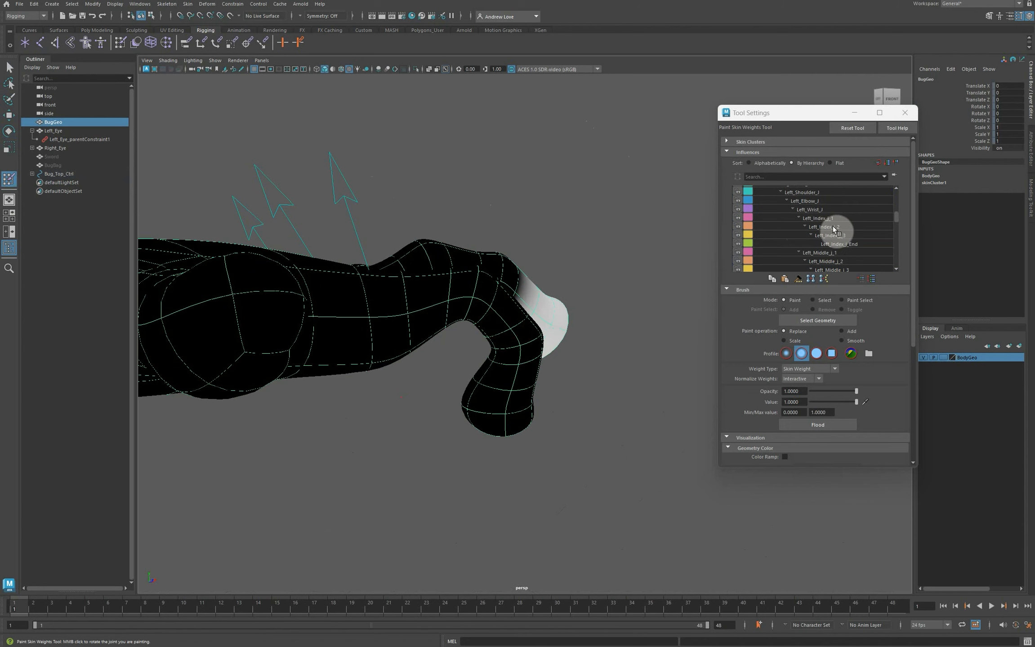
left_click(821, 217)
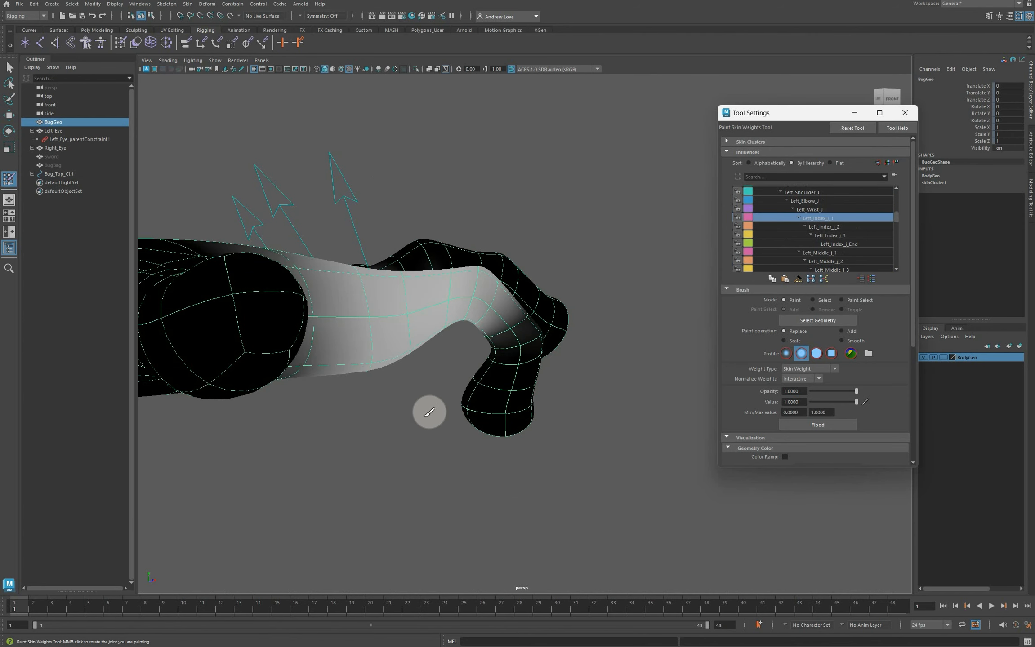
- Remove Left_Index_j_1 influence from the back of the hand and the palm behind the index finger using Replace at value 0
left_click_drag(429, 416, 345, 491, "alt")
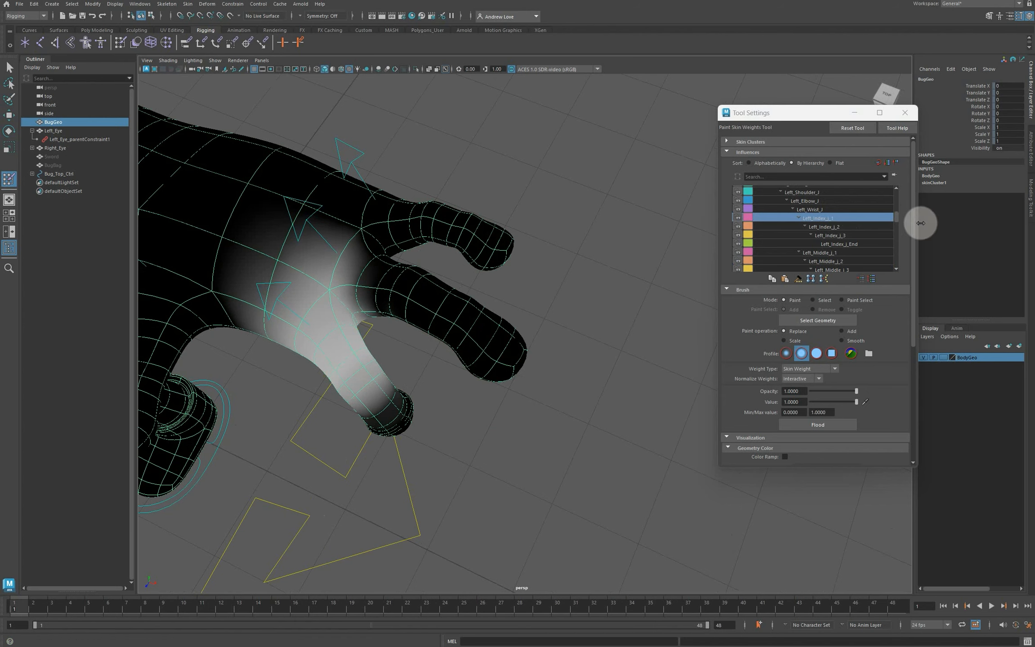
left_click_drag(808, 116, 755, 112)
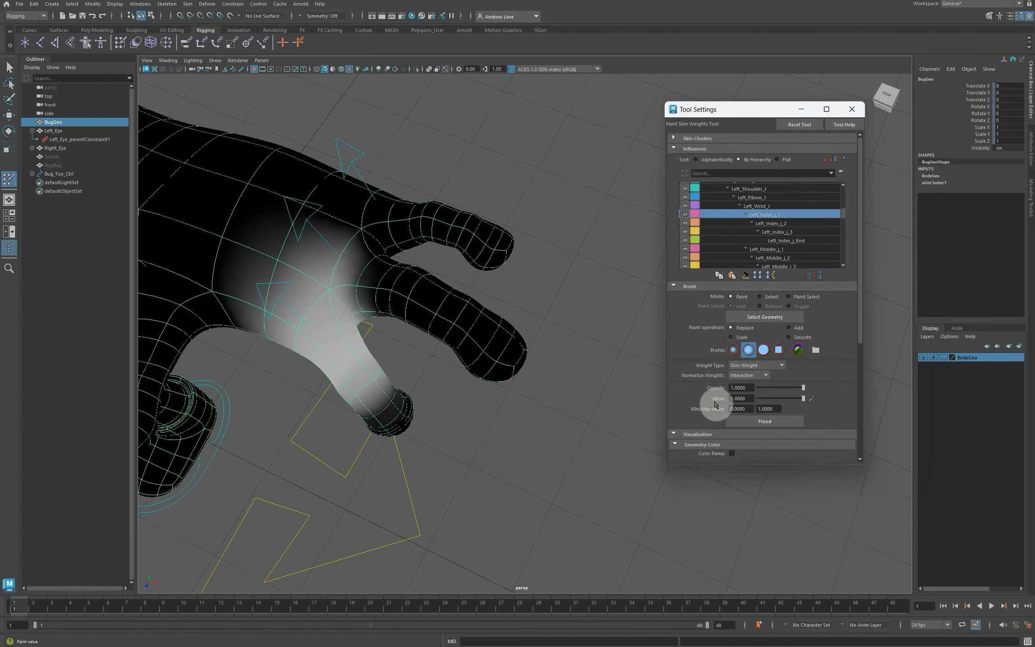
left_click(742, 398)
type("0")
key("Return")
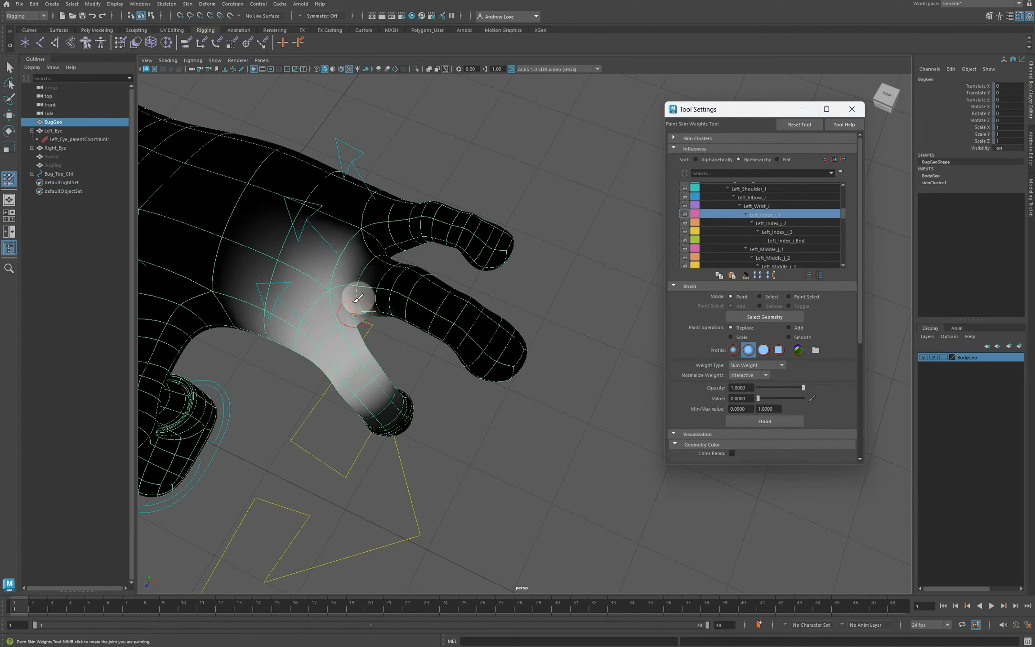
mouse_move(358, 296)
left_mouse_down()
mouse_move(307, 286)
mouse_move(289, 312)
mouse_move(293, 282)
mouse_move(261, 231)
mouse_move(368, 295)
left_mouse_up()
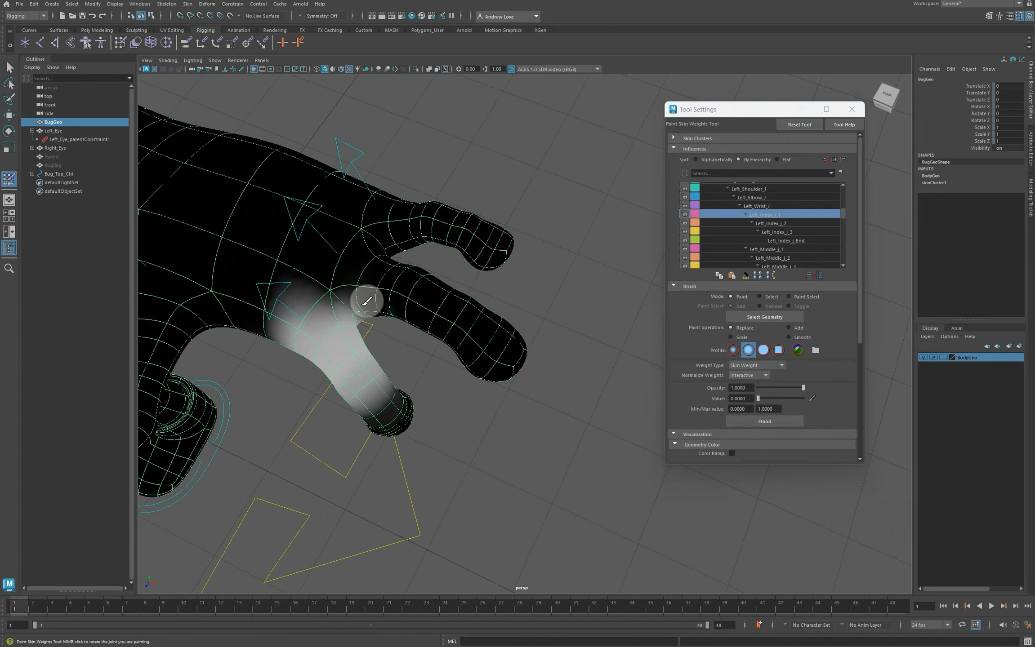
left_click_drag(277, 405, 312, 359, "alt")
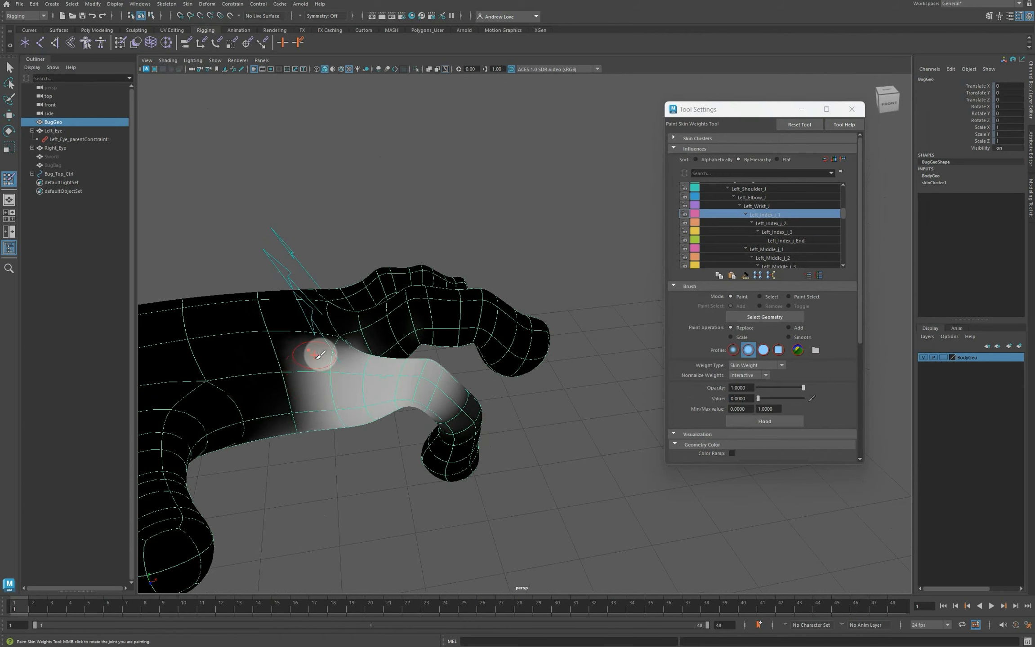
mouse_move(318, 397)
left_mouse_down("alt")
mouse_move(309, 370)
mouse_move(323, 156)
left_mouse_up("alt")
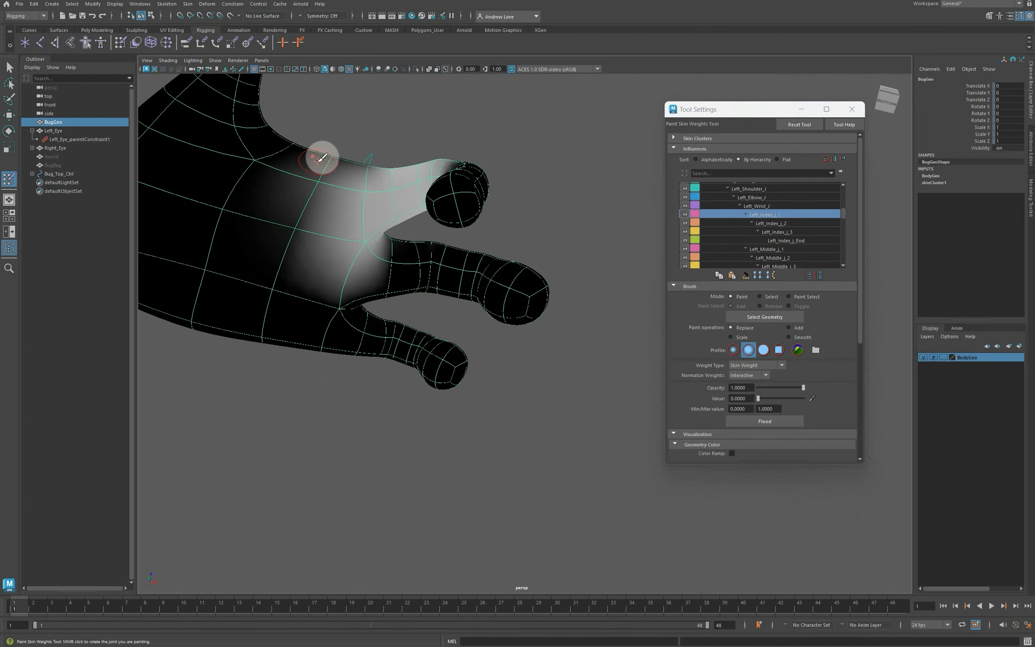
mouse_move(353, 197)
left_mouse_down()
mouse_move(358, 261)
mouse_move(369, 243)
mouse_move(351, 235)
mouse_move(340, 184)
mouse_move(358, 176)
mouse_move(325, 185)
mouse_move(324, 219)
mouse_move(324, 203)
mouse_move(239, 242)
mouse_move(269, 234)
left_mouse_up()
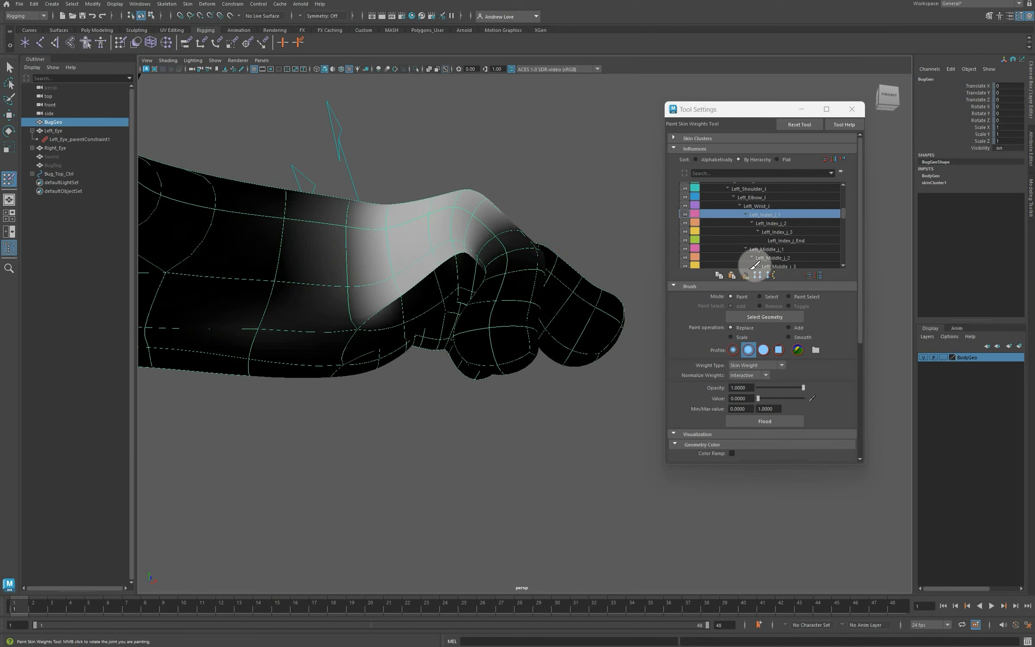
- Set the Replace brush value to 1 and paint full Left_Index_j_1 influence around the first segment of the index finger
double_click(747, 398)
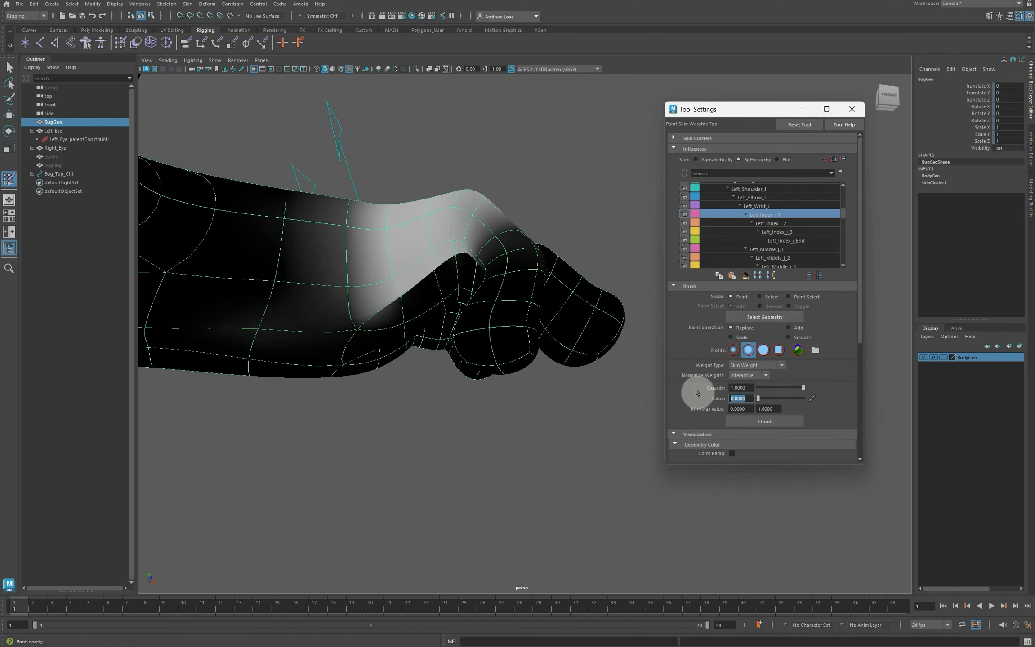
type("1")
key("Return")
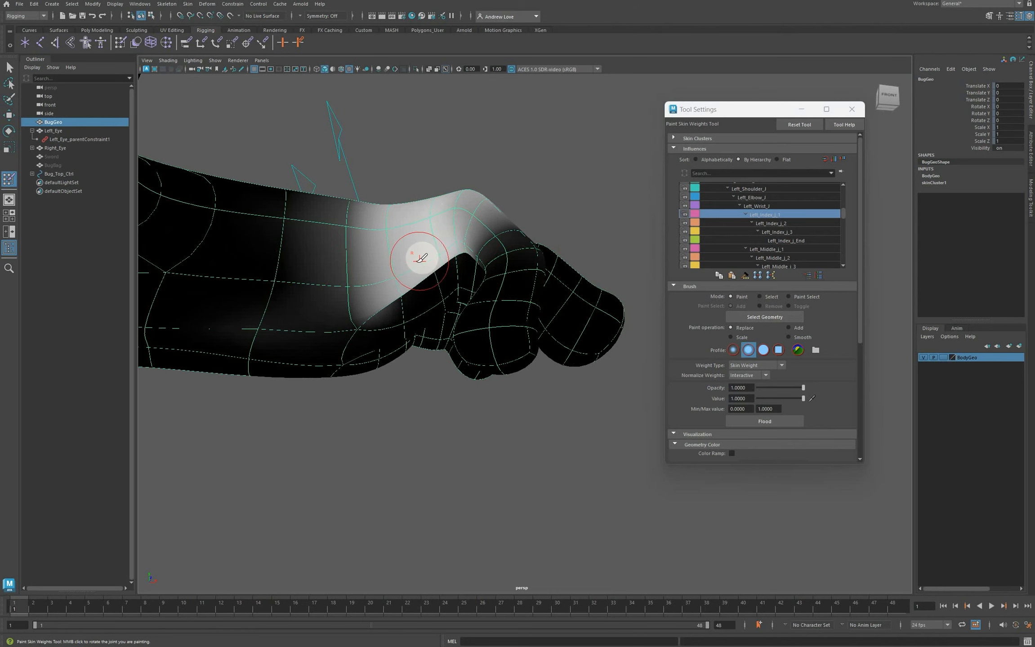
mouse_move(421, 258)
left_mouse_down("alt")
mouse_move(416, 307)
mouse_move(478, 397)
left_mouse_up("alt")
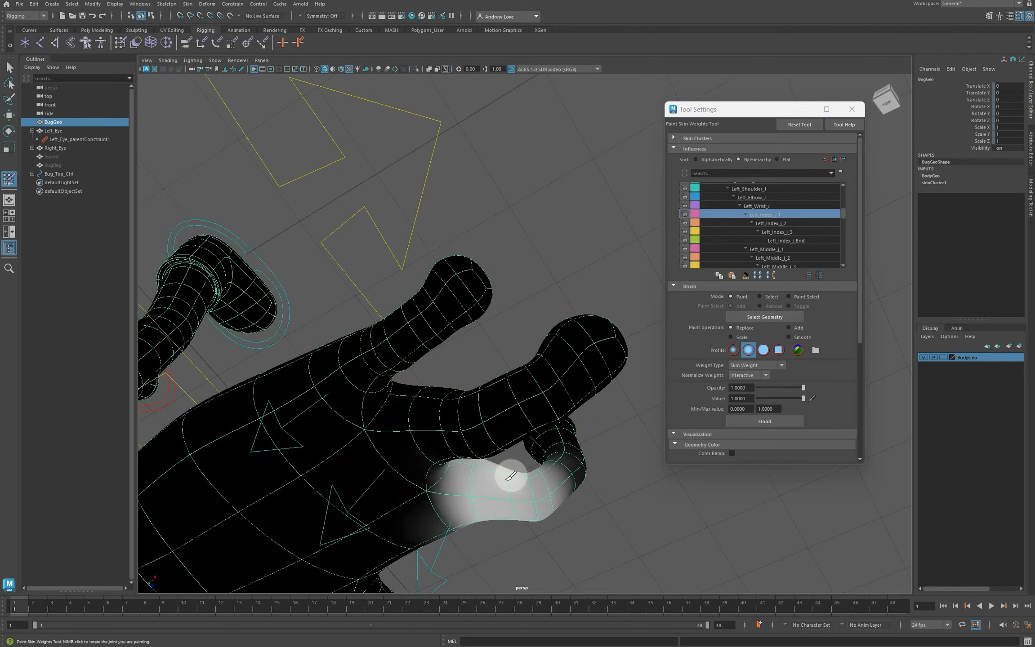
mouse_move(517, 463)
left_mouse_down()
mouse_move(514, 486)
mouse_move(487, 495)
mouse_move(527, 490)
mouse_move(493, 450)
mouse_move(488, 372)
mouse_move(551, 200)
mouse_move(527, 173)
mouse_move(545, 145)
mouse_move(529, 173)
mouse_move(598, 177)
left_mouse_up()
- Switch to Left_Index_j_2 and strengthen its influence around the middle segment of the bent index finger
left_click(784, 224)
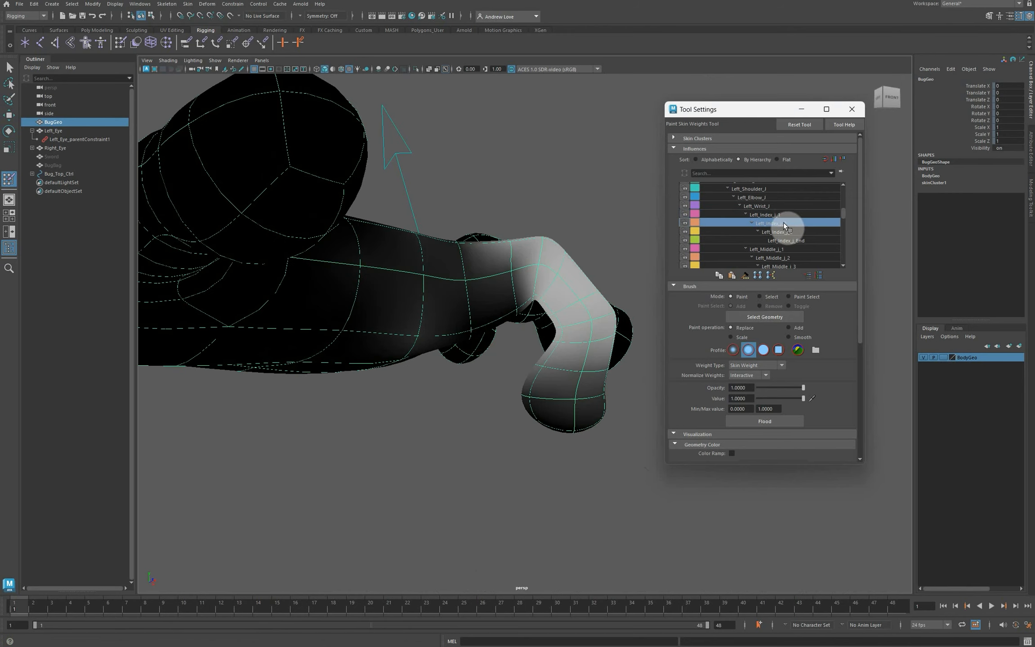
mouse_move(555, 310)
left_mouse_down()
mouse_move(581, 290)
mouse_move(627, 318)
mouse_move(673, 324)
mouse_move(631, 289)
mouse_move(487, 296)
left_mouse_up()
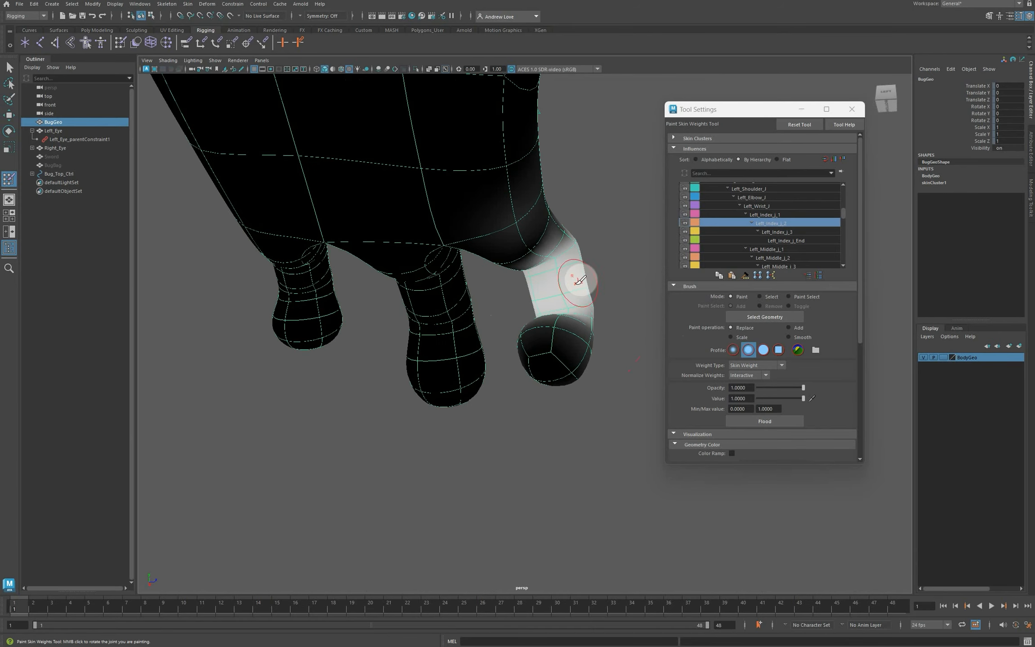
left_click_drag(579, 280, 546, 296, "alt")
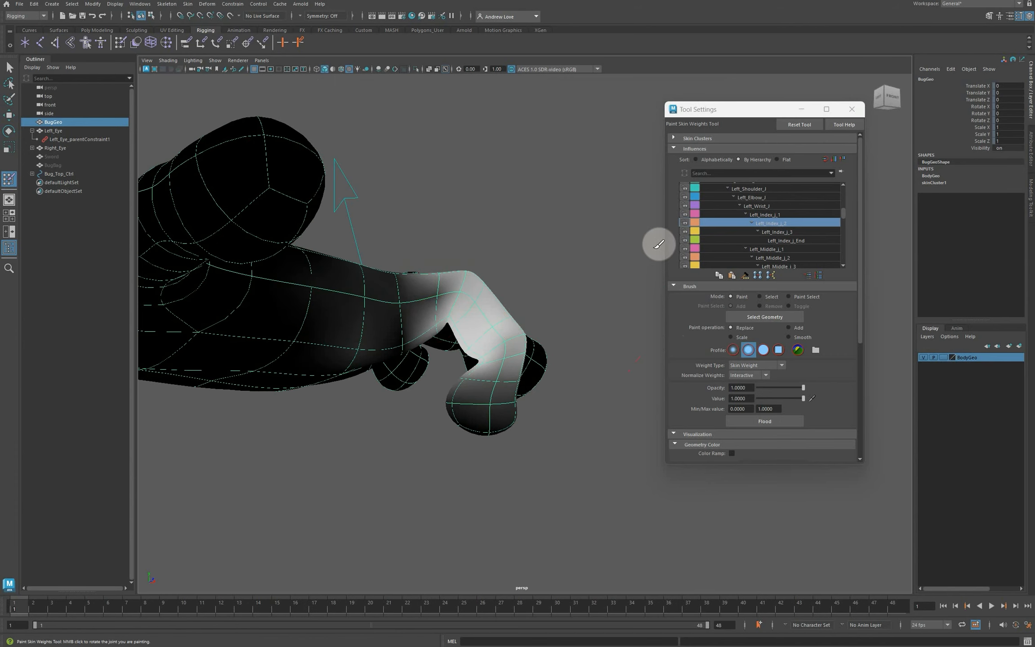
- Return to Left_Index_j_1 and paint full influence on the underside of the index finger just before the bent knuckle
left_click(743, 215)
left_click_drag(438, 326, 435, 326)
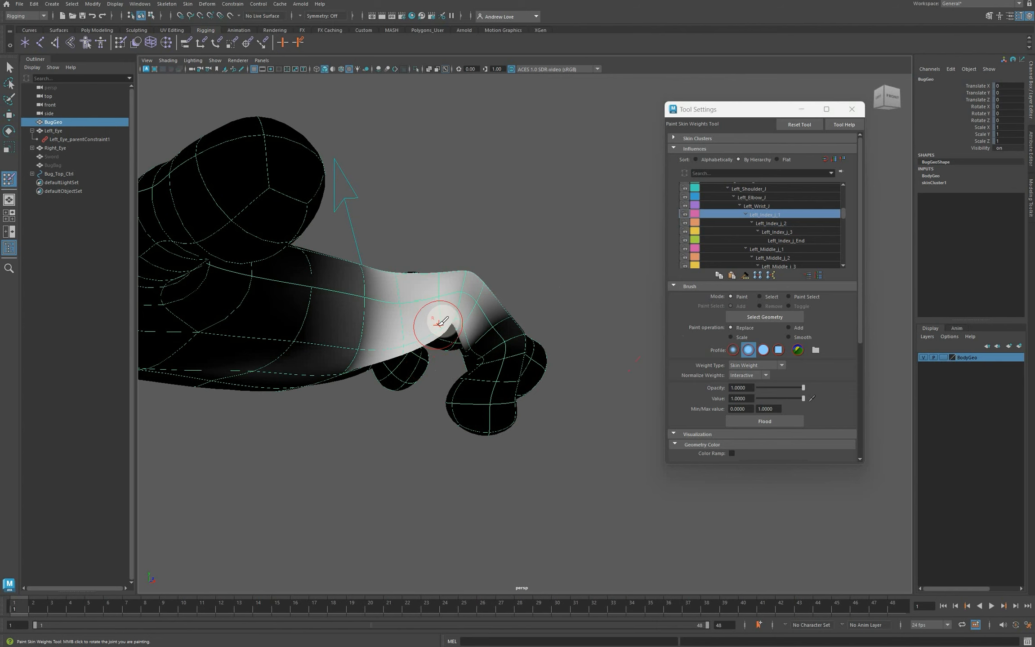
- Choose the Left_Index_j_2 influence and paint its skin weights at value 1 around the index finger's middle section
right_click_drag(438, 322, 562, 289, "alt")
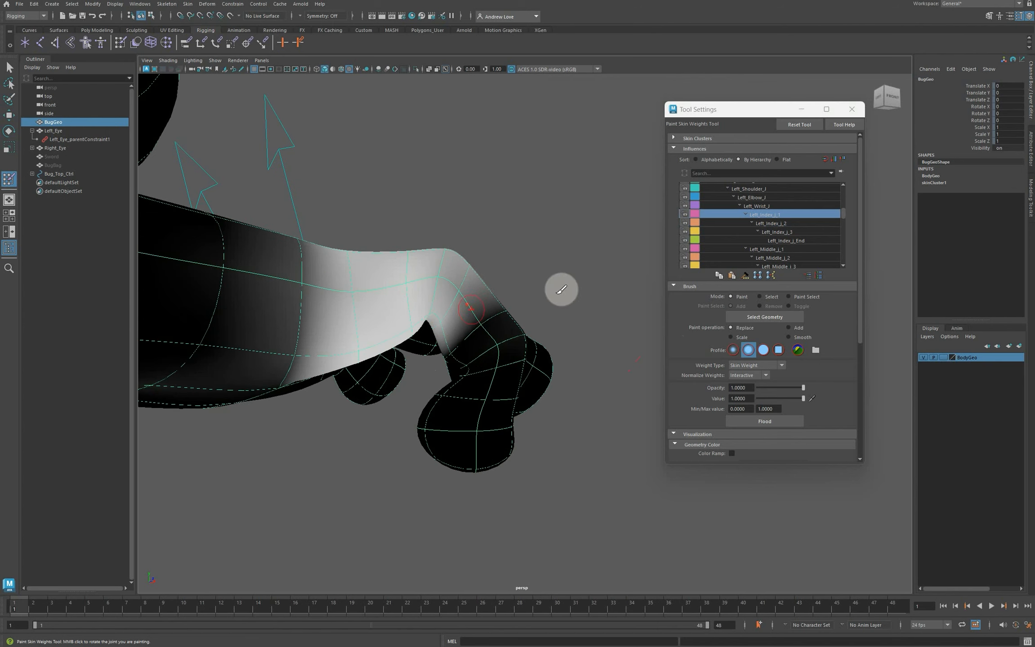
left_click(796, 223)
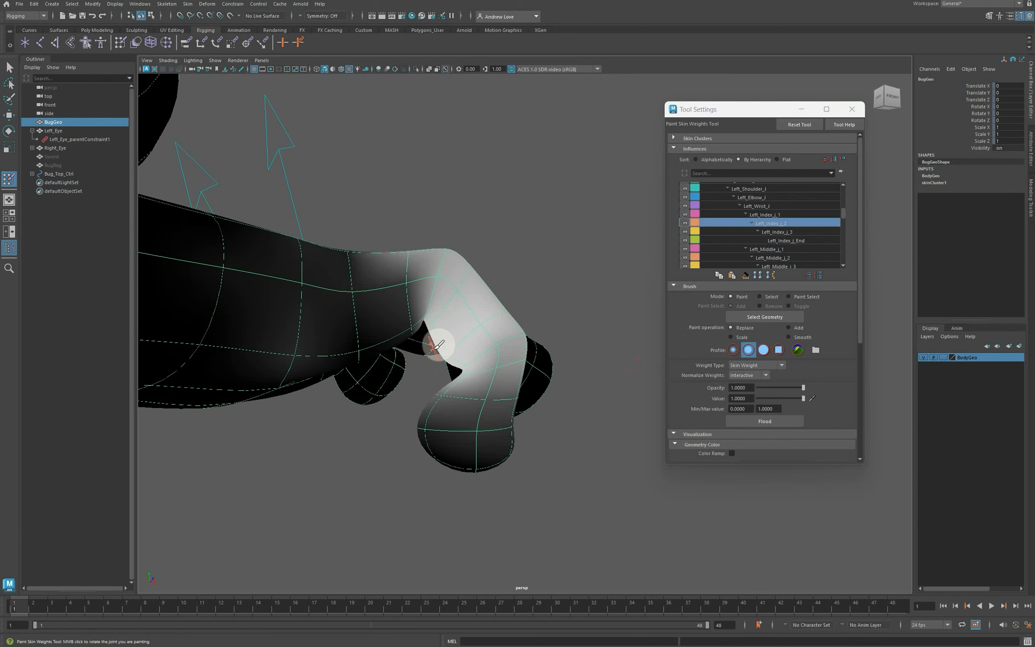
mouse_move(432, 346)
left_mouse_down("alt")
mouse_move(524, 317)
mouse_move(552, 321)
mouse_move(379, 344)
mouse_move(370, 358)
mouse_move(443, 359)
left_mouse_up("alt")
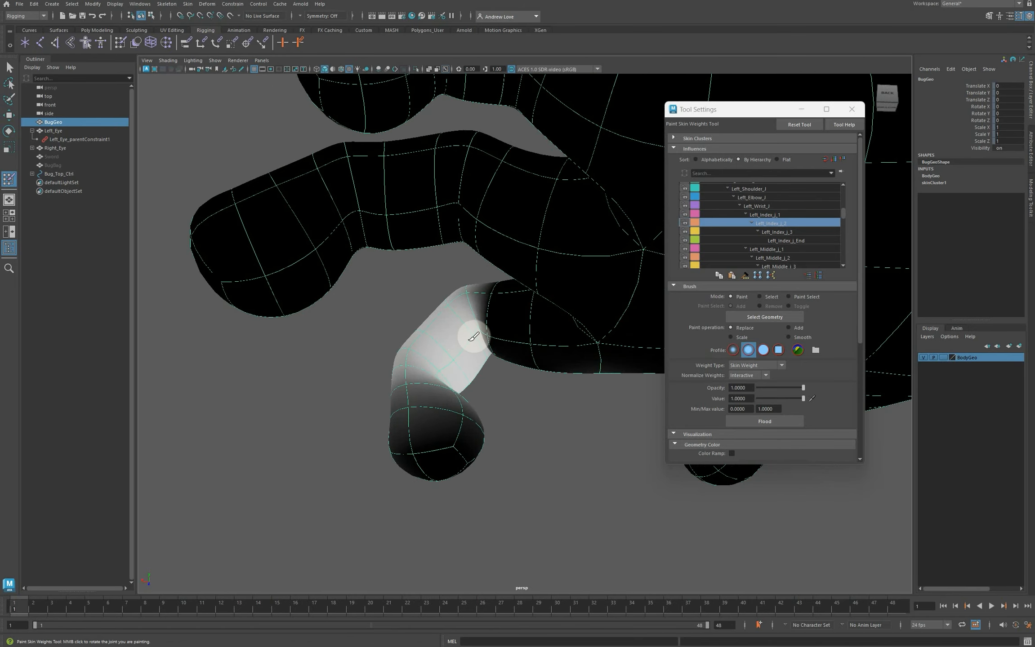
left_click_drag(328, 363, 482, 421, "alt")
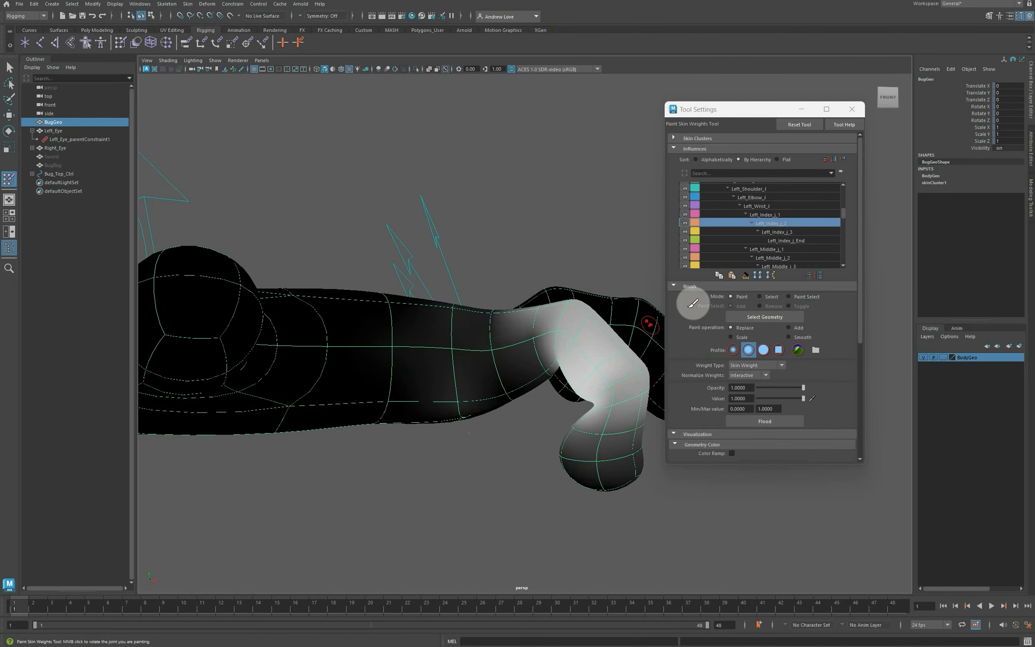
- Choose the Left_Index_j_3 influence and paint its skin weights at value 1 all around the index fingertip
left_click(771, 234)
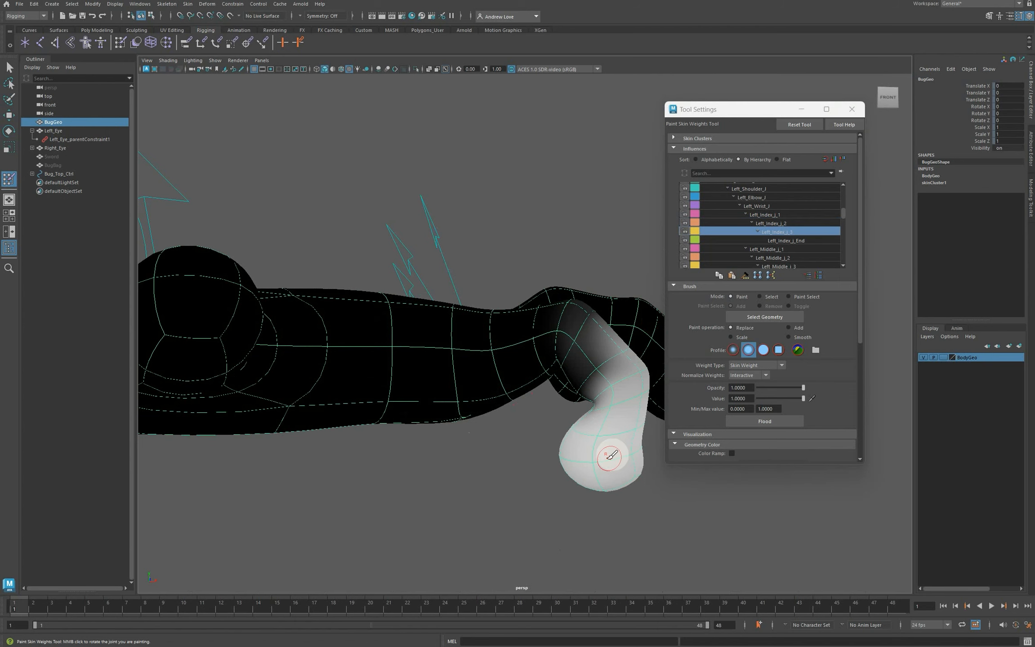
left_click_drag(593, 465, 539, 472, "alt")
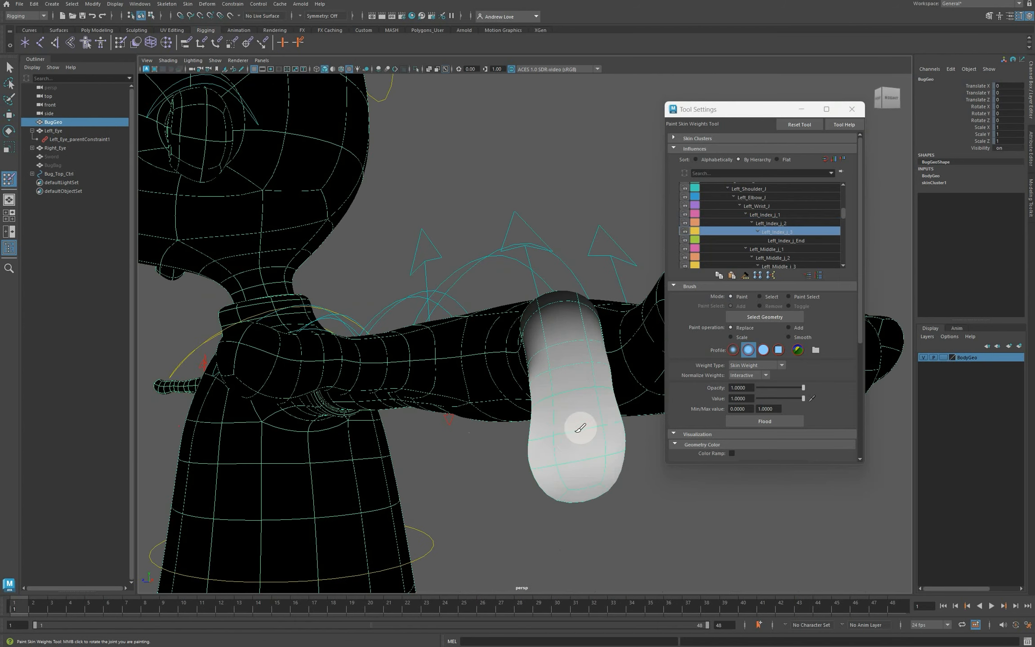
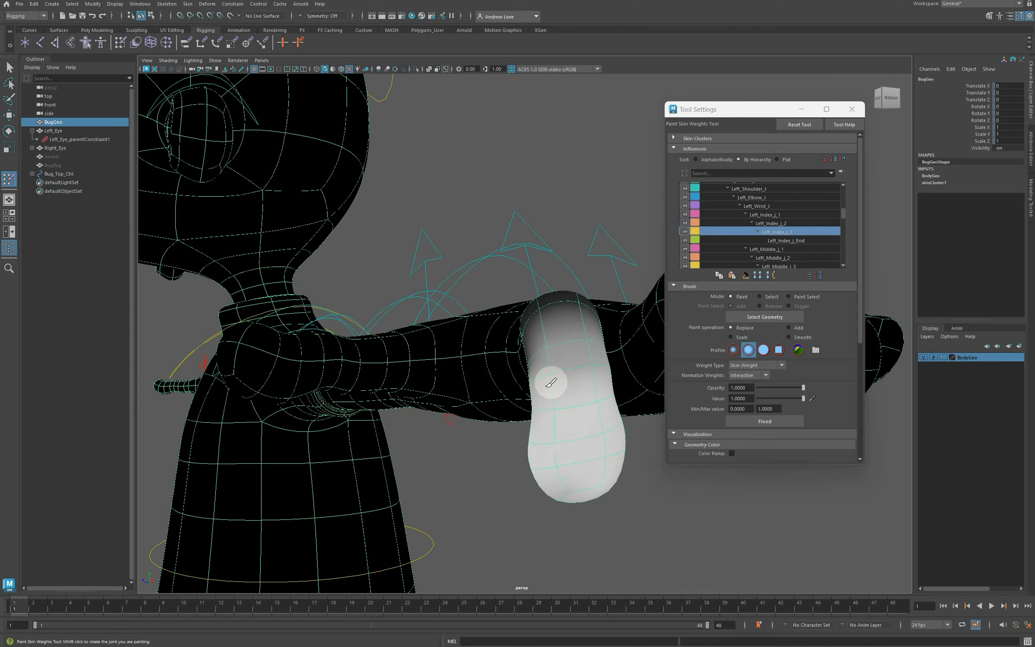
mouse_move(517, 453)
left_mouse_down("alt")
mouse_move(642, 439)
mouse_move(553, 458)
left_mouse_up("alt")
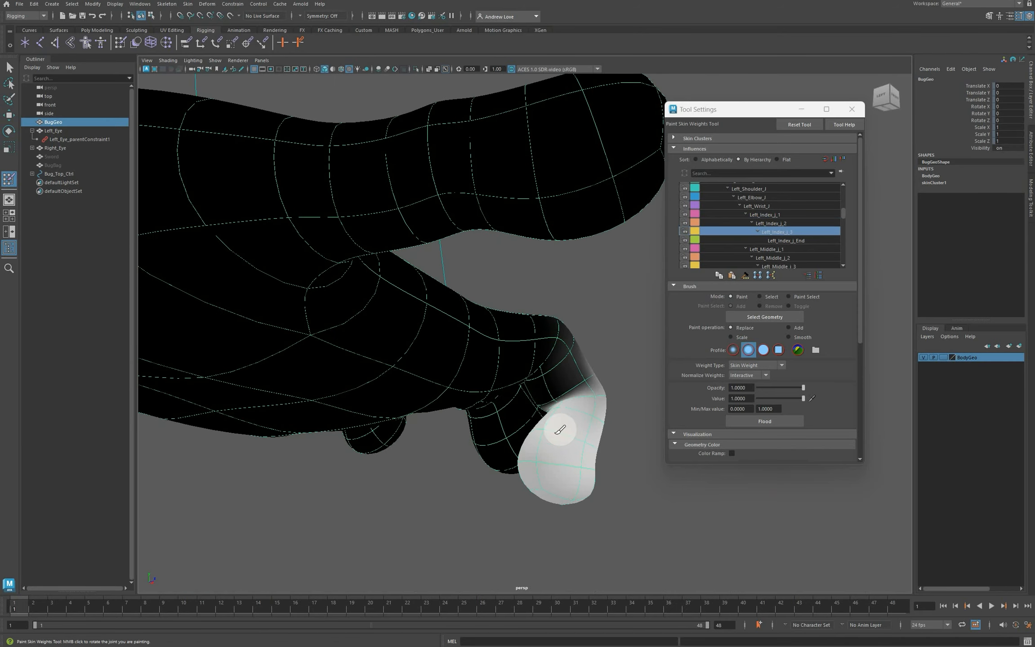
mouse_move(550, 443)
left_mouse_down("alt")
mouse_move(631, 460)
mouse_move(473, 443)
left_mouse_up("alt")
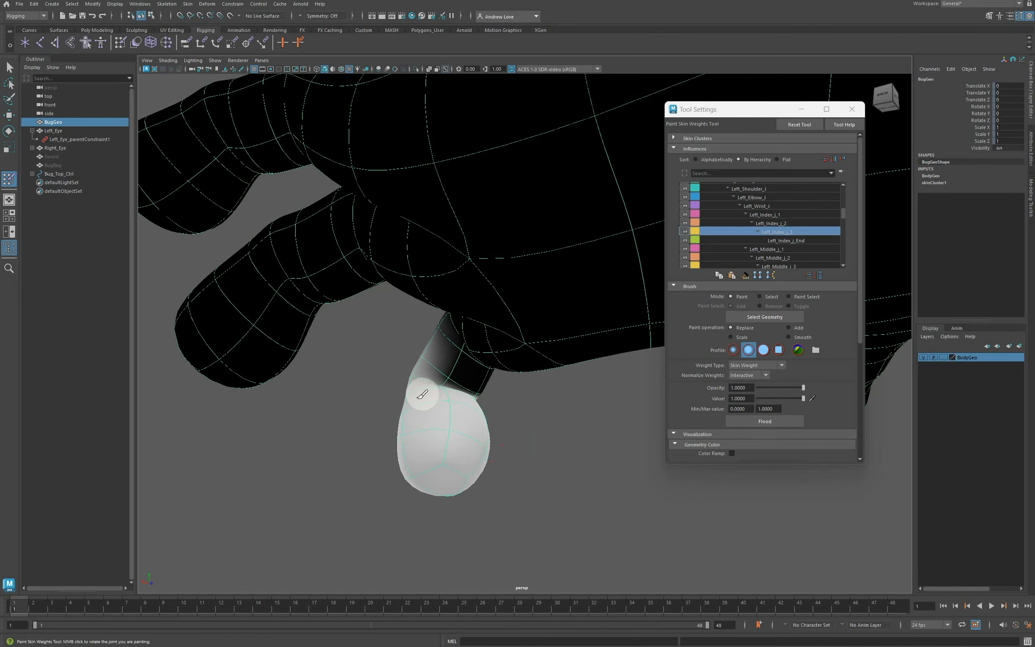
mouse_move(388, 416)
left_mouse_down("alt")
mouse_move(438, 432)
mouse_move(451, 406)
left_mouse_up("alt")
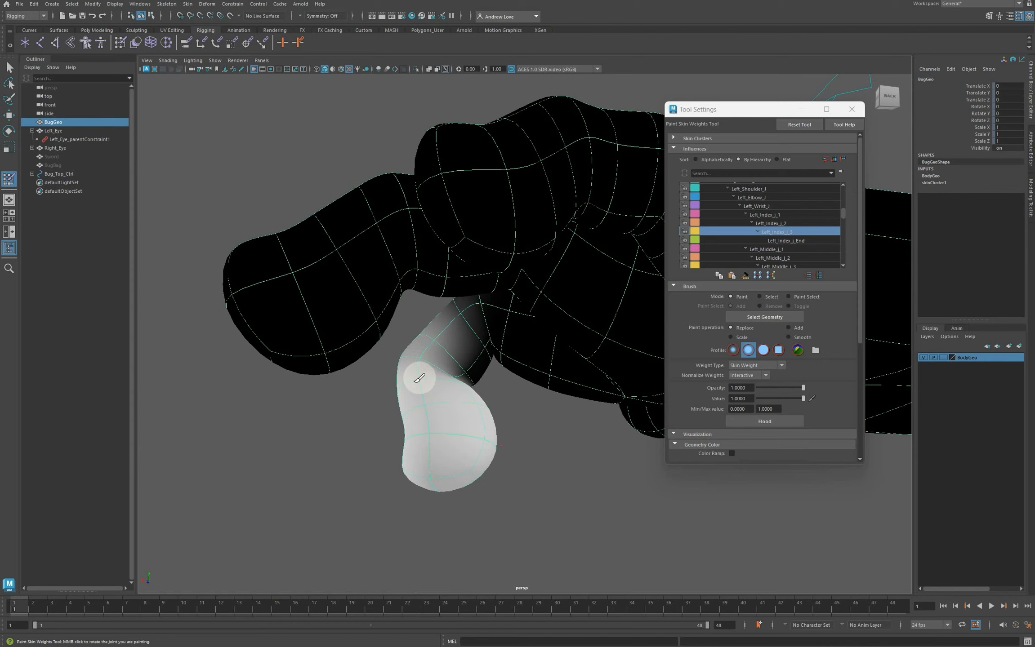
mouse_move(316, 470)
left_mouse_down("alt")
mouse_move(469, 463)
mouse_move(504, 476)
mouse_move(493, 481)
left_mouse_up("alt")
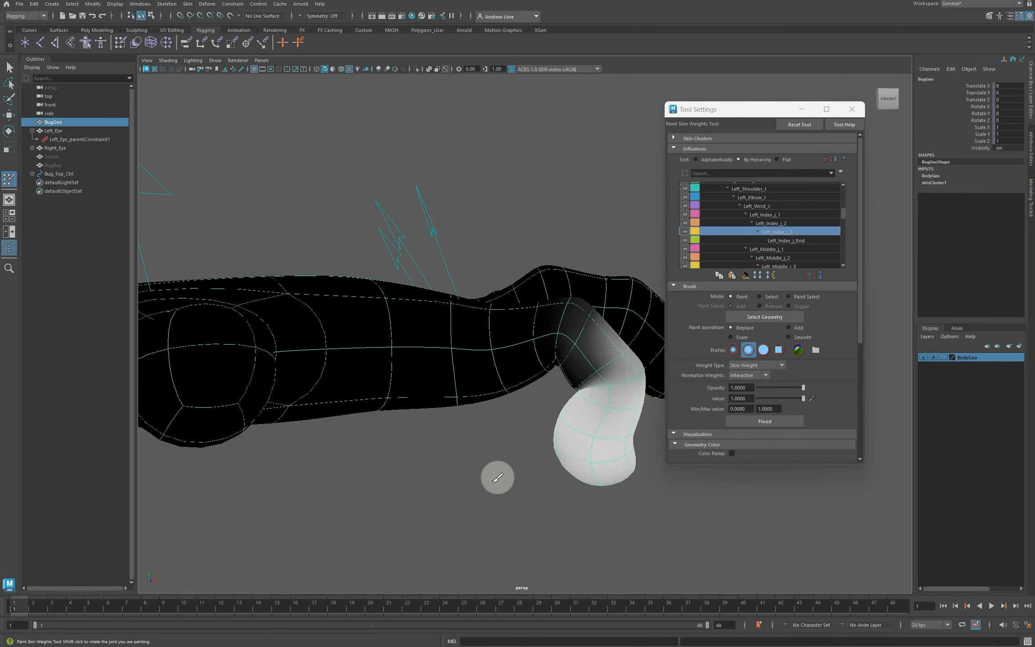
- Close the paint tool settings, select the bent left finger controls, and reset their rotations and Bend to 0
left_click(851, 108)
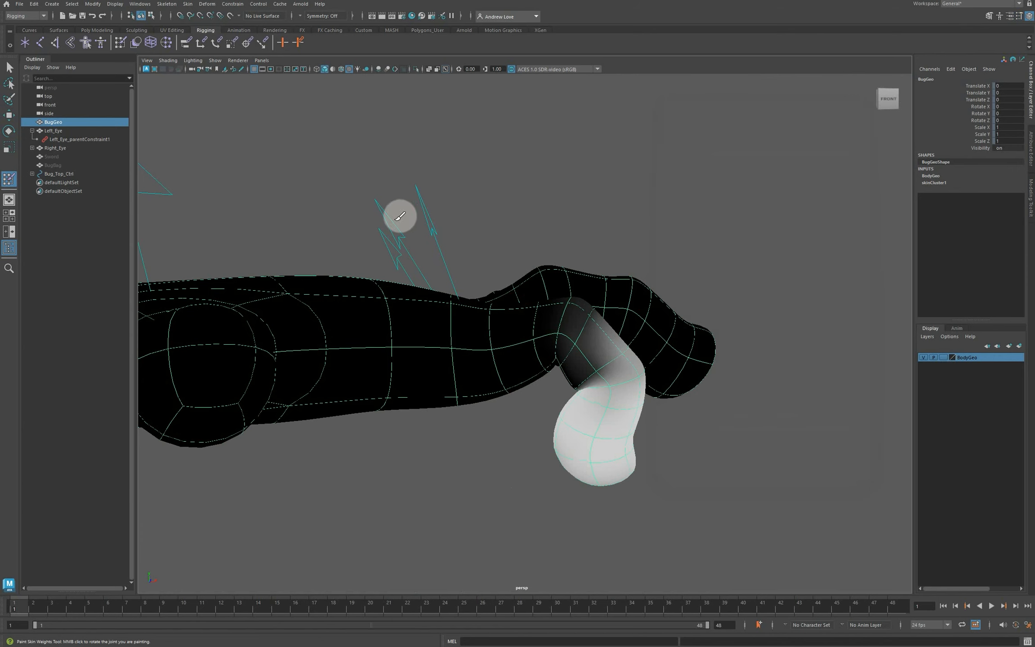
left_click(9, 67)
left_click_drag(439, 219, 442, 218)
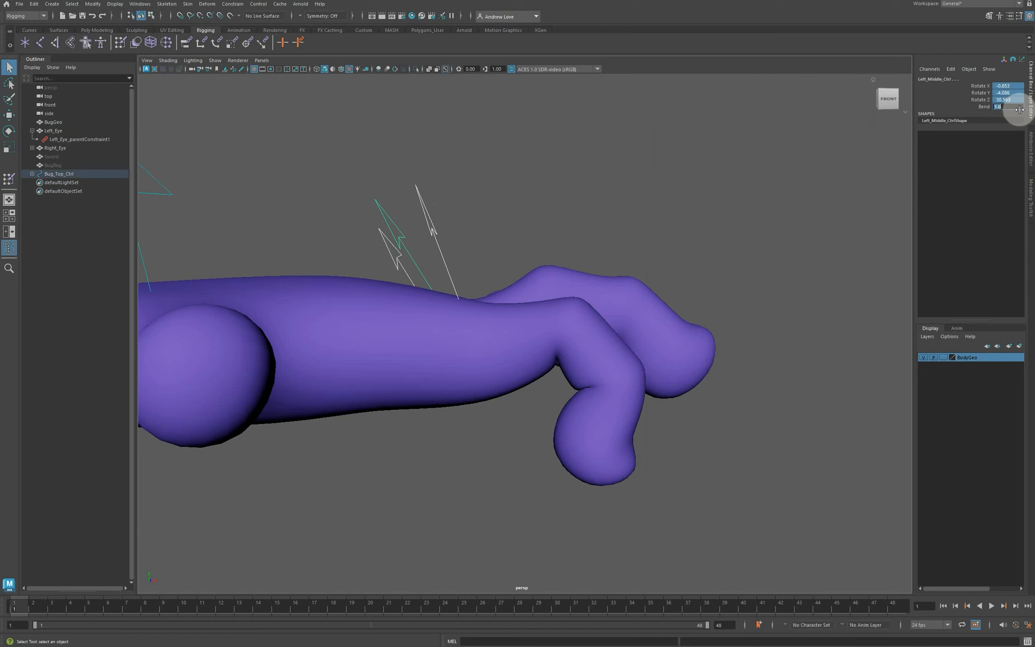
key("Return")
scroll(607, 216, "down", 7)
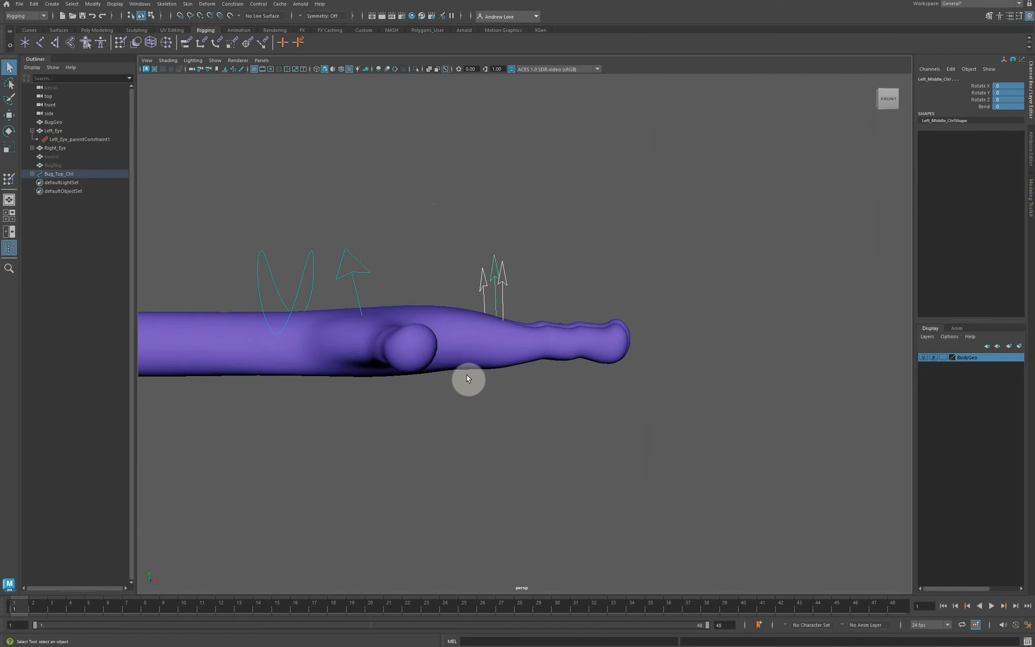
- Pose the left thumb by rotating its control about 34 degrees in X and raising its Bend to 4.9
left_click_drag(463, 372, 493, 387, "alt")
left_click(349, 290)
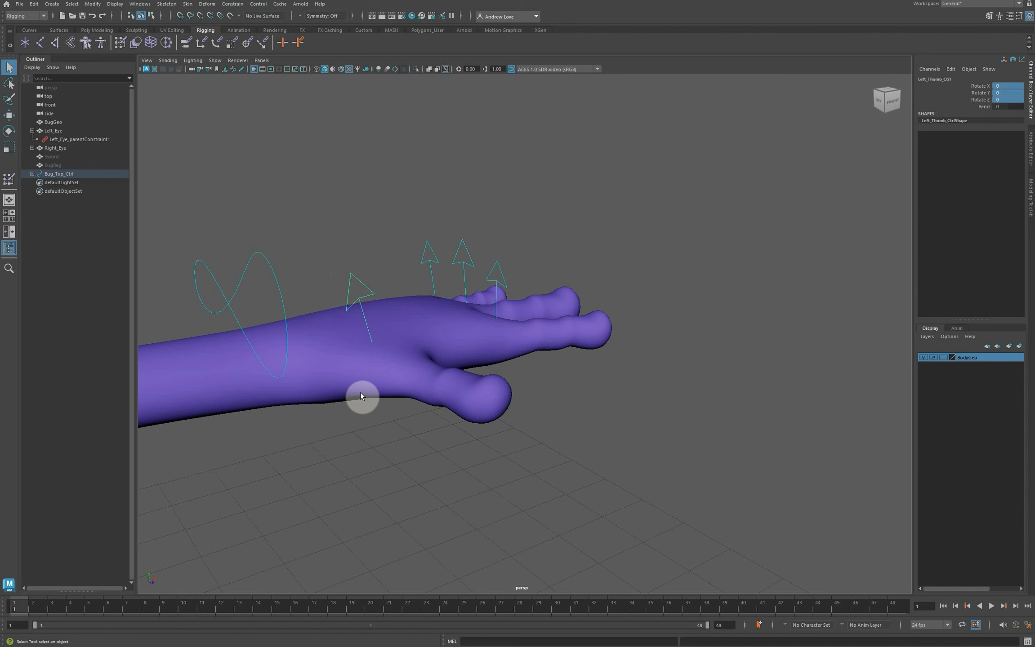
left_click(343, 401)
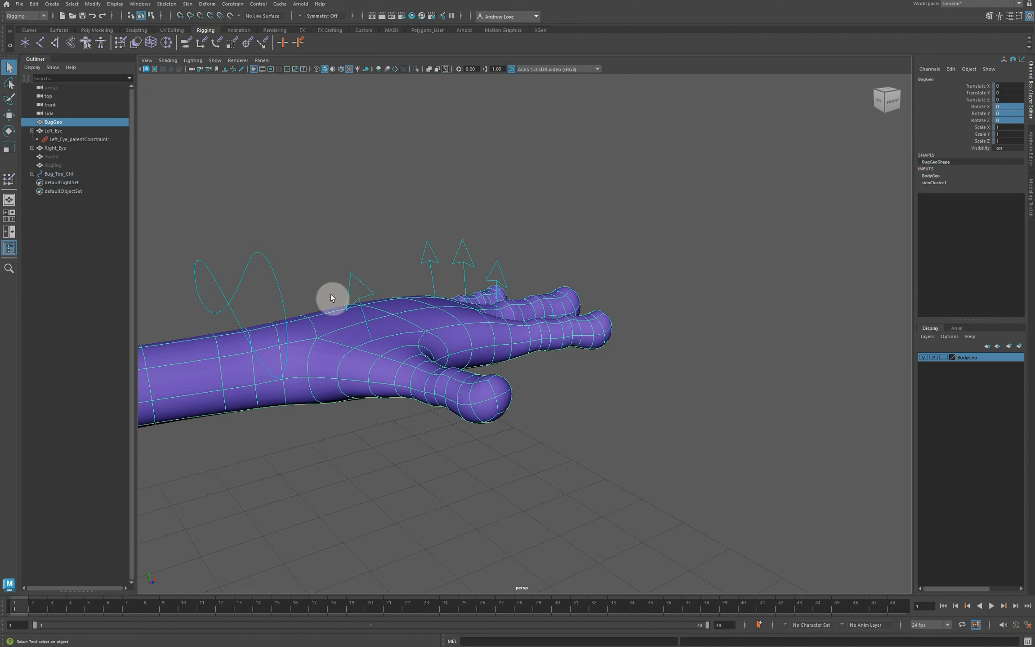
left_click(348, 291)
key("e")
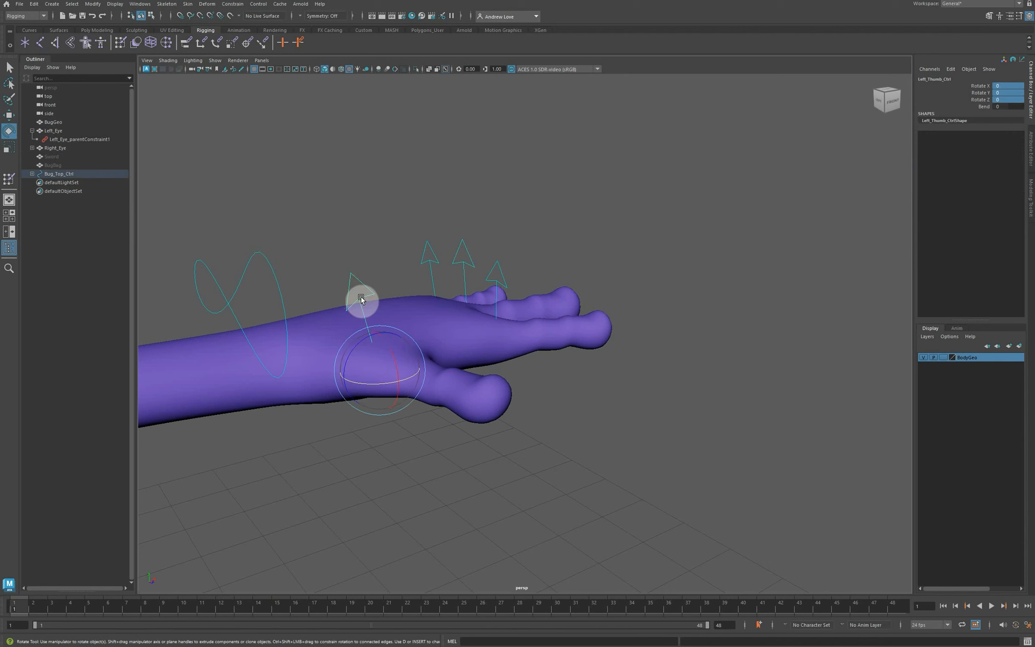
left_click_drag(395, 360, 394, 375)
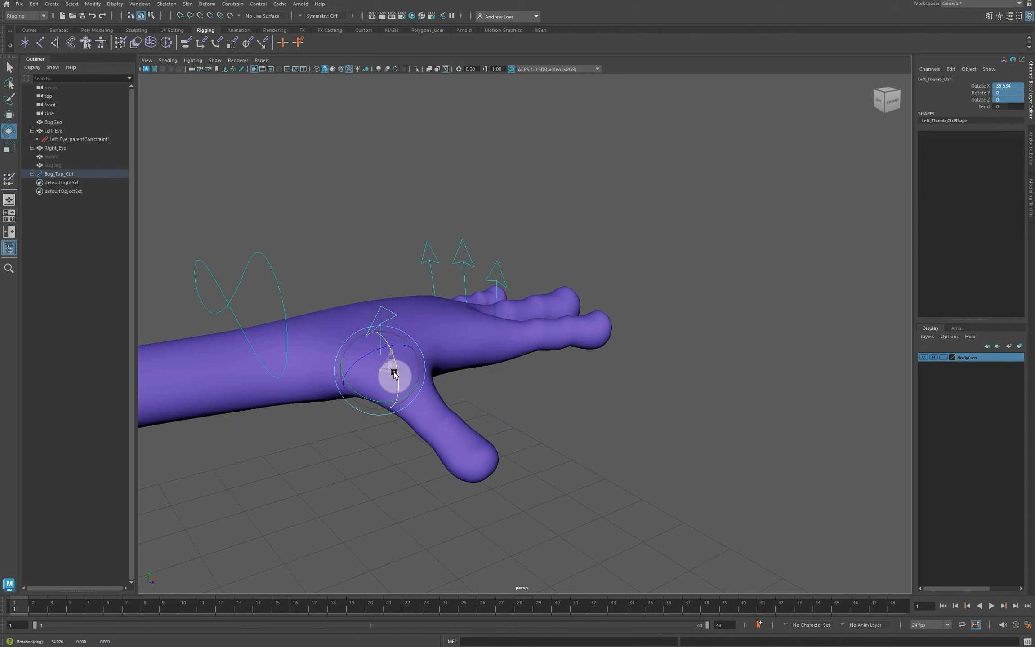
left_click(983, 106)
middle_click_drag(687, 160, 706, 162)
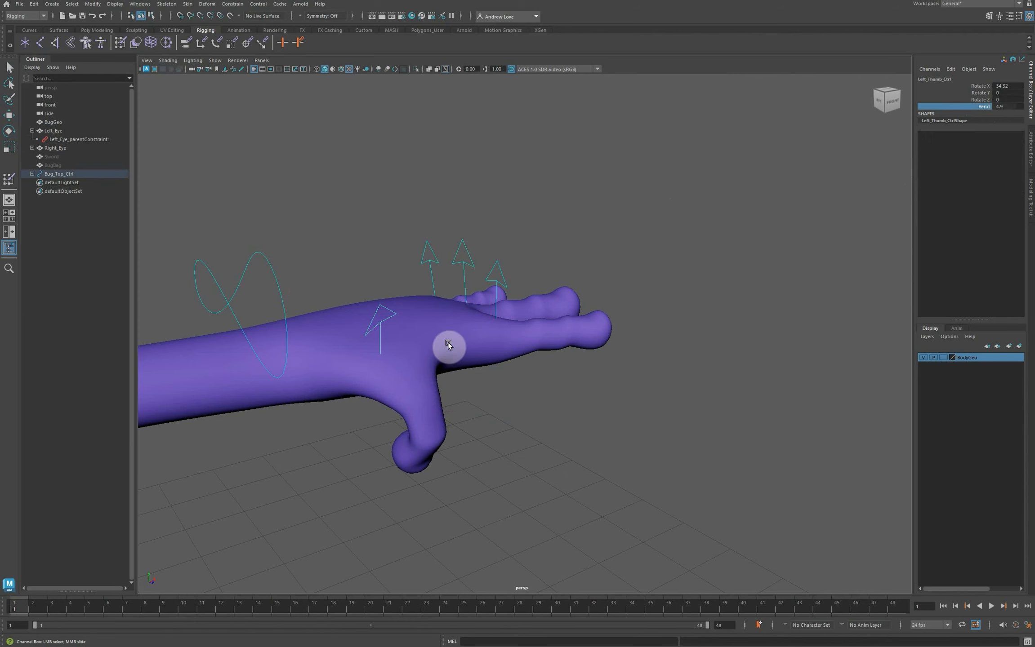
- Resume Paint Skin Weights on the body mesh with its tool settings shown, and choose the Left_Thumb_j_1 influence
left_click(349, 303)
left_click(9, 179)
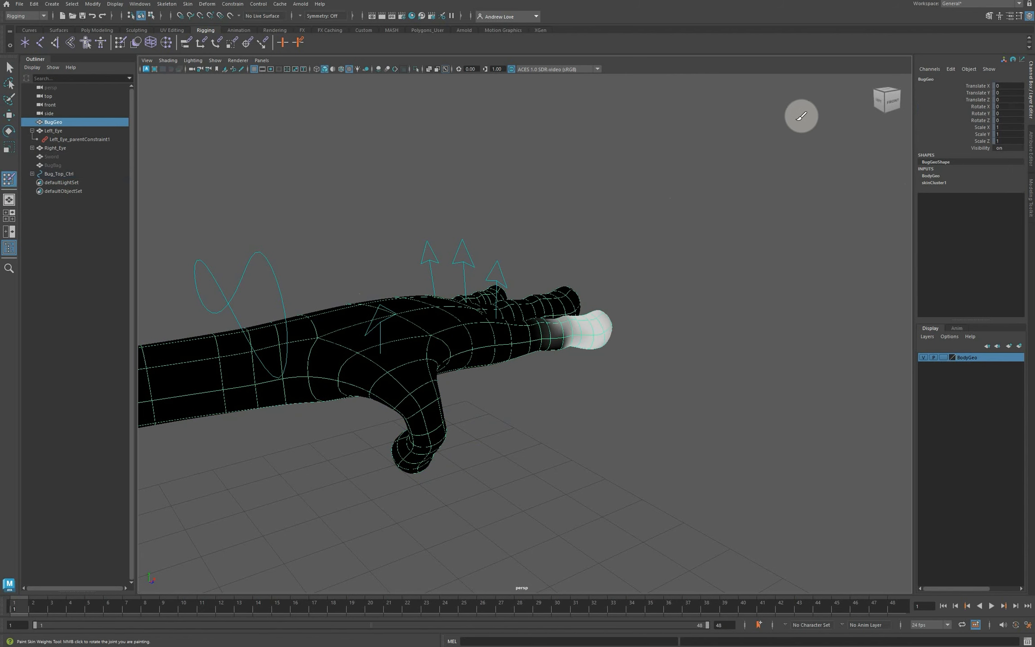
left_click(1020, 17)
scroll(800, 232, "down", 3)
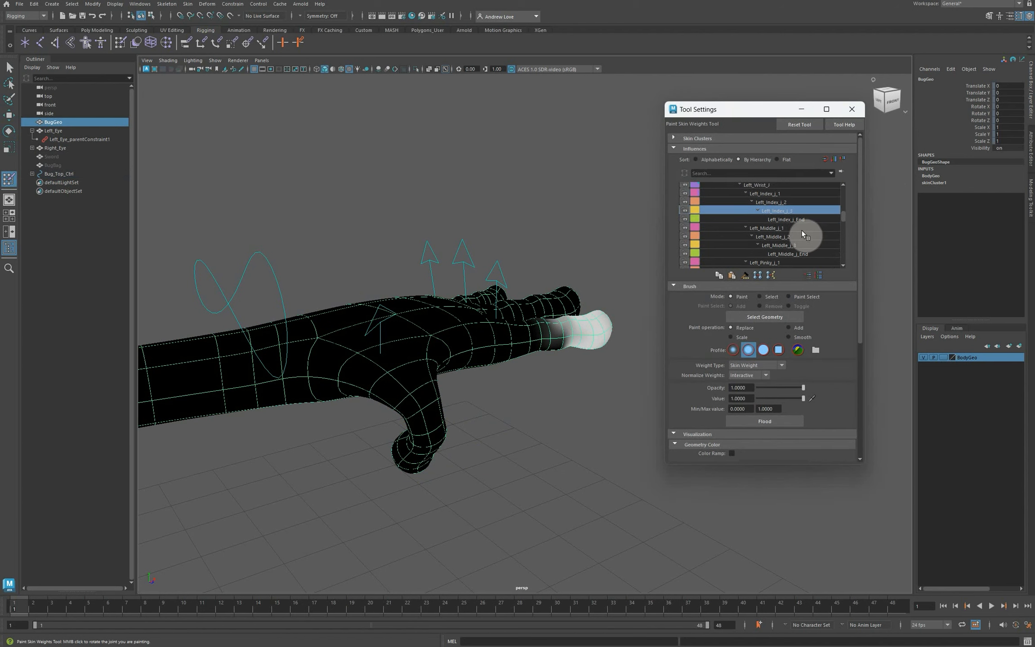
scroll(801, 230, "down", 1)
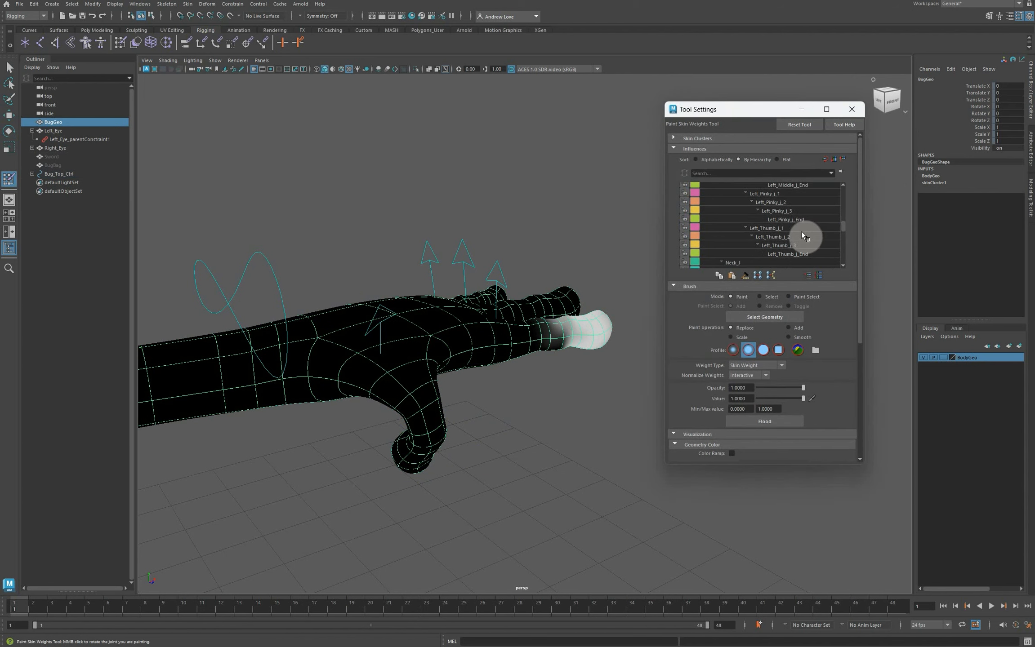
scroll(642, 333, "up", 3)
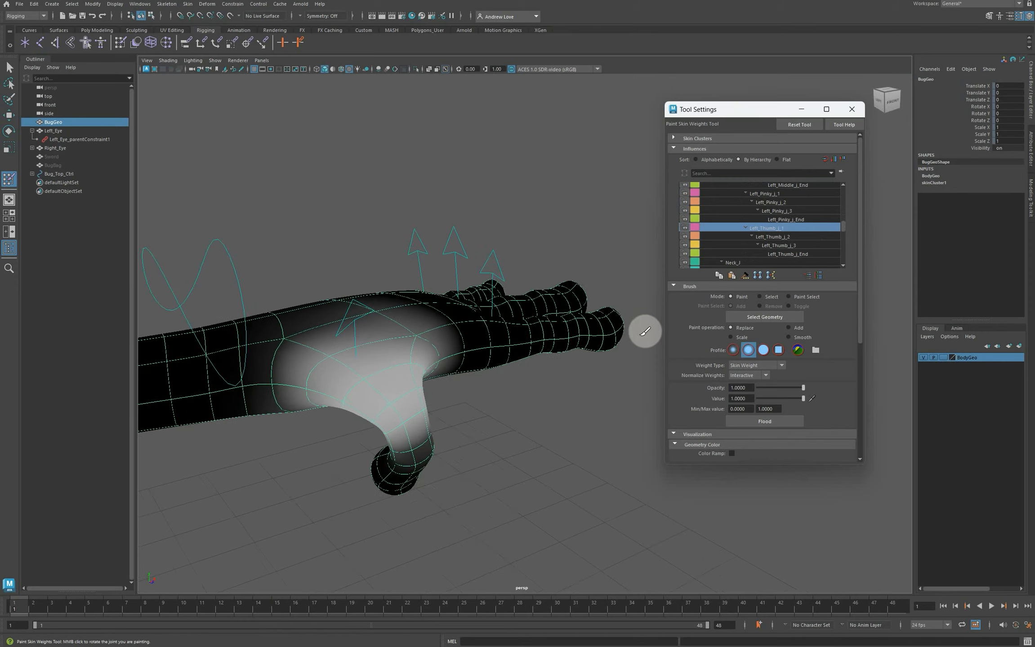
scroll(586, 437, "up", 3)
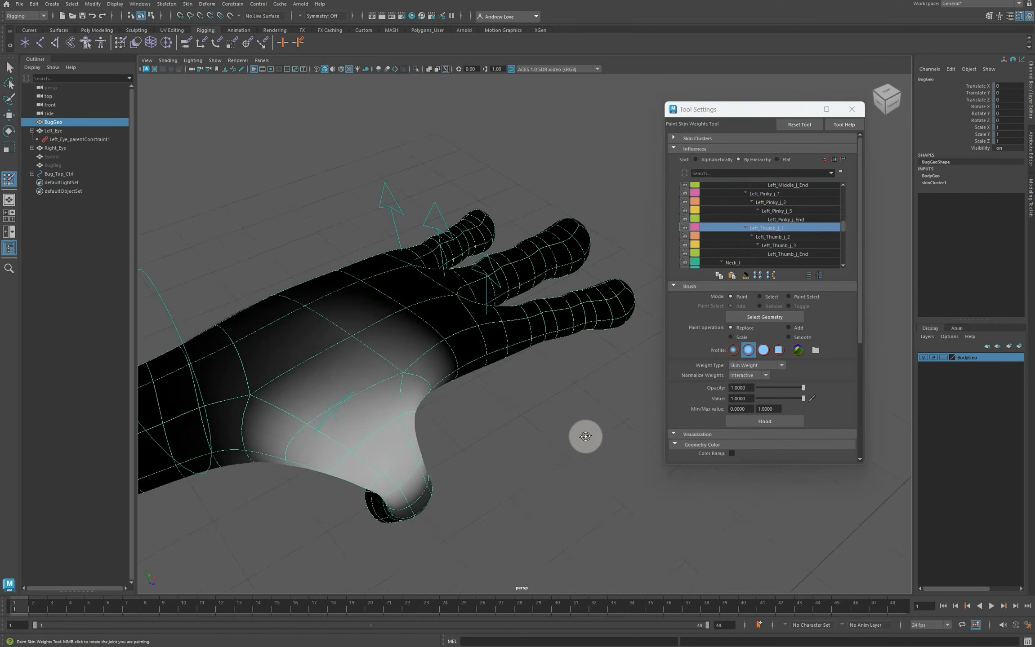
left_click_drag(585, 436, 561, 400, "alt")
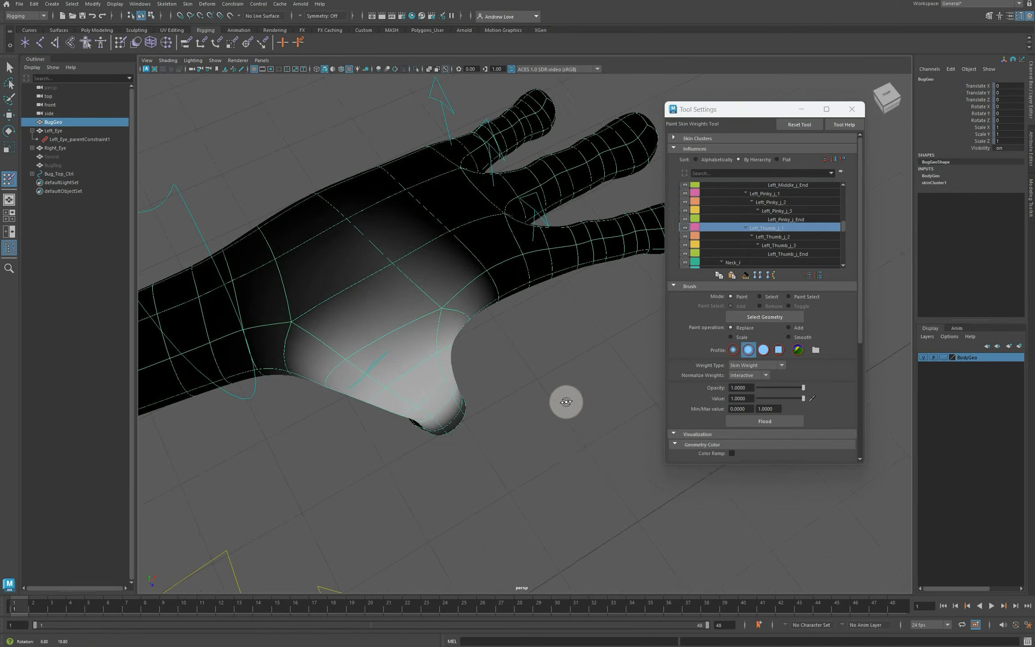
- Set the paint value to 0, adjust the brush size, and remove Left_Thumb_j_1 influence from the back of the hand near the wrist and knuckles
double_click(748, 399)
type("0")
key("Return")
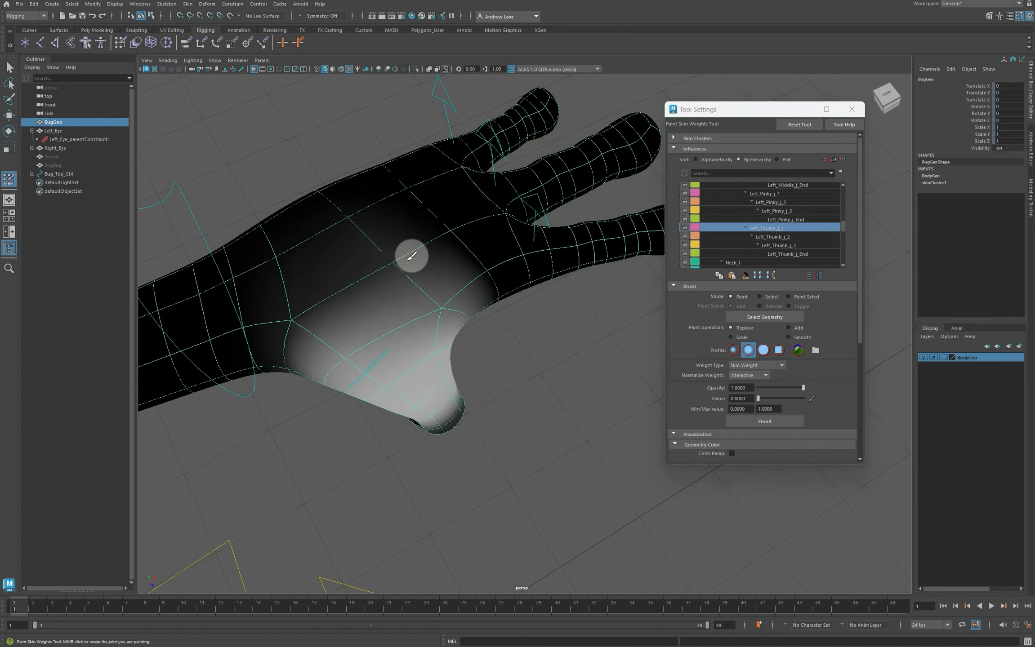
left_click(401, 264)
key("b")
left_click_drag(390, 262, 392, 263)
left_click(452, 285)
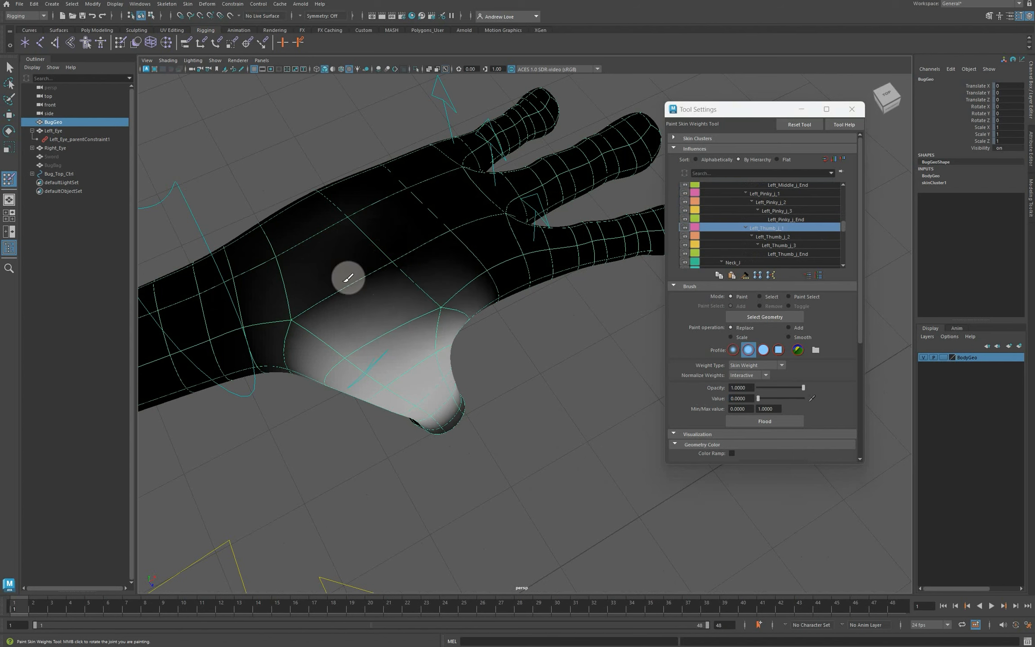
left_click(298, 313)
left_click(351, 359)
left_click(335, 347)
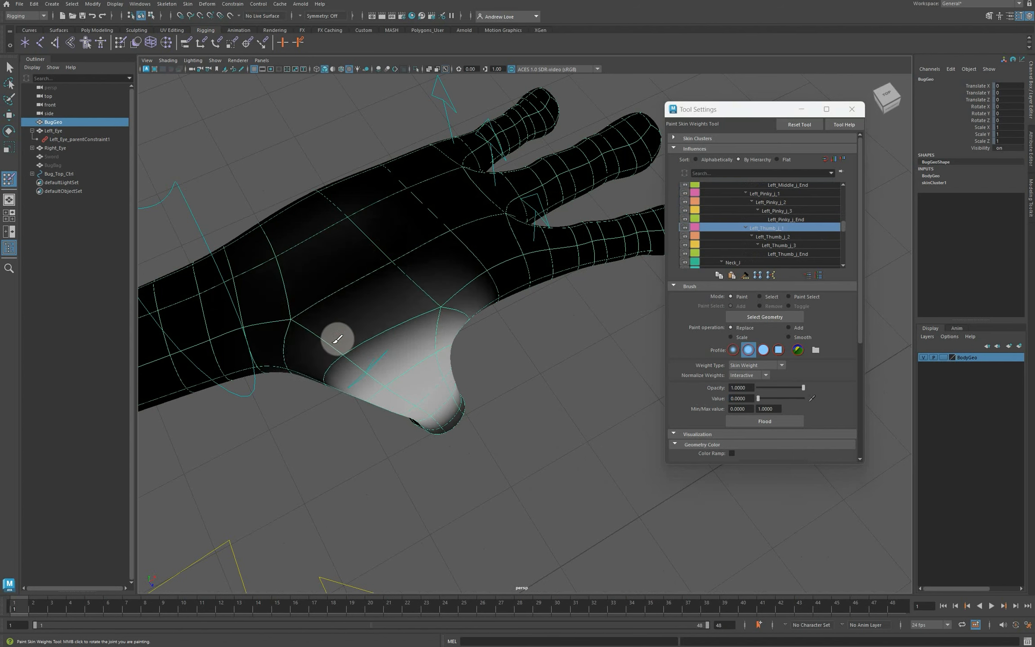
left_click(451, 298)
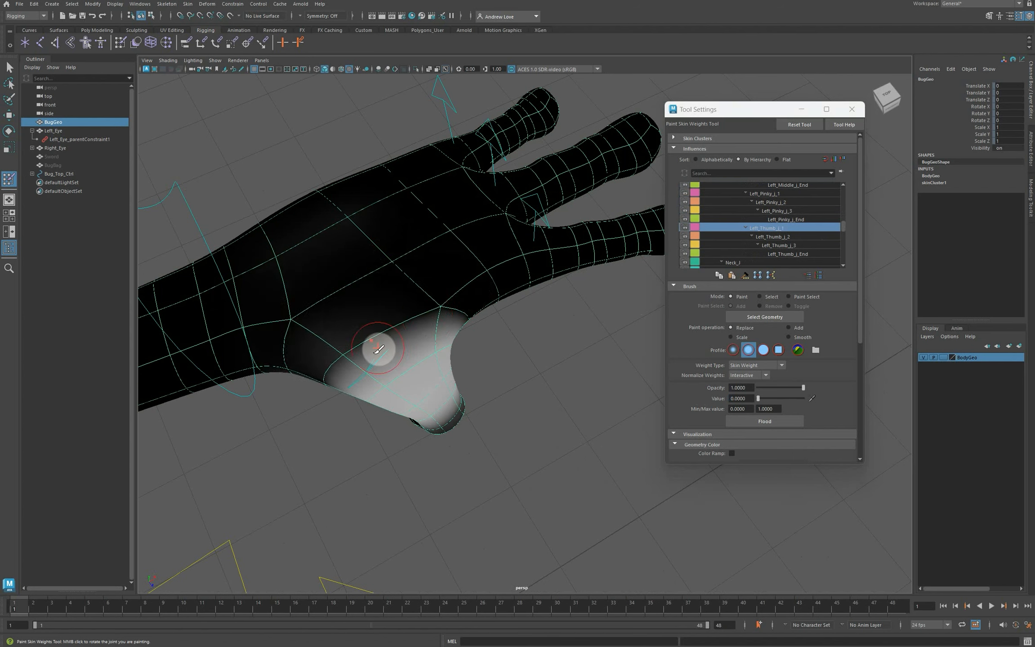
- Remove the stray Left_Thumb_j_1 influence from the palm side of the hand
left_click_drag(341, 421, 371, 349, "alt")
left_click(347, 261)
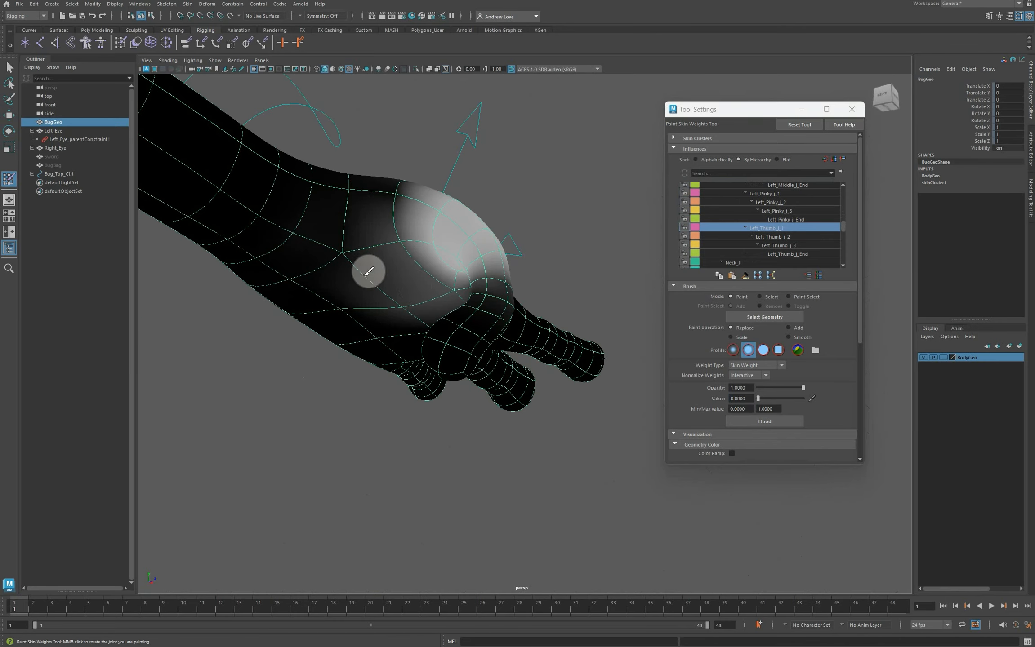
left_click(394, 302)
mouse_move(376, 295)
left_mouse_down()
mouse_move(455, 286)
mouse_move(388, 280)
mouse_move(330, 232)
mouse_move(341, 275)
mouse_move(333, 238)
mouse_move(270, 296)
mouse_move(234, 270)
mouse_move(273, 270)
mouse_move(261, 285)
mouse_move(323, 294)
left_mouse_up()
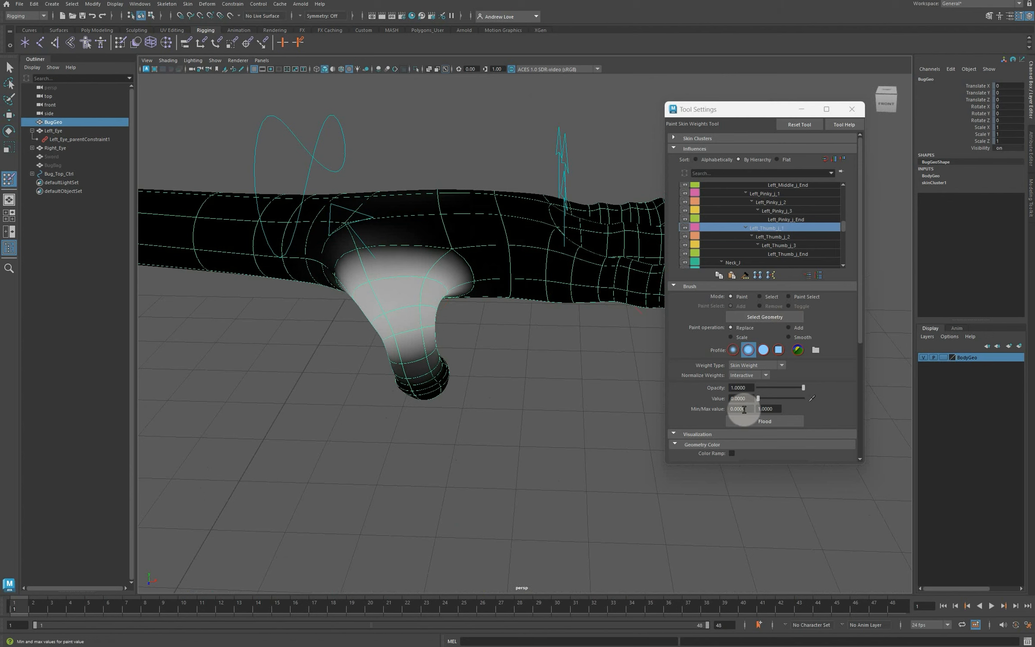
- Set the paint value to 1 and strengthen Left_Thumb_j_1 weights around the base of the thumb
left_click_drag(748, 400, 648, 396)
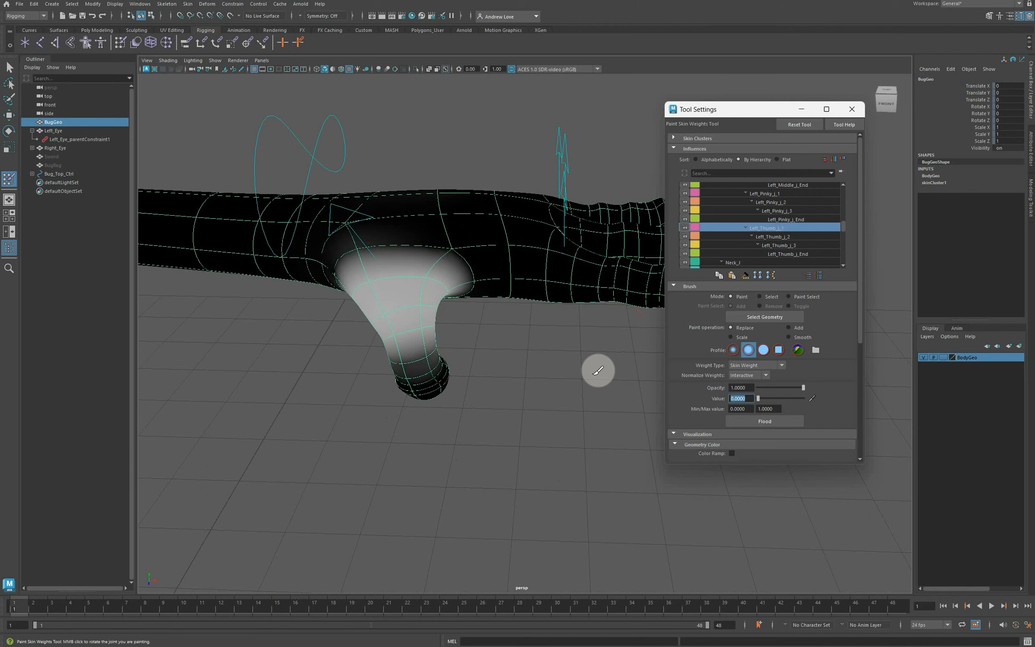
left_click_drag(409, 464, 488, 433, "alt")
mouse_move(474, 257)
left_mouse_down()
mouse_move(439, 238)
mouse_move(471, 284)
mouse_move(464, 259)
mouse_move(485, 249)
mouse_move(463, 234)
mouse_move(455, 203)
mouse_move(471, 224)
mouse_move(508, 235)
mouse_move(492, 245)
mouse_move(485, 236)
mouse_move(503, 243)
mouse_move(519, 231)
mouse_move(593, 227)
left_mouse_up()
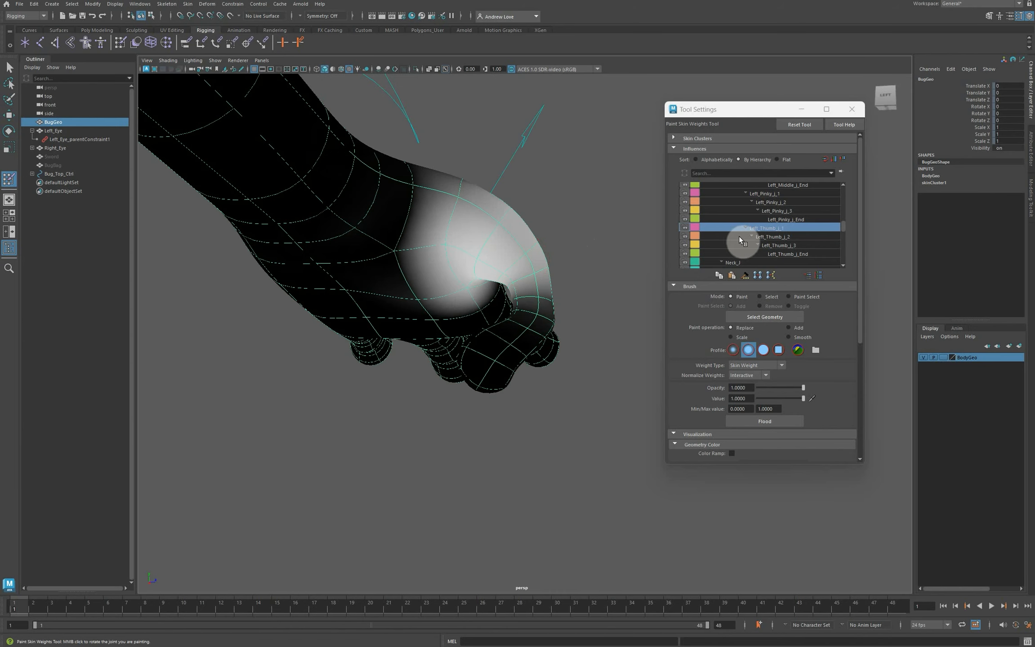
- Choose the Left_Thumb_j_2 influence and paint its weights at value 1 on the thumb's middle section
left_click(752, 237)
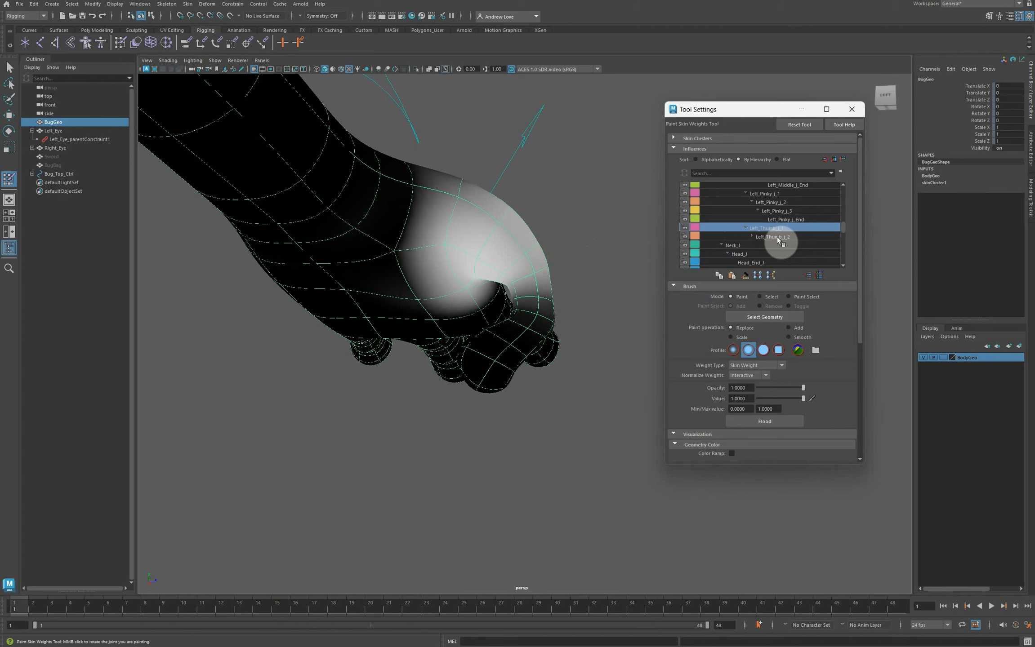
left_click(777, 237)
left_click(751, 236)
left_click_drag(635, 209, 587, 272, "alt")
left_click_drag(534, 315, 524, 307)
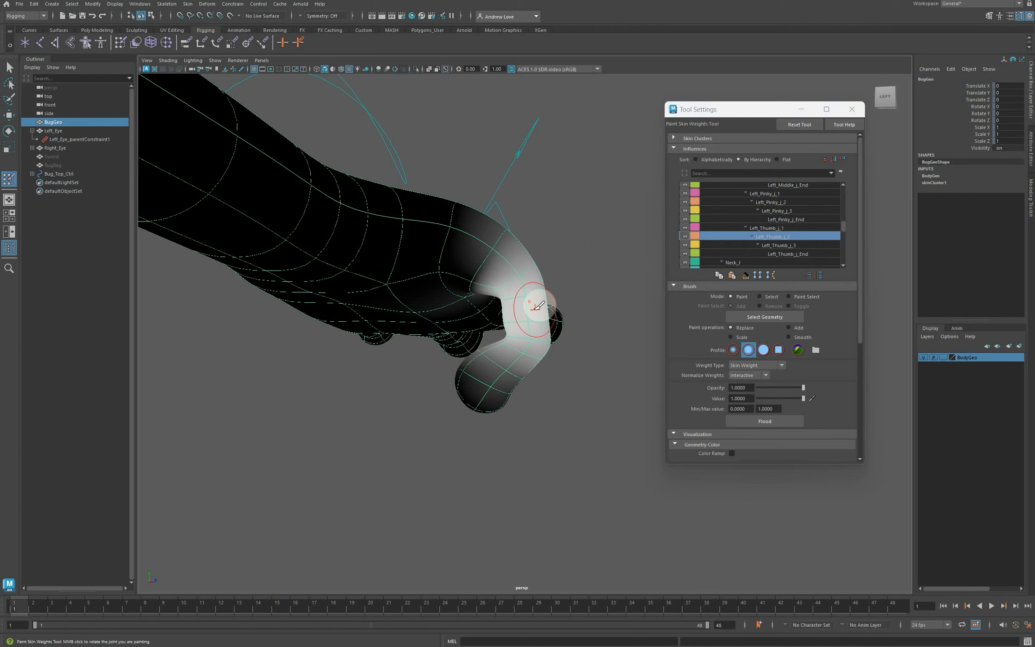
- Choose the Left_Thumb_j_3 influence and paint its weights at value 1 over the whole tip section of the thumb
mouse_move(536, 307)
left_mouse_down("alt")
mouse_move(522, 310)
mouse_move(590, 300)
mouse_move(524, 300)
left_mouse_up("alt")
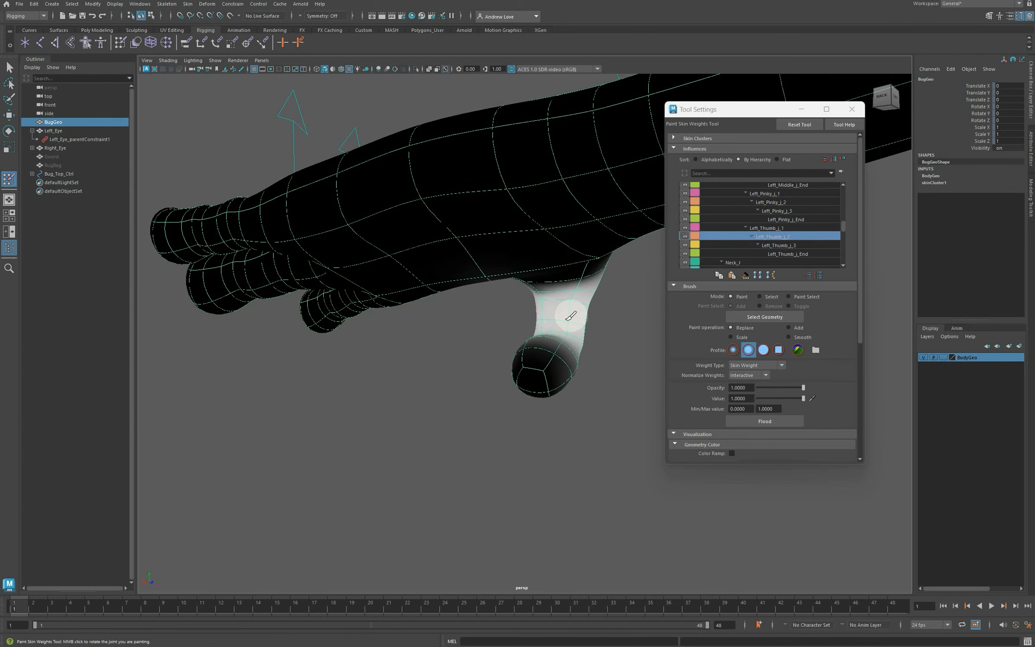
left_click_drag(494, 337, 553, 352, "alt")
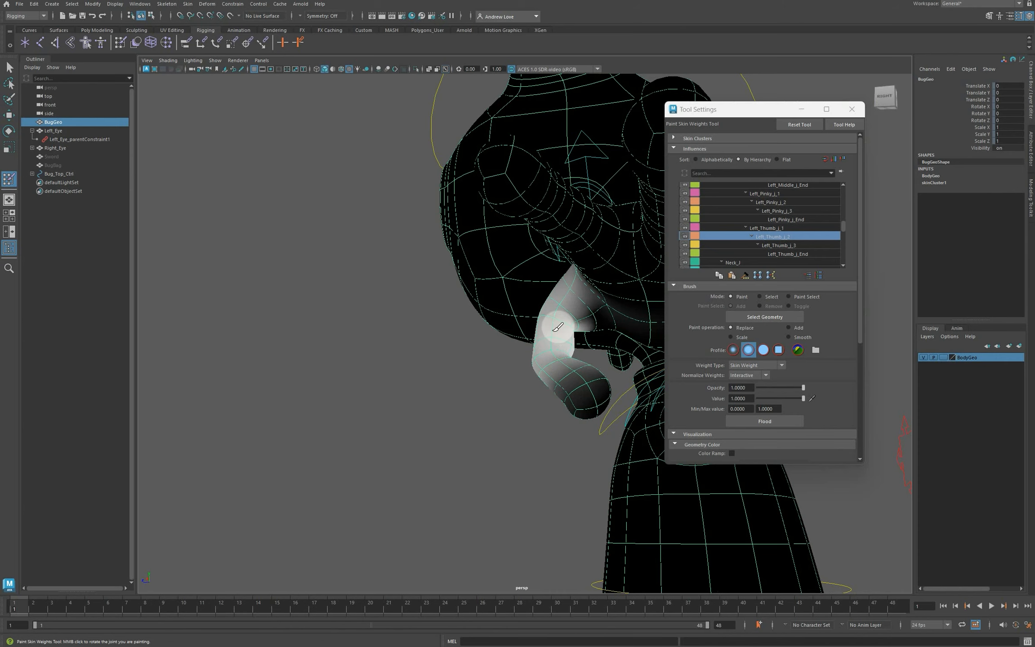
mouse_move(558, 327)
left_mouse_down("alt")
mouse_move(452, 342)
mouse_move(548, 330)
left_mouse_up("alt")
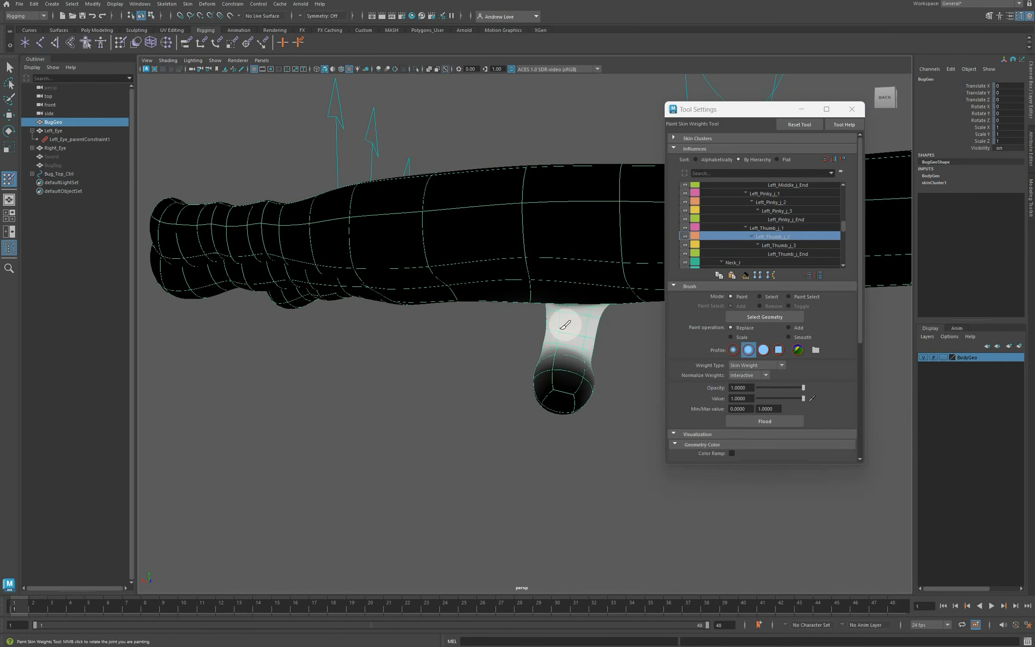
left_click_drag(501, 360, 837, 245, "alt")
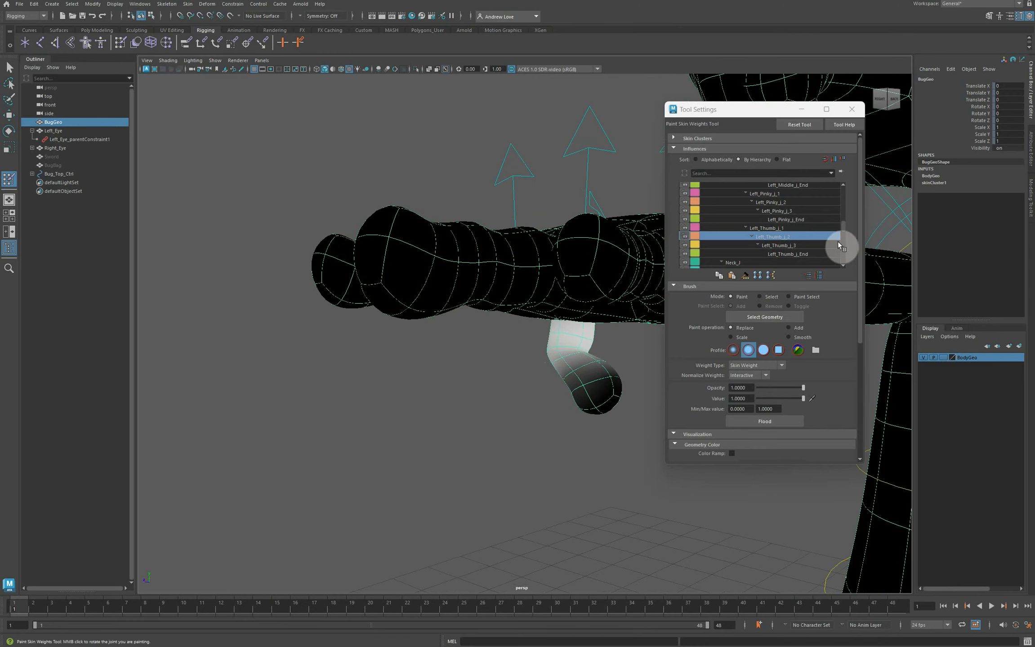
left_click(778, 245)
scroll(599, 376, "up", 5)
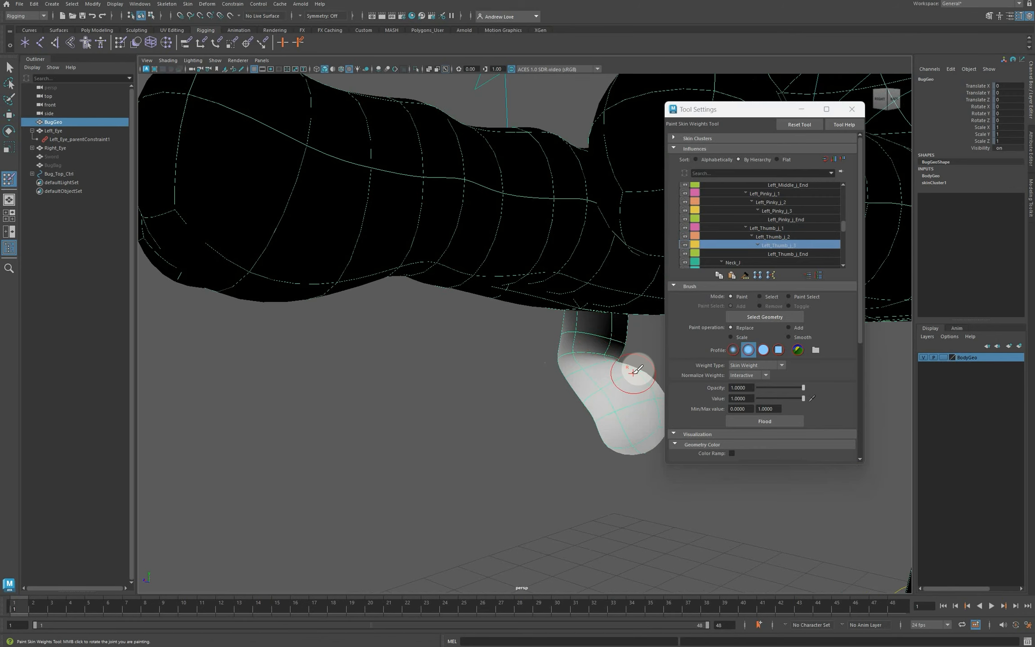
left_click_drag(622, 365, 628, 412)
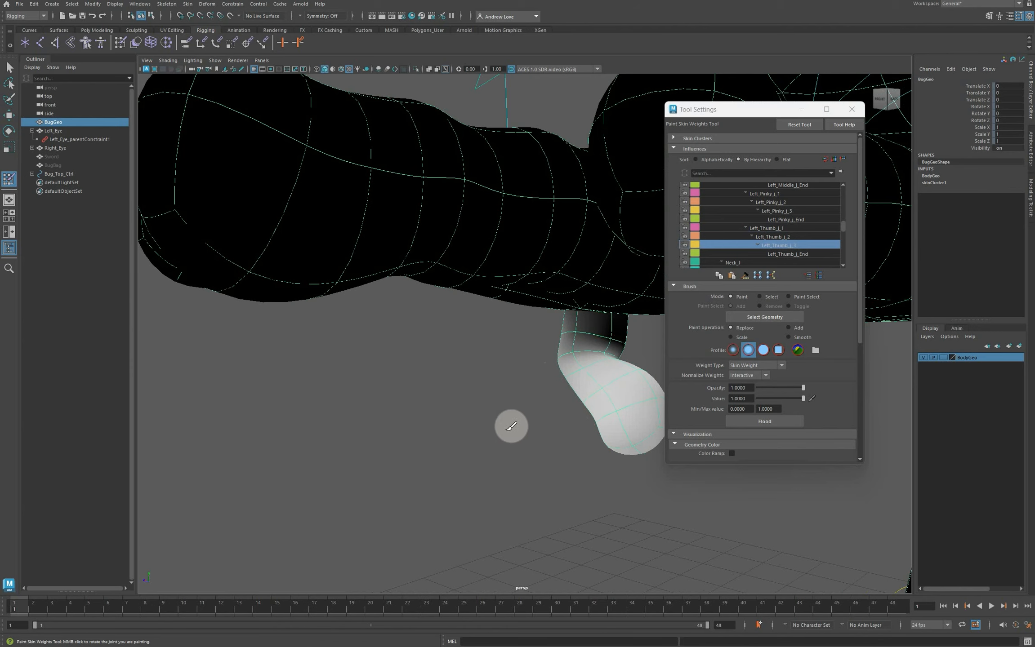
left_click_drag(532, 429, 480, 425, "alt")
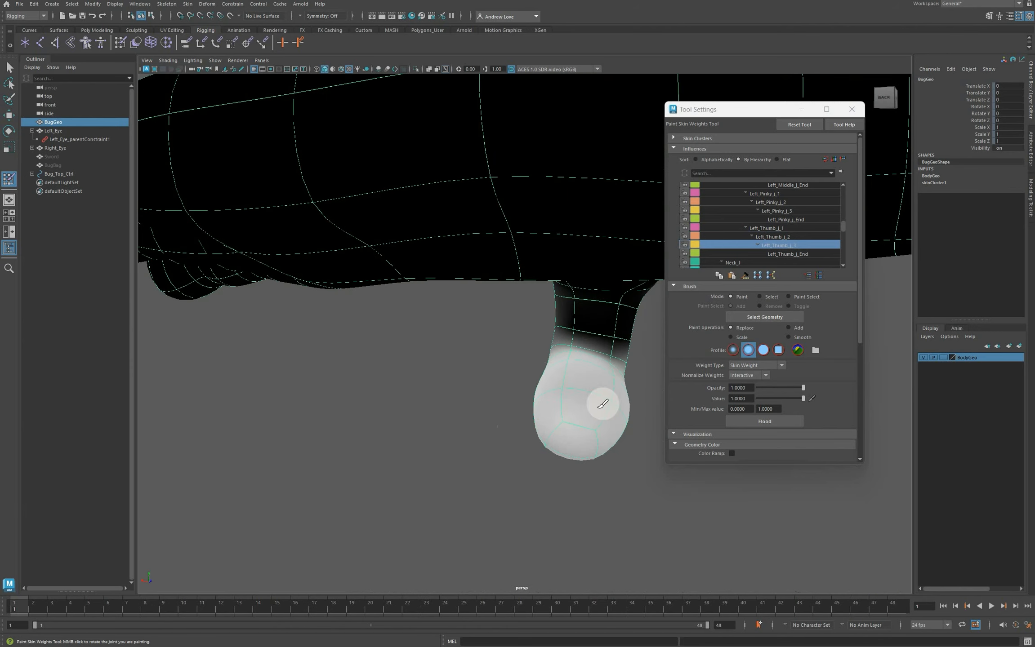
mouse_move(612, 438)
left_mouse_down("alt")
mouse_move(549, 434)
mouse_move(492, 409)
left_mouse_up("alt")
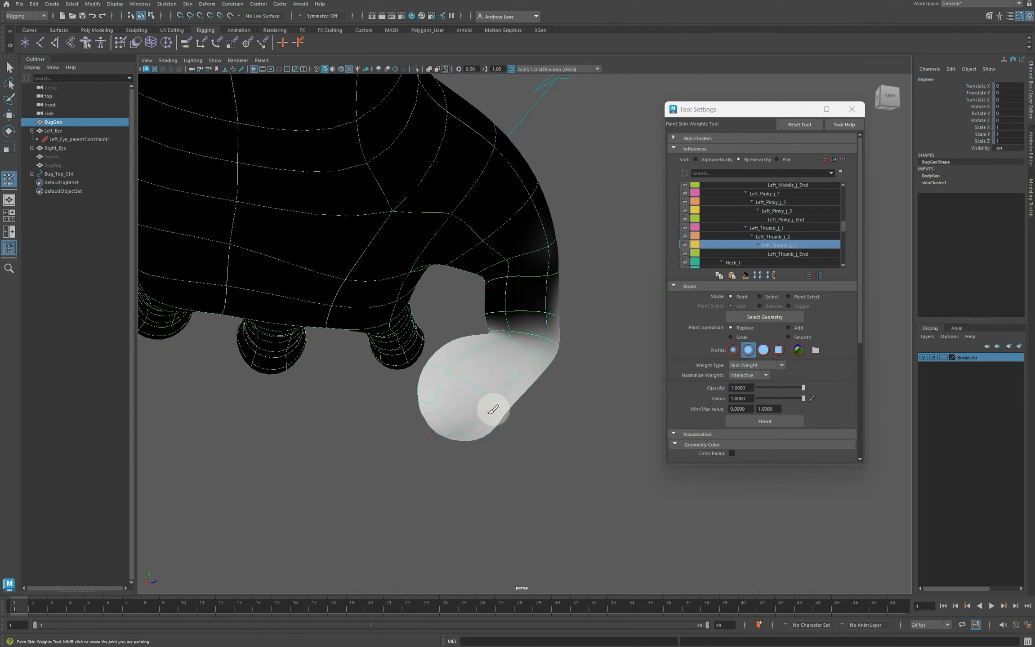
mouse_move(495, 366)
left_mouse_down()
mouse_move(480, 353)
mouse_move(518, 393)
mouse_move(480, 372)
mouse_move(481, 389)
mouse_move(464, 377)
mouse_move(462, 278)
left_mouse_up()
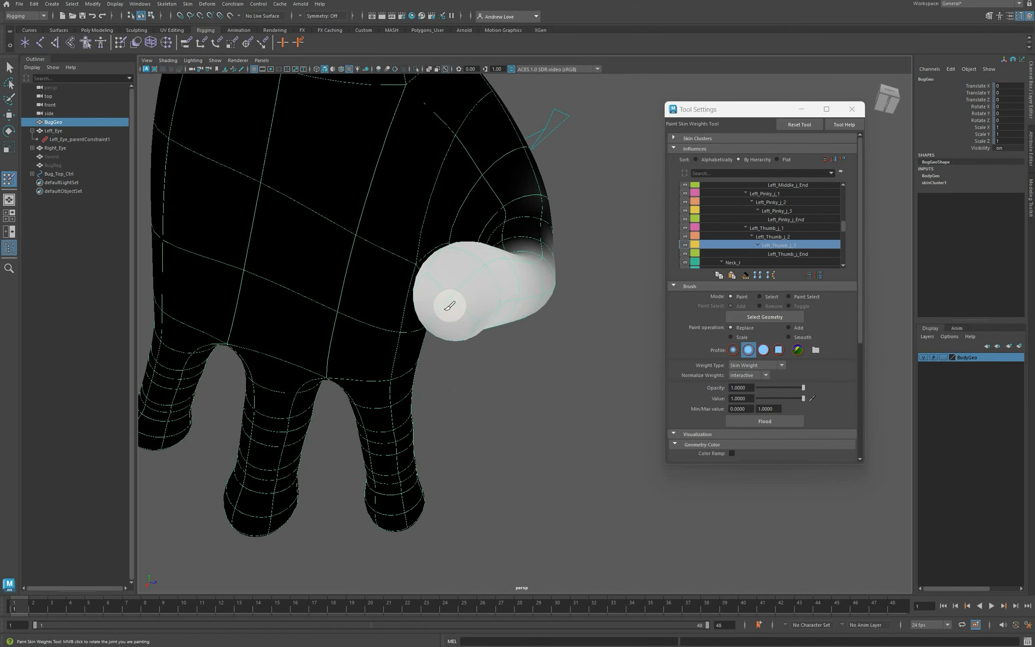
left_click_drag(523, 374, 450, 397, "alt")
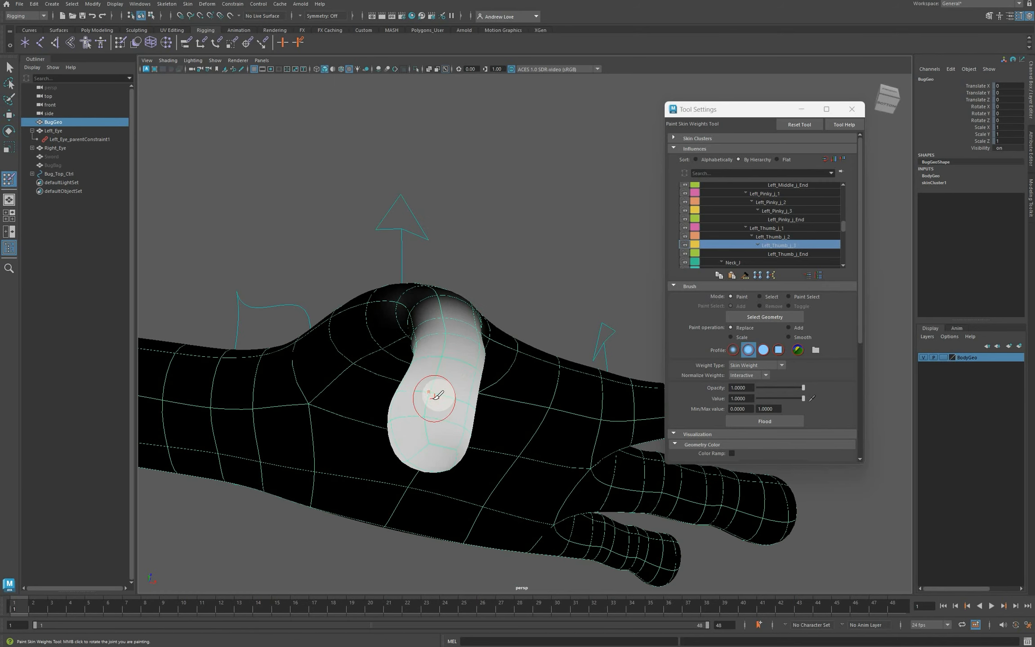
mouse_move(439, 397)
left_mouse_down("alt")
mouse_move(517, 429)
mouse_move(562, 420)
mouse_move(439, 423)
mouse_move(388, 439)
mouse_move(562, 354)
left_mouse_up("alt")
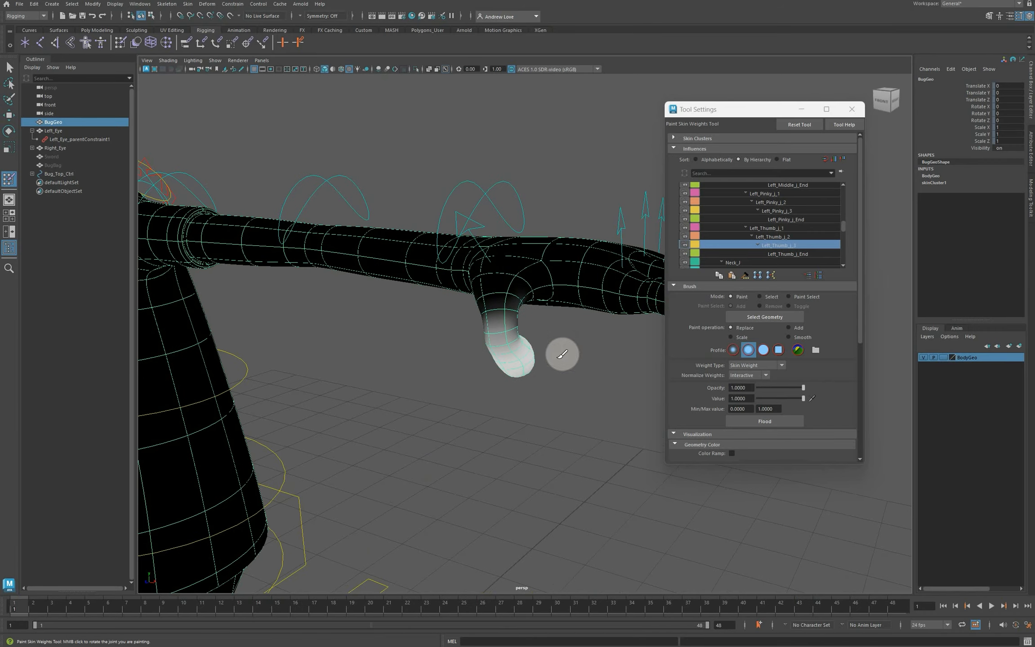
- Leave weight painting, select the left thumb control, and reset its rotations and Bend to 0
left_click(851, 109)
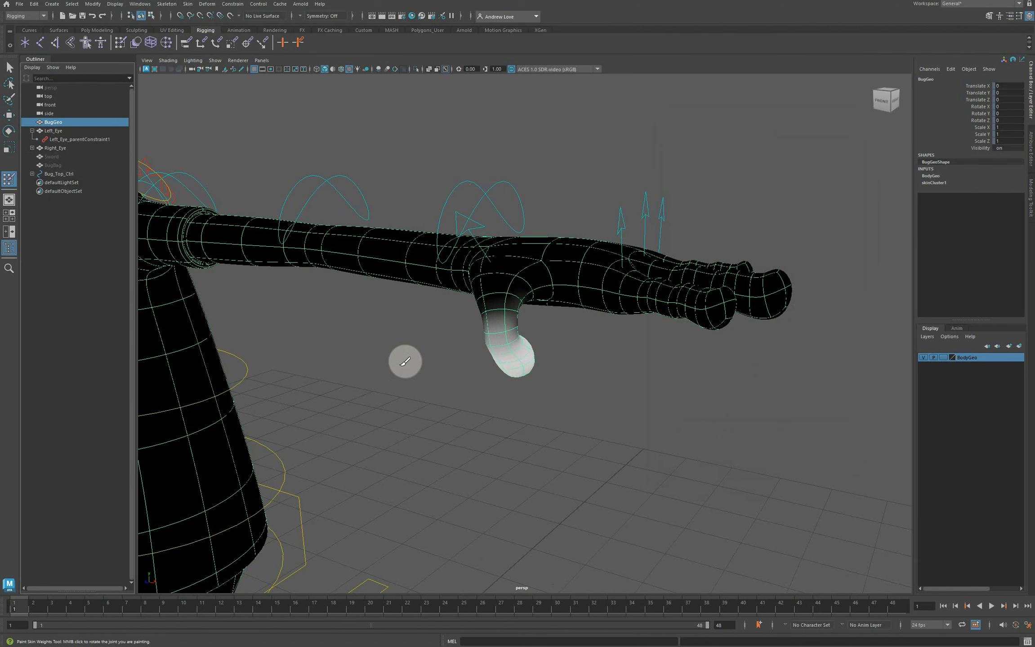
left_click(10, 68)
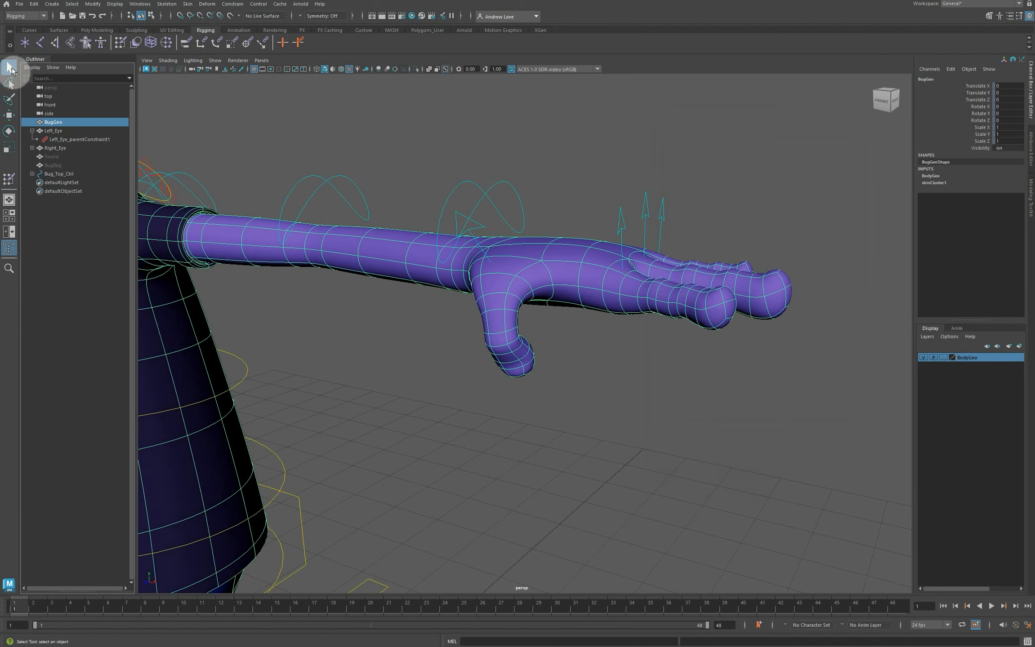
left_click(476, 221)
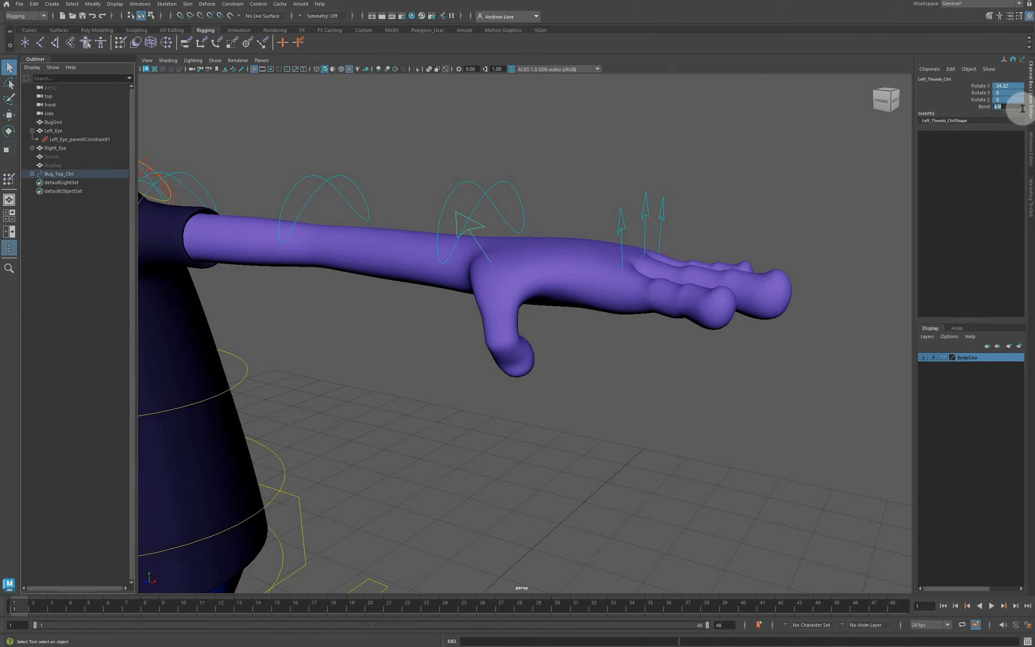
key("Return")
- Select the bug's body mesh and mirror its skin weights to the other side
scroll(499, 379, "down", 10)
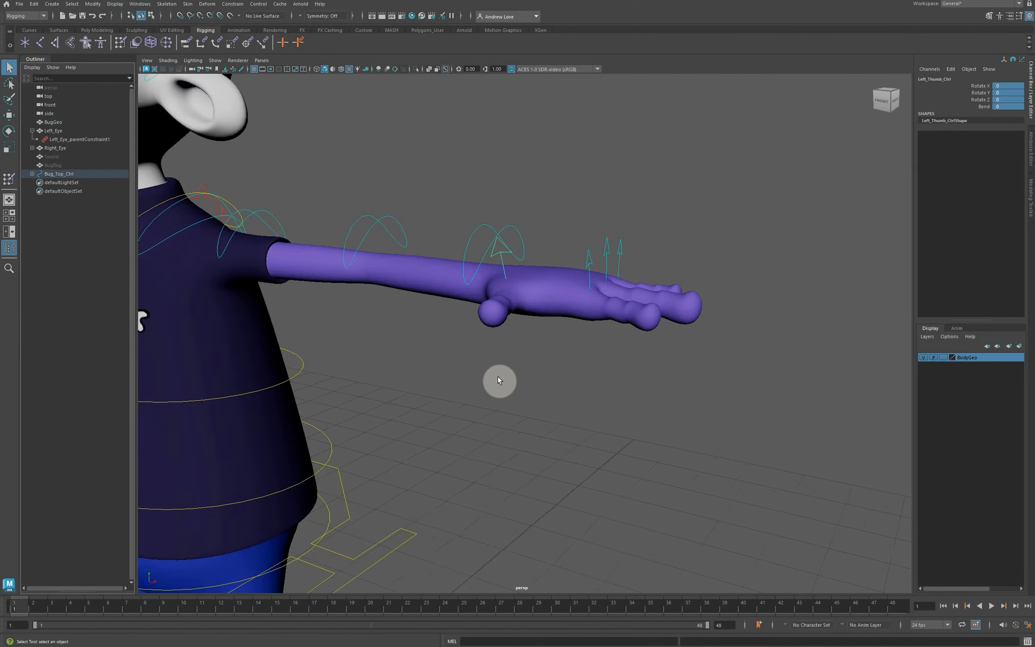
scroll(383, 351, "up", 5)
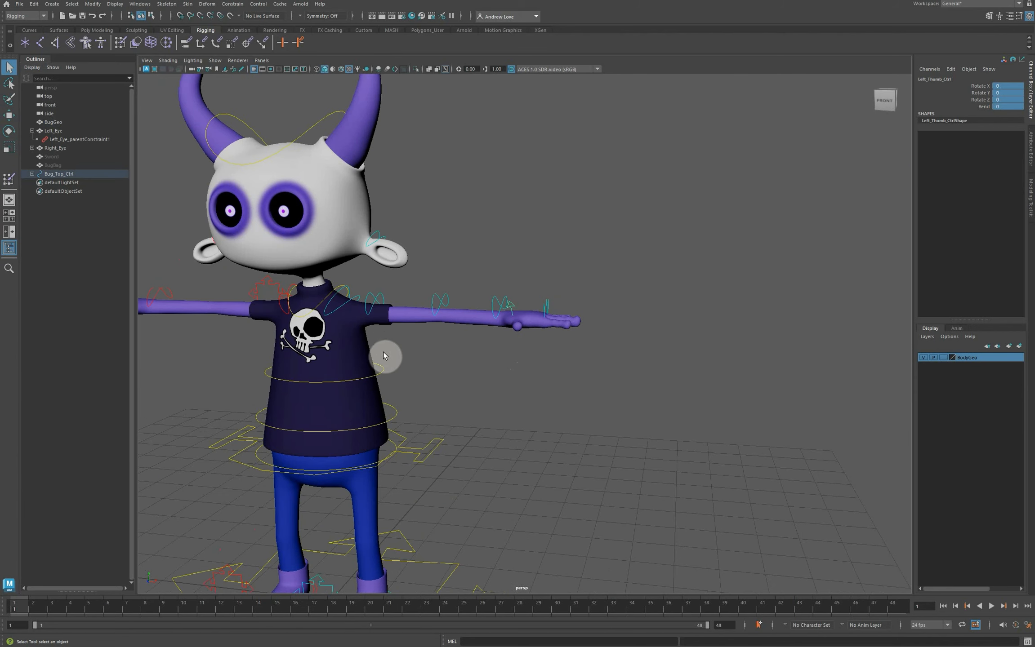
left_click(364, 347)
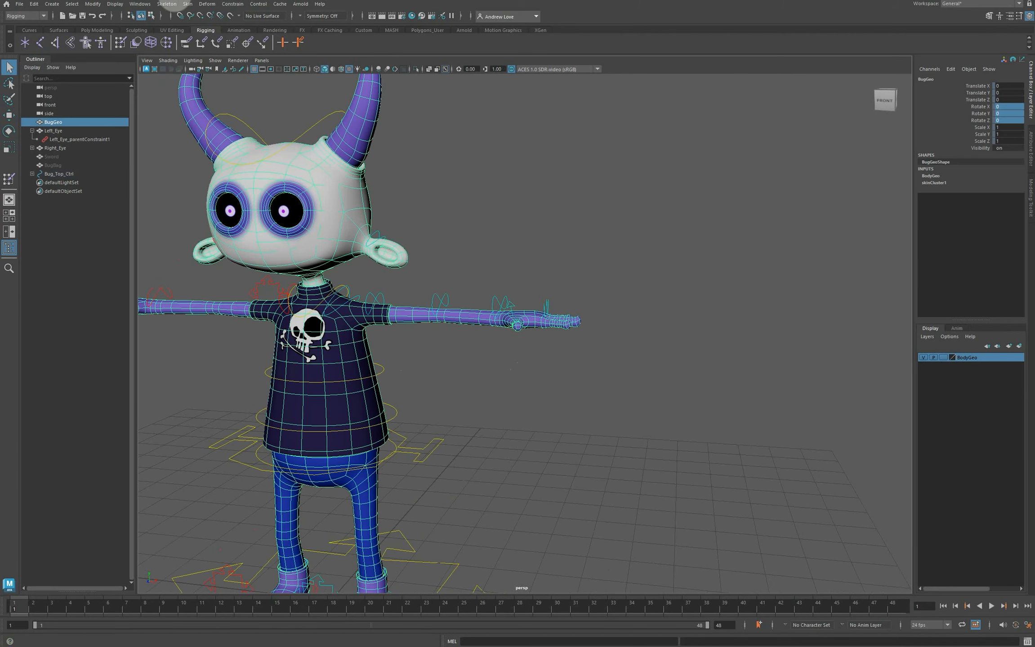
left_click(193, 4)
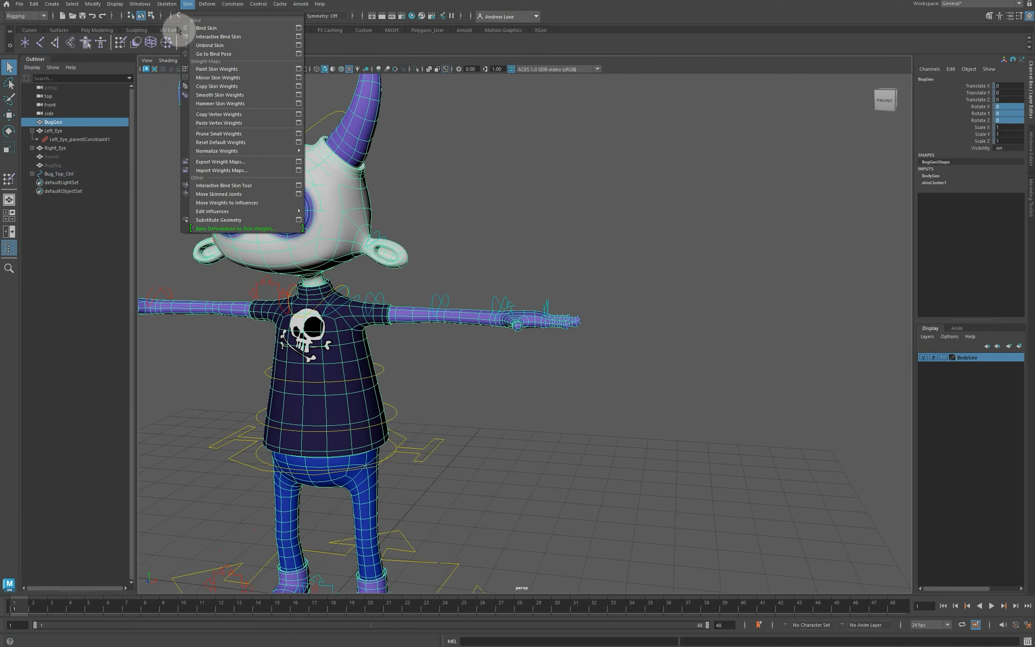
left_click(252, 81)
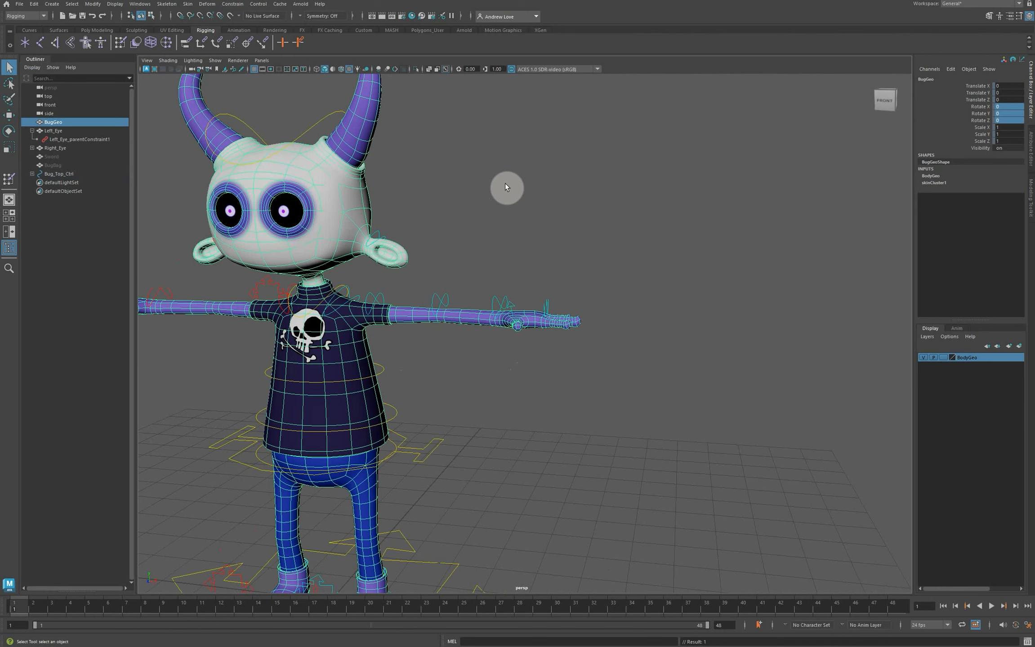
- Move the right wrist control by about 0.323, 0.254, -0.013 to test the mirrored arm weights
key("f")
scroll(211, 405, "up", 8)
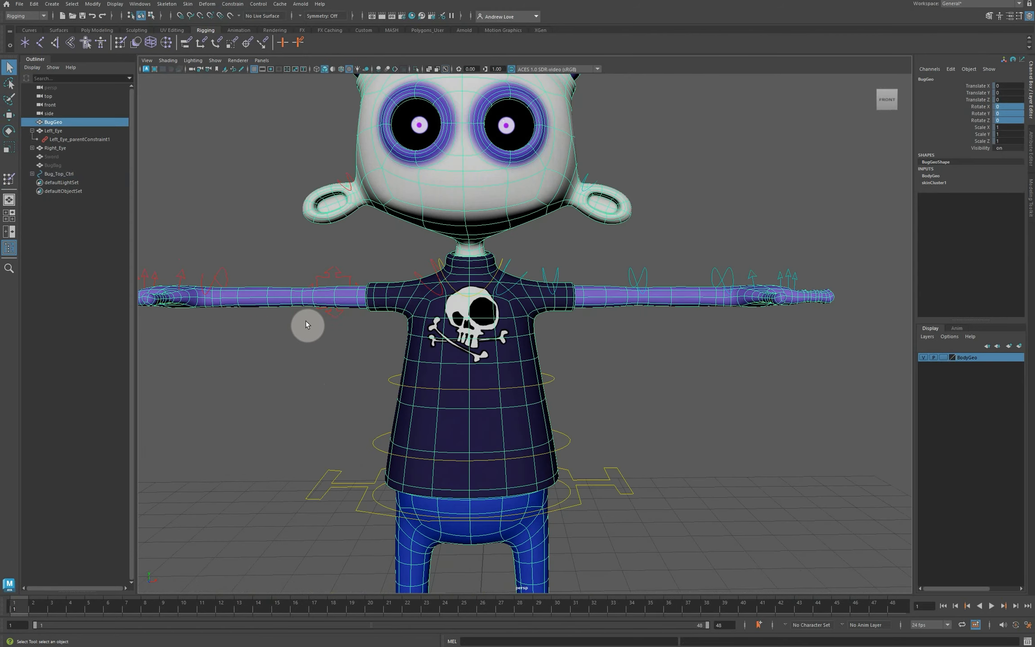
middle_click_drag(205, 327, 300, 363, "alt")
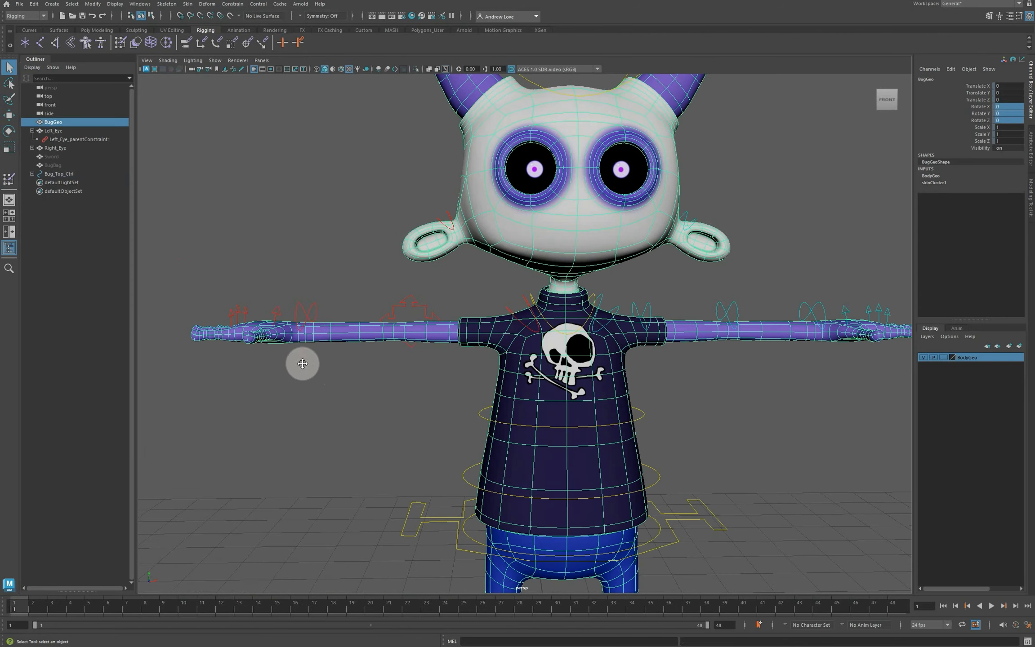
left_click(307, 310)
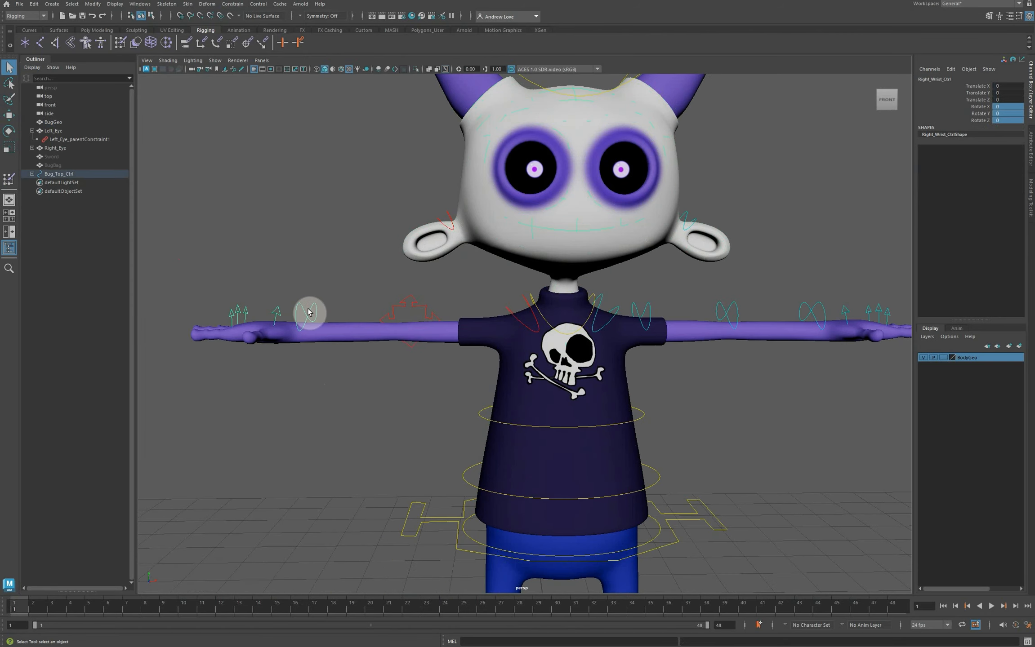
key("w")
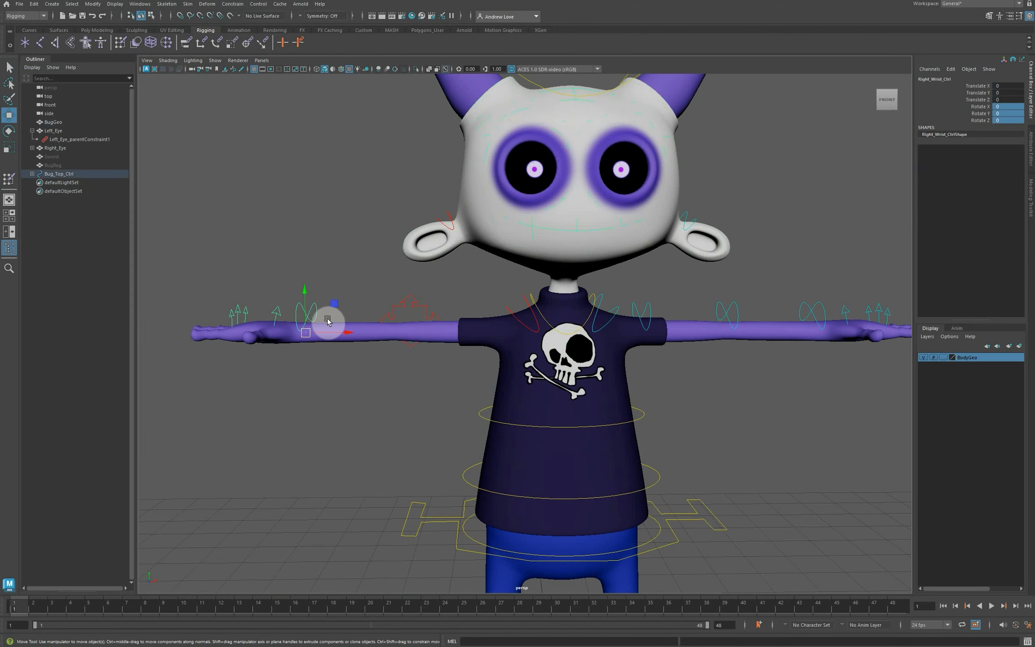
left_click_drag(307, 331, 316, 275)
- Rotate the right hand, then rotate its finger controls and set their Bend to about 4.6 to check the mirrored finger weights
key("e")
mouse_move(215, 273)
left_mouse_down("alt")
mouse_move(189, 254)
mouse_move(197, 294)
mouse_move(206, 293)
left_mouse_up("alt")
left_click(228, 310)
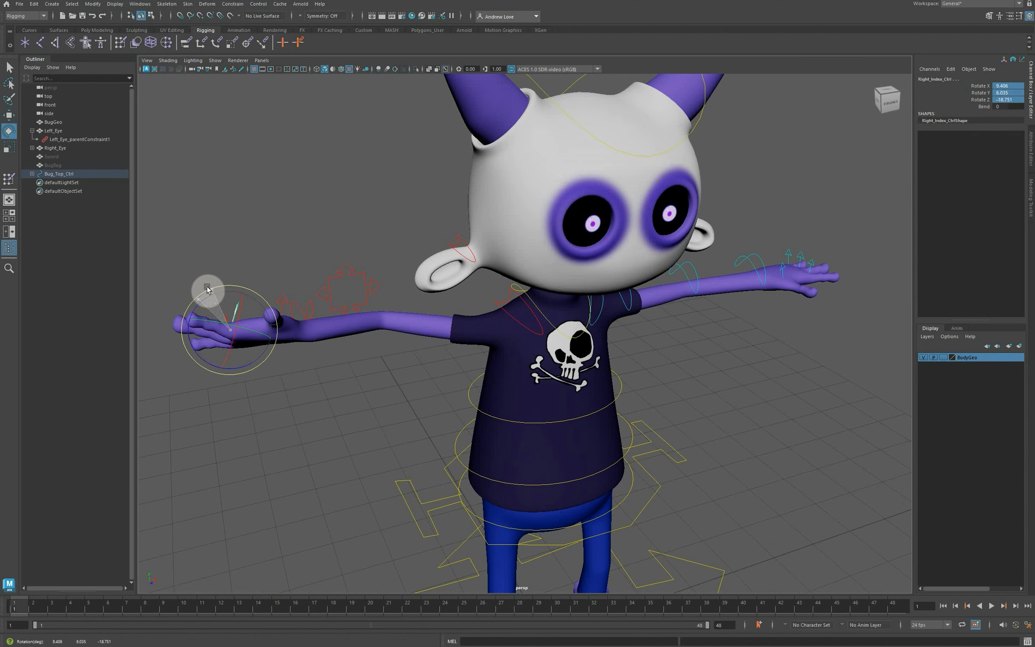
left_click(982, 107)
middle_click_drag(471, 148, 485, 144)
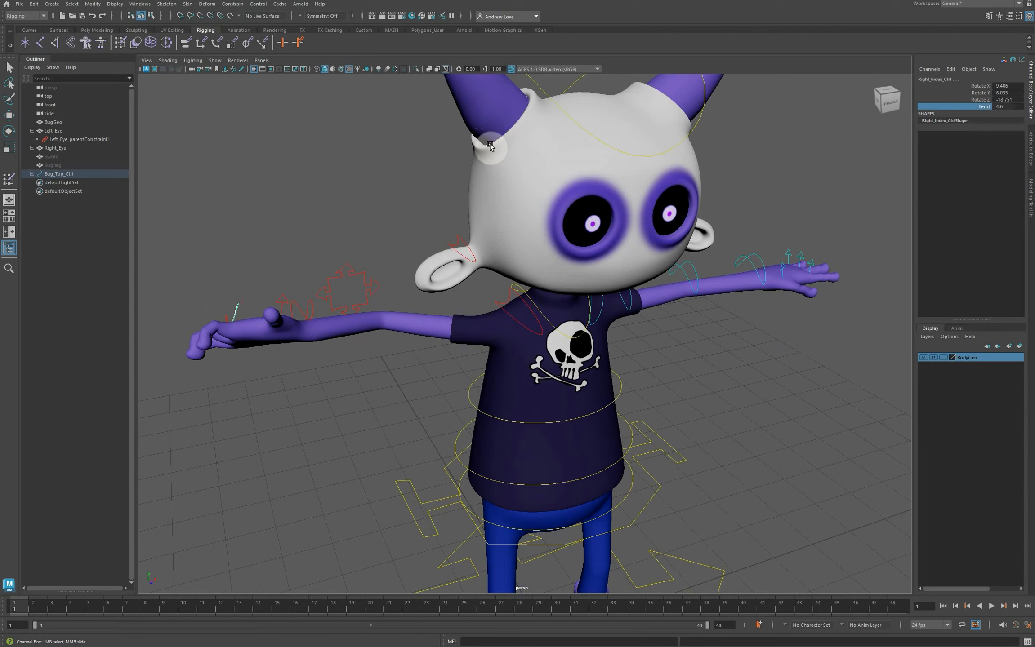
scroll(291, 215, "up", 5)
middle_click_drag(256, 204, 396, 200, "alt")
left_click_drag(340, 219, 317, 227, "alt")
scroll(309, 228, "down", 6)
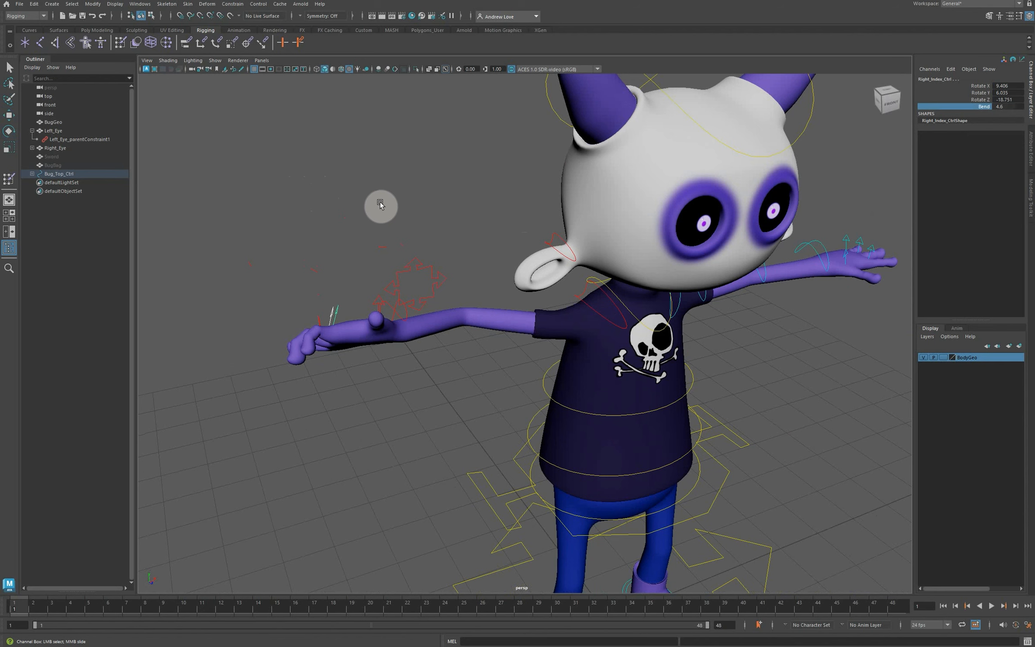
- Undo the test poses of the right wrist and fingers, and clear the selection
key("ctrl+z")
key("ctrl+z")
key("ctrl+z")
key("ctrl+z")
key("ctrl+z")
key("ctrl+z")
key("ctrl+z")
key("ctrl+z")
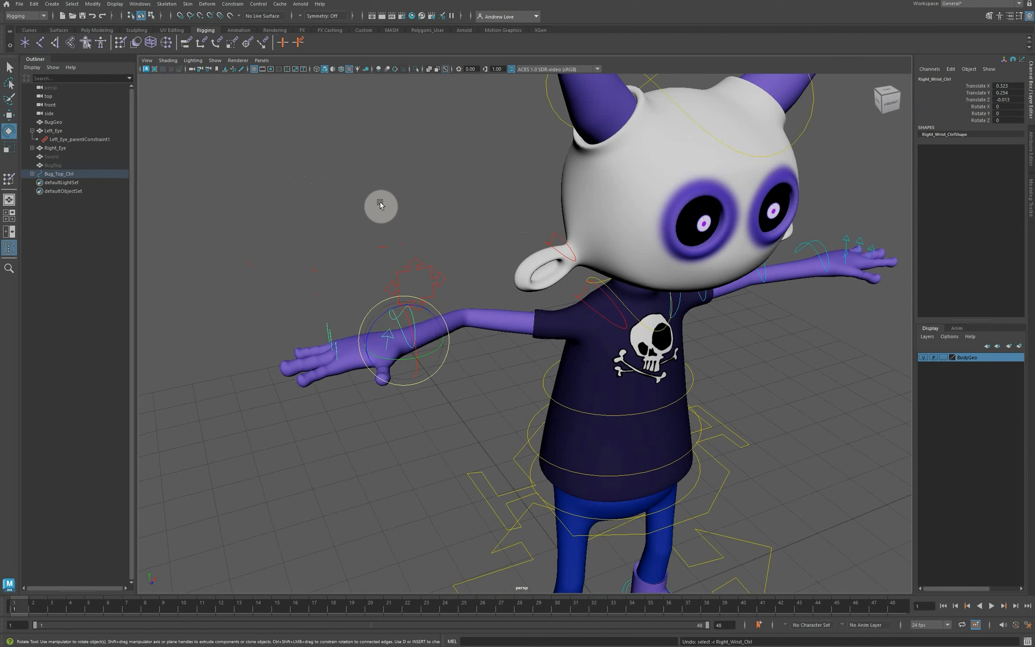
key("ctrl+z")
left_click(327, 197)
- Select the head control and try rotating it slightly about X to test the head and neck deformation
scroll(350, 190, "down", 3)
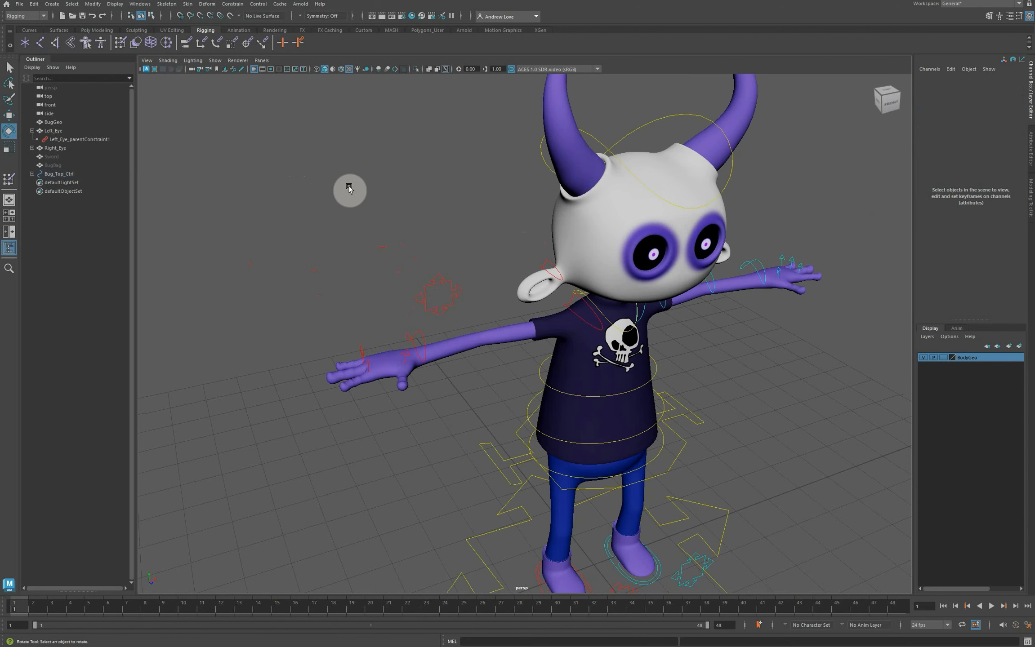
left_click_drag(338, 240, 314, 222, "alt")
scroll(321, 221, "up", 4)
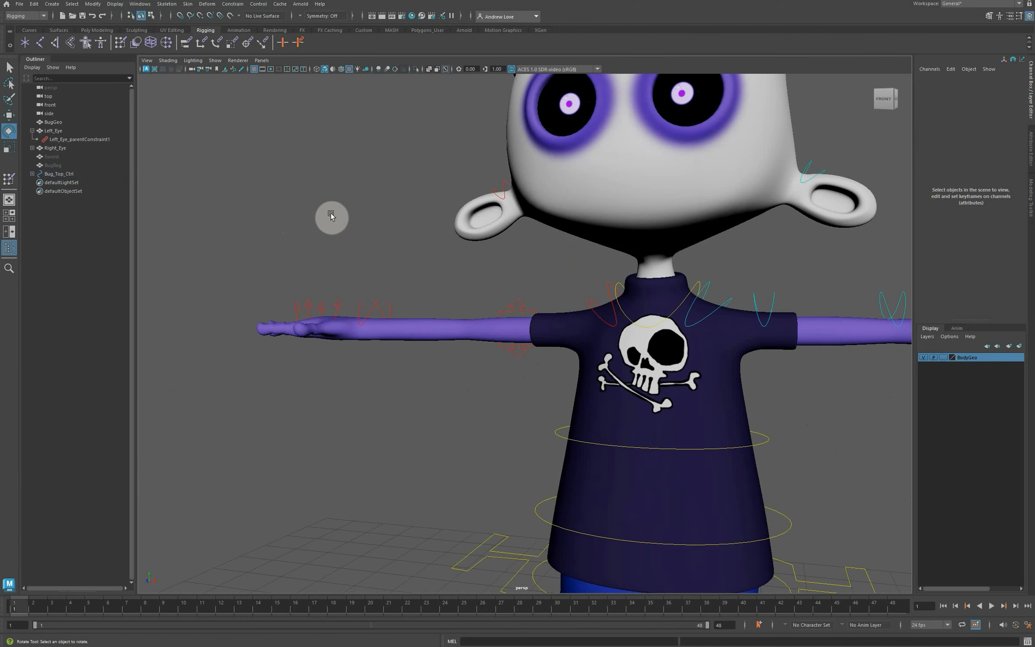
middle_click_drag(311, 232, 270, 289, "alt")
left_click(536, 109)
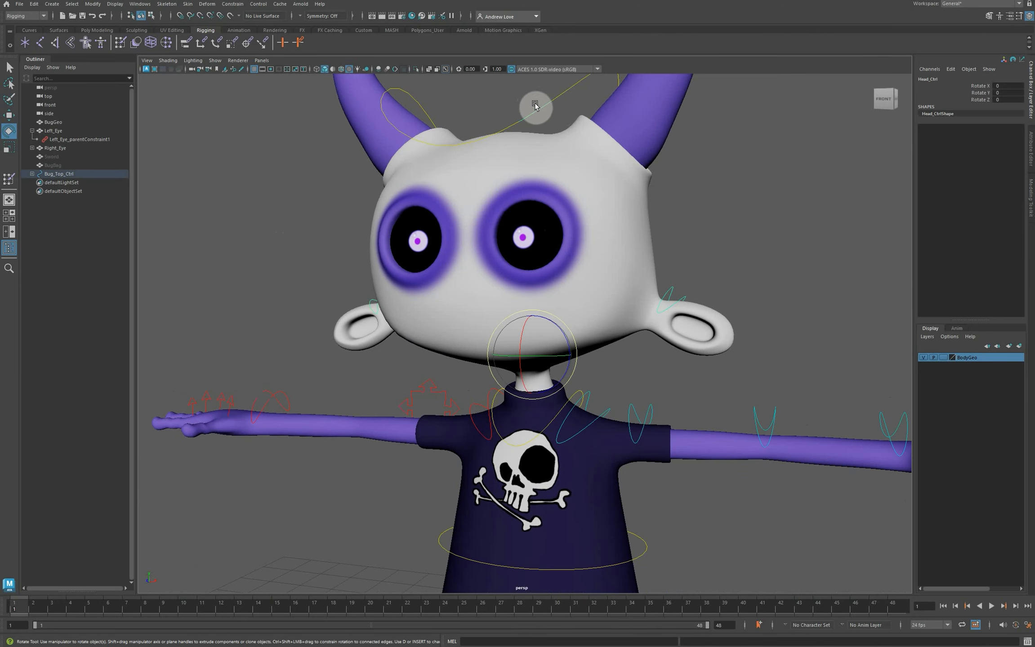
mouse_move(520, 321)
left_mouse_down()
mouse_move(521, 346)
mouse_move(519, 335)
left_mouse_up()
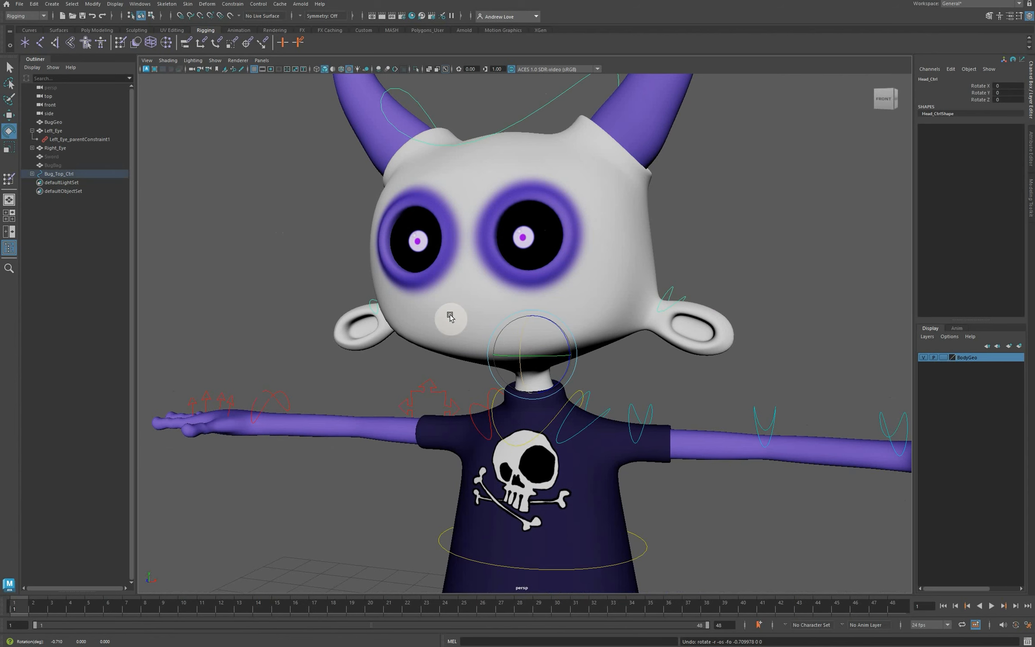
- Start skin weight painting on the bug mesh and display the Neck_J influence to examine its weights around the neck and head
left_click(639, 215)
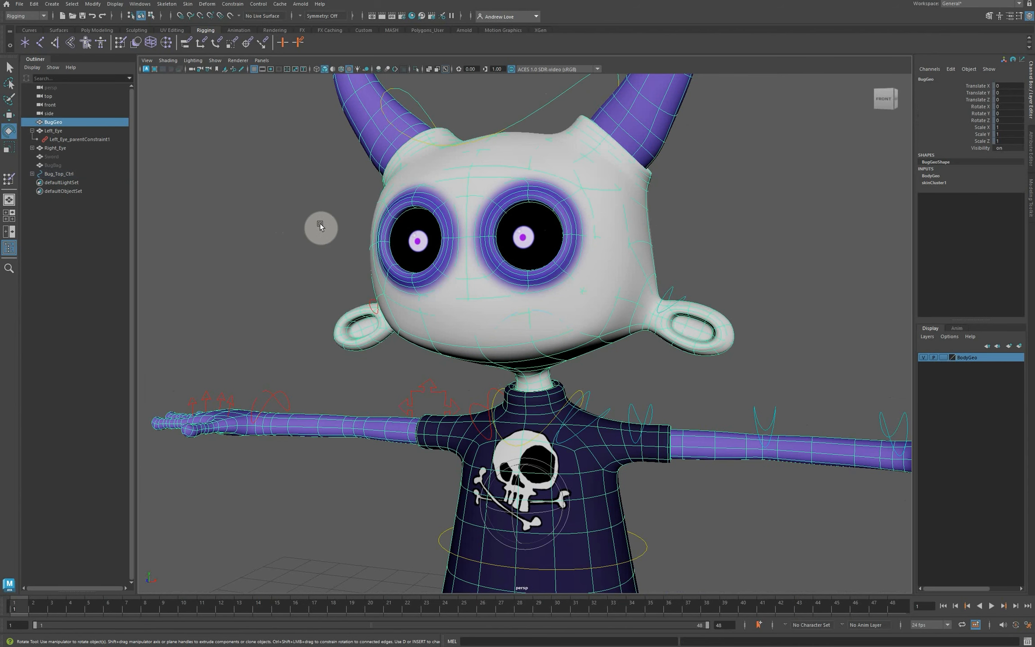
left_click(9, 179)
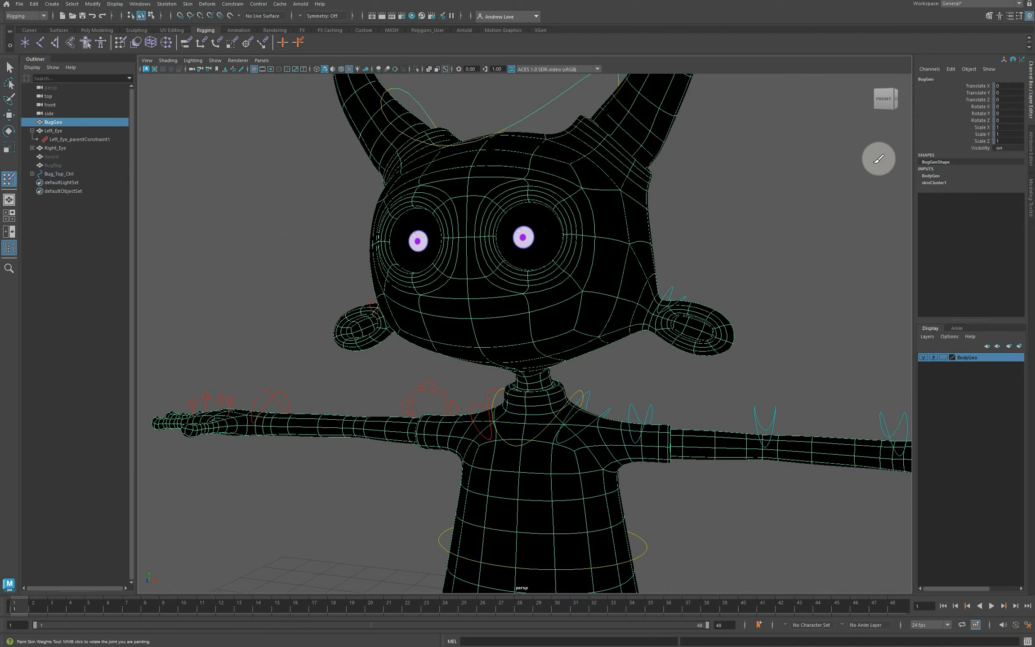
left_click(1015, 17)
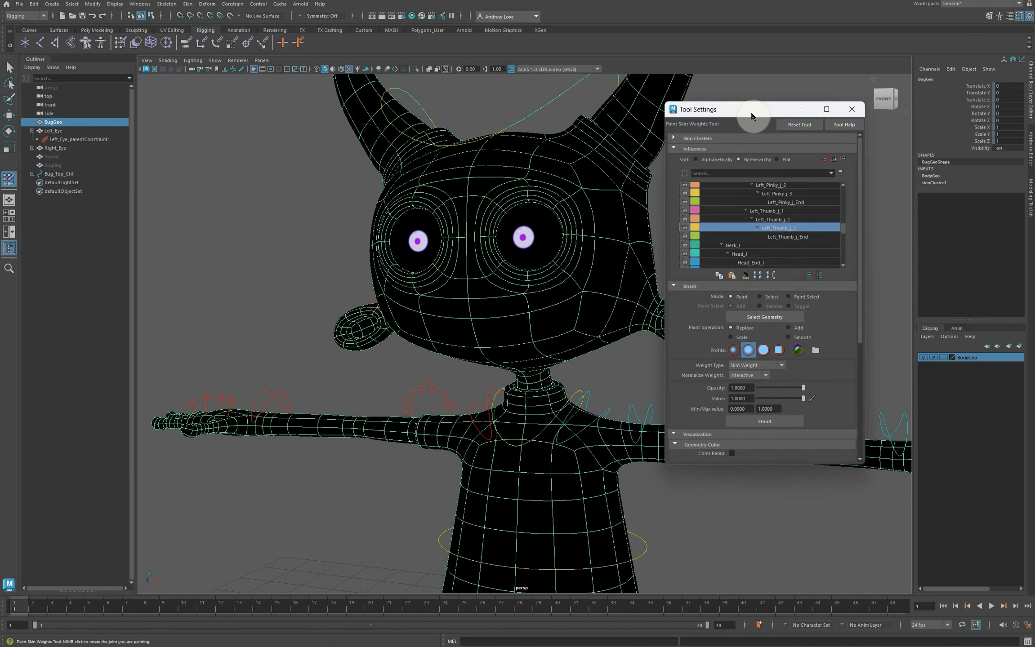
left_click_drag(751, 108, 786, 100)
scroll(777, 198, "down", 1)
left_click(781, 224)
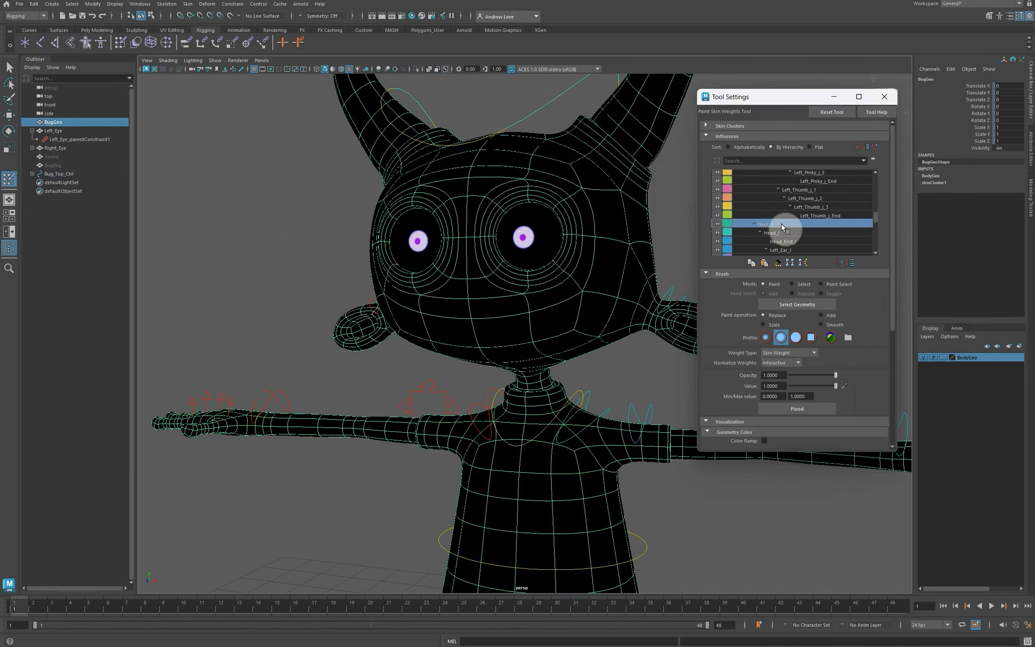
scroll(280, 337, "down", 2)
middle_click_drag(301, 346, 275, 290, "alt")
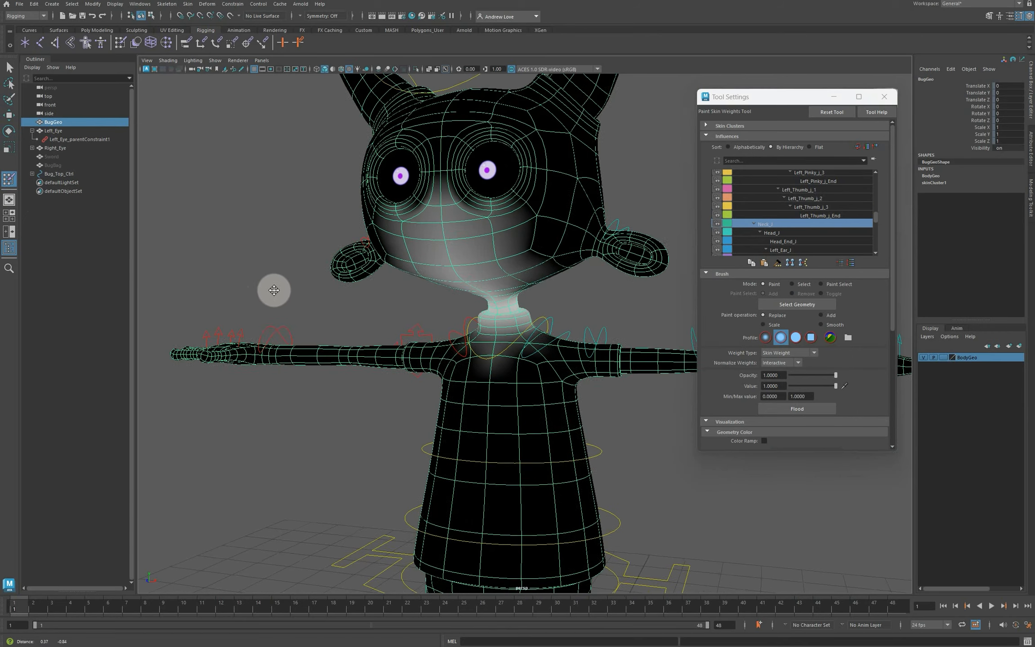
left_click_drag(280, 293, 296, 293, "alt")
scroll(296, 290, "up", 5)
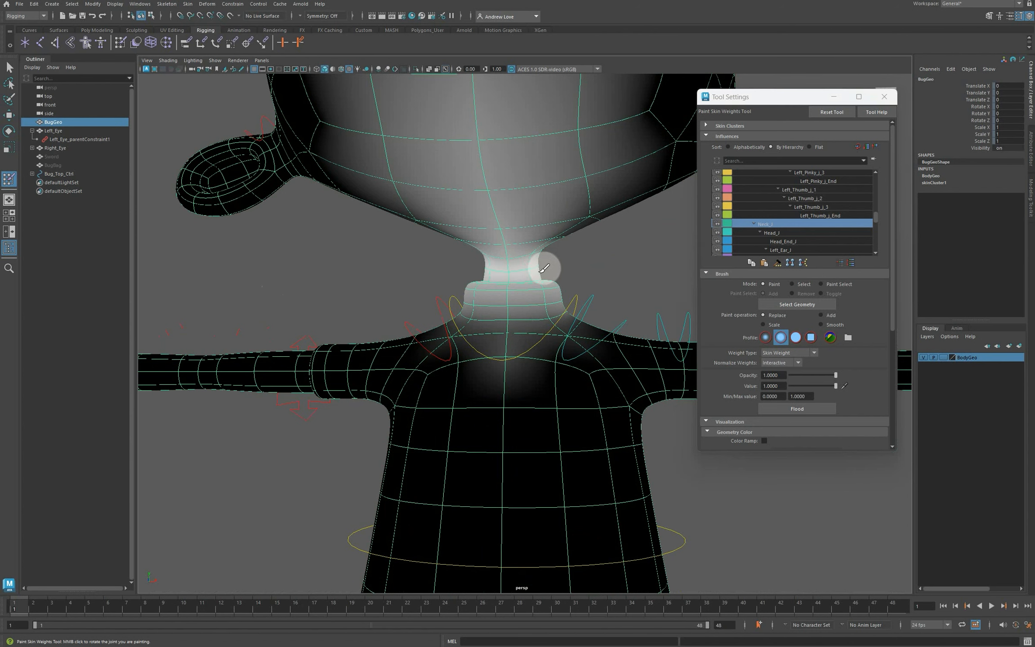
mouse_move(422, 280)
left_mouse_down("alt")
mouse_move(530, 294)
mouse_move(594, 279)
mouse_move(507, 270)
left_mouse_up("alt")
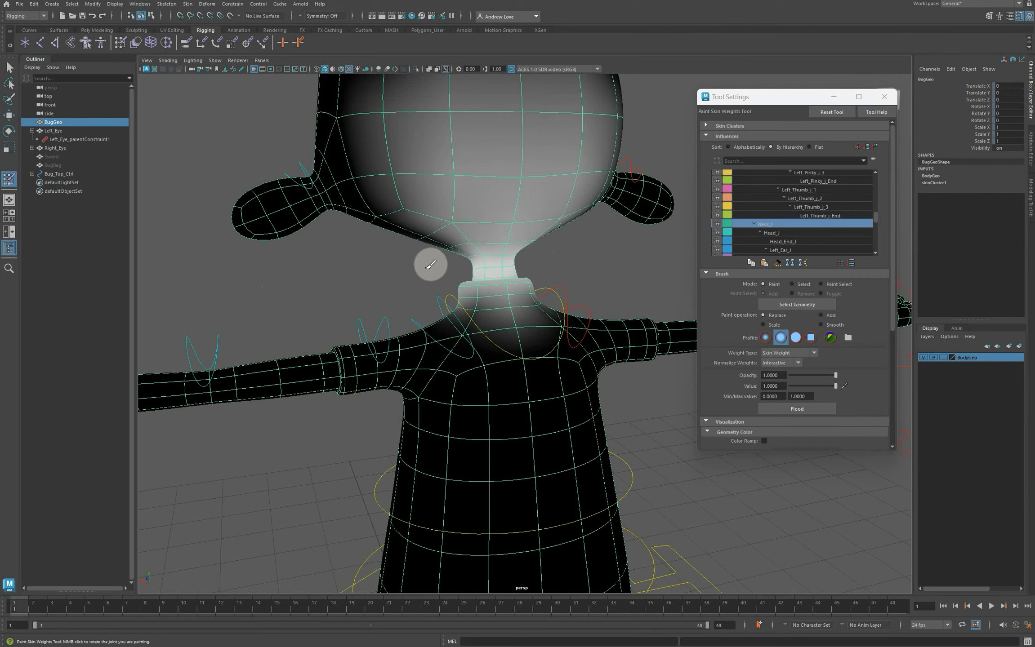
scroll(430, 265, "down", 4)
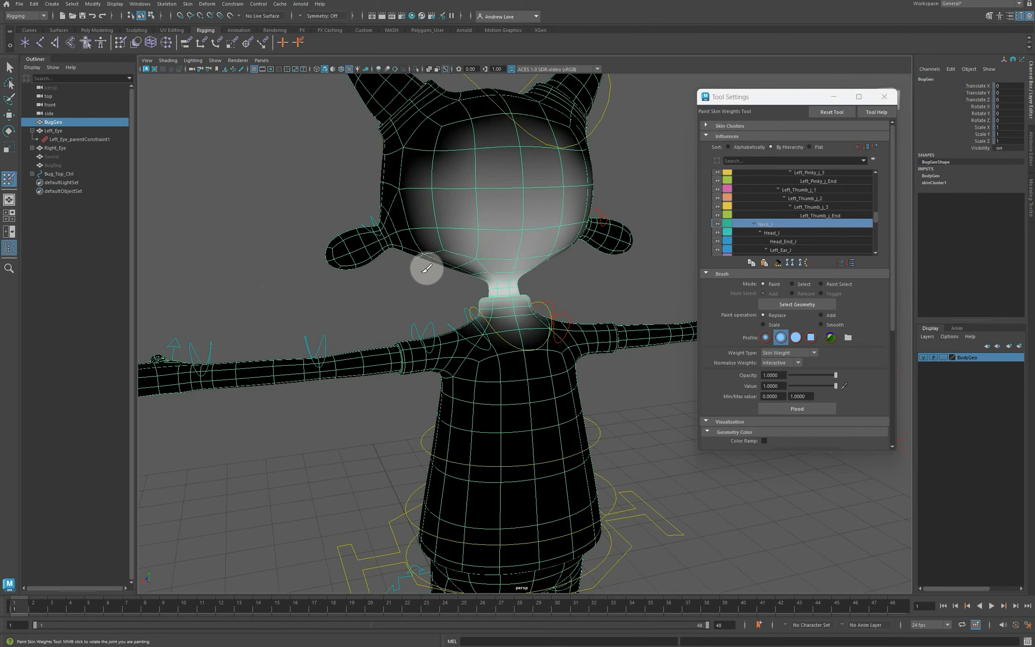
- Rotate the neck control about X to about -20.6, -18.5 and -9.3 to test the neck deformation
left_click(9, 130)
left_click(543, 348)
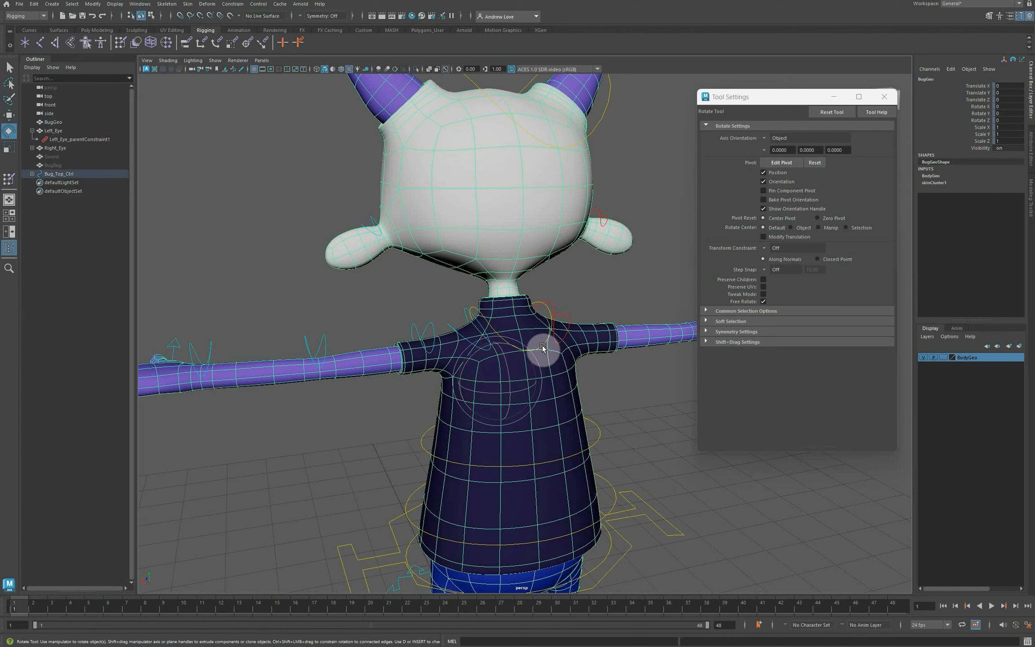
mouse_move(517, 316)
left_mouse_down()
mouse_move(522, 310)
mouse_move(522, 319)
left_mouse_up()
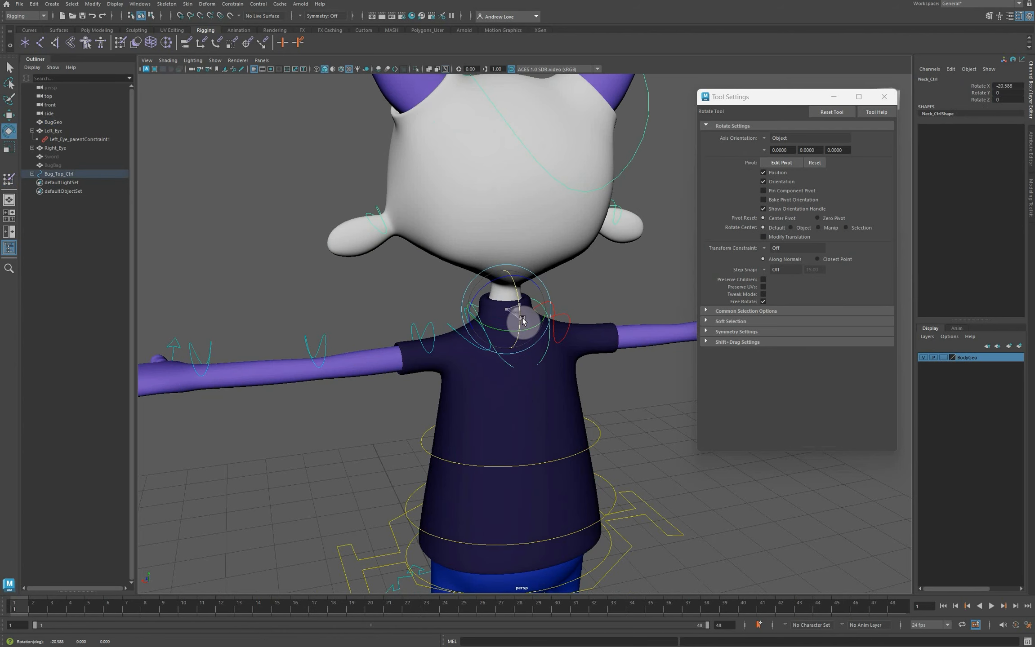
left_click_drag(363, 313, 335, 282, "alt")
mouse_move(423, 310)
left_mouse_down()
mouse_move(433, 304)
mouse_move(422, 325)
left_mouse_up()
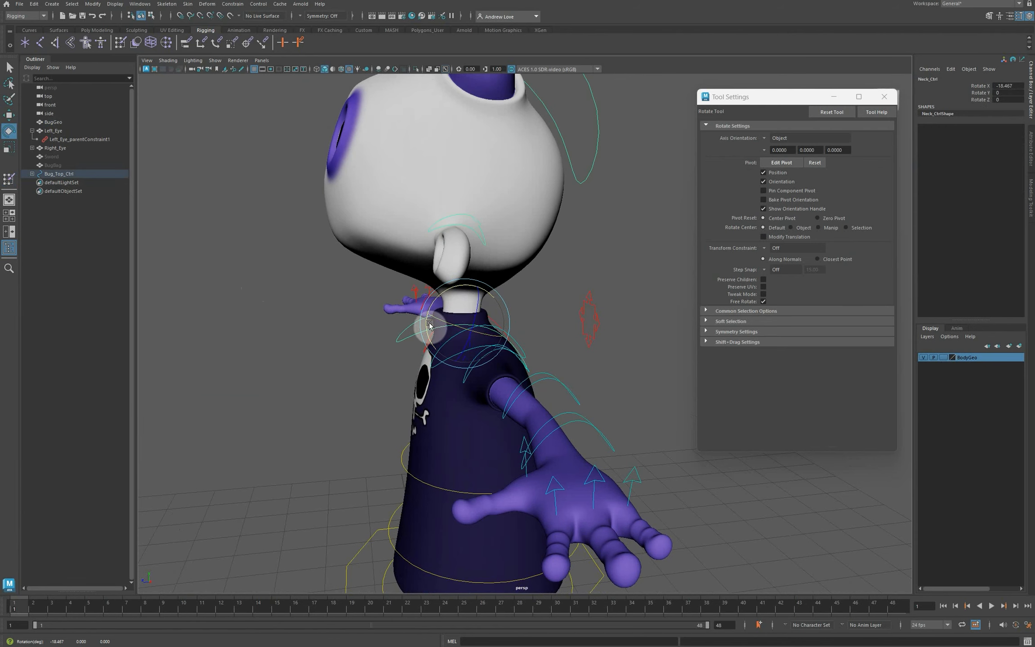
left_click_drag(431, 309, 435, 311)
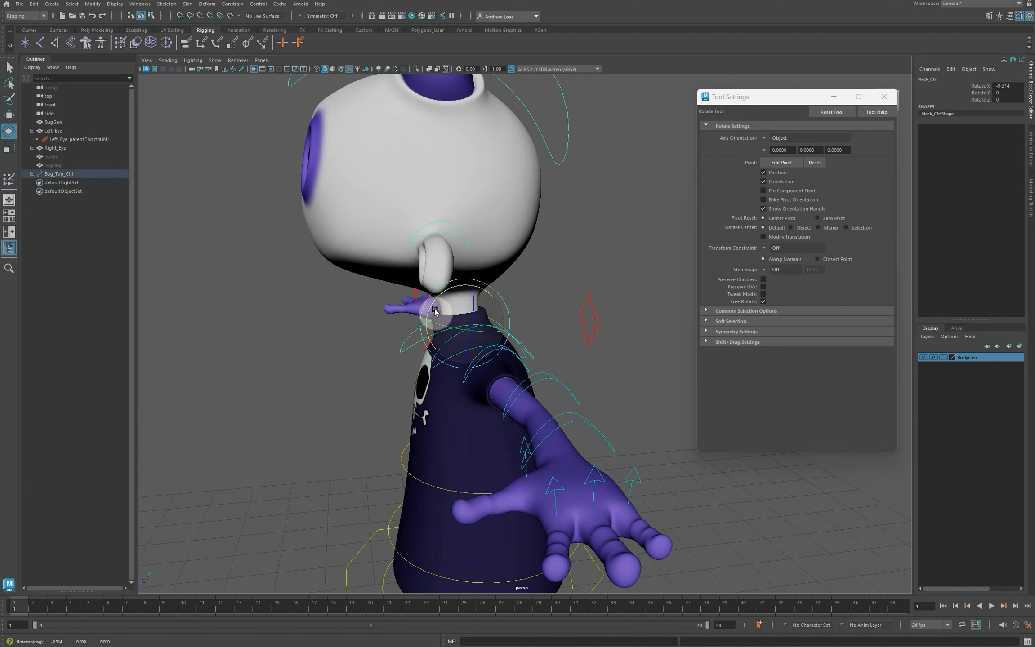
- Undo the neck control's test rotations
key("ctrl+z")
key("ctrl+z")
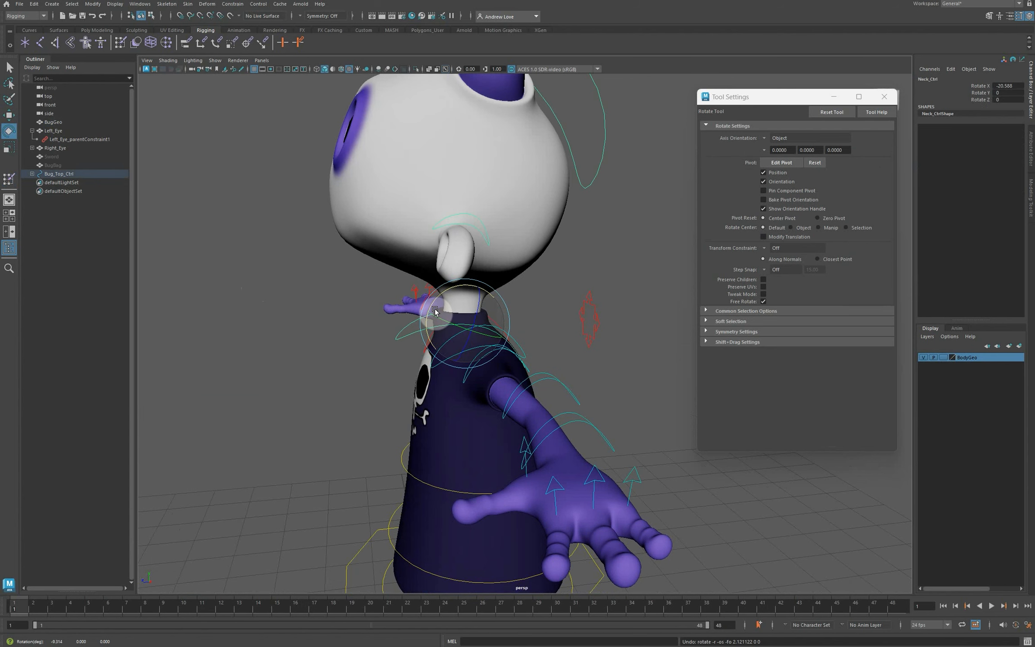
key("ctrl+z")
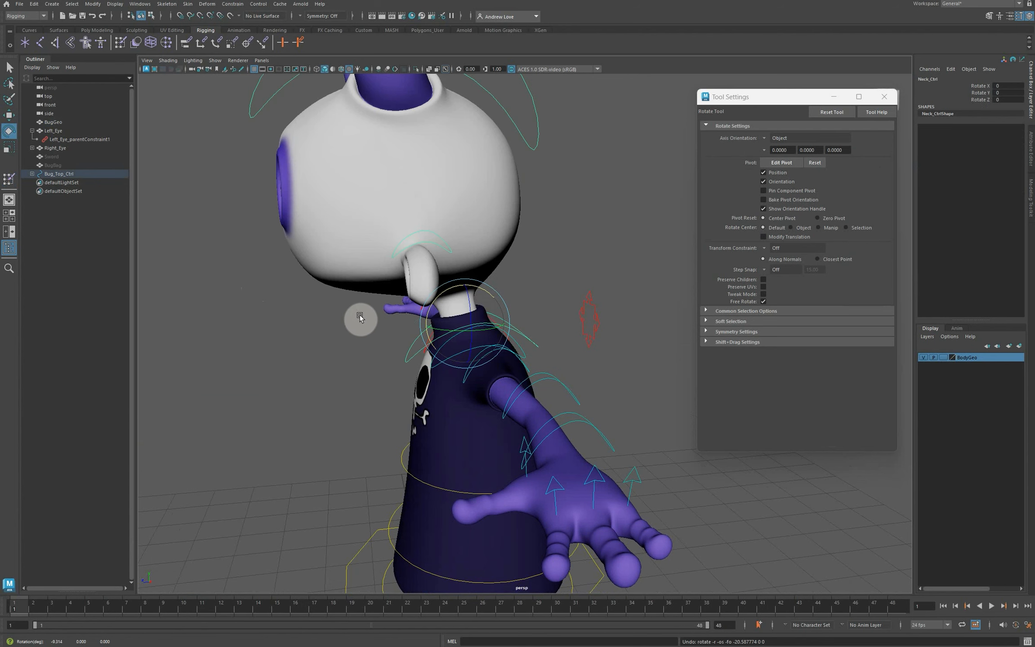
left_click_drag(358, 316, 170, 290, "alt")
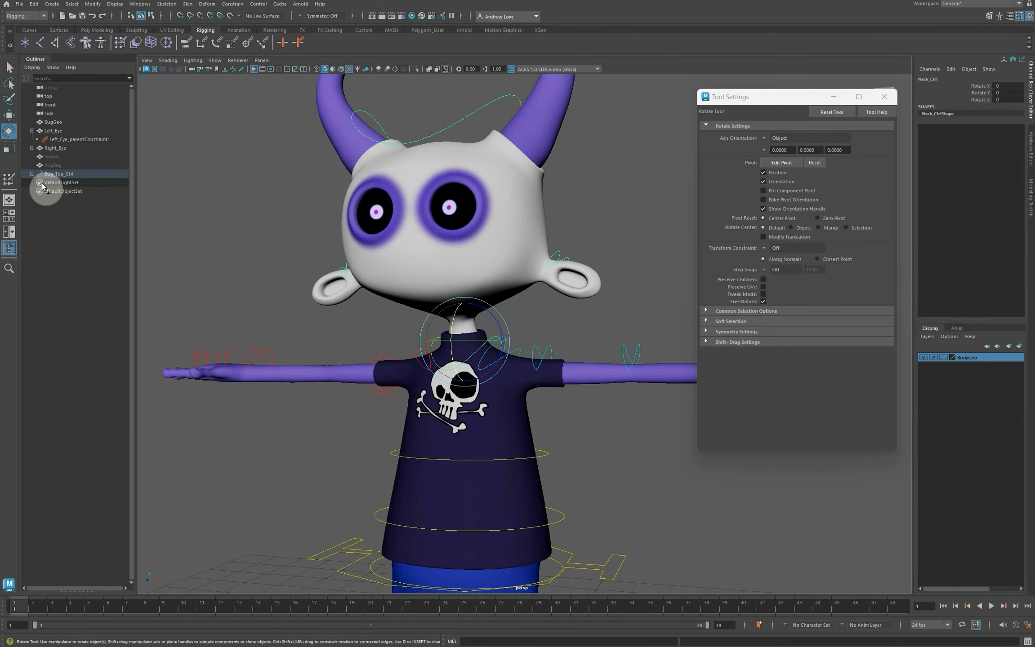
- Reopen skin weight painting on the bug mesh and paint Head_J over the front of the head using Replace with value 1
left_click(9, 179)
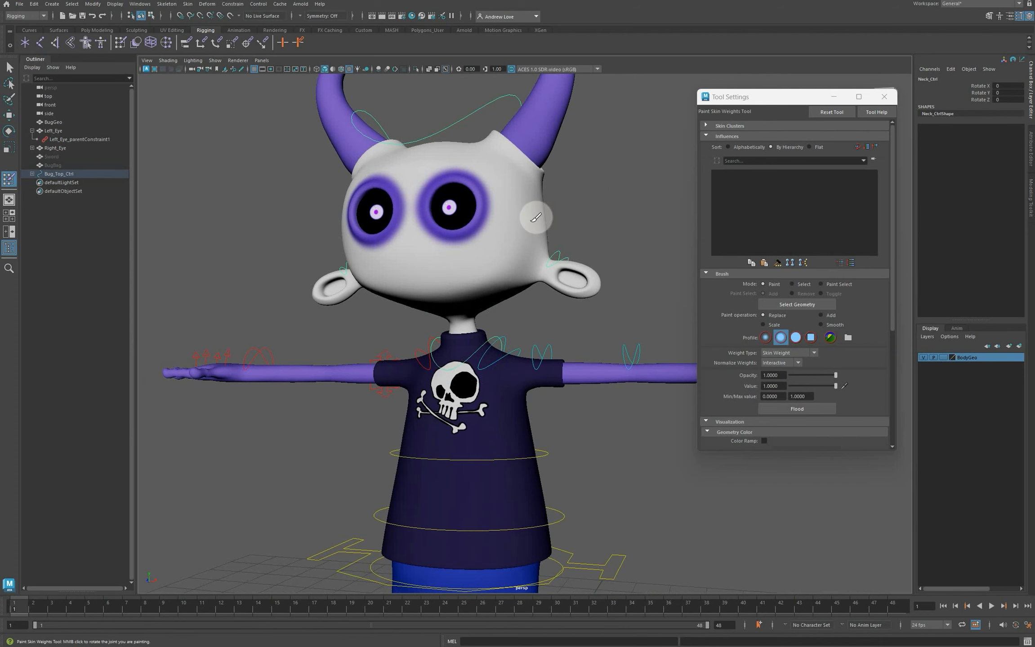
left_click(9, 67)
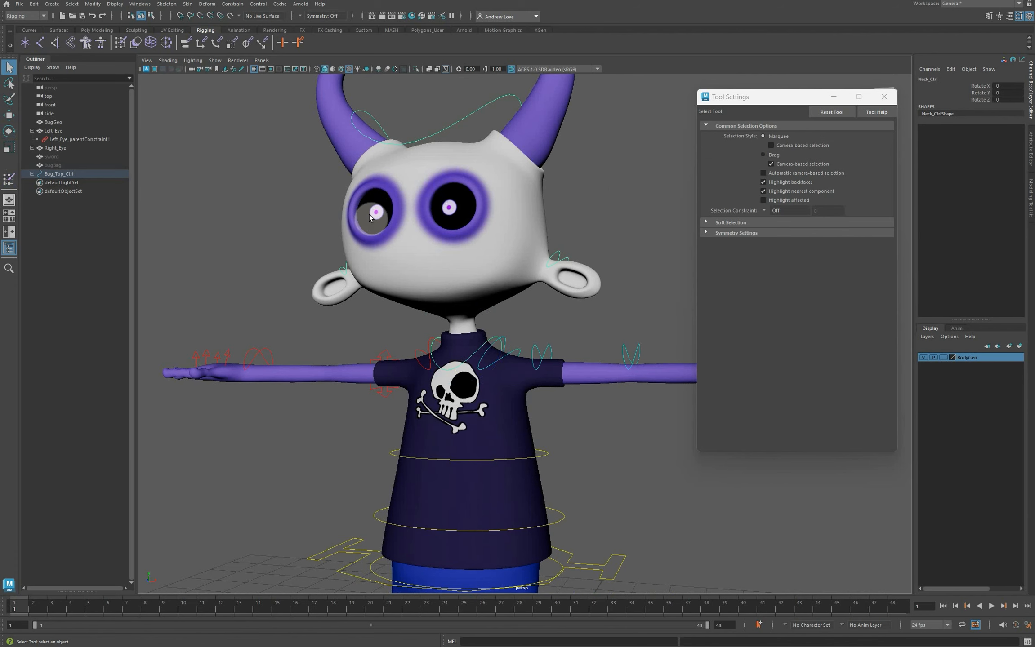
left_click(343, 195)
left_click(8, 180)
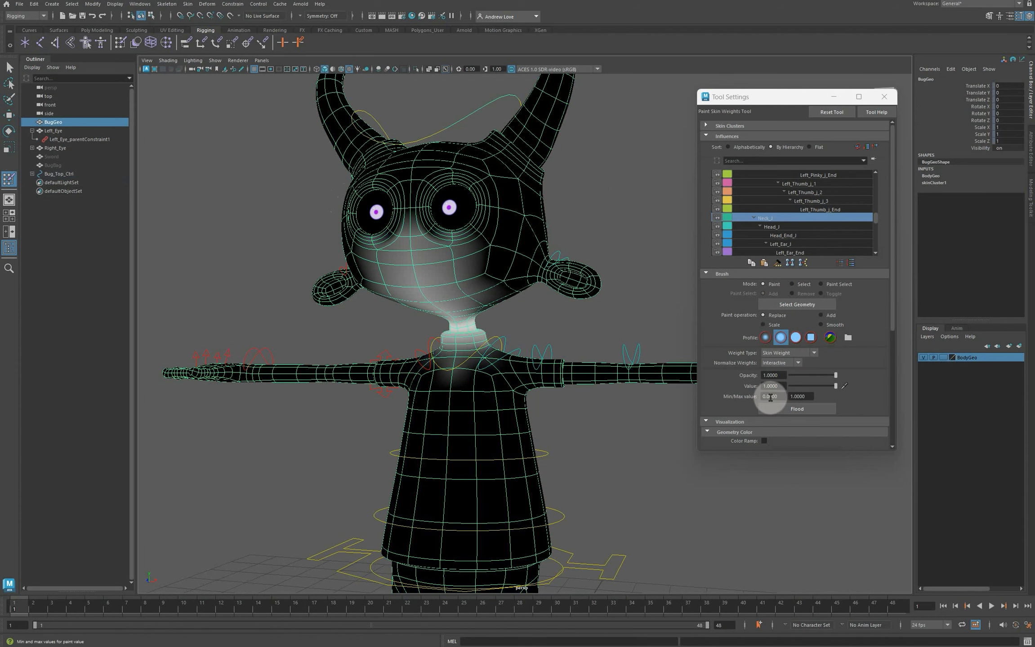
left_click(793, 226)
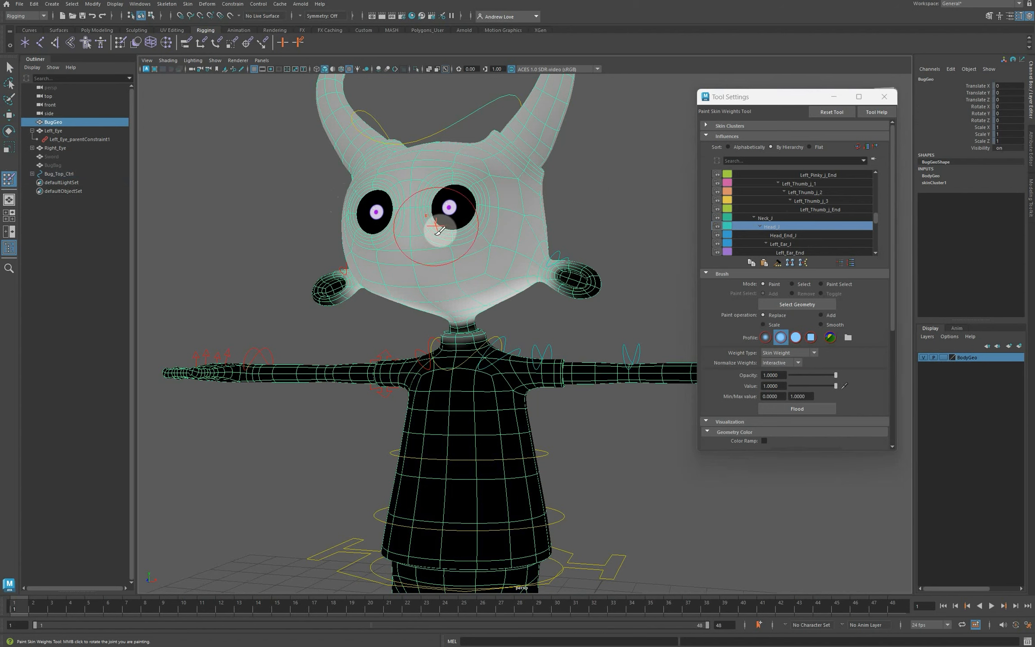
mouse_move(439, 231)
left_mouse_down()
mouse_move(463, 255)
mouse_move(511, 199)
mouse_move(450, 157)
mouse_move(426, 231)
left_mouse_up()
mouse_move(475, 280)
left_mouse_down()
mouse_move(407, 289)
mouse_move(468, 301)
mouse_move(519, 229)
mouse_move(541, 227)
mouse_move(531, 175)
mouse_move(505, 157)
left_mouse_up()
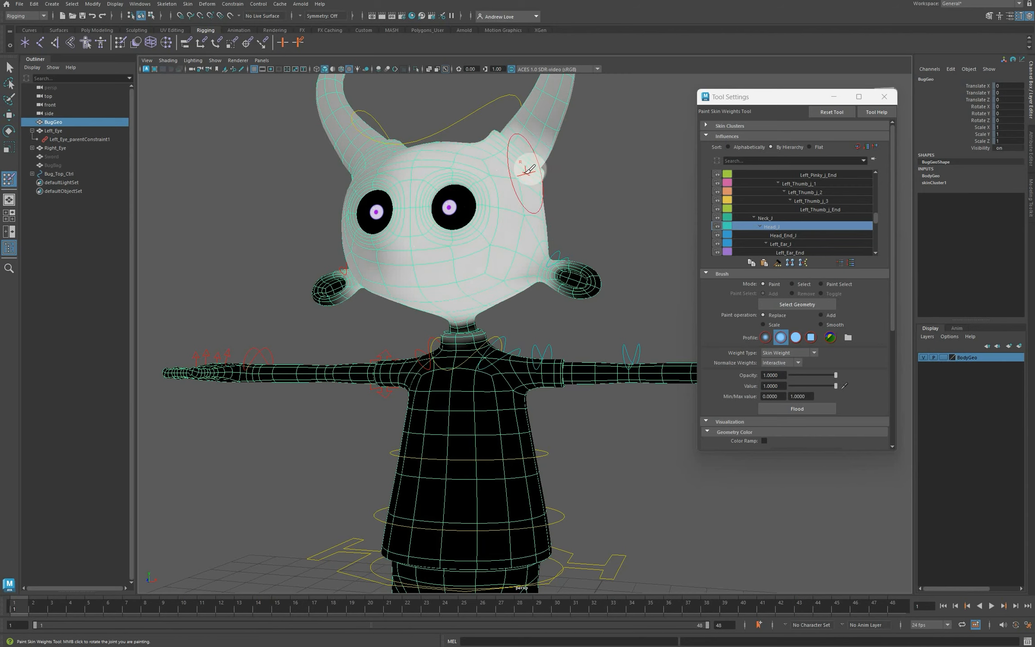
- Paint full Head_J weight over the back and crown of the head, both horns and the remaining patches of the face
left_click_drag(633, 180, 465, 211, "alt")
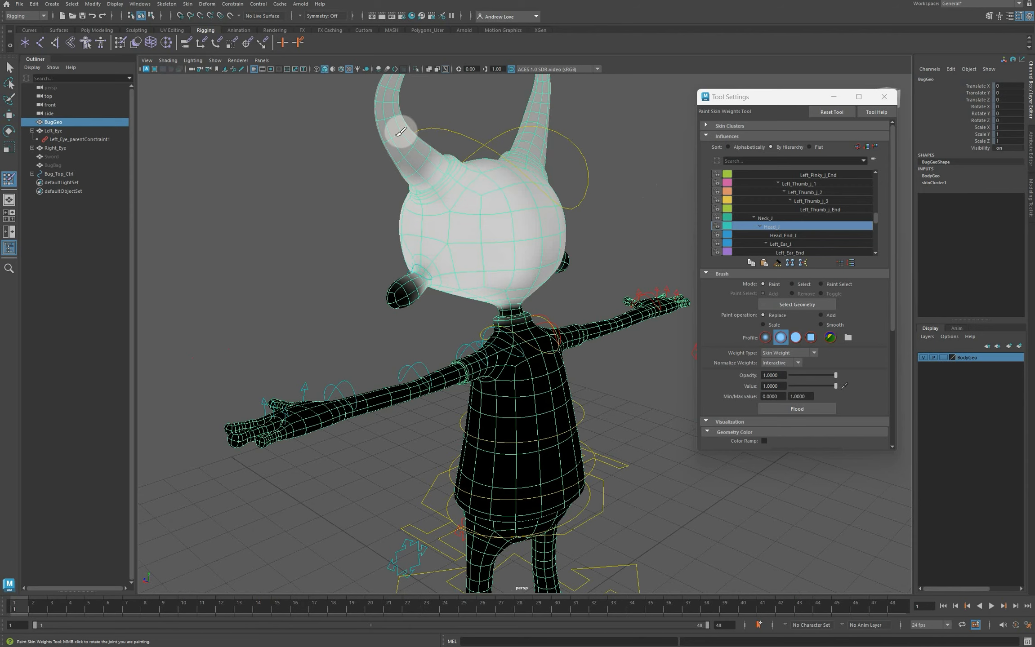
mouse_move(289, 132)
left_mouse_down("alt")
mouse_move(412, 194)
mouse_move(508, 193)
left_mouse_up("alt")
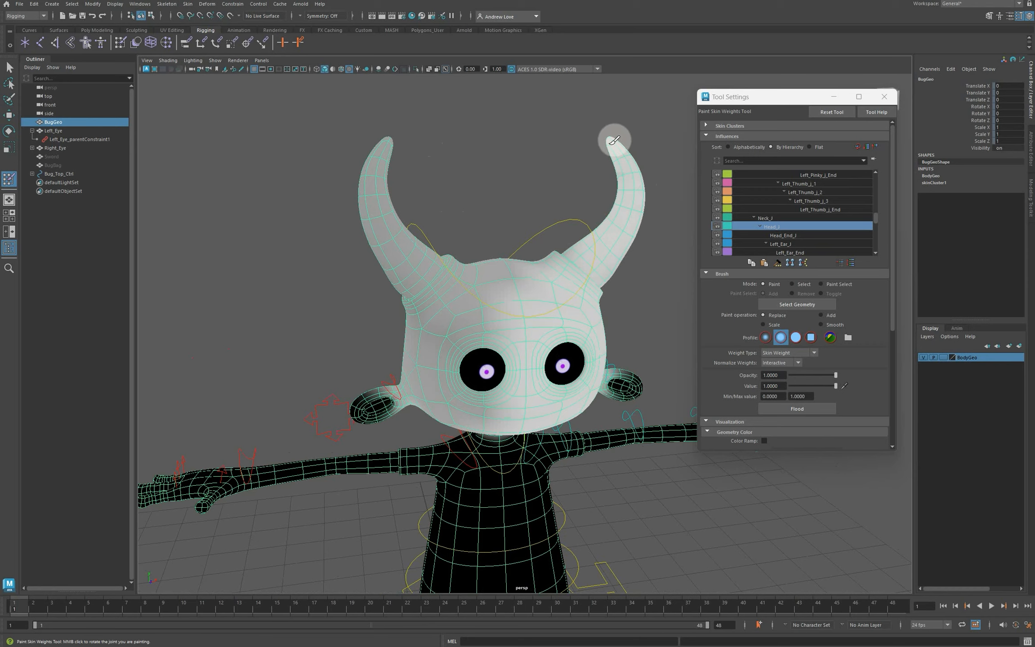
left_click_drag(604, 210, 590, 330, "alt")
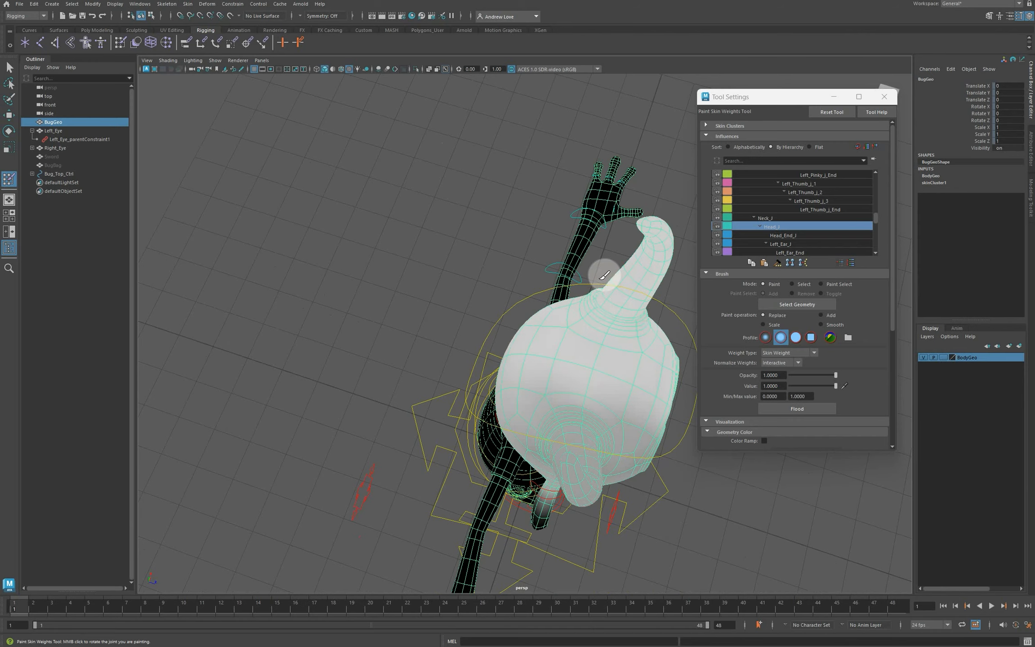
left_click_drag(621, 310, 563, 362, "alt")
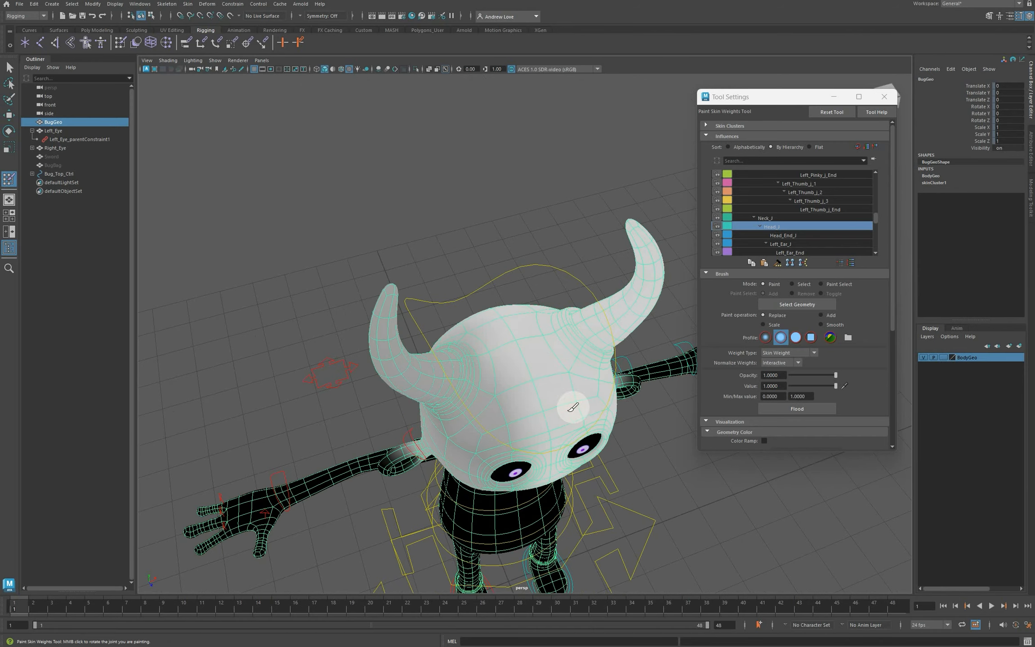
left_click_drag(572, 407, 550, 346, "alt")
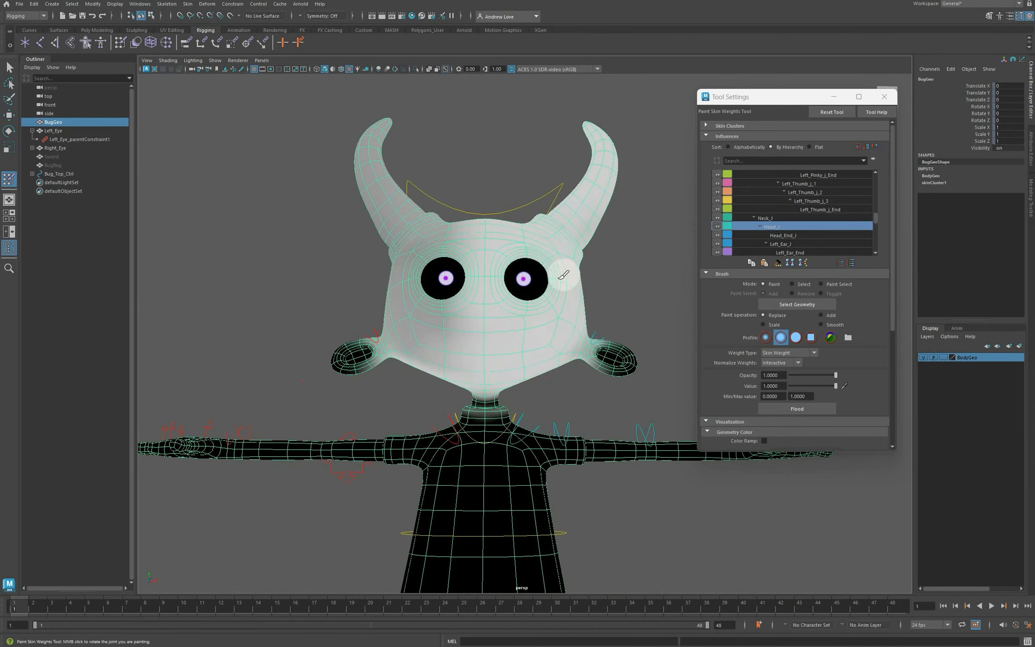
mouse_move(565, 274)
left_mouse_down("alt")
mouse_move(497, 281)
mouse_move(490, 296)
left_mouse_up("alt")
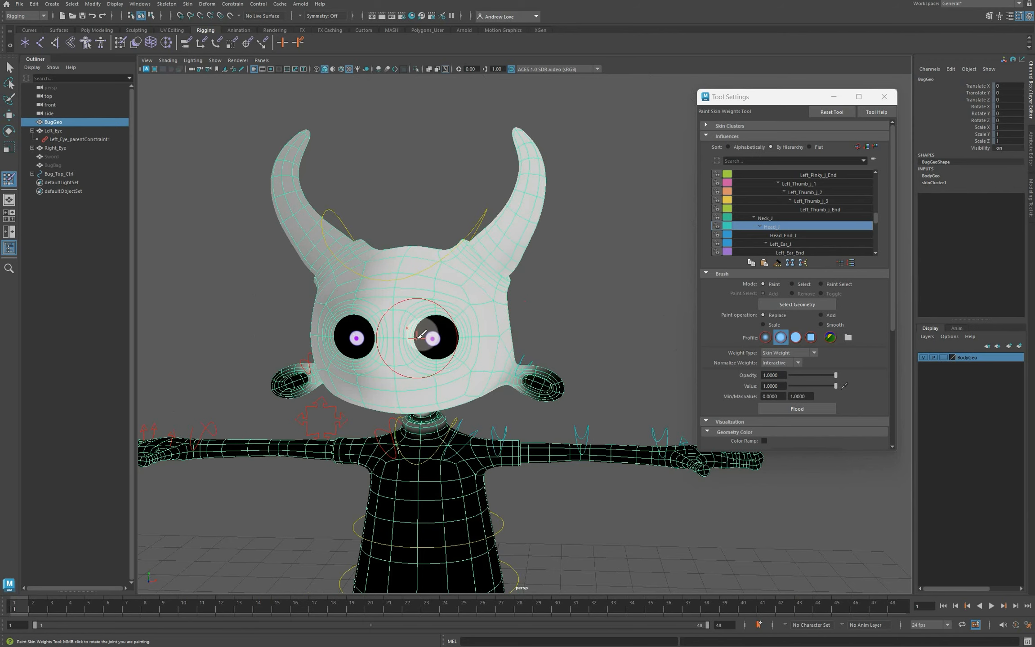
- Choose the Left_Ear_J influence and paint the front and back of the left ear at full weight
scroll(570, 314, "up", 3)
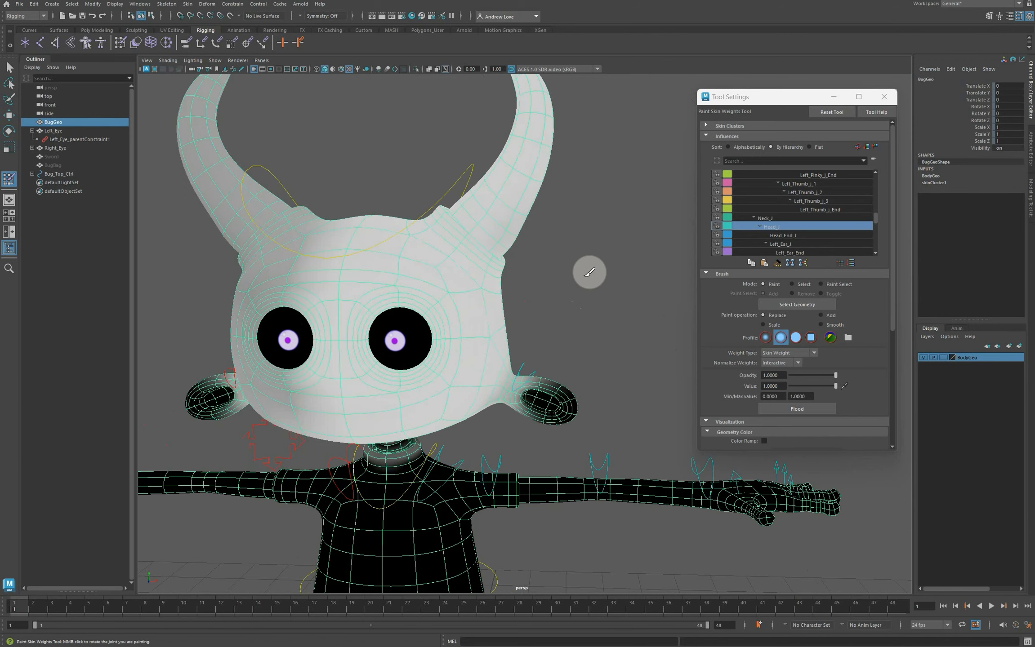
middle_click_drag(582, 290, 592, 209, "alt")
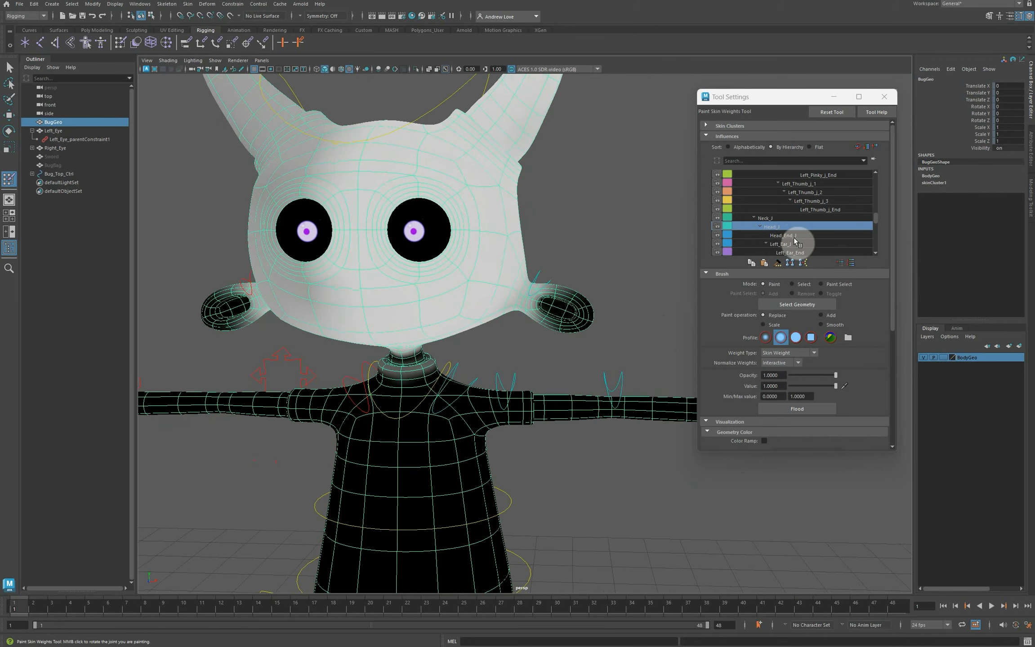
left_click(793, 243)
scroll(686, 227, "up", 3)
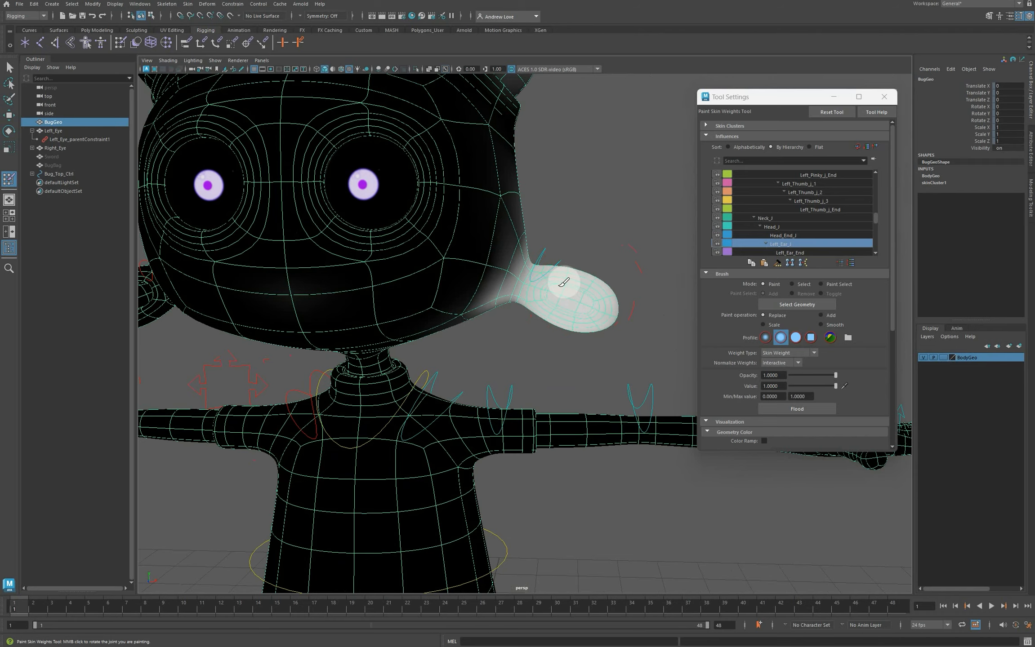
mouse_move(619, 295)
left_mouse_down("alt")
mouse_move(508, 312)
mouse_move(474, 305)
mouse_move(480, 294)
left_mouse_up("alt")
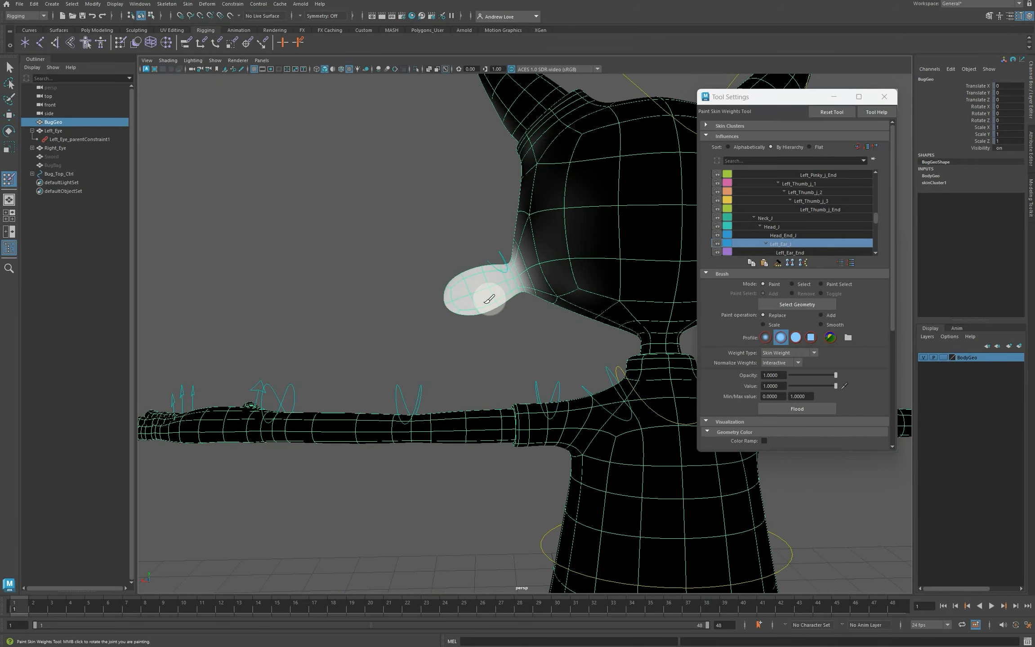
mouse_move(393, 287)
left_mouse_down("alt")
mouse_move(562, 291)
mouse_move(535, 282)
mouse_move(540, 261)
mouse_move(513, 296)
mouse_move(578, 340)
mouse_move(503, 340)
mouse_move(490, 293)
left_mouse_up("alt")
- Return to the Head_J influence with the Replace operation and paint full weight over the back of the head
left_click(821, 325)
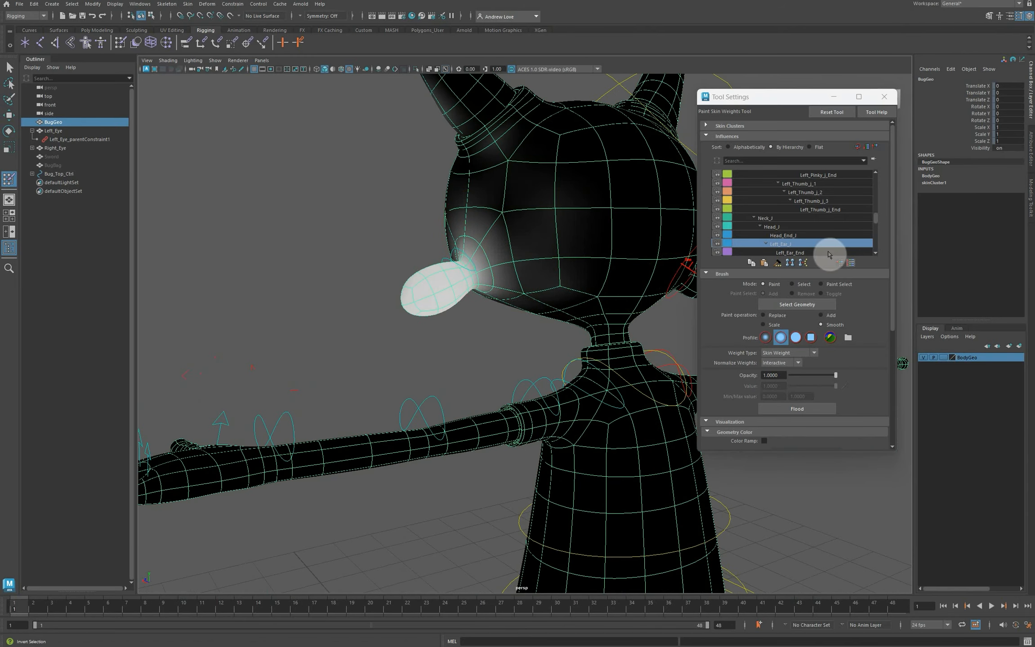
left_click(792, 227)
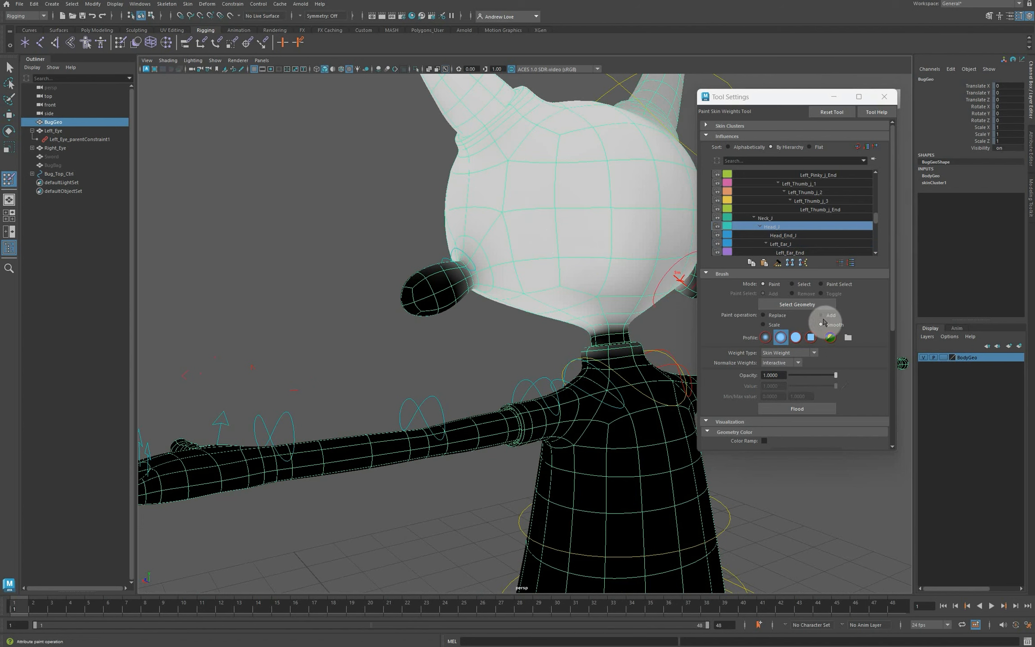
left_click(763, 315)
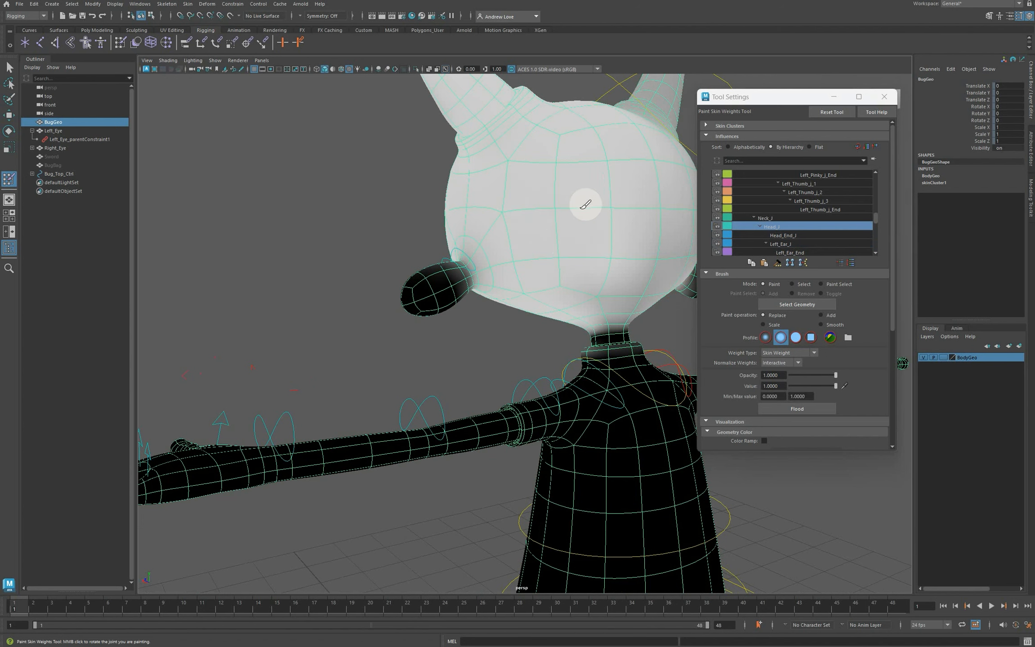
mouse_move(585, 205)
left_mouse_down()
mouse_move(619, 289)
mouse_move(591, 299)
left_mouse_up()
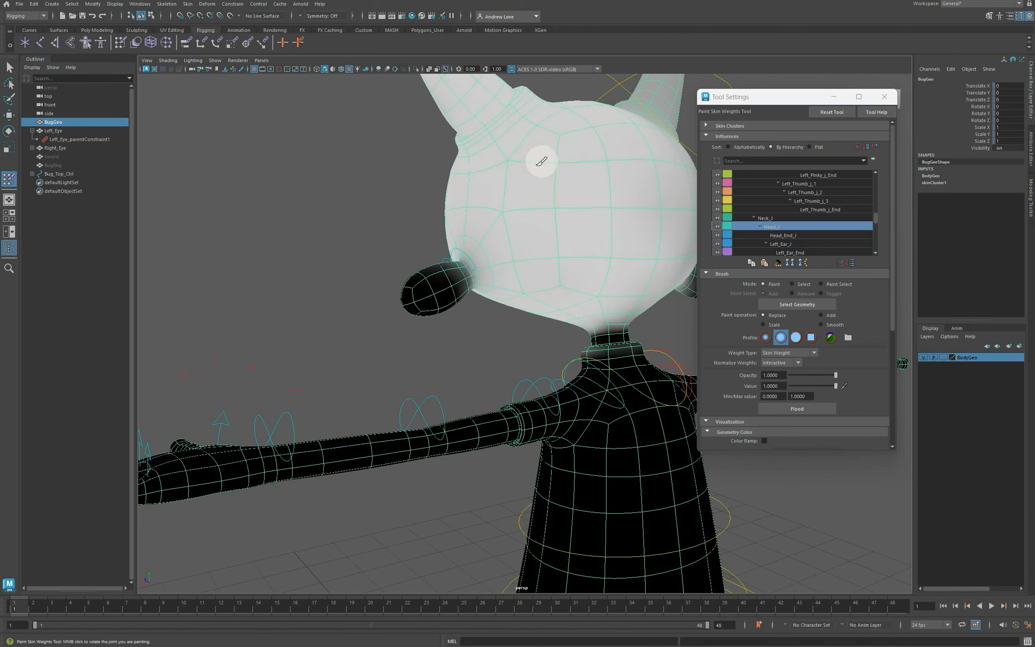
scroll(277, 200, "down", 5)
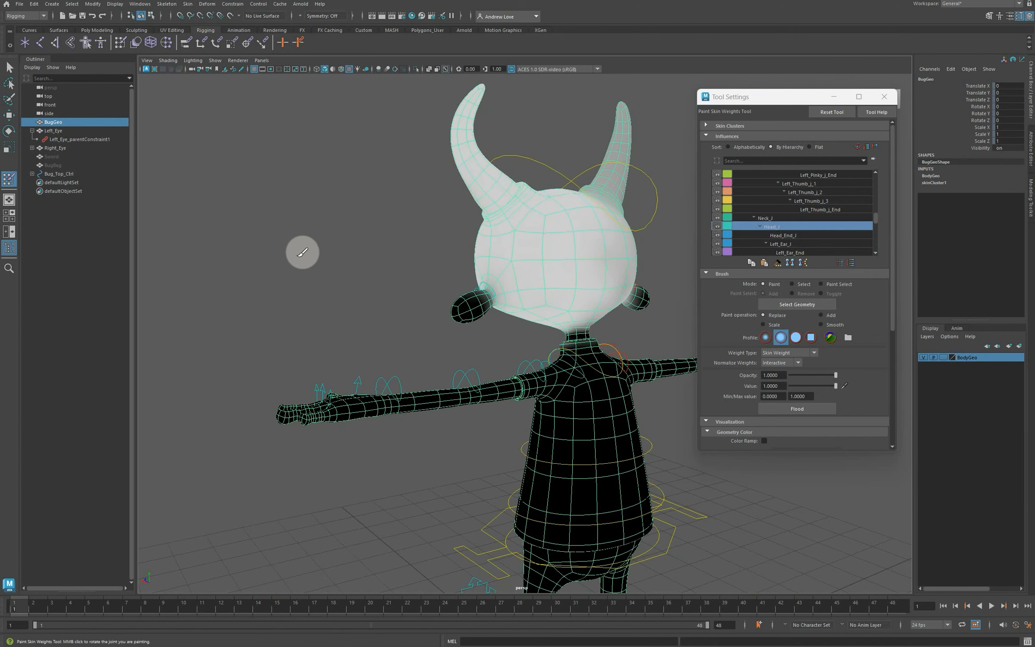
- Mirror the bug mesh's skin weights across YZ from positive to negative, using Closest point on surface and Closest joint
left_click_drag(286, 258, 436, 259, "alt")
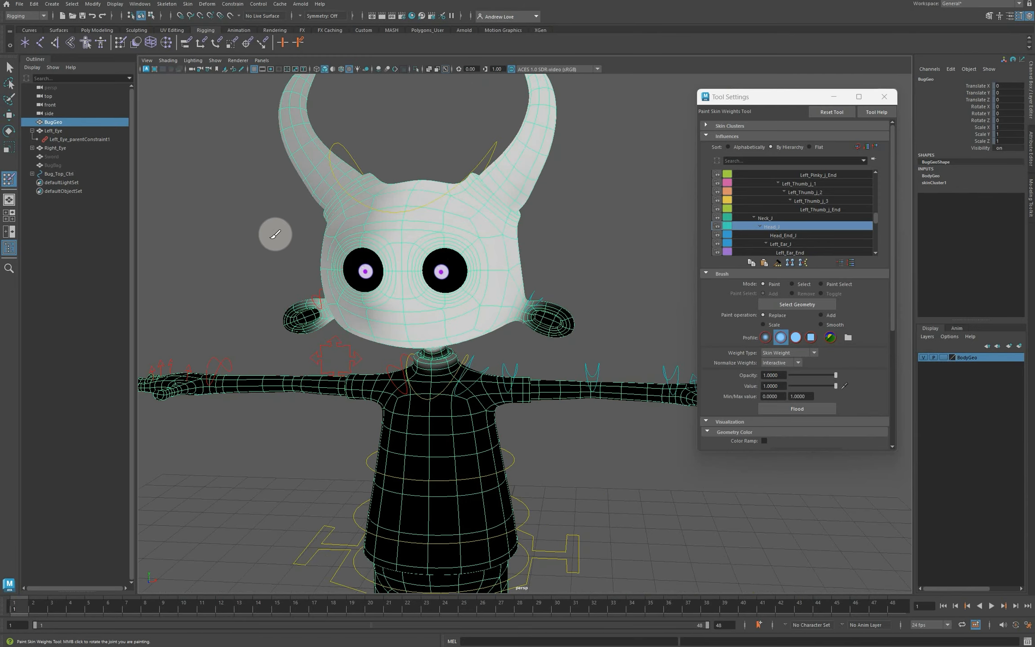
scroll(270, 235, "down", 4)
scroll(270, 232, "down", 2)
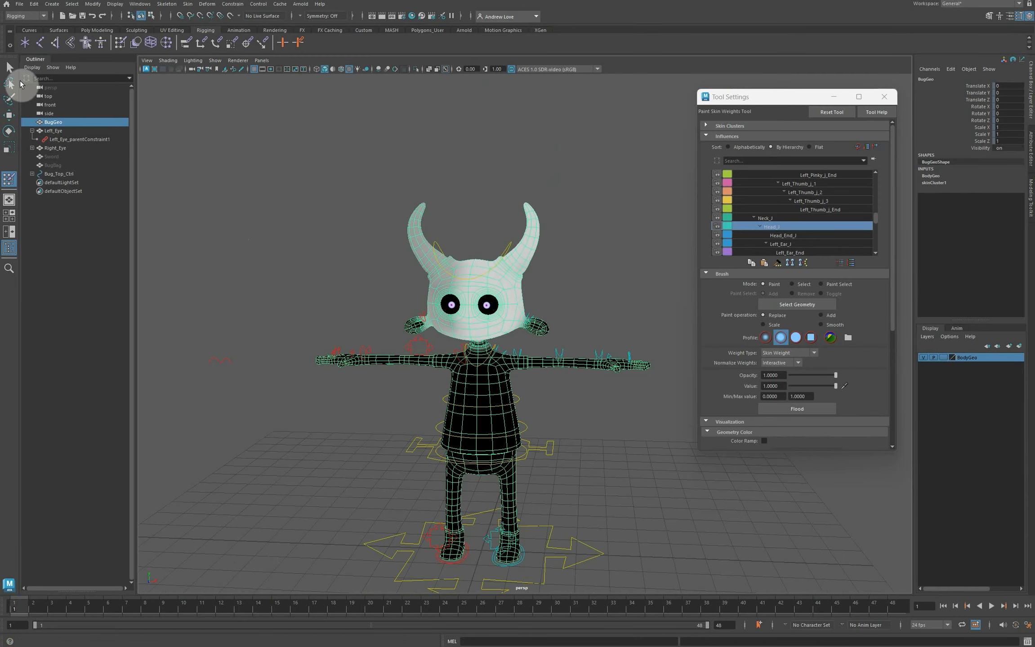
left_click(10, 68)
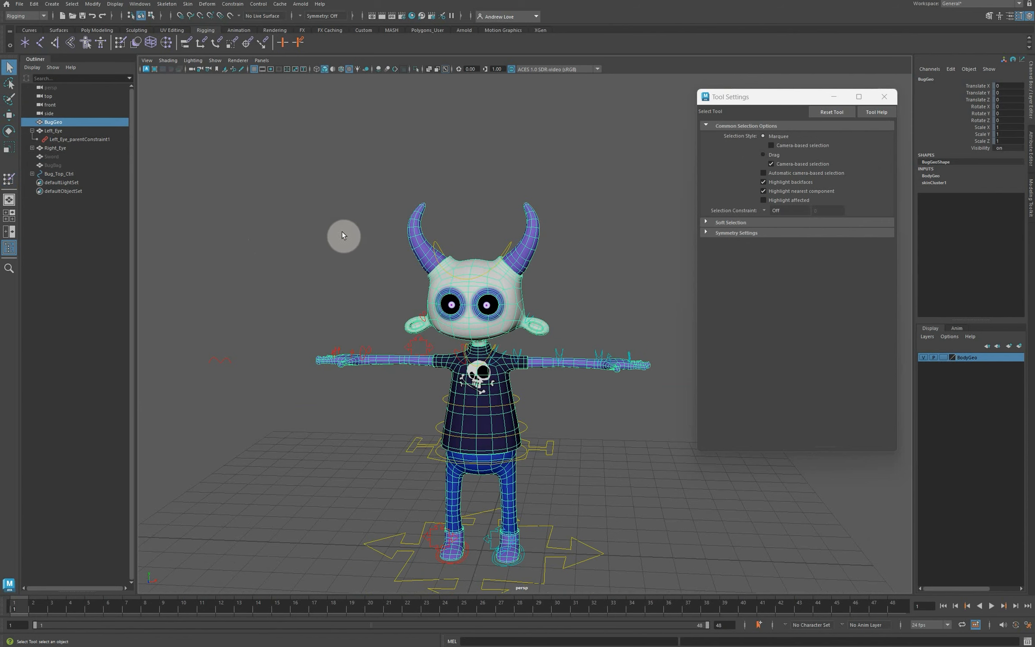
left_click(188, 4)
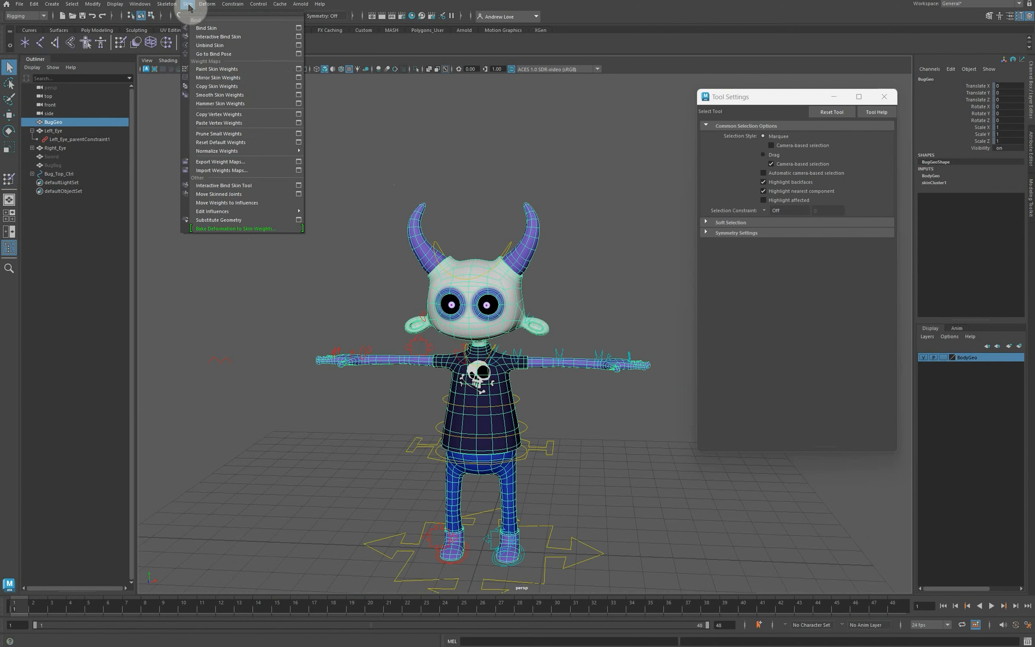
left_click(298, 79)
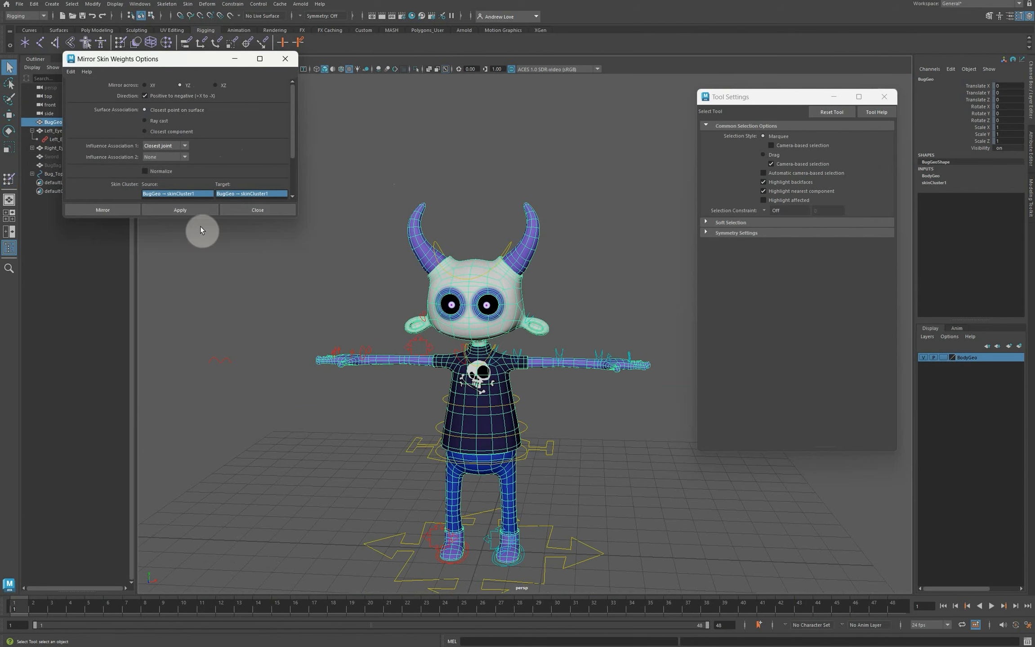
left_click(185, 210)
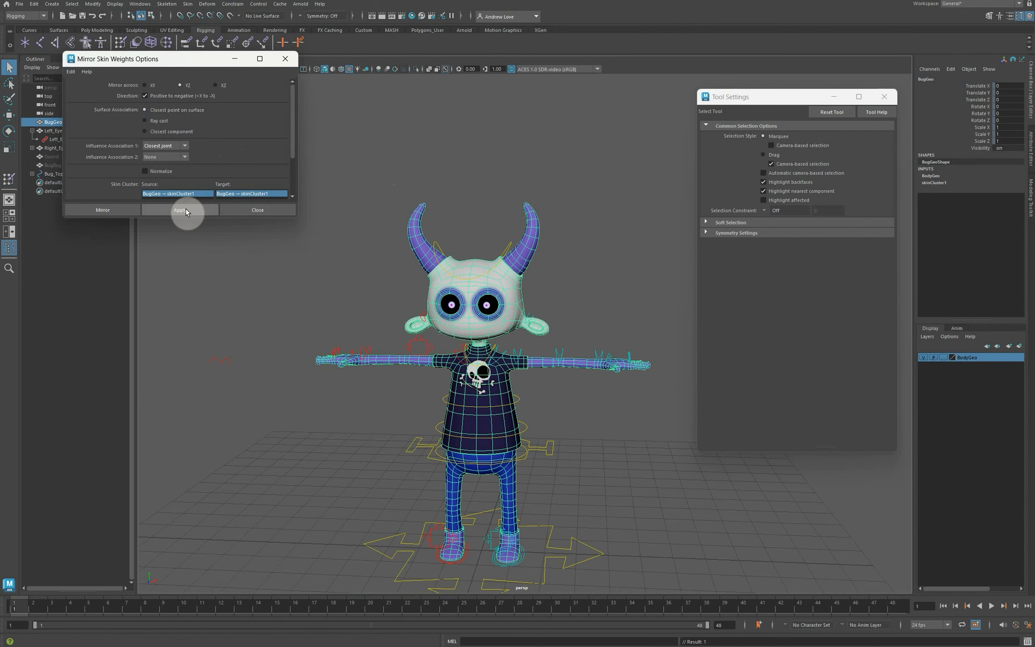
left_click(286, 59)
left_click(883, 97)
- Rotate the neck control to test how the neck and head deform, and undo the rotation
scroll(388, 231, "up", 3)
scroll(425, 362, "up", 3)
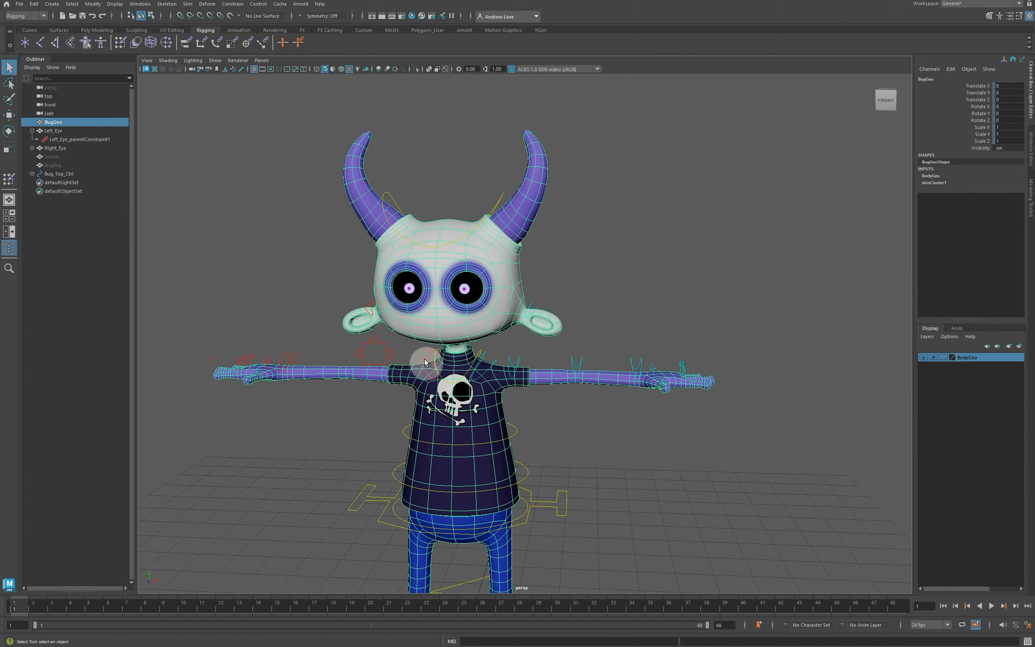
left_click(458, 376)
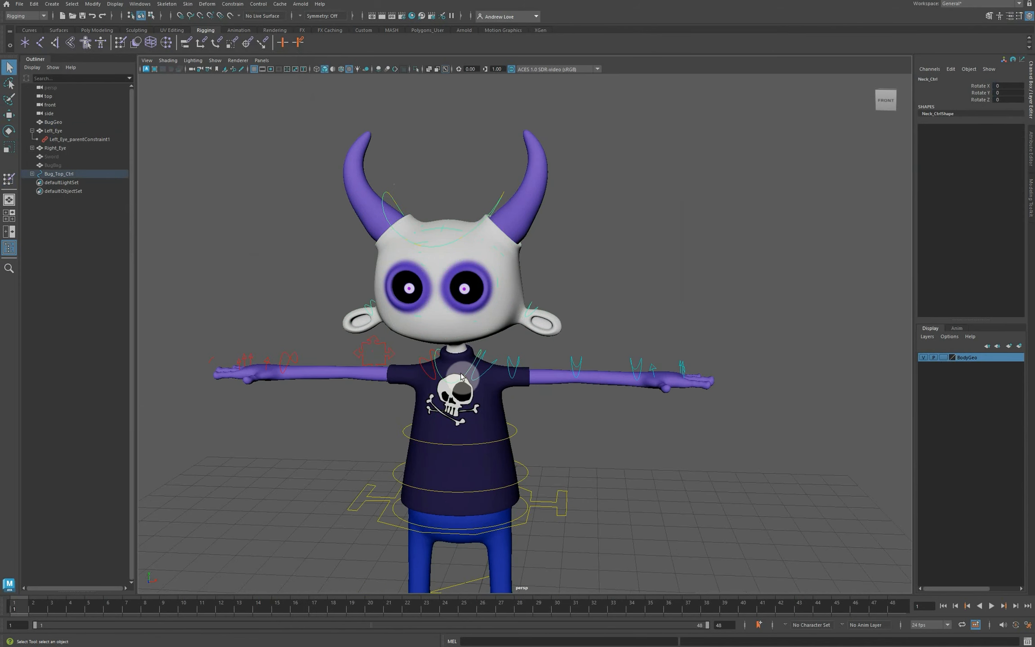
key("e")
left_click_drag(450, 358, 485, 352)
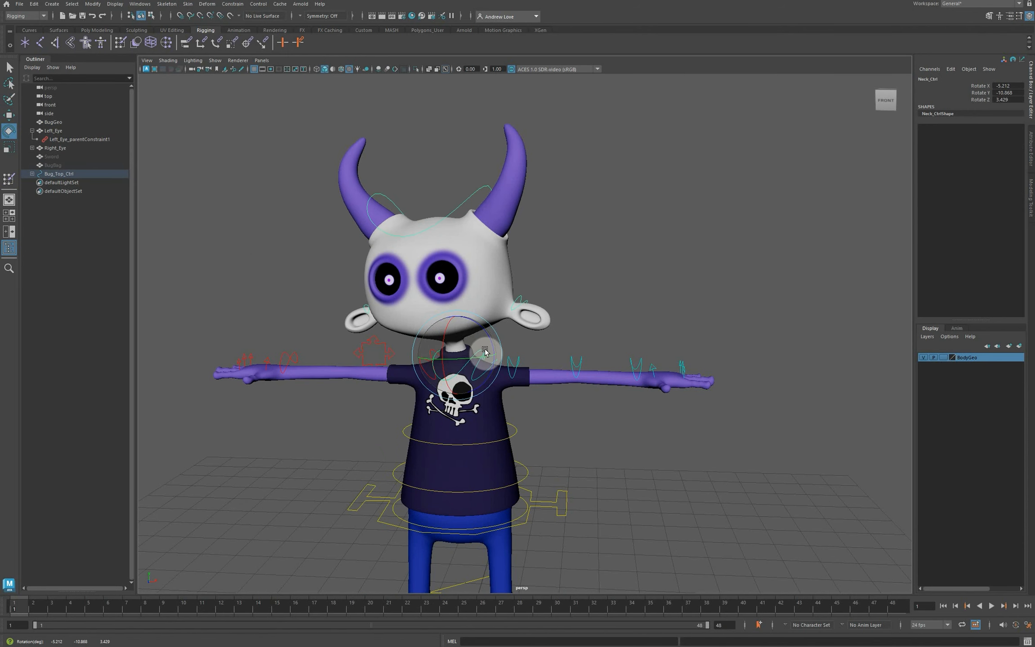
key("ctrl+z")
- Rotate the head control to about -23, 2 and 12 degrees in X, Y and Z, and the left ear control about -40 degrees in Z
left_click(470, 280)
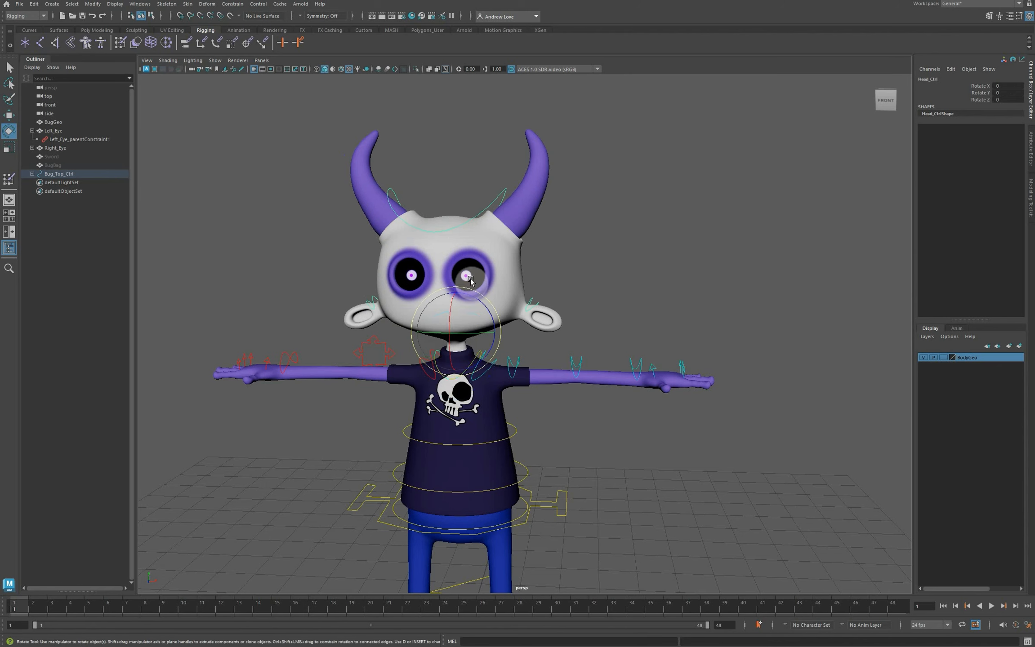
left_click_drag(471, 279, 451, 333)
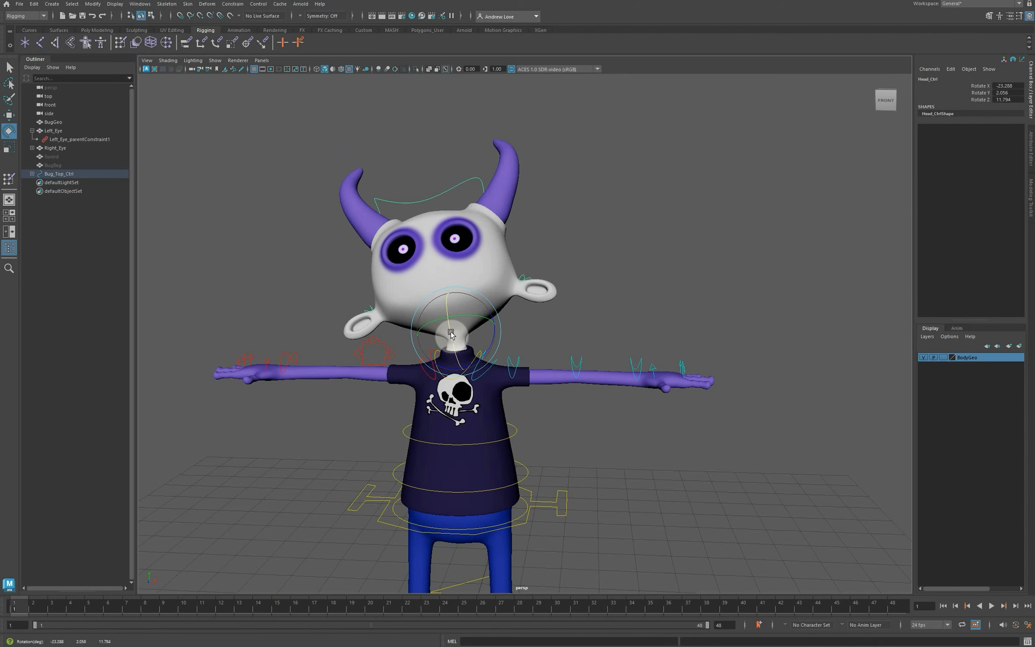
left_click(527, 280)
left_click_drag(546, 306, 526, 324)
scroll(535, 231, "up", 4)
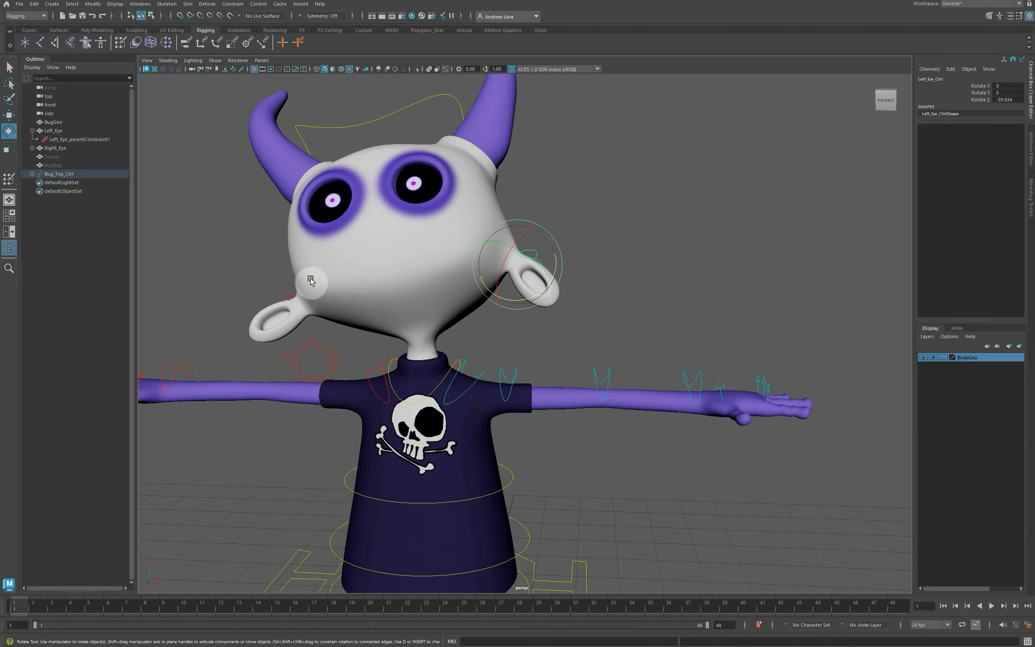
- Reopen skin weight painting with its settings on the bug mesh and examine the Head_J weights around the head, ears and neck
left_click(287, 270)
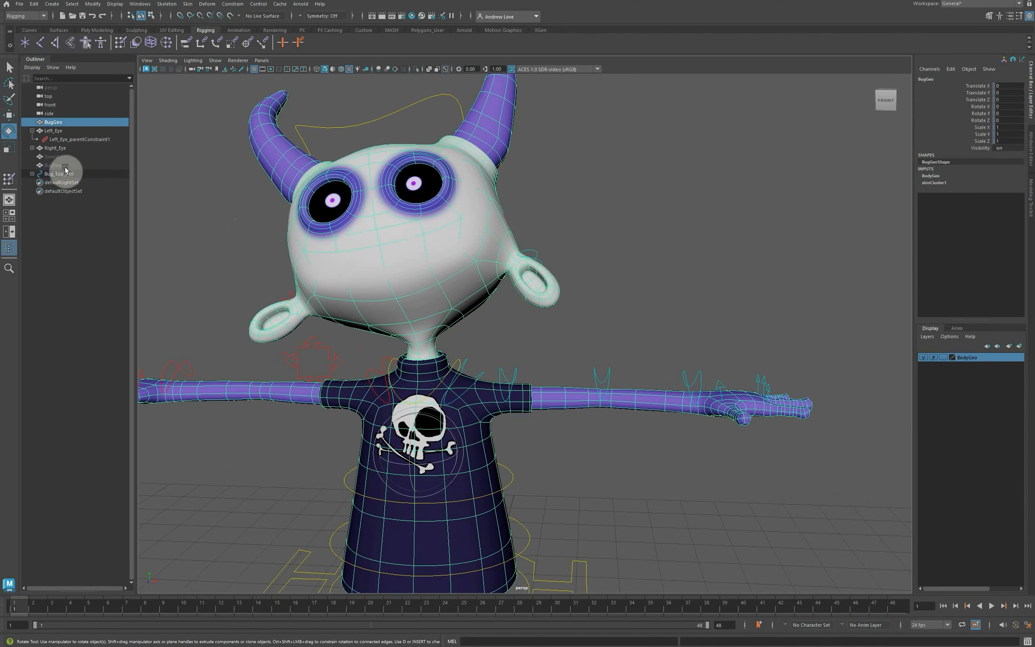
left_click(8, 179)
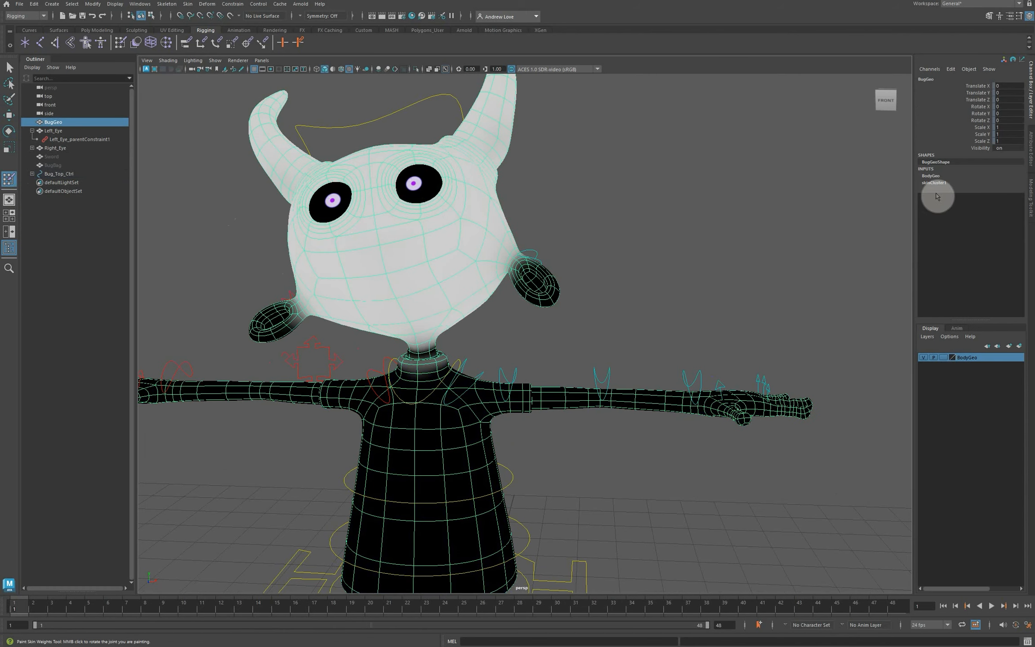
left_click(1019, 17)
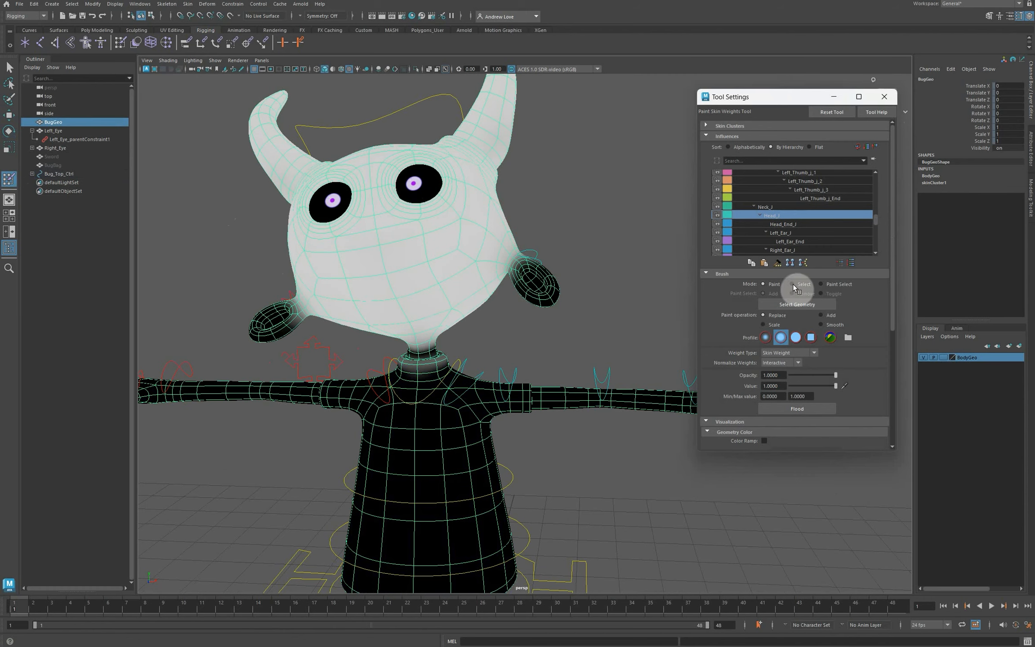
left_click_drag(596, 206, 519, 165, "alt")
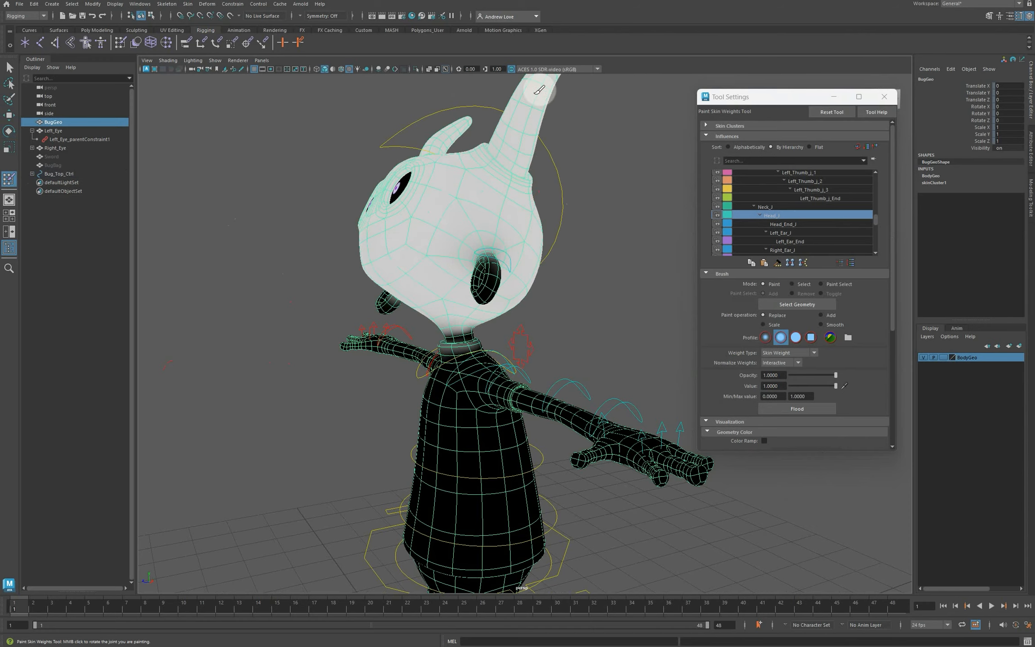
mouse_move(610, 206)
left_mouse_down("alt")
mouse_move(638, 212)
mouse_move(537, 189)
left_mouse_up("alt")
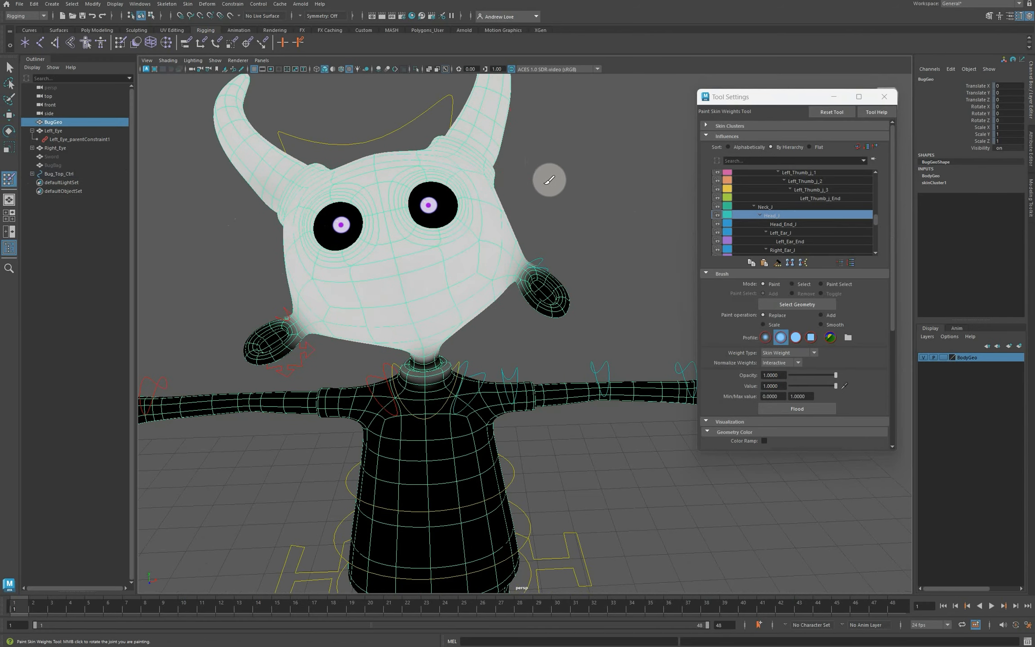
left_click_drag(550, 178, 435, 171, "alt")
left_click_drag(528, 176, 526, 211, "alt")
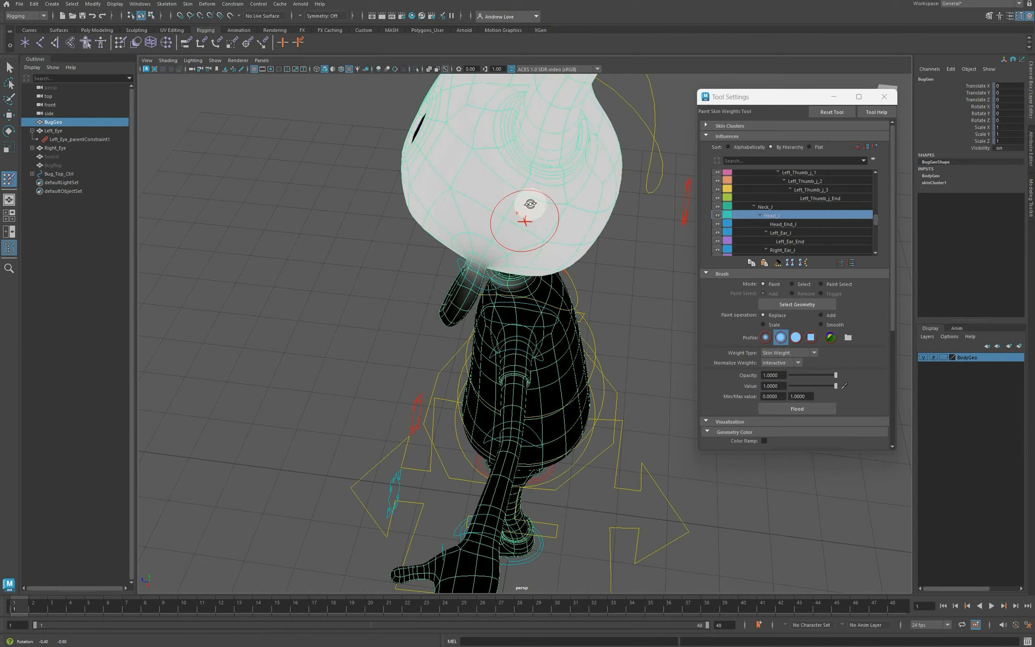
left_click_drag(527, 212, 532, 203, "alt")
left_click_drag(275, 297, 341, 347, "alt")
right_click_drag(341, 347, 377, 347, "alt")
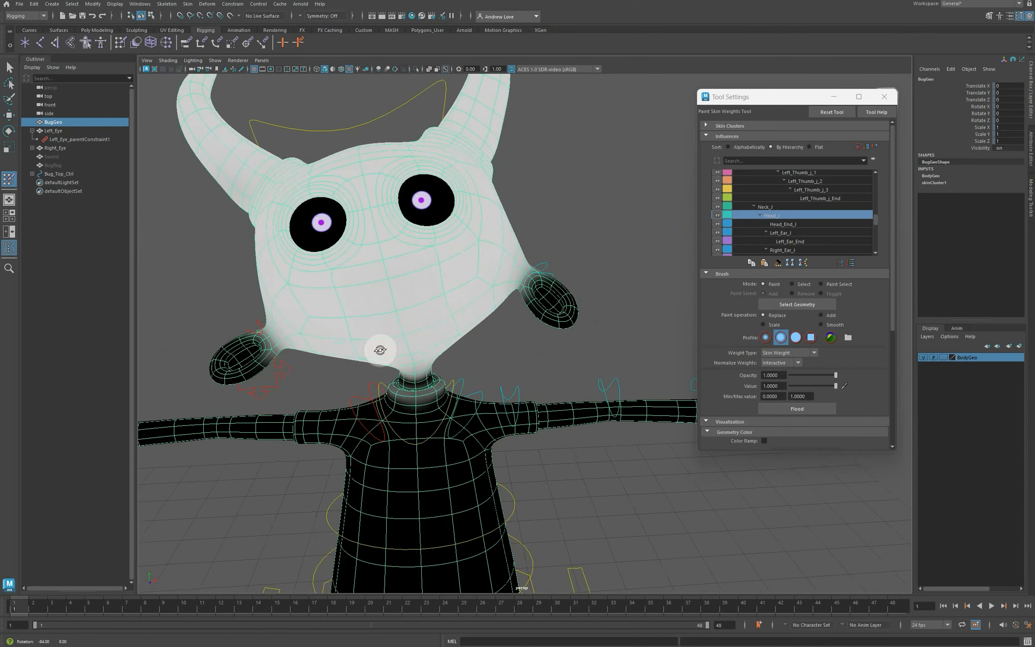
left_click(9, 132)
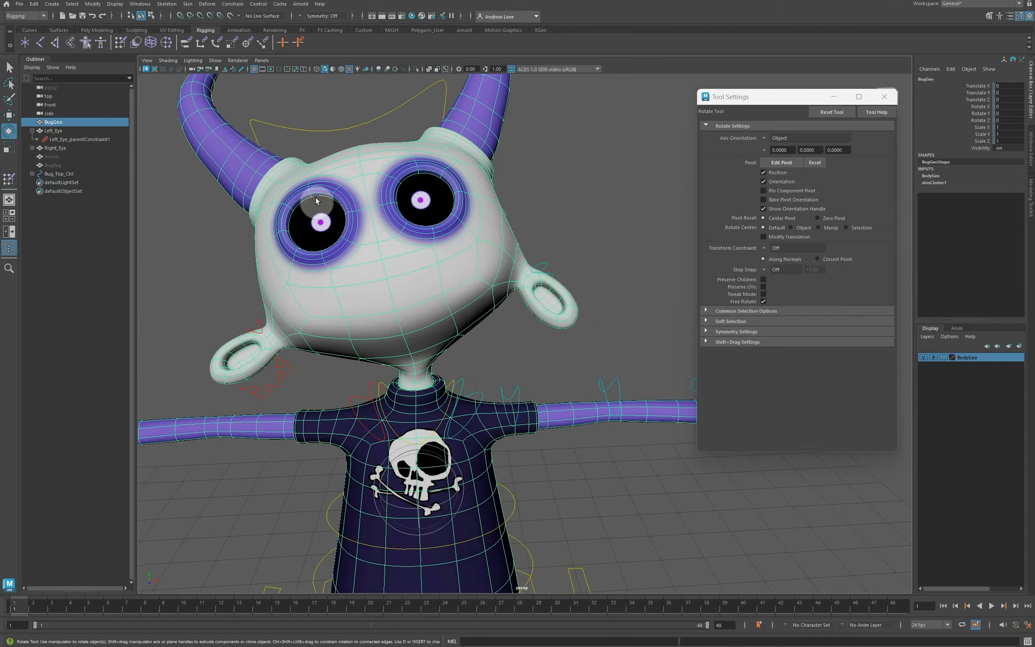
left_click(542, 260)
mouse_move(541, 260)
left_mouse_down()
mouse_move(549, 307)
mouse_move(554, 250)
mouse_move(537, 293)
mouse_move(525, 290)
mouse_move(546, 259)
mouse_move(528, 292)
mouse_move(544, 279)
left_mouse_up()
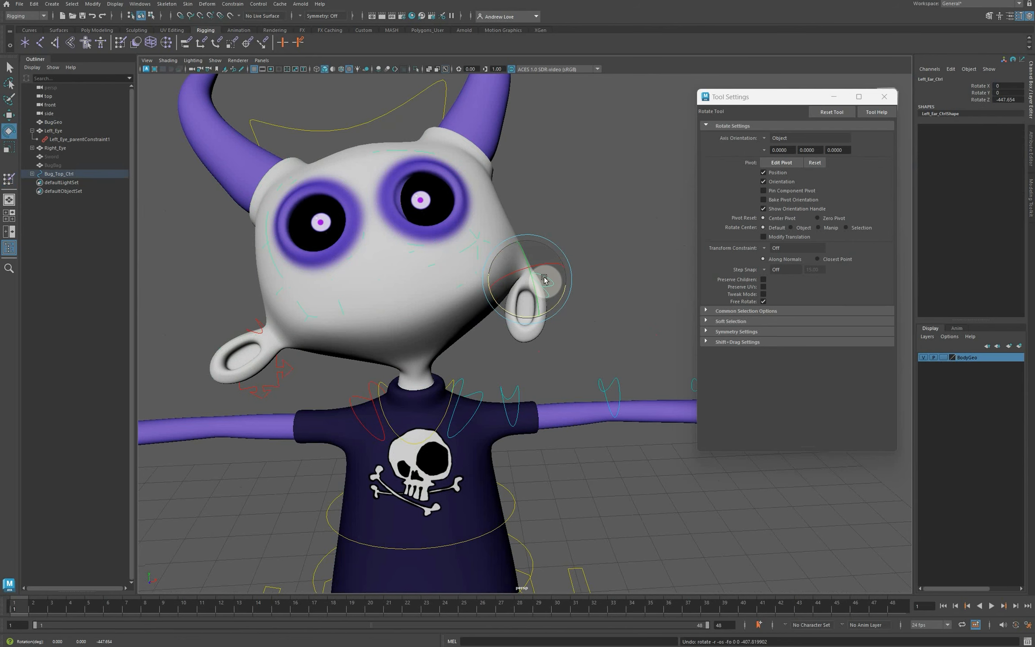
key("ctrl+z")
key("ctrl+z")
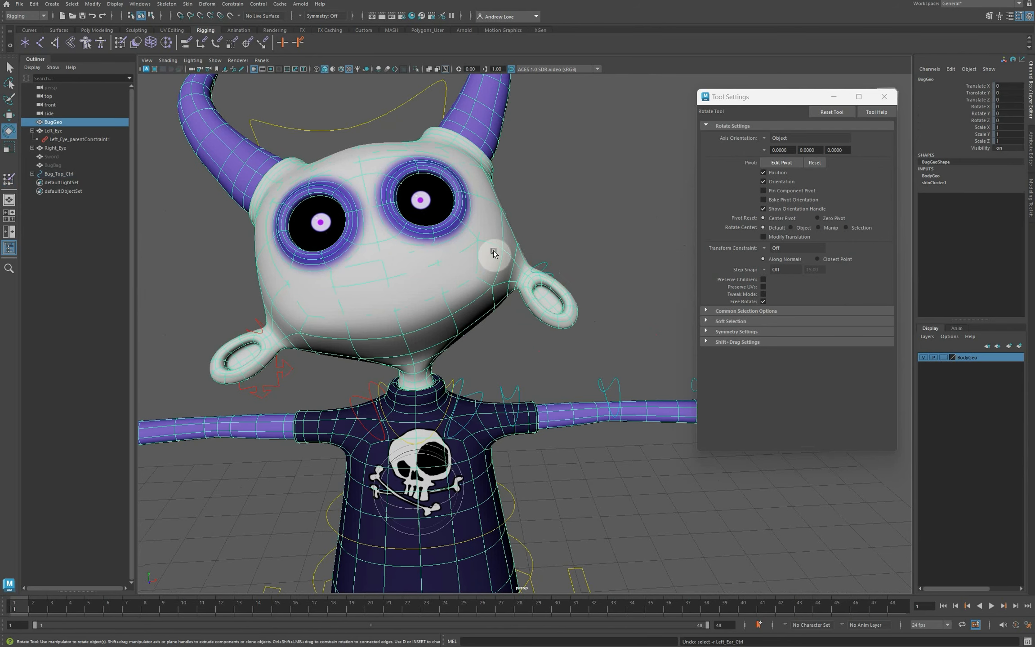
- Reset the left ear control's Rotate Z to 0
left_click(544, 262)
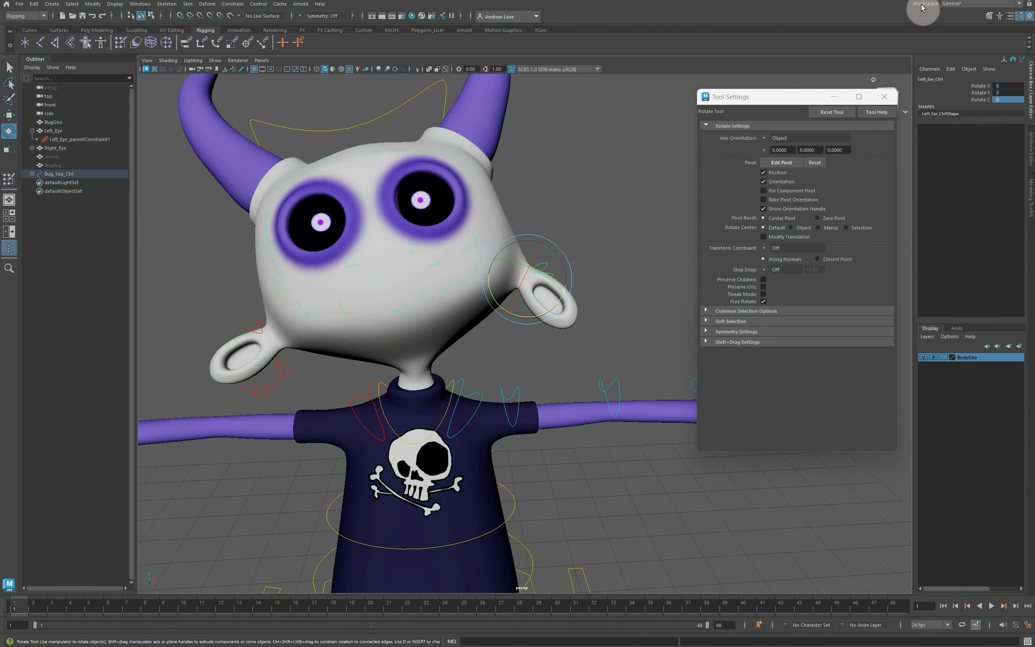
key("Return")
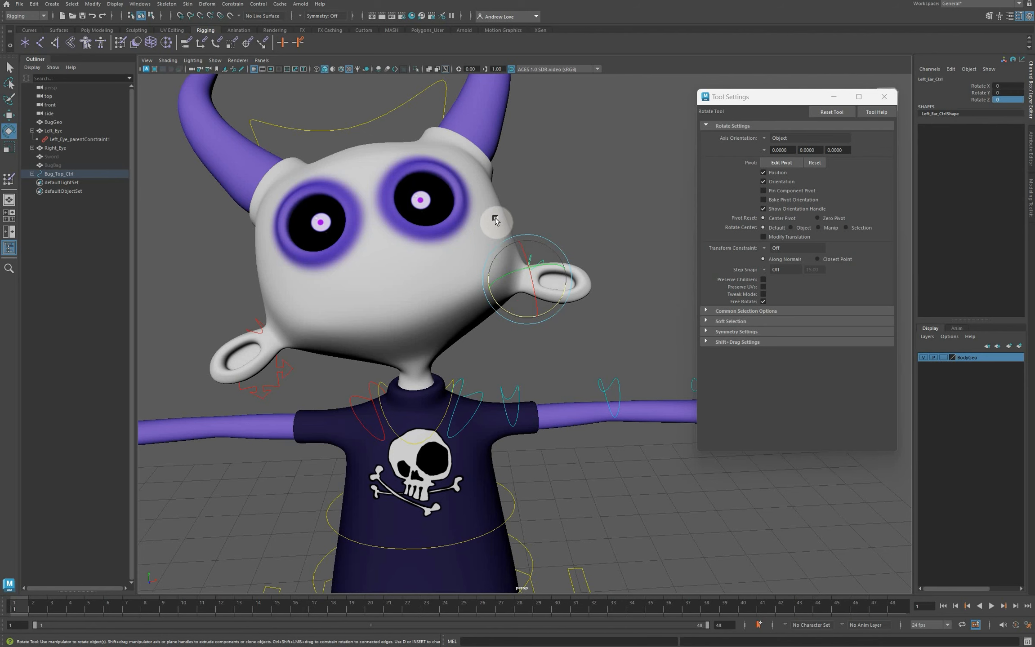
- Resume skin weight painting on the bug mesh and paint Head_J at full weight over the head's left cheek
left_click(495, 220)
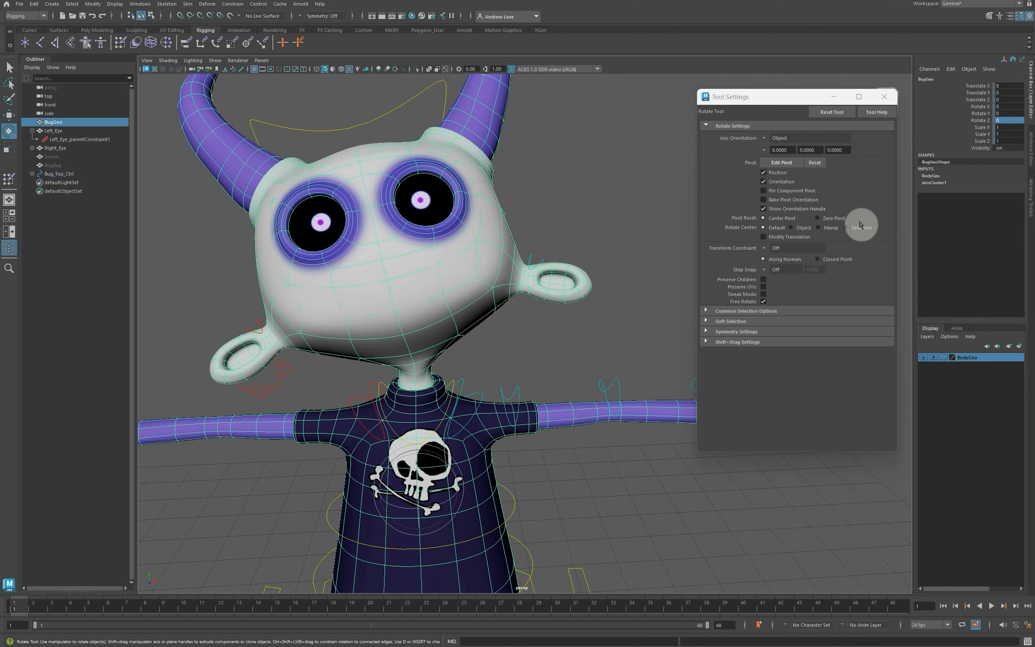
left_click(7, 182)
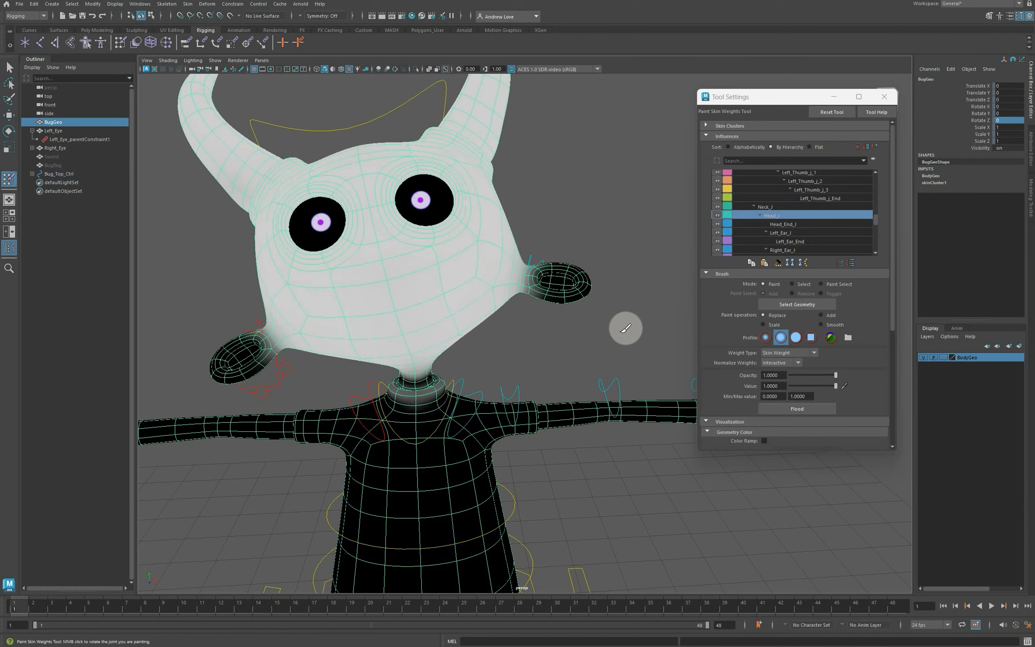
left_click_drag(624, 326, 566, 346, "alt")
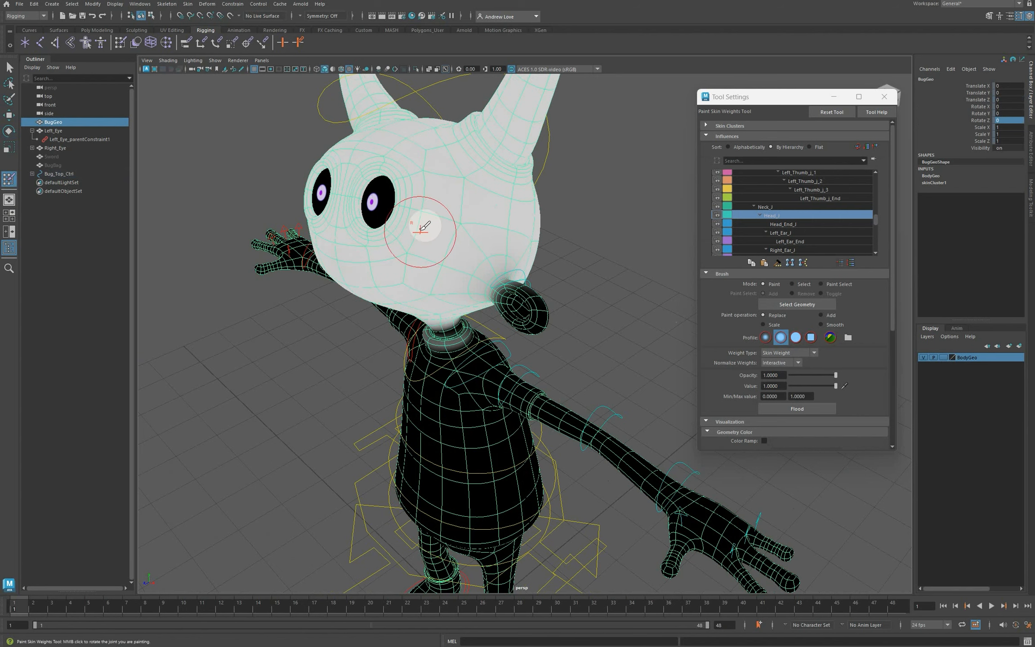
left_click_drag(463, 224, 482, 226)
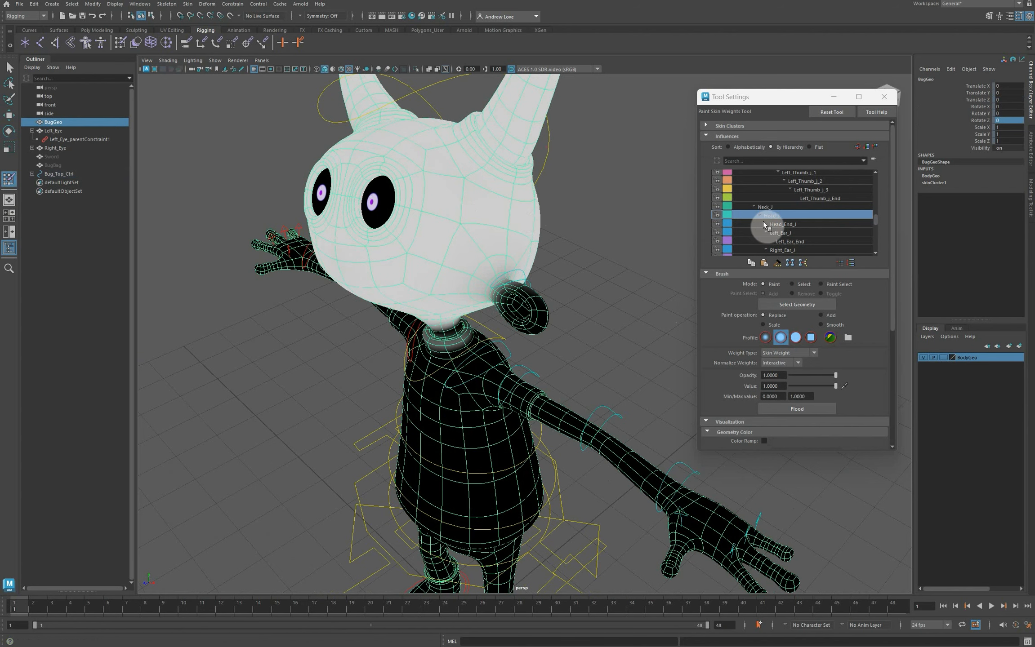
- Choose the Left_Ear_J influence, set the paint value to 0, and remove its weight from the head around the left ear
scroll(787, 234, "down", 1)
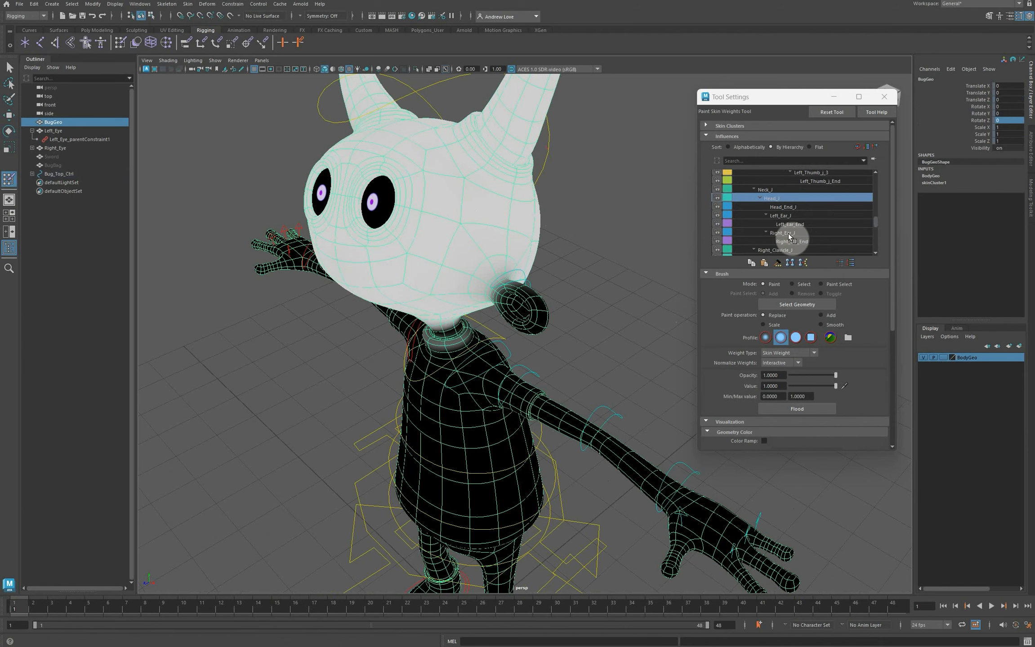
left_click(809, 215)
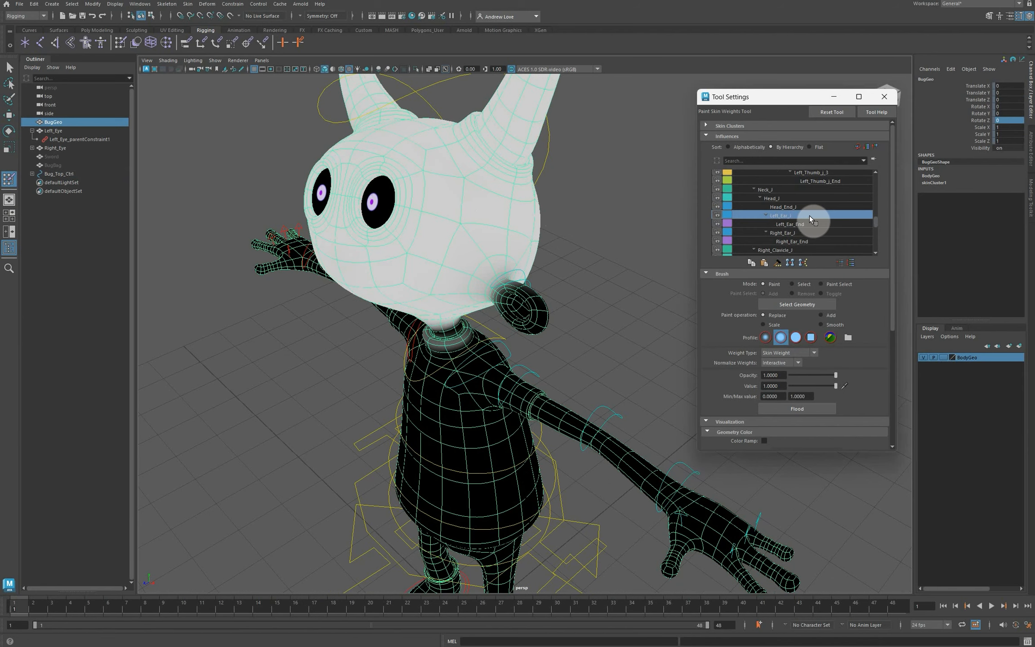
double_click(771, 386)
type("0")
key("Return")
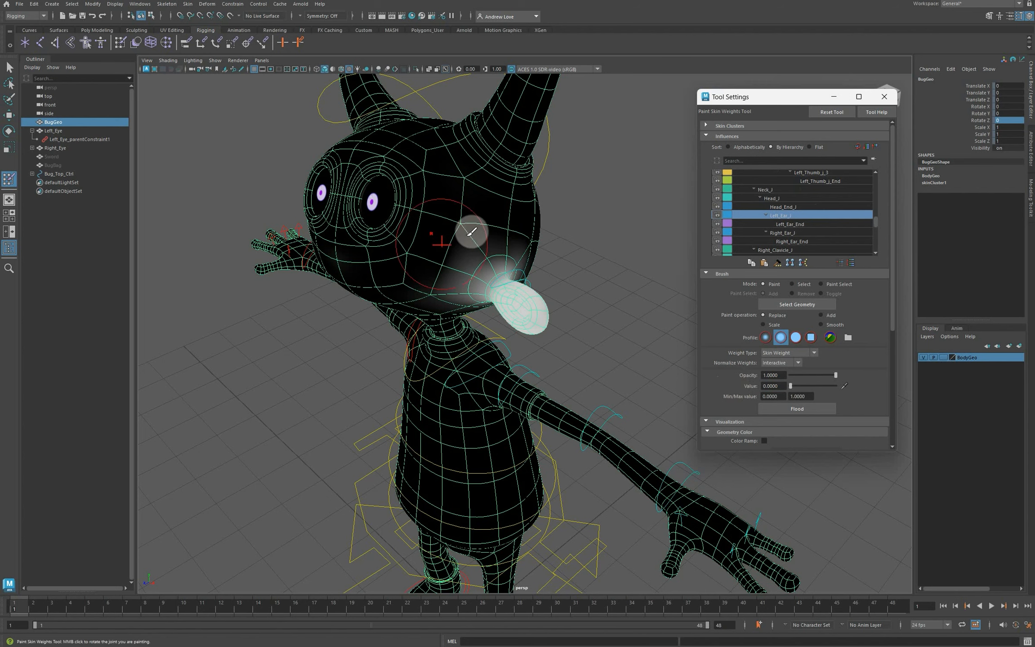
mouse_move(462, 250)
left_mouse_down()
mouse_move(478, 285)
mouse_move(513, 257)
mouse_move(552, 269)
mouse_move(557, 282)
mouse_move(492, 314)
mouse_move(559, 326)
left_mouse_up()
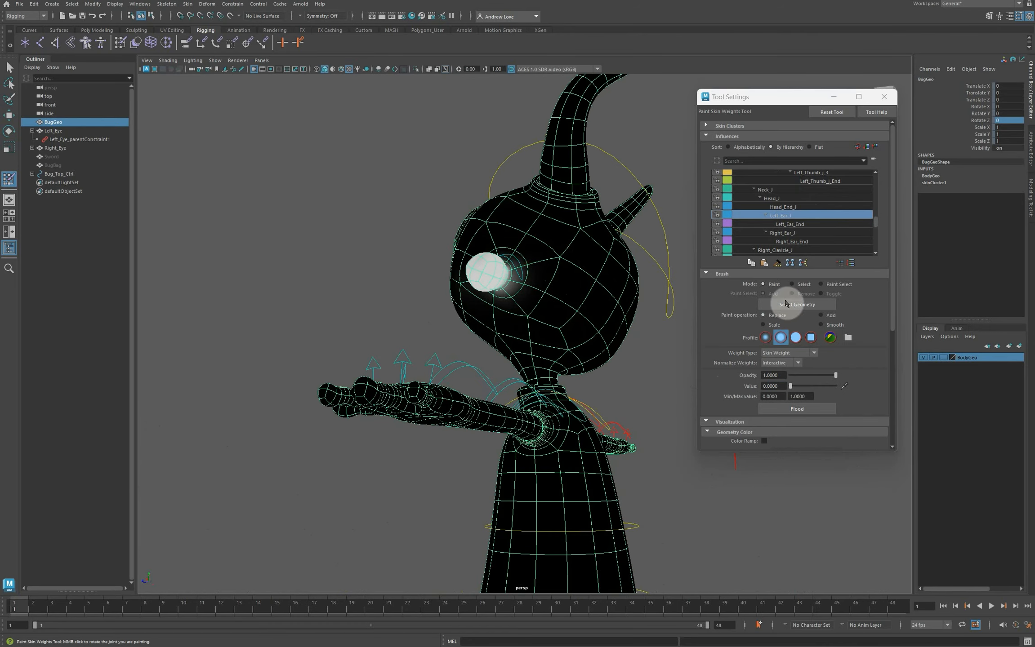
- Choose the Left_Ear_J influence, set the paint value to 1, and paint full weight over the whole left ear
left_click(799, 225)
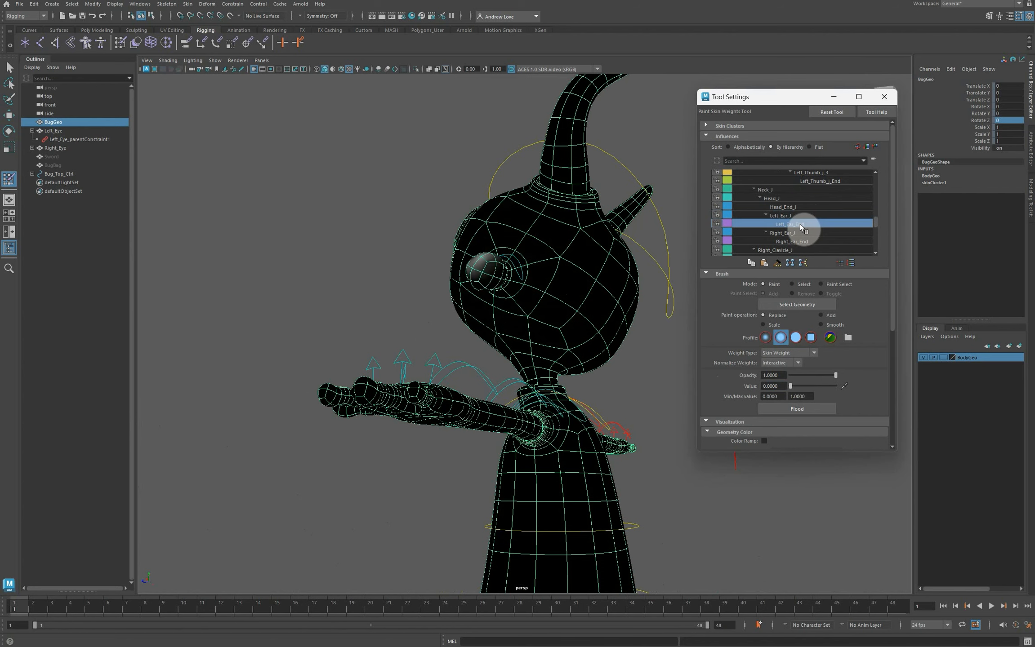
left_click(780, 215)
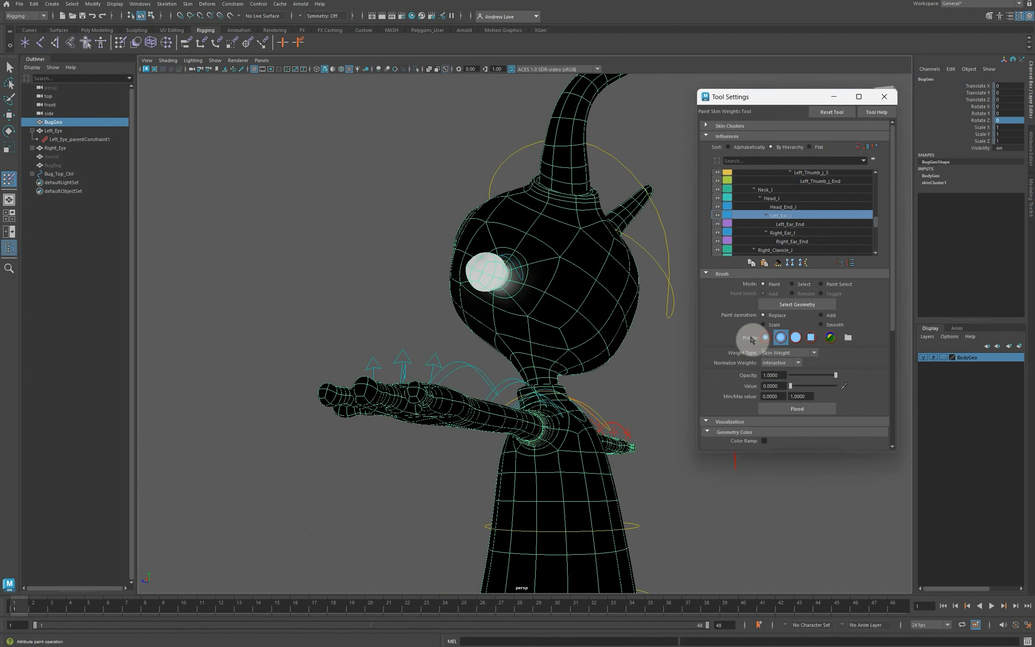
left_click_drag(780, 385, 751, 387)
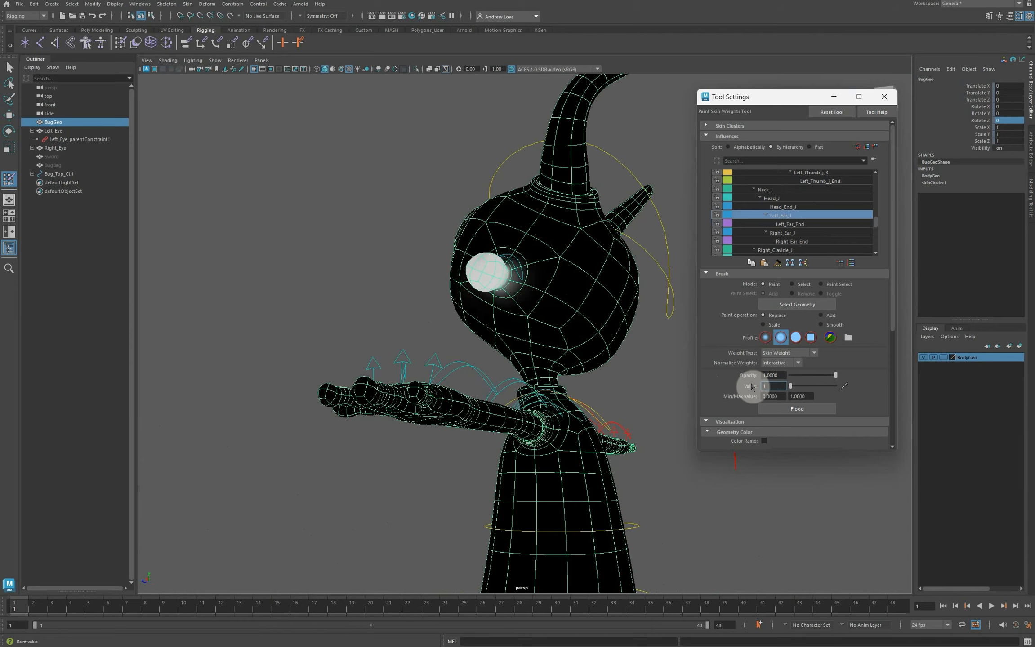
type("1")
key("Return")
left_click_drag(312, 358, 409, 369, "alt")
scroll(545, 353, "up", 6)
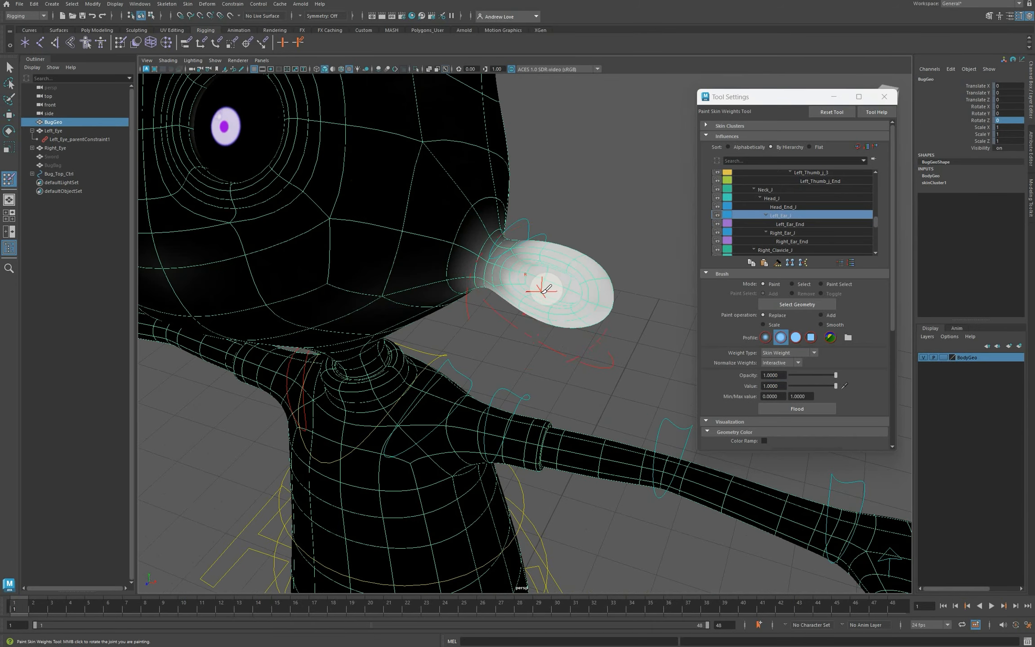
mouse_move(545, 289)
left_mouse_down()
mouse_move(526, 280)
mouse_move(521, 257)
mouse_move(513, 277)
mouse_move(504, 270)
mouse_move(527, 235)
mouse_move(534, 267)
left_mouse_up()
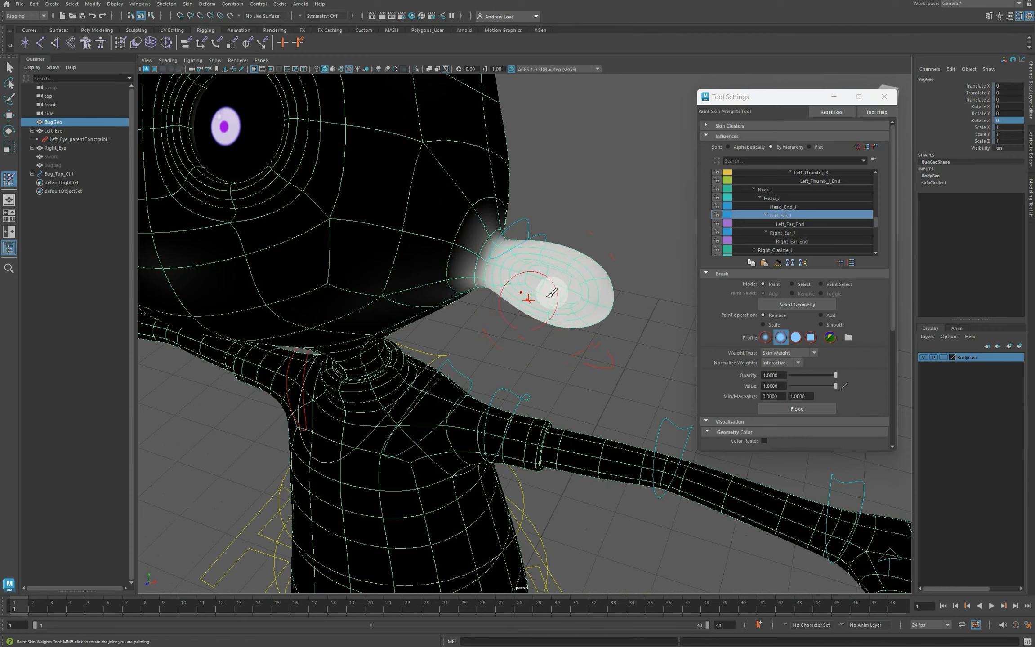
mouse_move(597, 290)
left_mouse_down("alt")
mouse_move(499, 304)
mouse_move(464, 280)
mouse_move(470, 256)
left_mouse_up("alt")
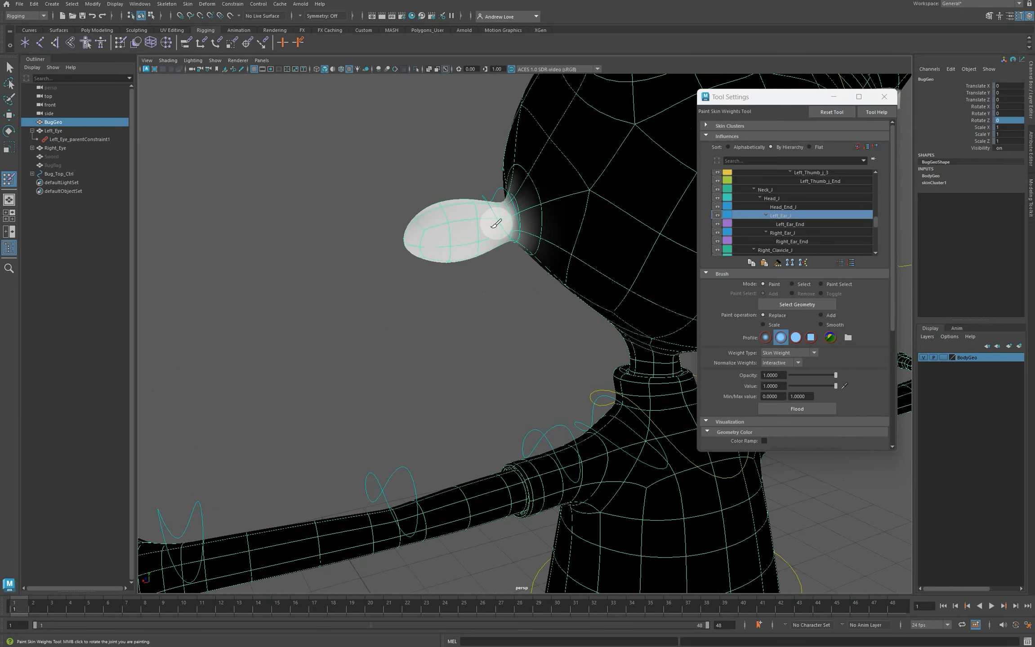
mouse_move(389, 325)
left_mouse_down("alt")
mouse_move(365, 261)
mouse_move(391, 388)
mouse_move(431, 377)
mouse_move(463, 386)
mouse_move(477, 298)
left_mouse_up("alt")
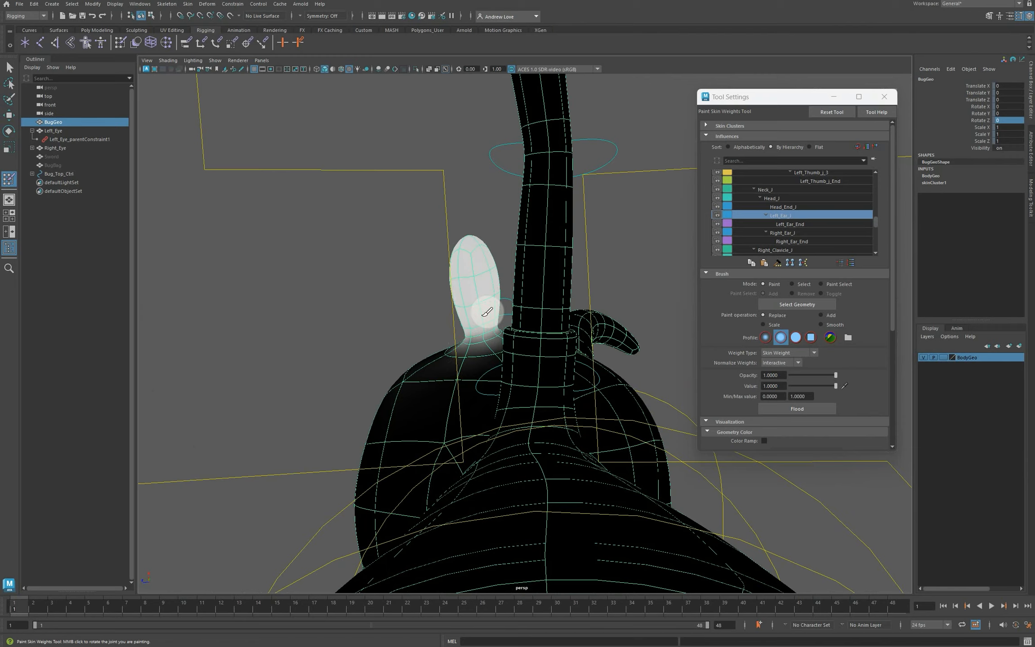
mouse_move(365, 325)
left_mouse_down("alt")
mouse_move(369, 412)
mouse_move(439, 238)
left_mouse_up("alt")
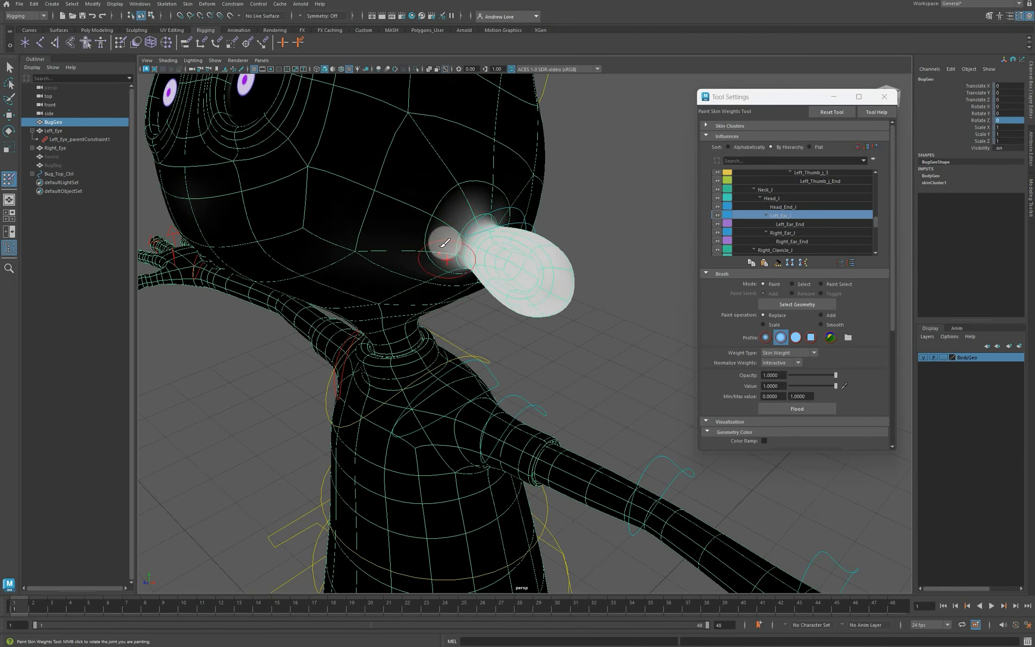
left_click_drag(617, 242, 581, 242, "alt")
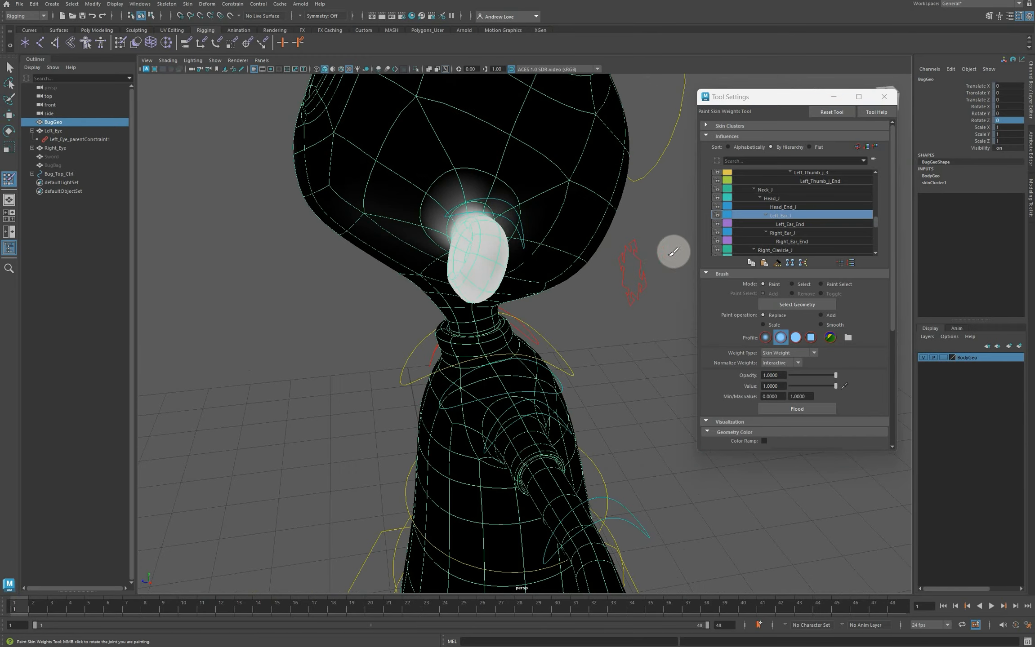
- Set the paint value to 0 for Left_Ear_J and inspect the weight falloff on the head around the ear
left_click(780, 385)
type("0")
key("Return")
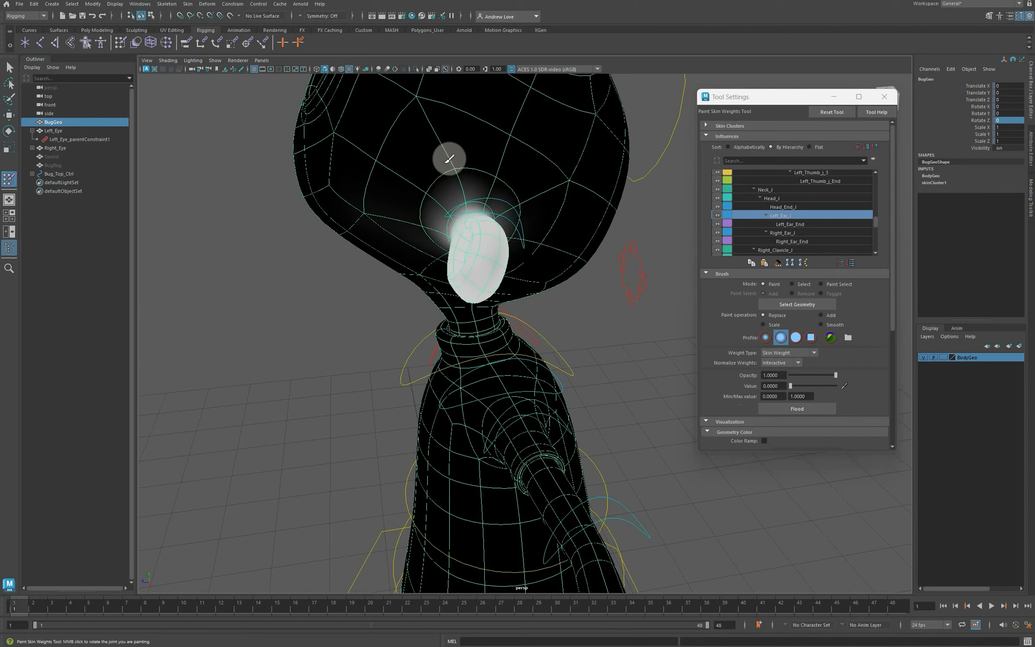
mouse_move(411, 197)
left_mouse_down("alt")
mouse_move(293, 273)
mouse_move(331, 316)
mouse_move(353, 312)
left_mouse_up("alt")
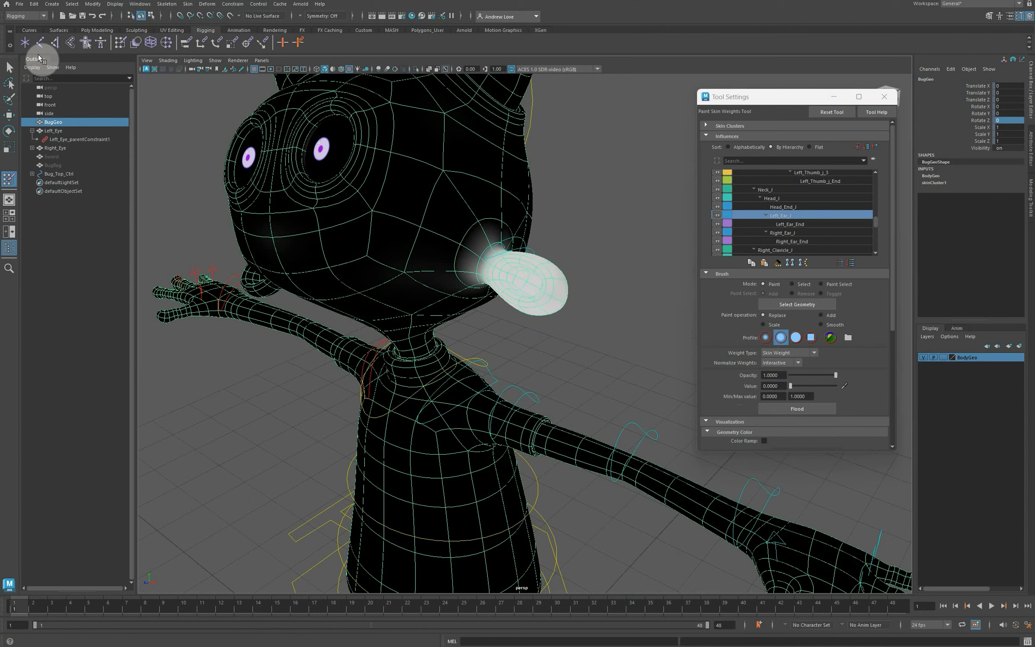
- Leave skin weight painting and select the head vertices surrounding the base of the left ear on the bug mesh
left_click(9, 68)
right_click(461, 162)
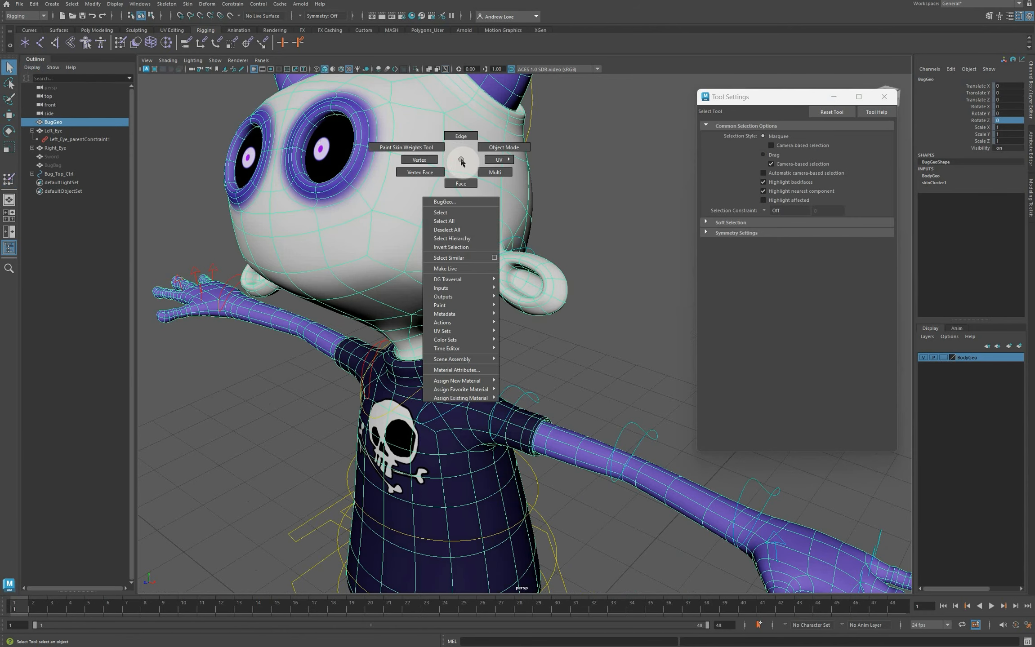
right_click_drag(444, 157, 446, 160)
left_click(501, 220)
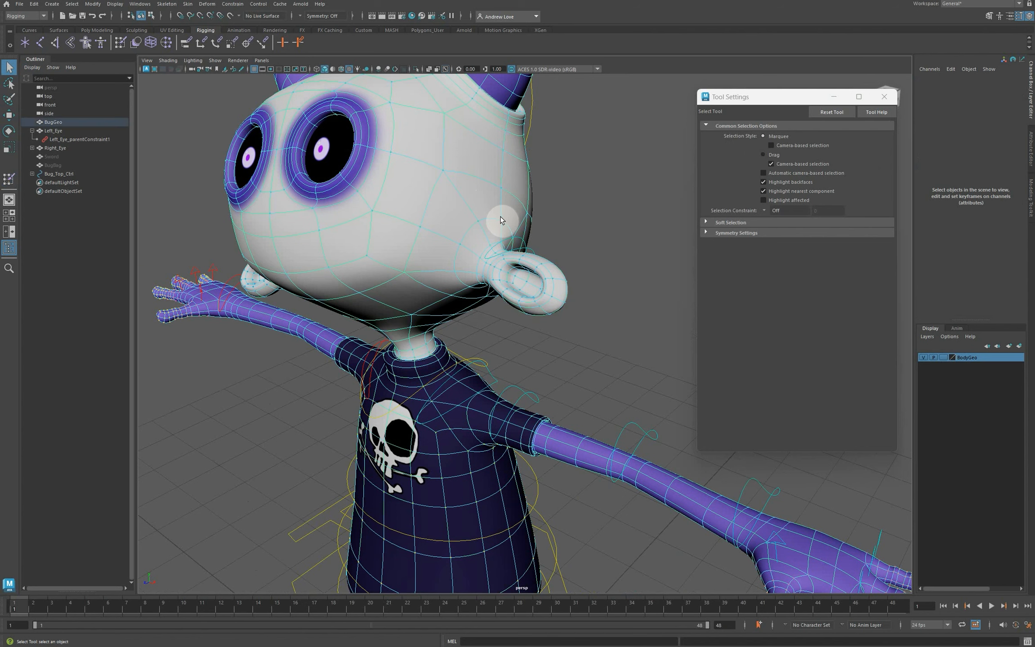
left_click(478, 223, "shift")
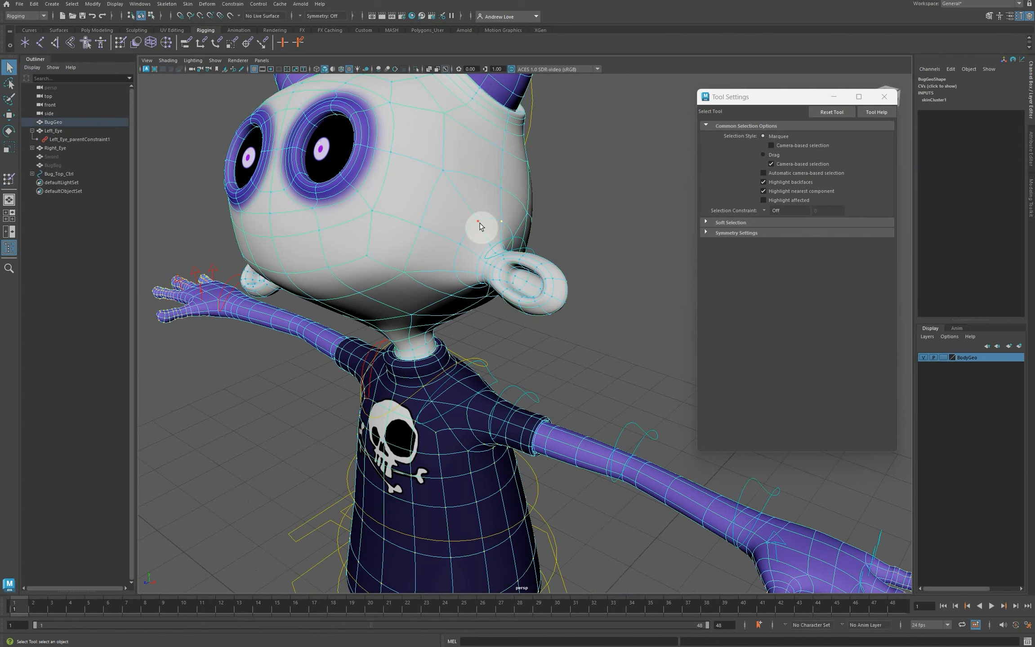
left_click(507, 245, "shift")
left_click_drag(599, 246, 532, 250, "alt")
left_click(507, 252, "shift")
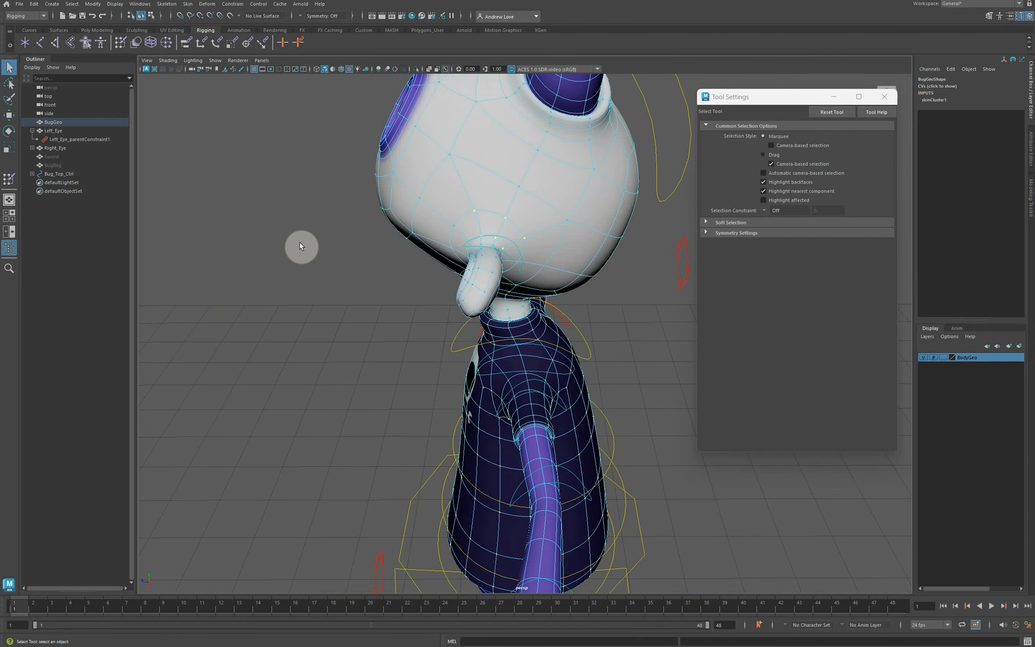
- Show the selected vertices' smooth skin weights in the Component Editor and set all their Left_Ear_End weights to 0
left_click(140, 4)
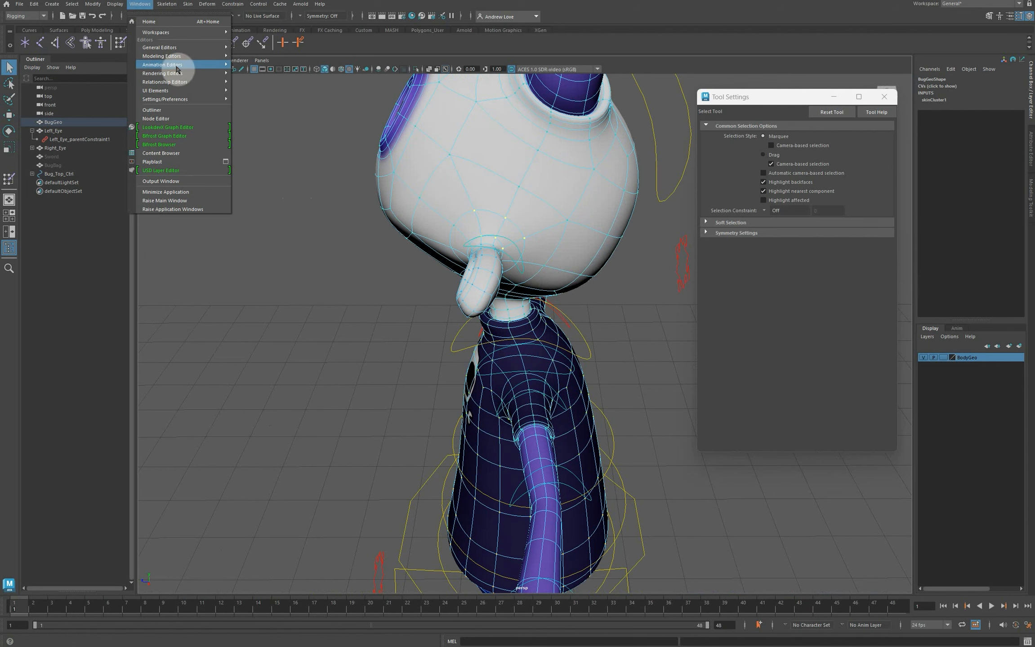
mouse_move(193, 50)
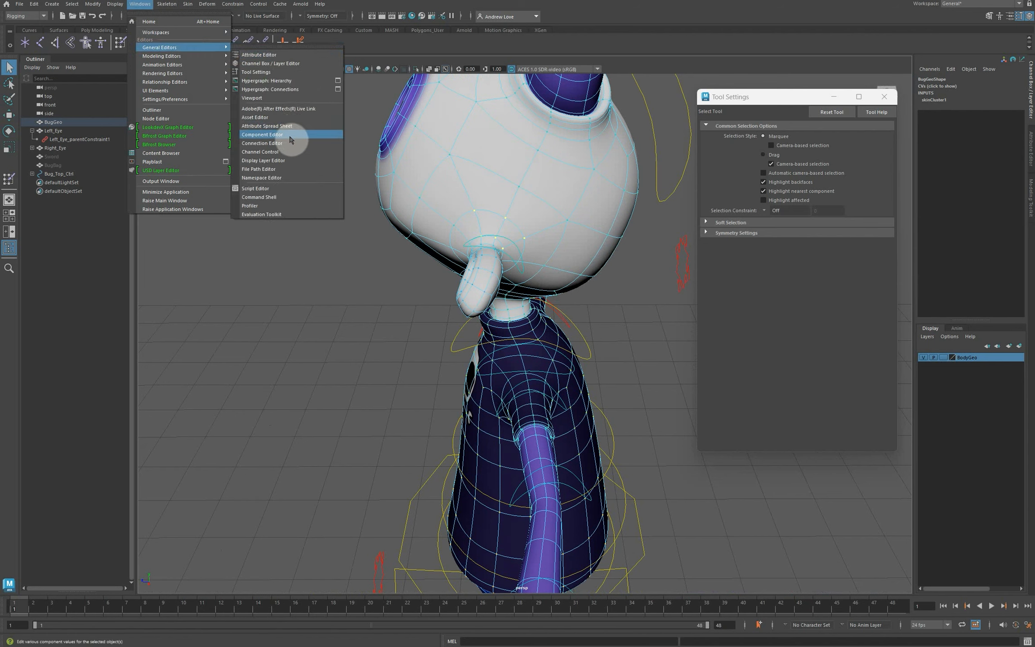
left_click(290, 134)
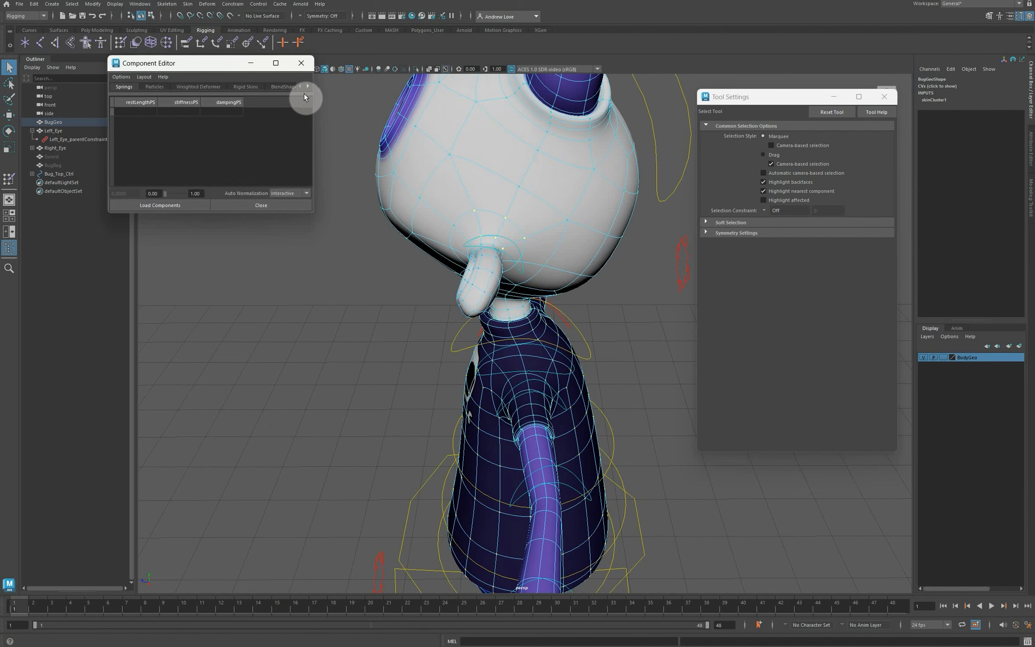
left_click_drag(315, 122, 379, 120)
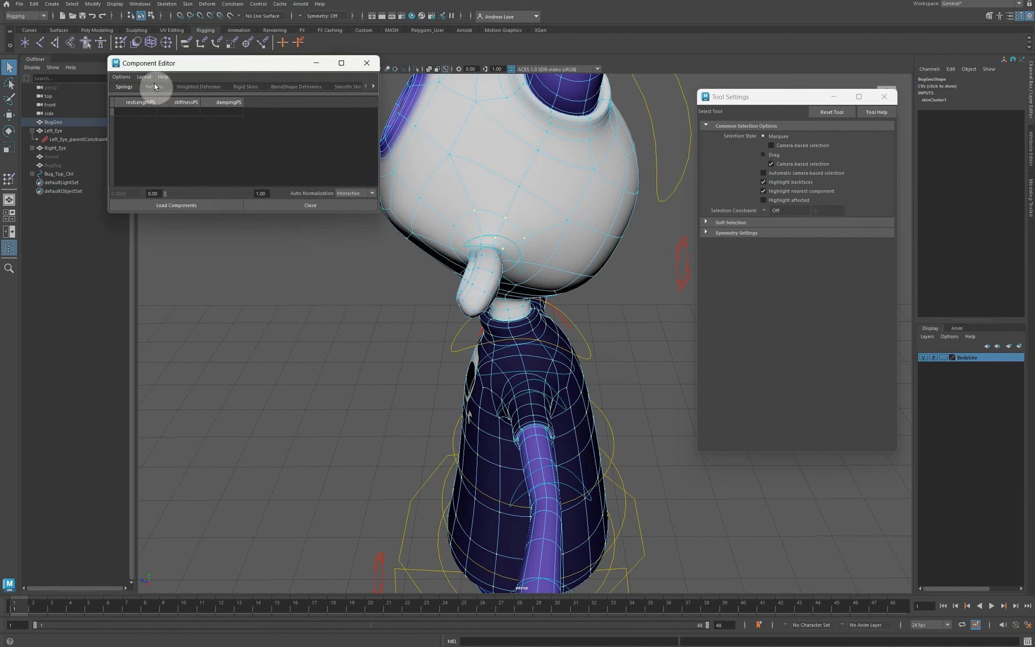
left_click(342, 85)
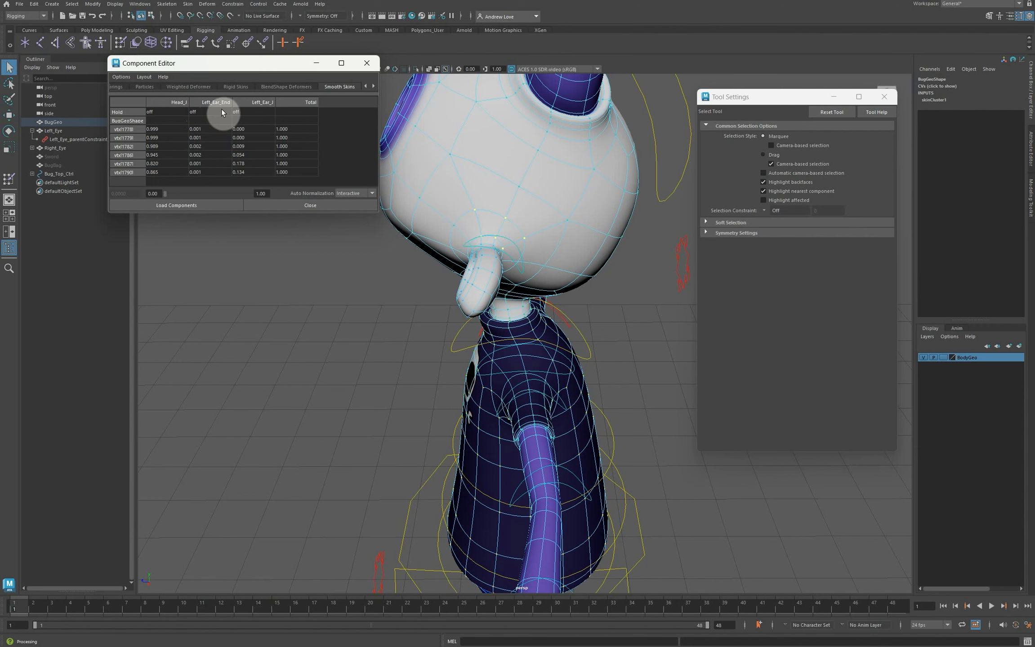
left_click_drag(216, 129, 212, 170)
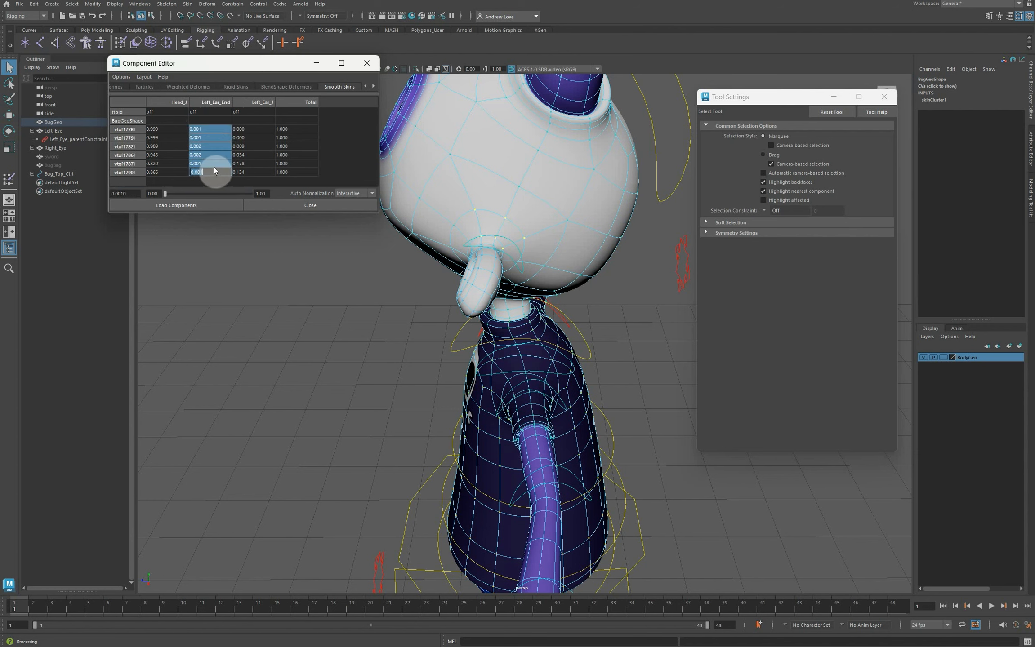
key("Return")
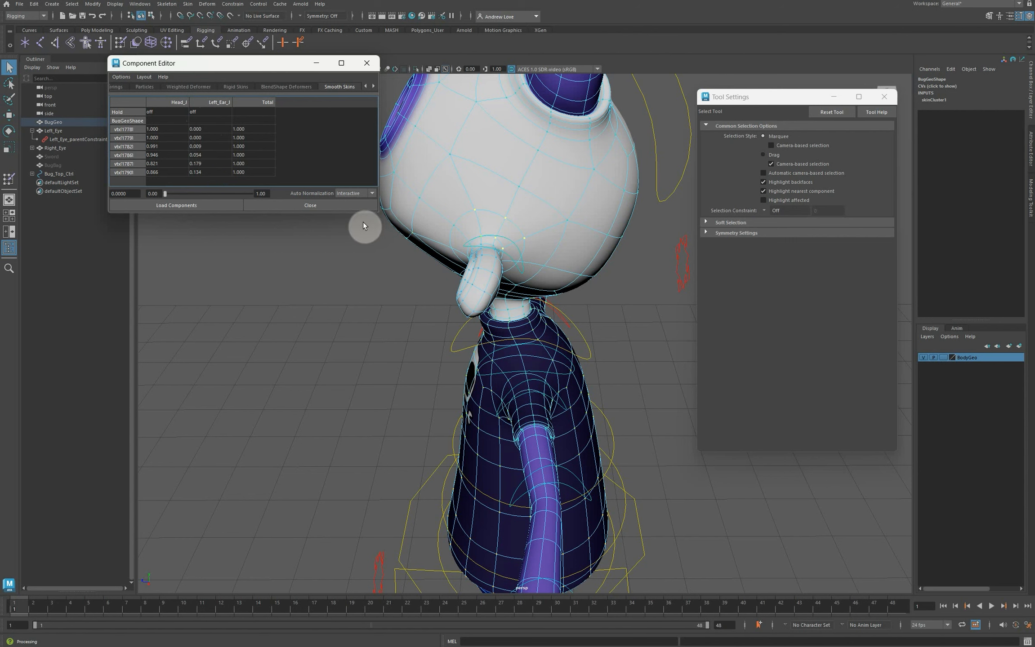
- Check the weights of a single vertex behind the left ear, close the Component Editor and clear the selection
left_click(482, 237)
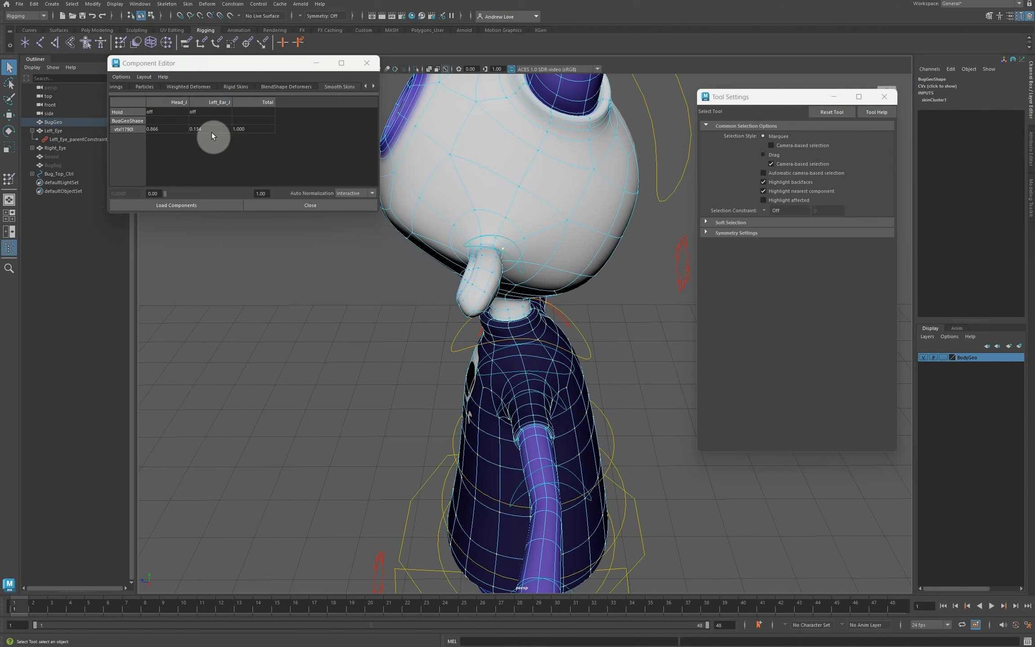
left_click(295, 203)
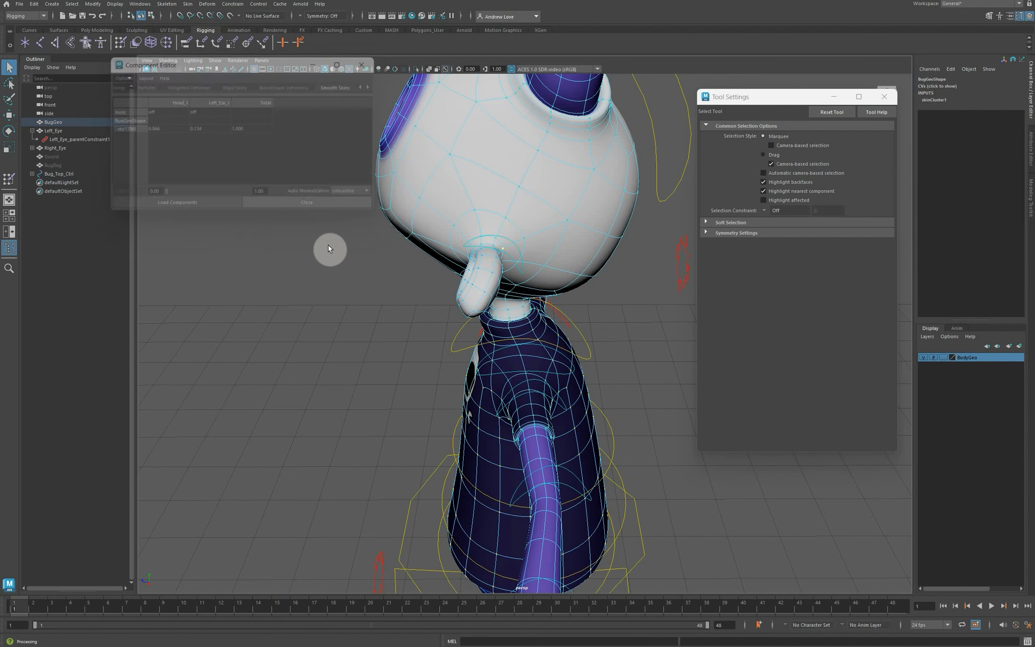
left_click(337, 251)
- Rotate the left ear control to test the ear's deformation, and reset its Rotate Z to 0
left_click_drag(282, 345, 362, 341, "alt")
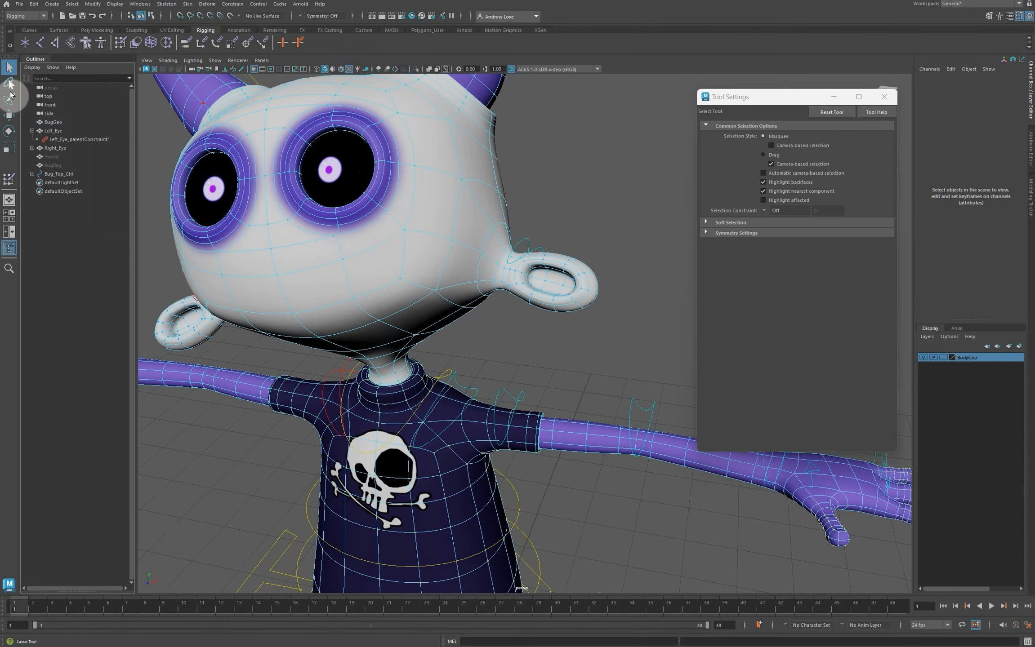
left_click(8, 130)
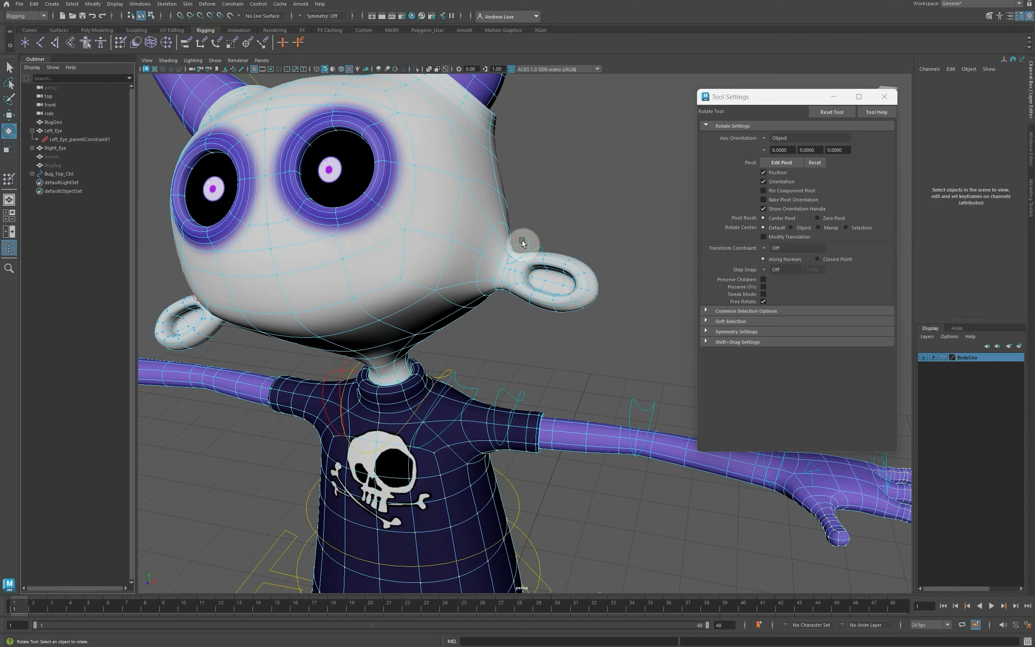
left_click(521, 243)
left_click_drag(545, 280, 531, 280)
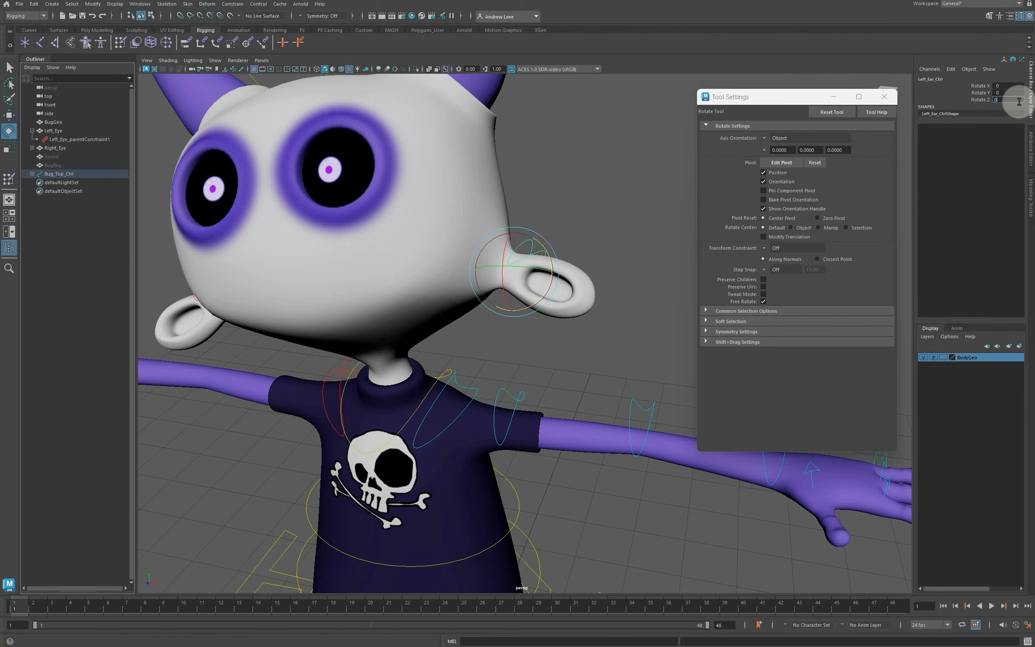
key("Return")
scroll(411, 107, "down", 1)
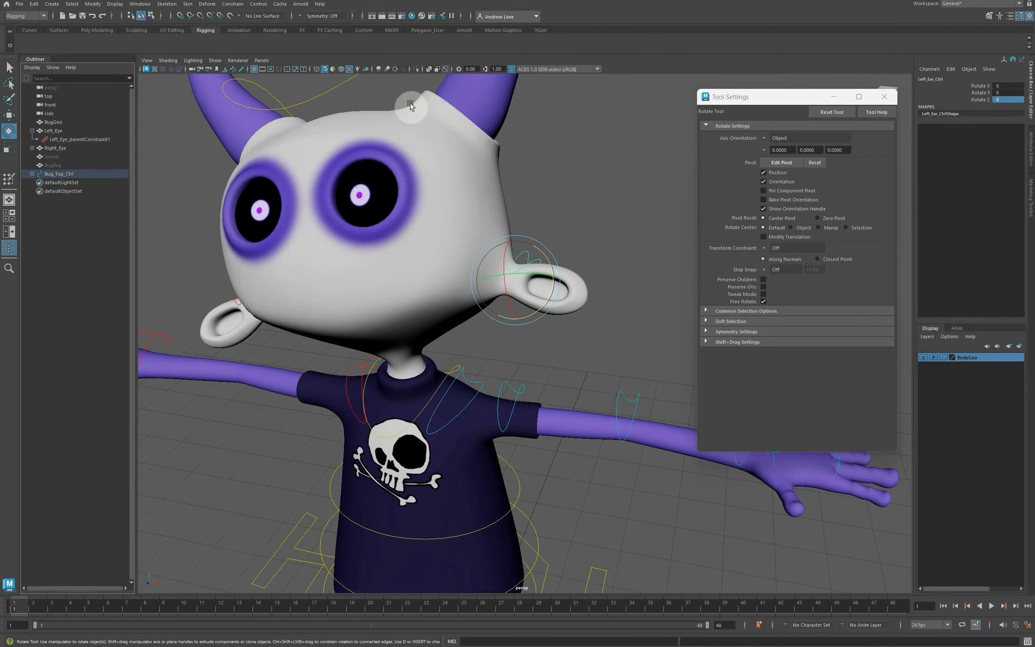
- Select the head control and reset its Rotate X, Y and Z to 0
left_click(335, 92)
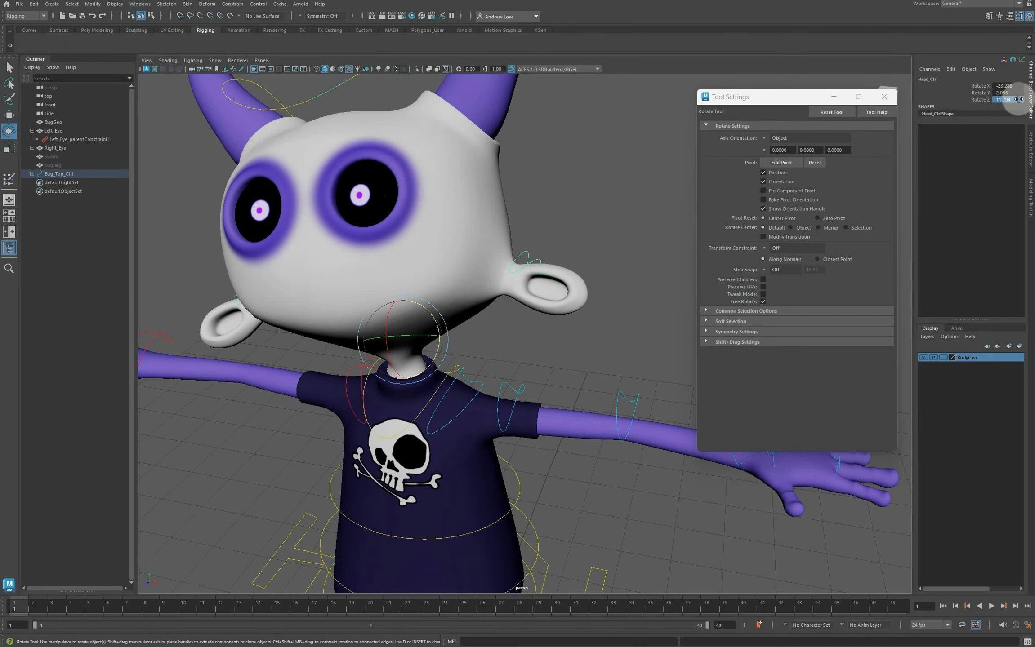
left_click_drag(1017, 86, 1018, 98)
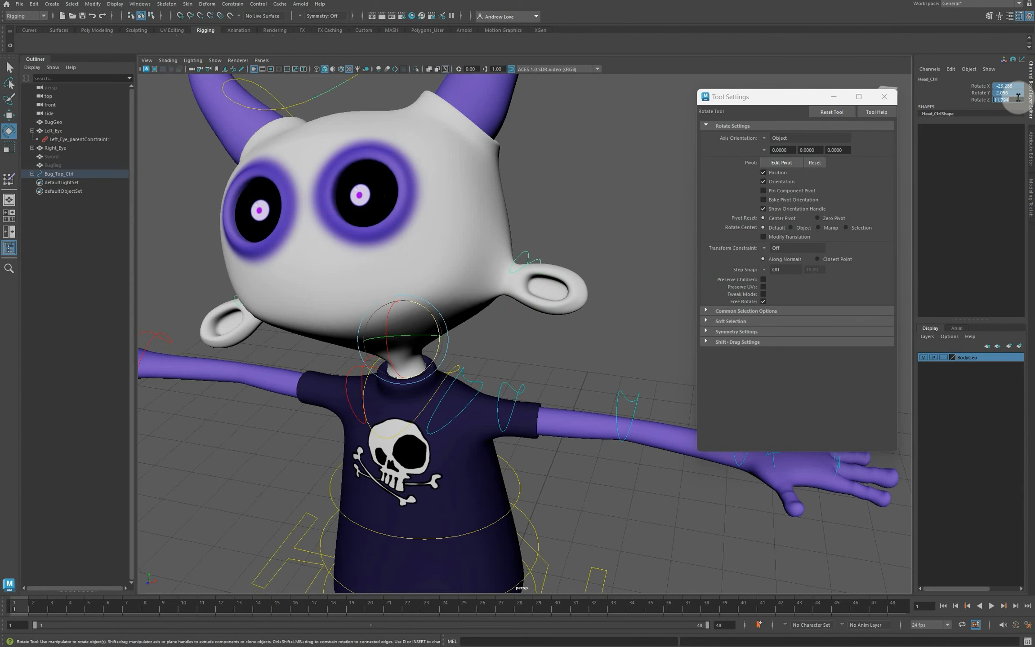
type("0")
key("Return")
scroll(383, 180, "down", 3)
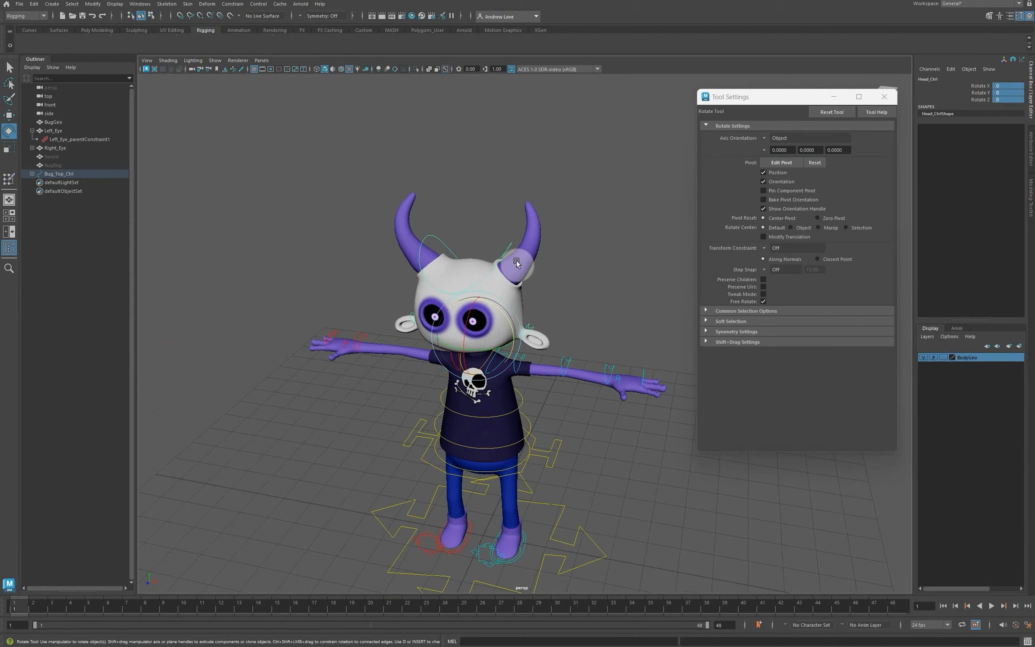
- Mirror the skin weights on the bug mesh, clear the selection and view the character from the front
left_click(516, 263)
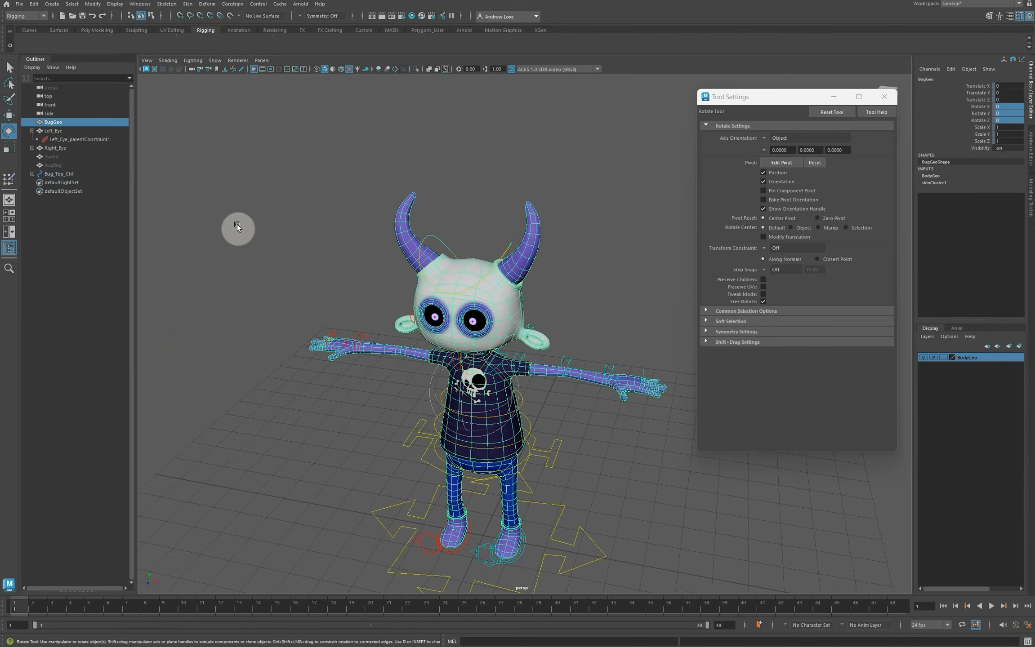
left_click(187, 6)
left_click(254, 75)
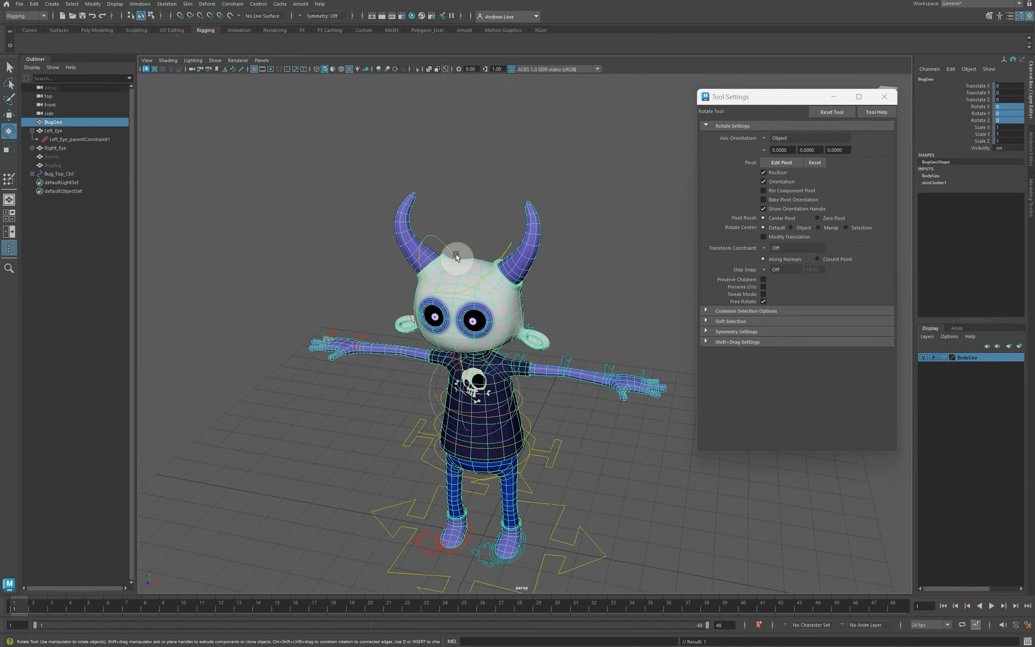
left_click(290, 243)
scroll(324, 198, "up", 3)
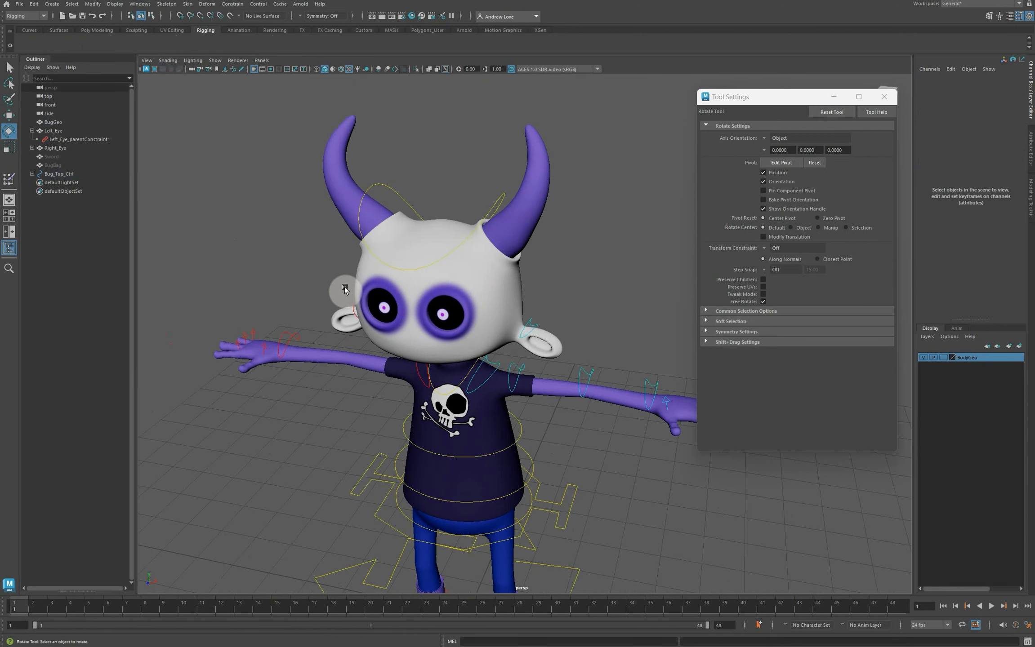
left_click_drag(225, 278, 321, 292, "alt")
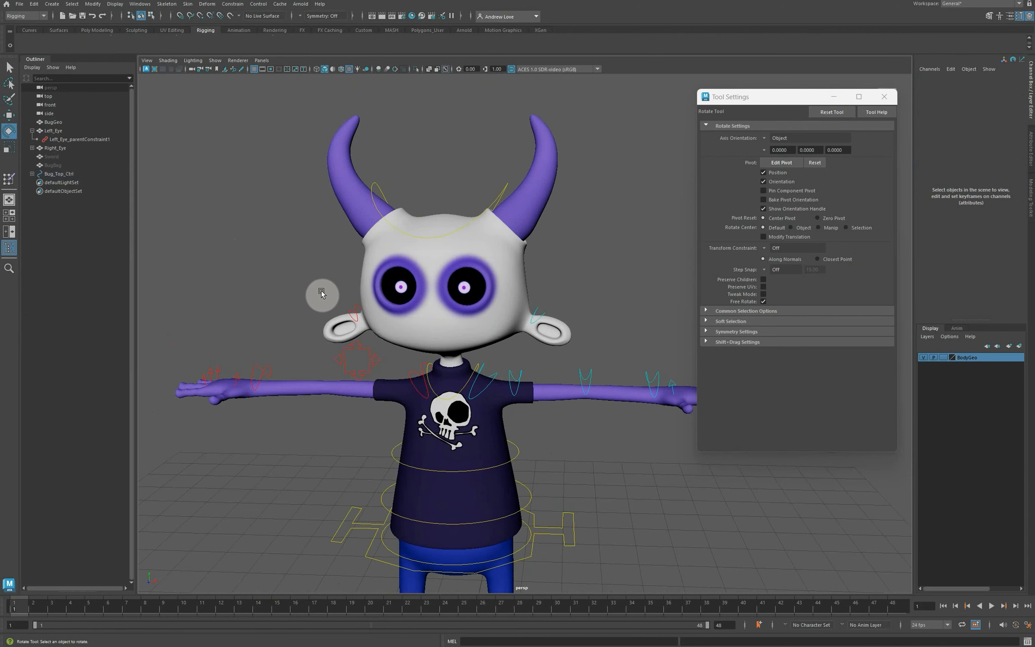
- Rotate the right ear control to test the mirrored ear's deformation, and reset its Rotate Z to 0
left_click(353, 309)
left_click_drag(390, 295, 380, 292)
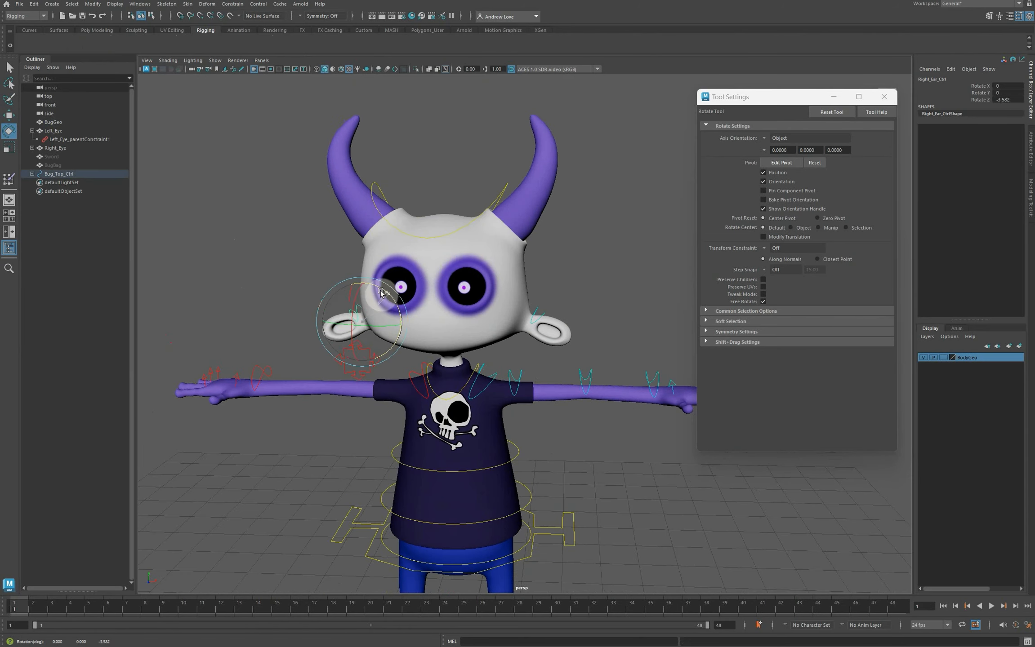
left_click(276, 256)
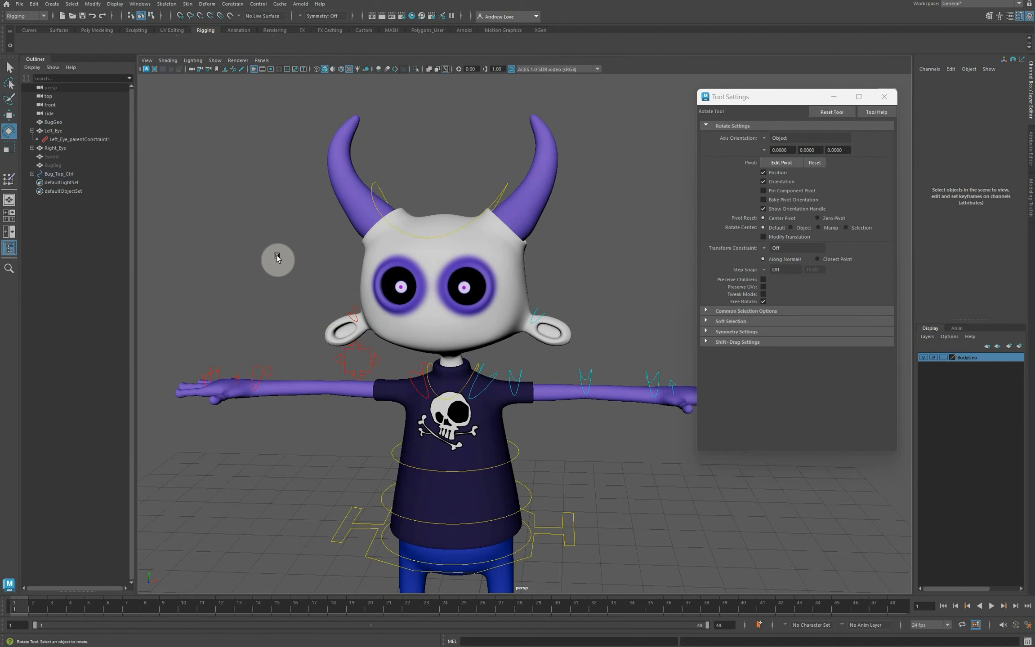
left_click(355, 310)
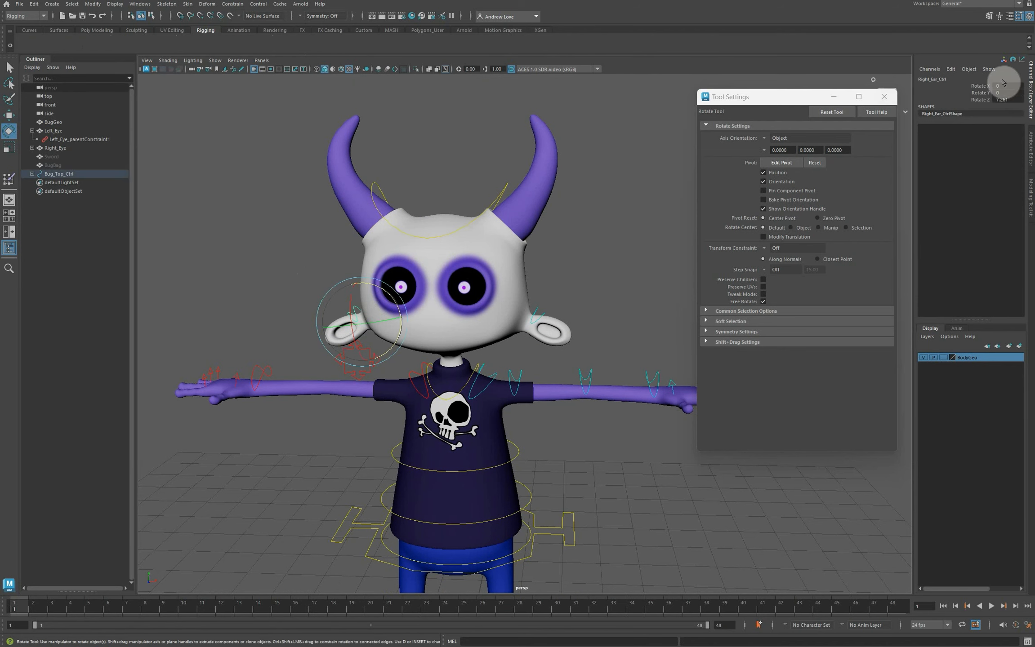
left_click(1010, 100)
type("0")
key("Return")
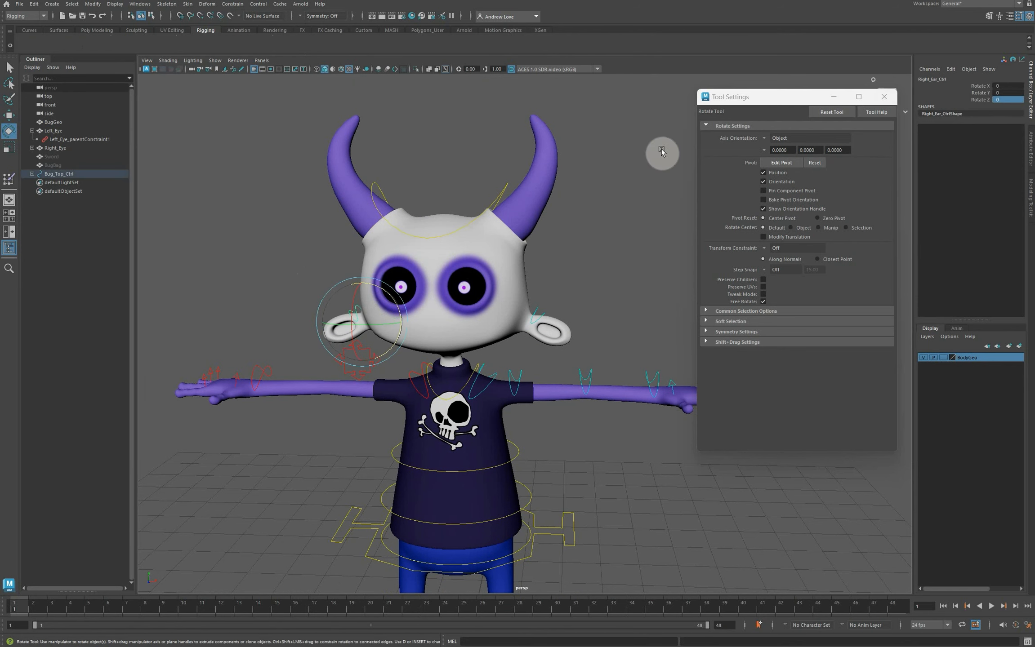
- Raise and rotate the left foot control to test how the left leg and boot deform
left_click_drag(567, 126, 525, 159, "alt")
middle_click_drag(618, 461, 578, 362, "alt")
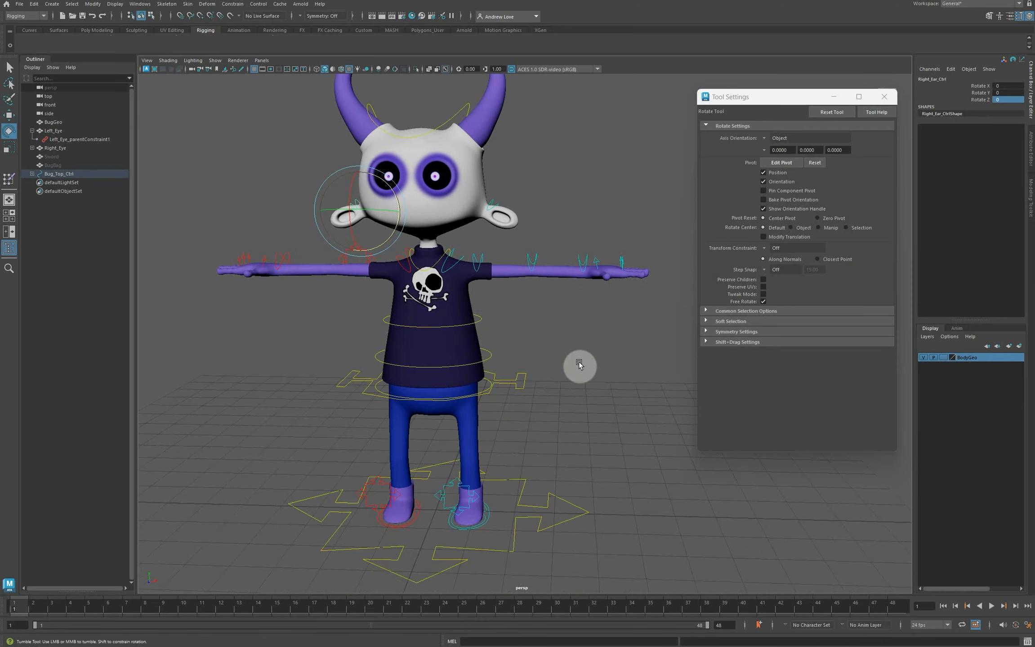
left_click_drag(579, 363, 547, 363, "alt")
right_click_drag(546, 362, 580, 365, "alt")
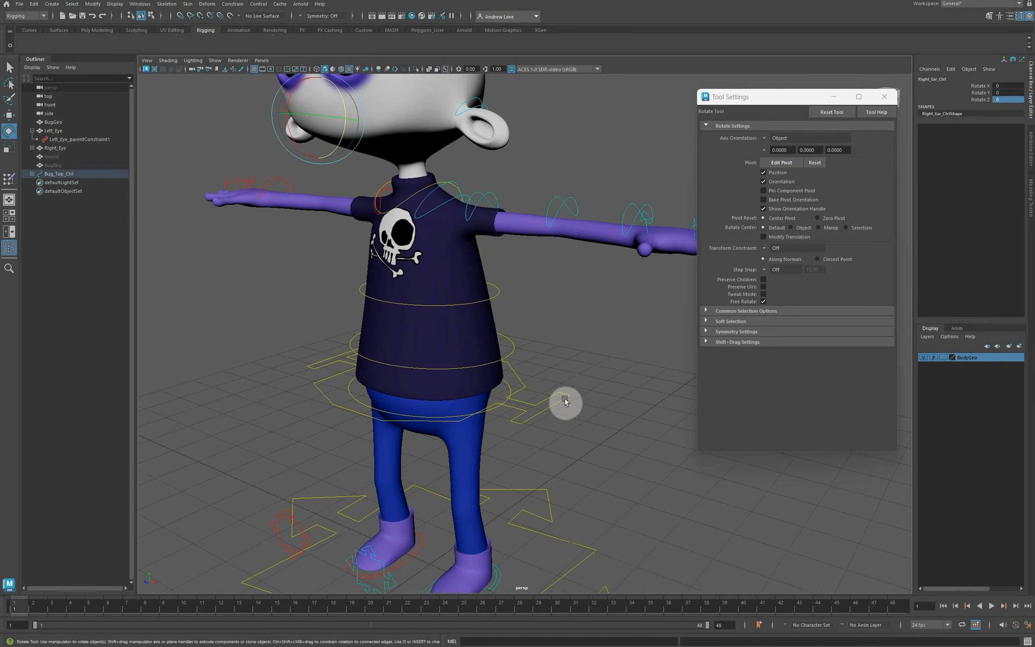
middle_click_drag(565, 400, 557, 104, "alt")
scroll(588, 241, "up", 5)
scroll(588, 237, "down", 3)
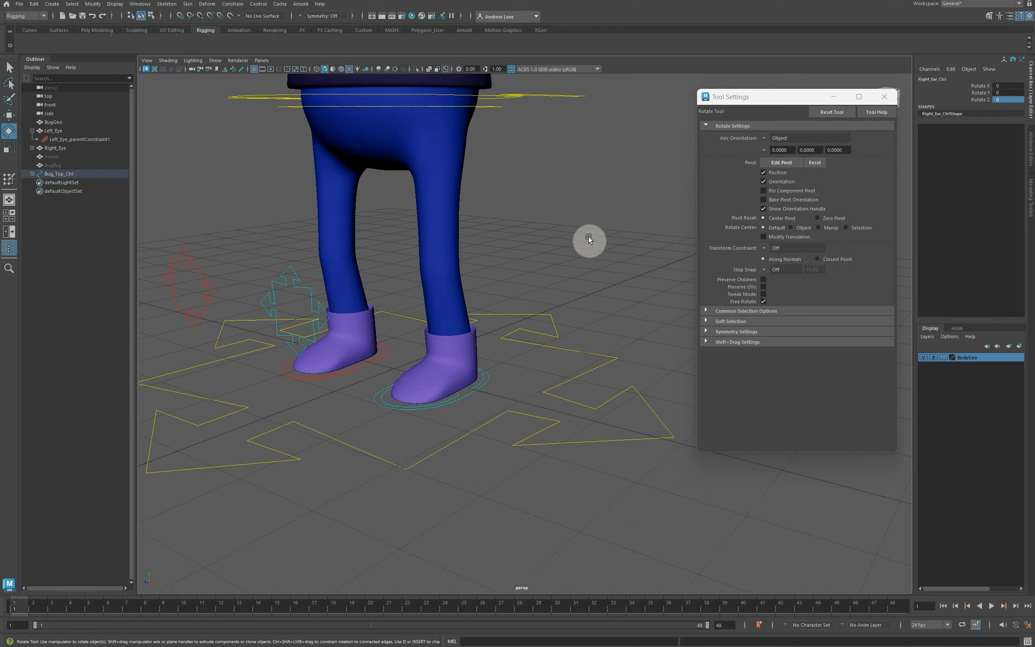
scroll(588, 236, "down", 2)
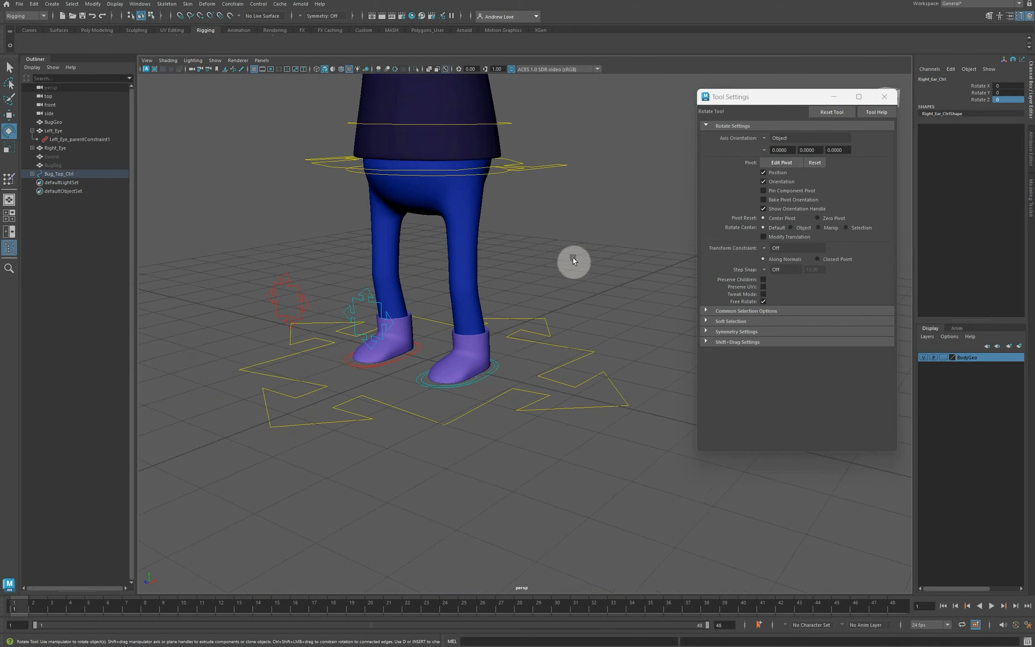
left_click(485, 377)
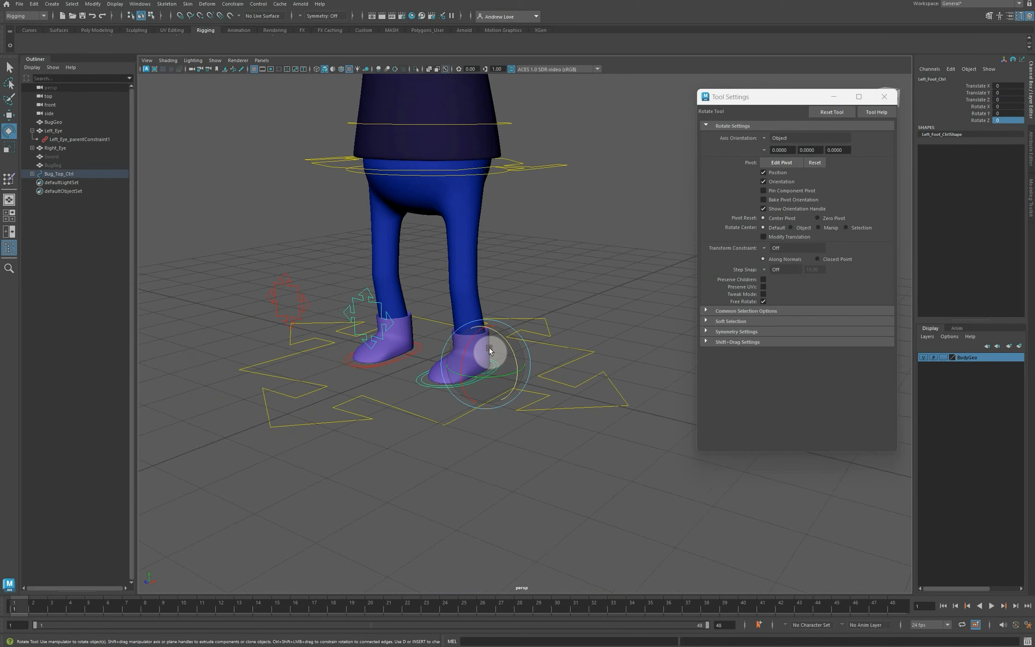
left_click_drag(484, 352, 316, 250)
key("w")
key("e")
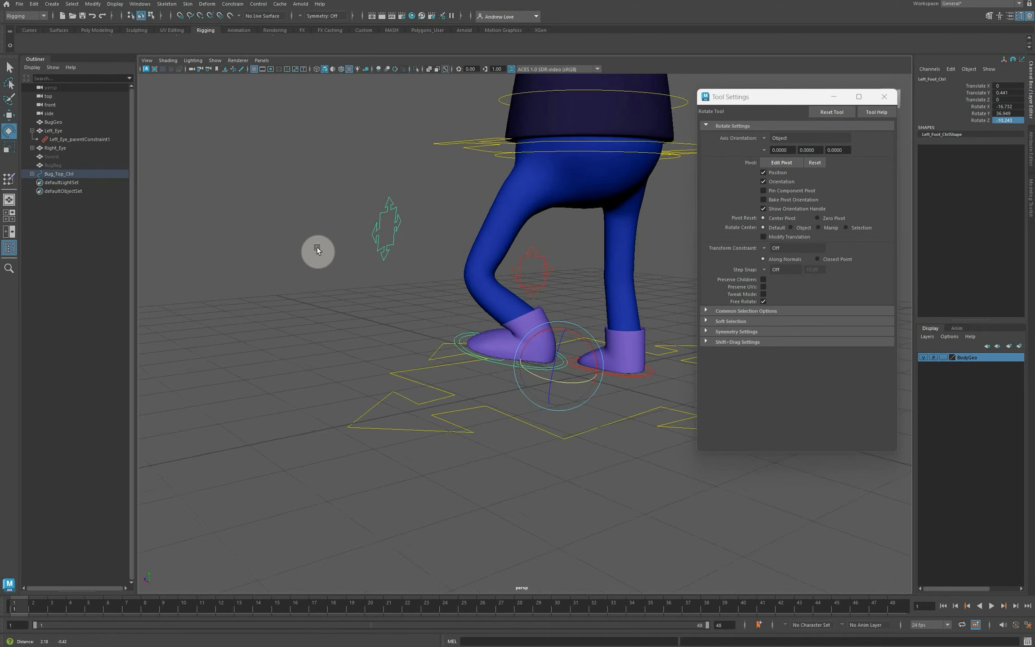
mouse_move(540, 361)
left_mouse_down()
mouse_move(540, 370)
mouse_move(524, 363)
mouse_move(538, 374)
mouse_move(523, 363)
left_mouse_up()
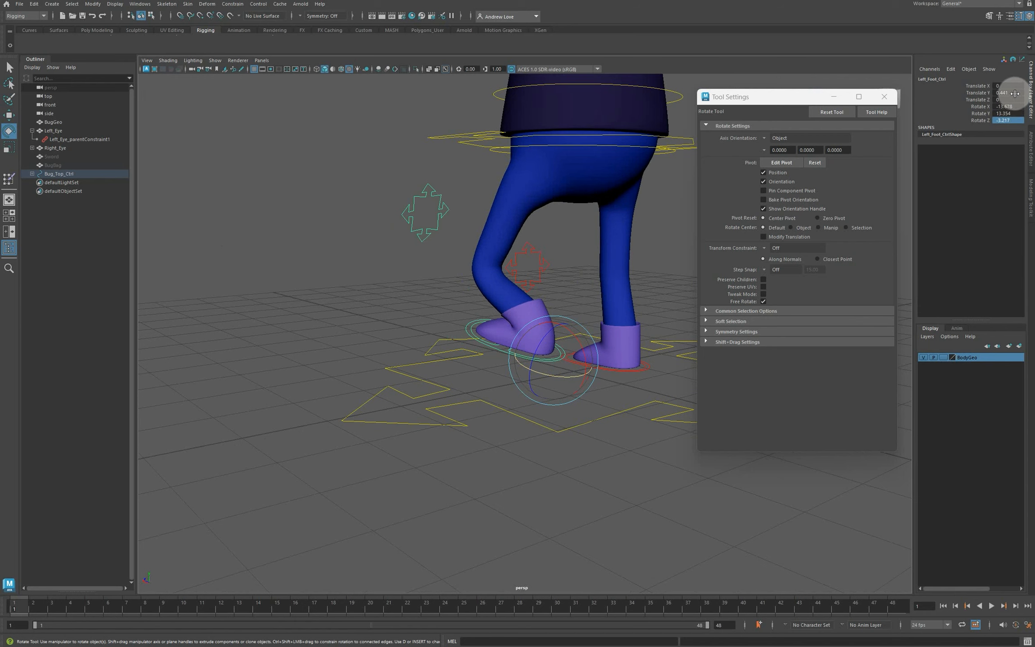
- Reset the left foot control's translation and rotation values to 0
left_click_drag(1009, 93, 1018, 112)
type("0")
key("Return")
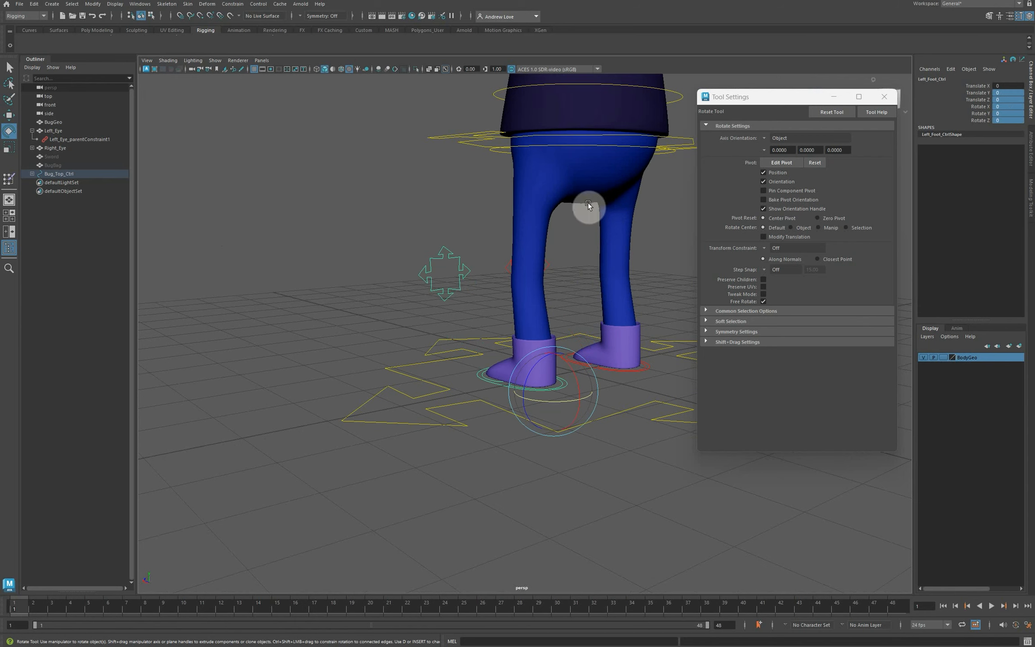
- Select the bug mesh and start the Paint Skin Weights tool with the legs in view
left_click_drag(328, 392, 399, 244, "alt")
left_click(447, 185)
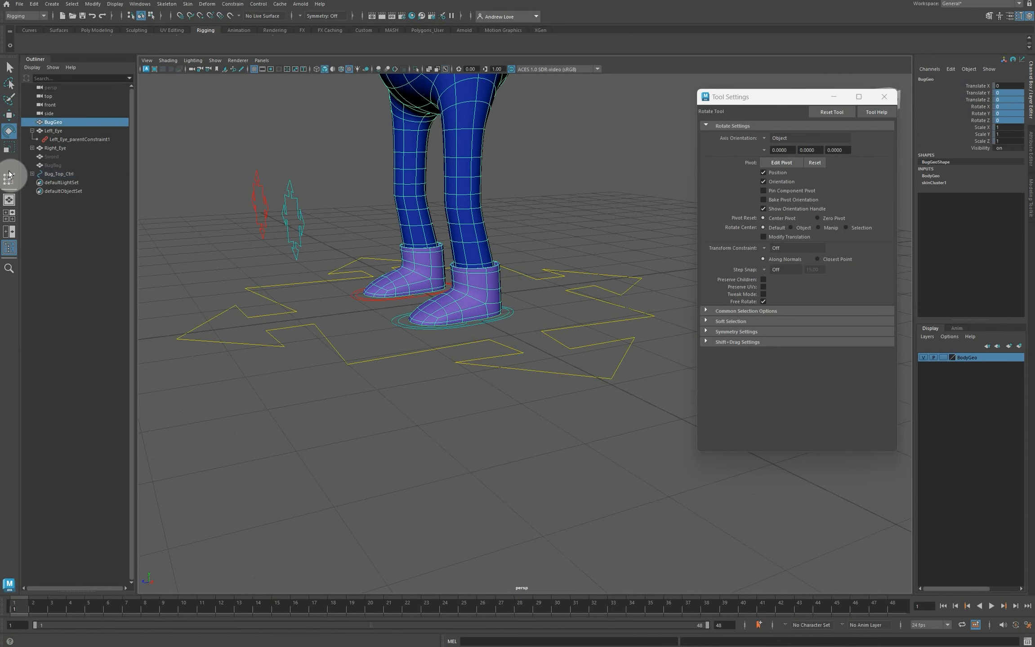
left_click(9, 180)
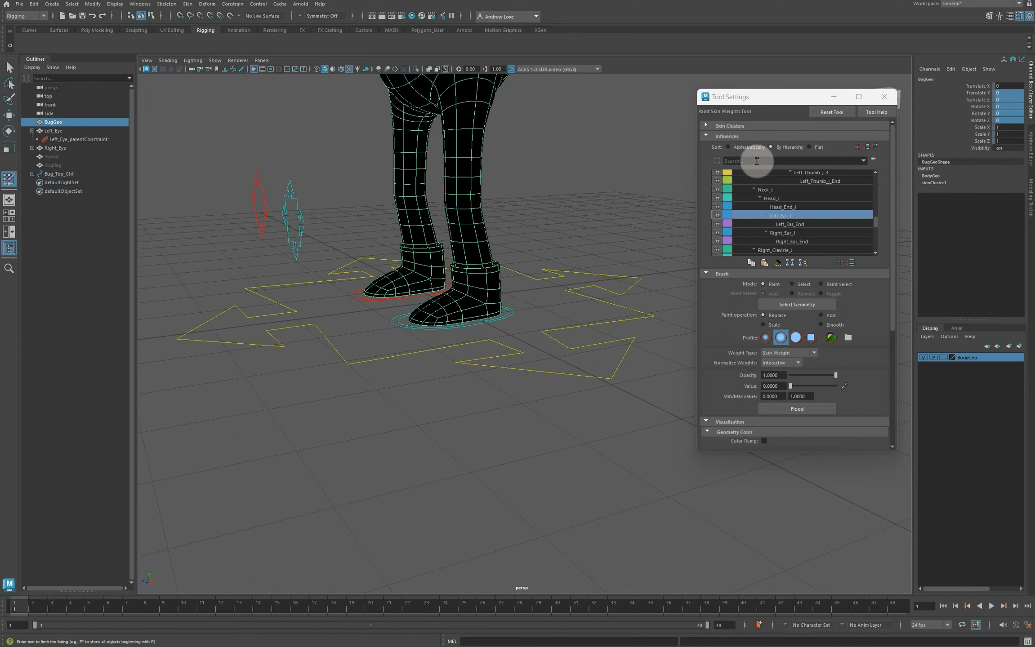
- Examine the weights of the pelvis, left hip, left knee, left ankle and left toe influences on the left leg and boot
scroll(802, 213, "down", 3)
scroll(812, 206, "down", 4)
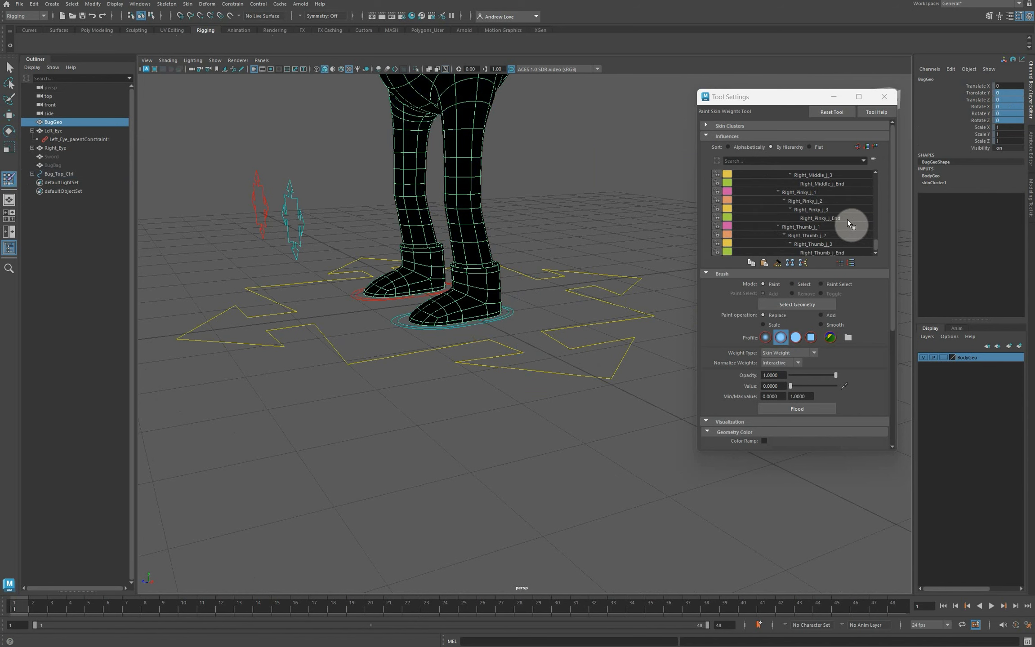
left_click_drag(874, 247, 857, 173)
left_click(763, 182)
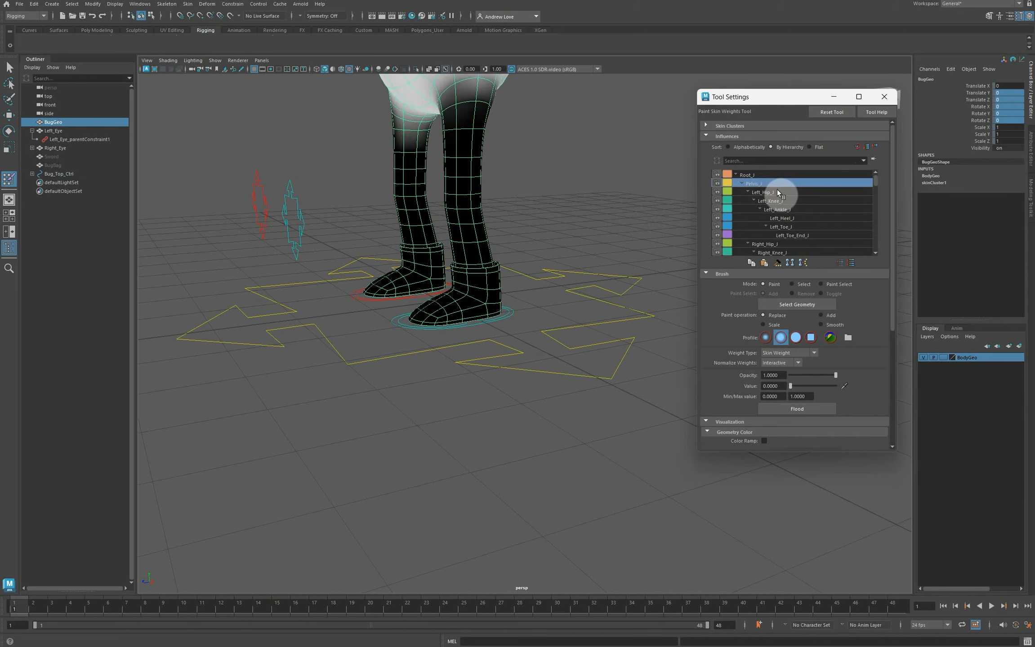
left_click(779, 193)
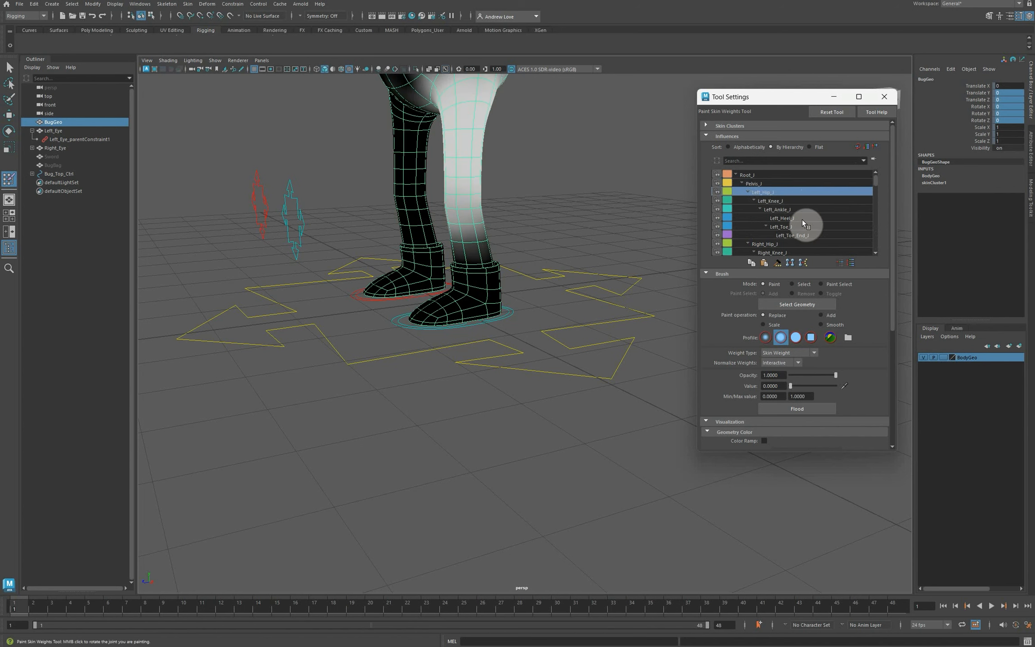
left_click(792, 202)
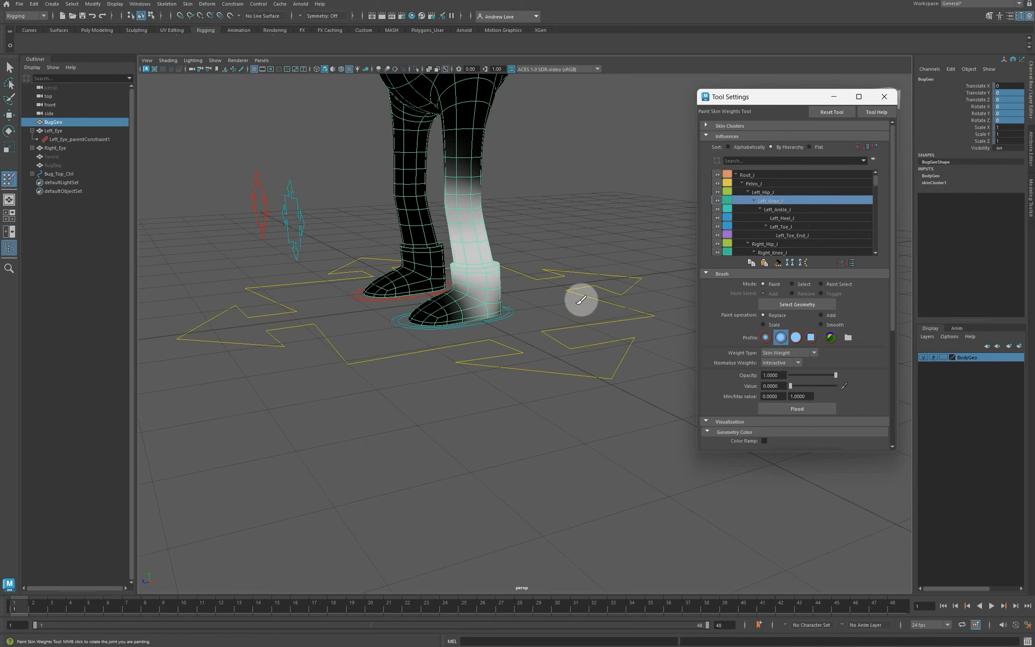
scroll(549, 242, "up", 6)
middle_click_drag(582, 300, 552, 288, "alt")
left_click_drag(552, 289, 552, 316, "alt")
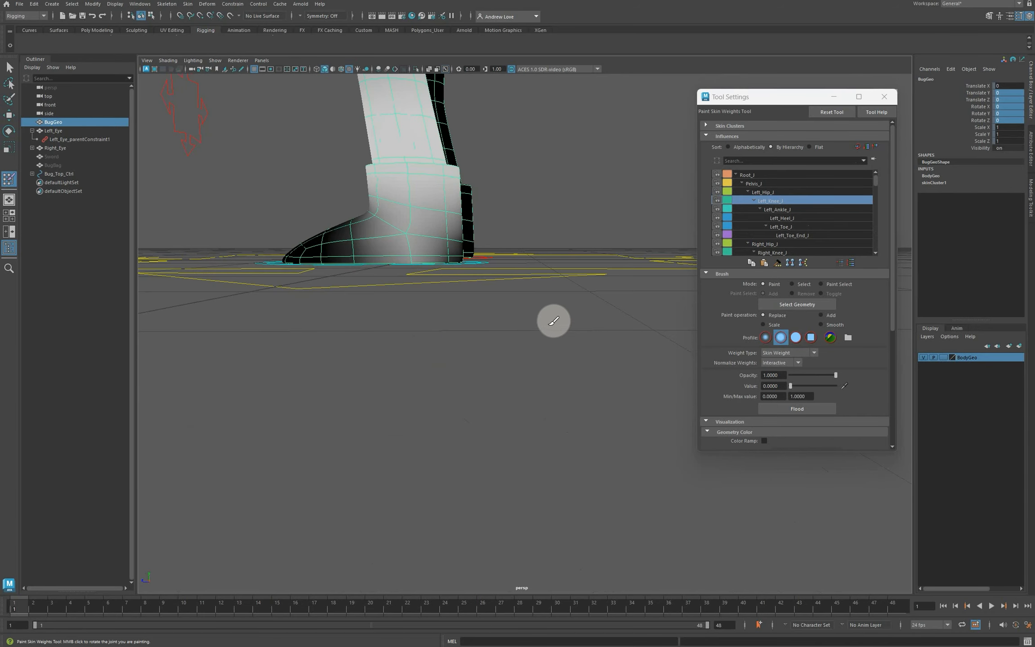
left_click(773, 210)
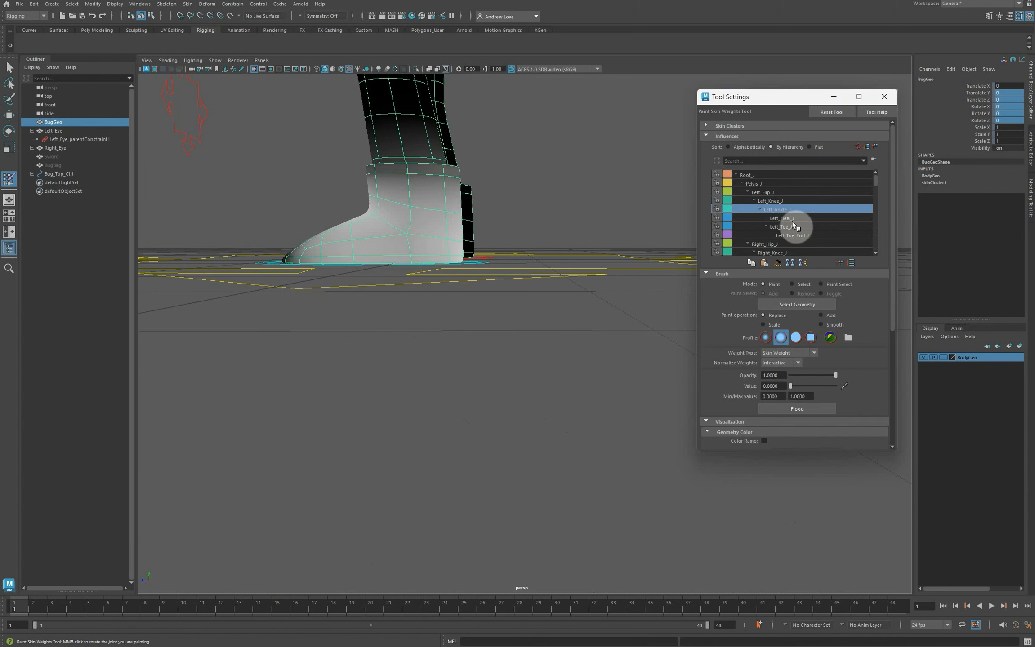
left_click(803, 223)
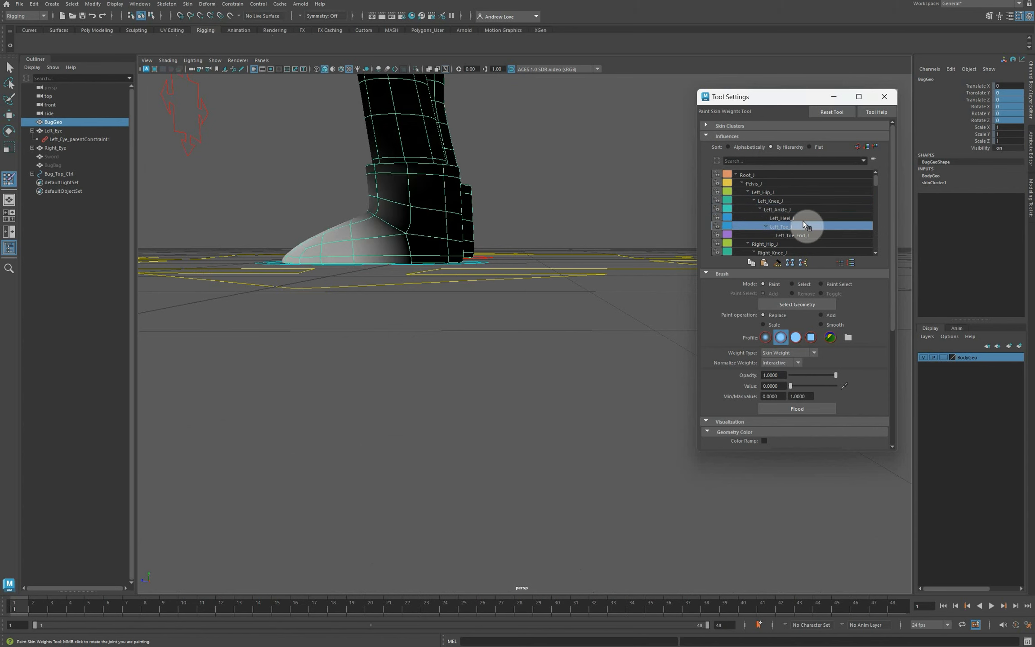
- Paint the Left_Heel_J influence onto the back of the left boot with Replace at a value of 1
left_click(799, 218)
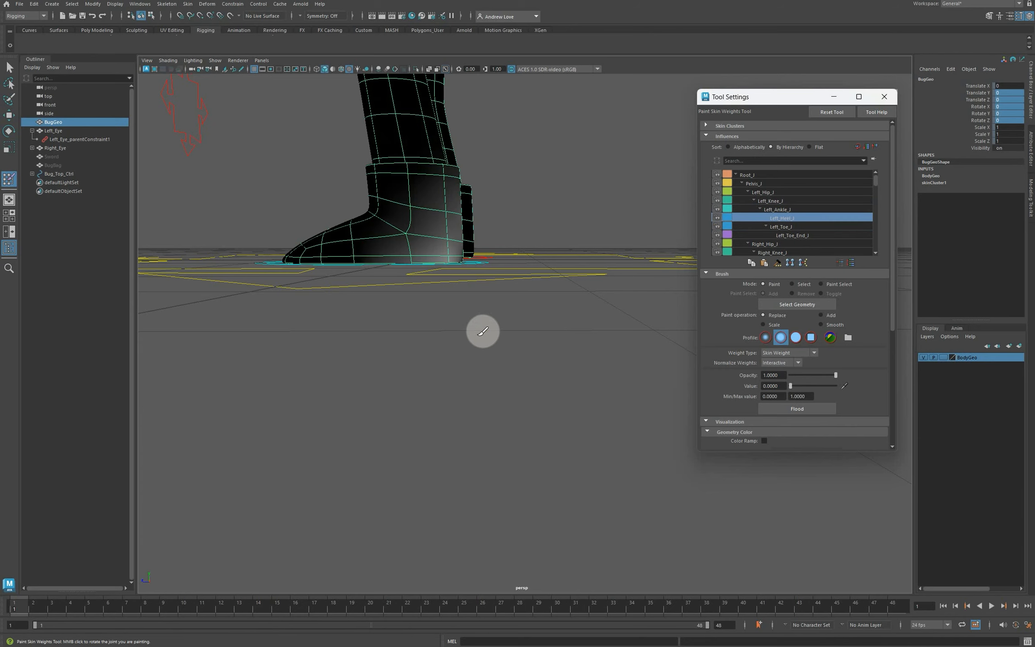
mouse_move(448, 344)
left_mouse_down("alt")
mouse_move(409, 324)
mouse_move(377, 330)
mouse_move(369, 318)
mouse_move(393, 298)
mouse_move(347, 420)
mouse_move(328, 388)
left_mouse_up("alt")
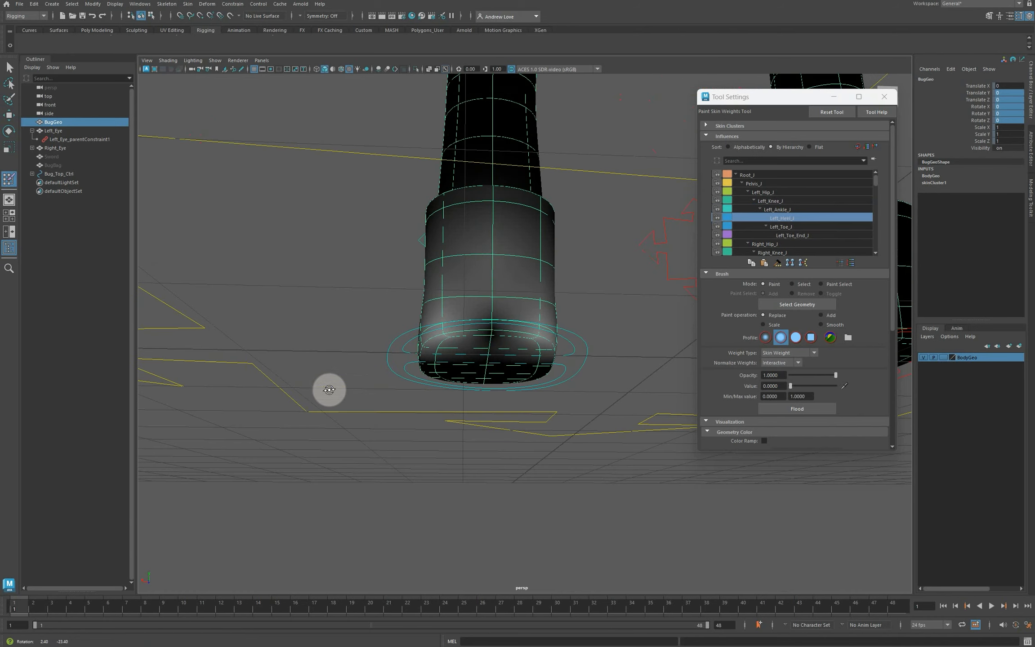
double_click(778, 384)
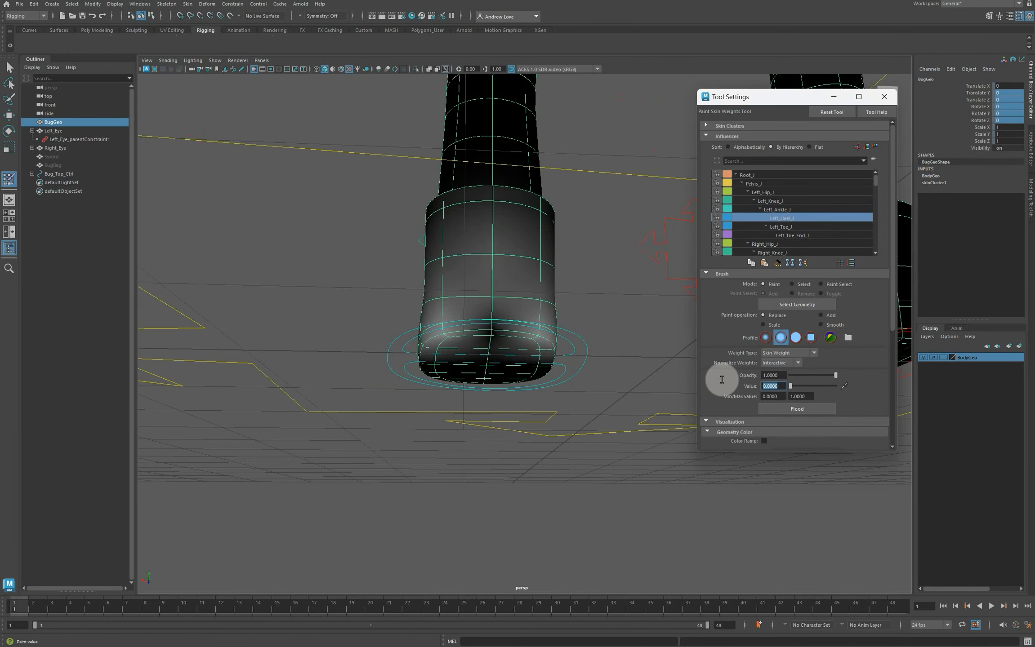
key("Return")
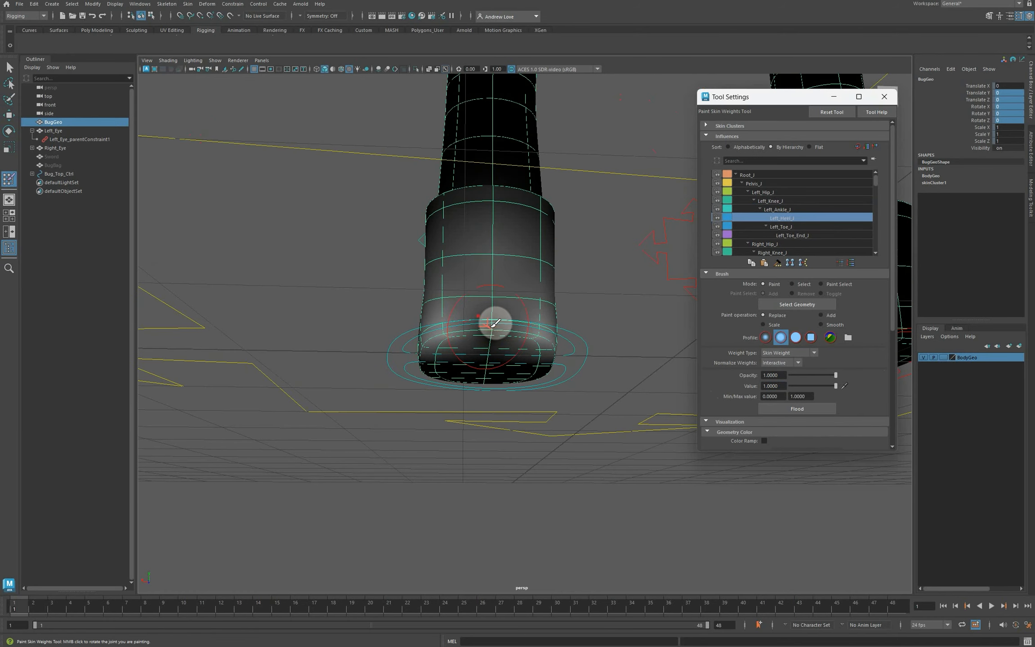
mouse_move(494, 322)
left_mouse_down()
mouse_move(508, 322)
mouse_move(457, 325)
mouse_move(526, 302)
left_mouse_up()
left_click_drag(298, 381, 605, 410, "alt")
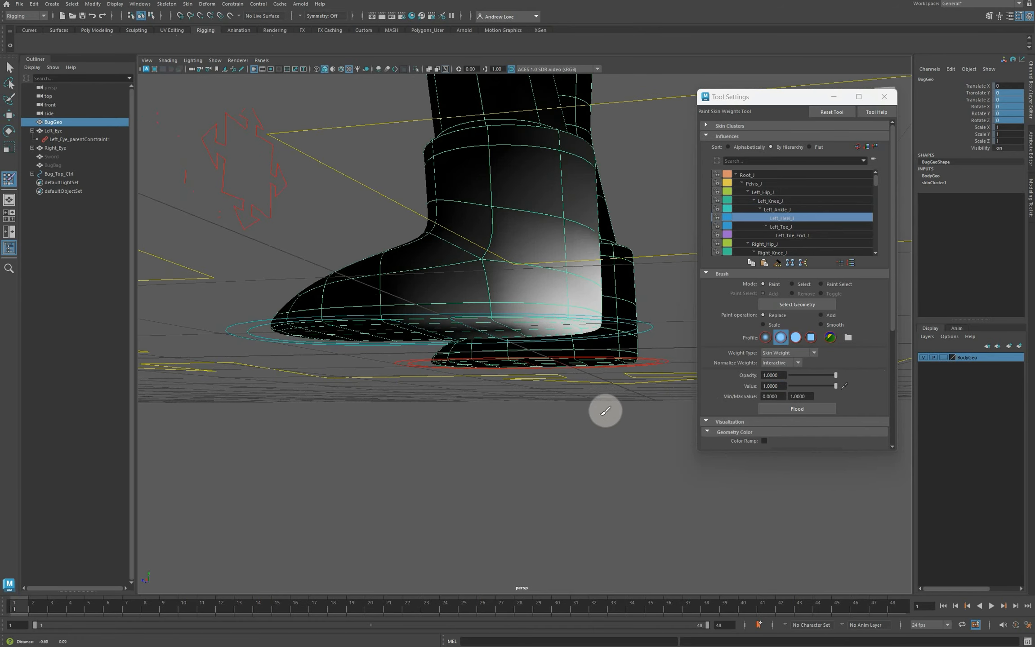
- Paint the Left_Ankle_J influence around the ankle area of the left boot, on both its outer and inner sides
left_click(795, 208)
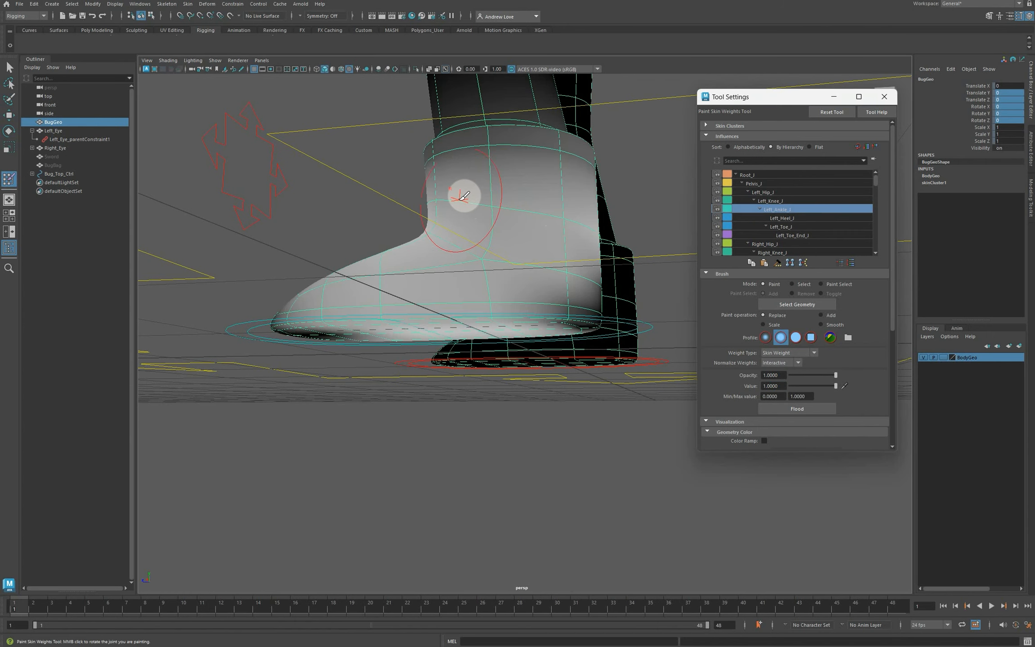
middle_click(445, 216)
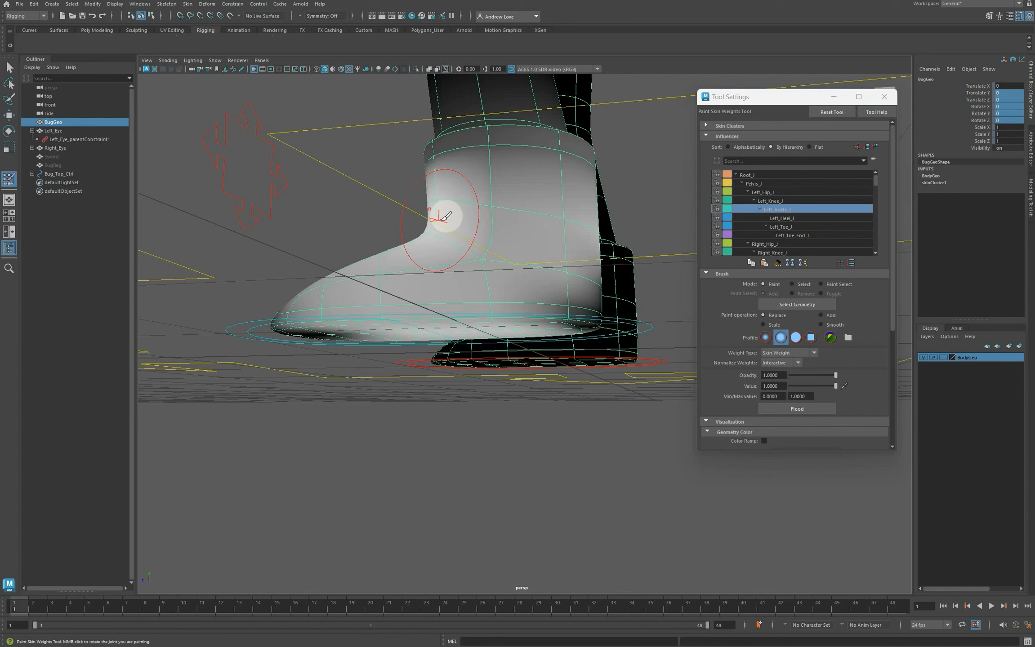
mouse_move(446, 217)
left_mouse_down()
mouse_move(524, 233)
mouse_move(505, 236)
left_mouse_up()
mouse_move(431, 238)
left_mouse_down("alt")
mouse_move(404, 247)
mouse_move(476, 254)
mouse_move(525, 233)
mouse_move(463, 233)
left_mouse_up("alt")
left_click_drag(369, 243, 485, 254, "alt")
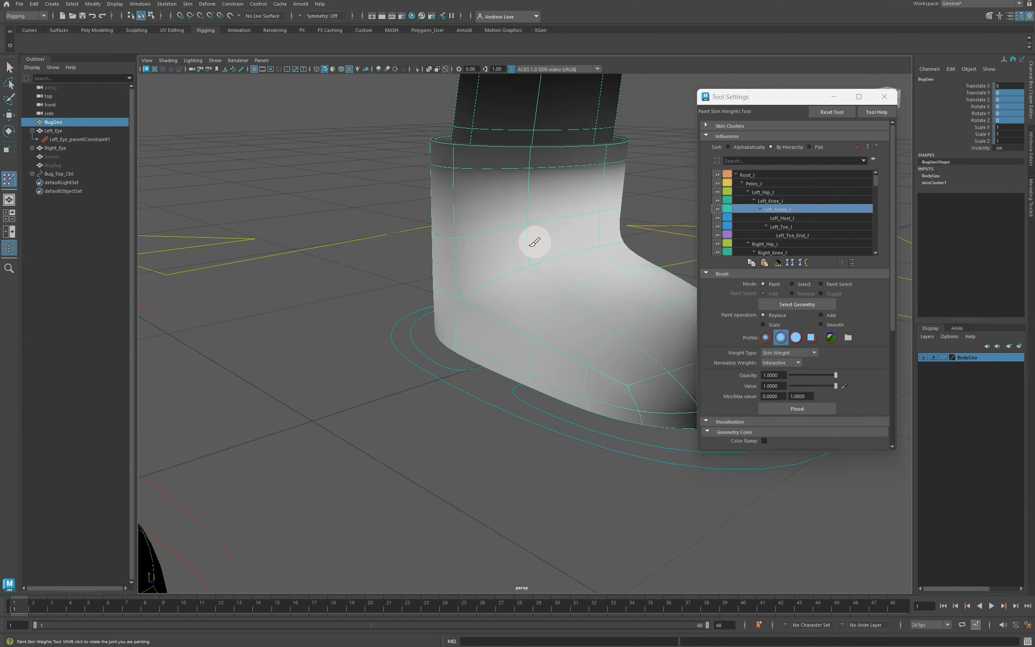
mouse_move(532, 224)
left_mouse_down("alt")
mouse_move(492, 201)
mouse_move(515, 215)
left_mouse_up("alt")
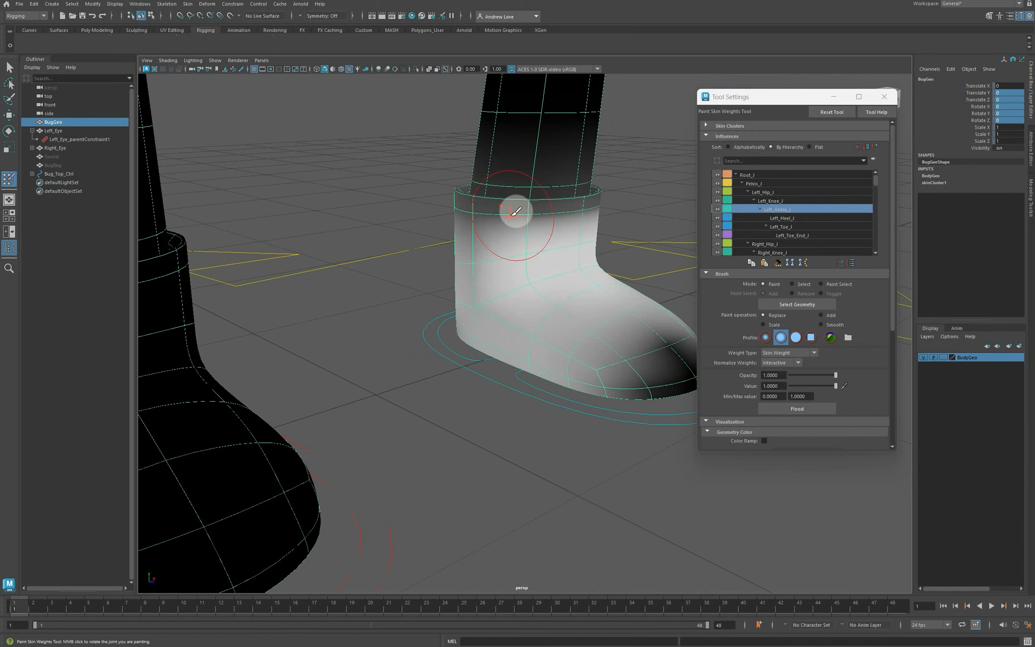
left_click_drag(642, 236, 699, 214, "alt")
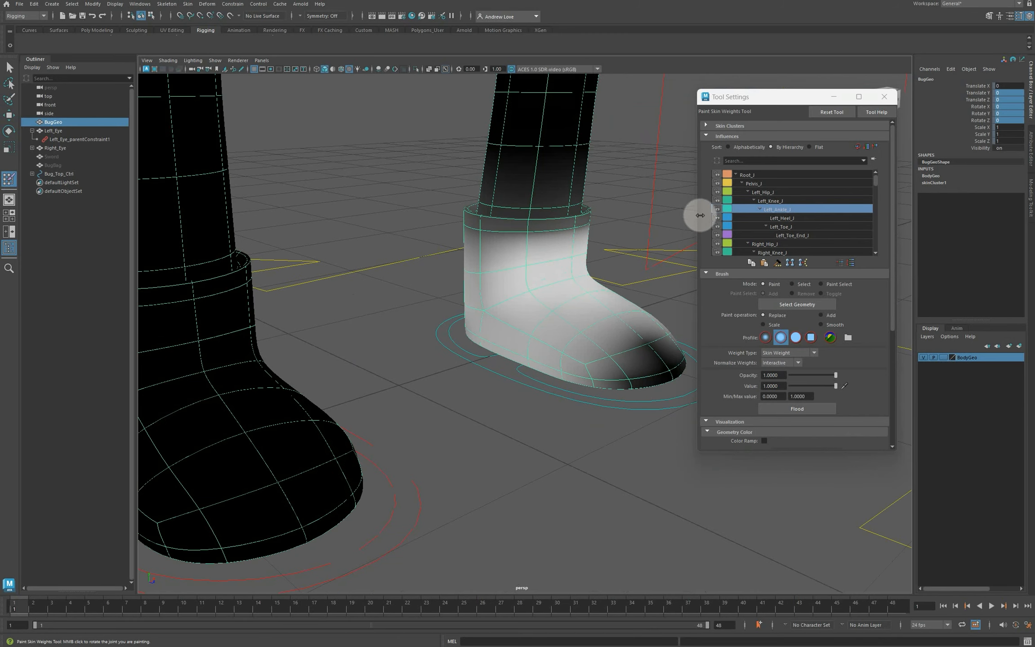
- Check the Left_Knee_J weights on the left boot, and paint Left_Ankle_J over the boot's heel and sole
left_click(784, 202)
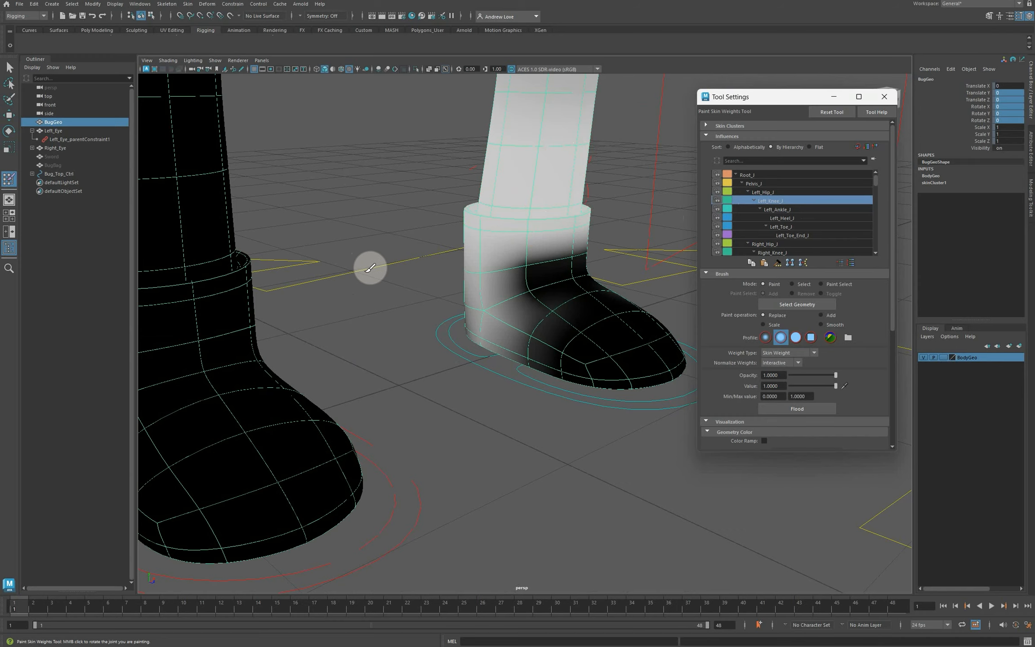
scroll(369, 268, "up", 5)
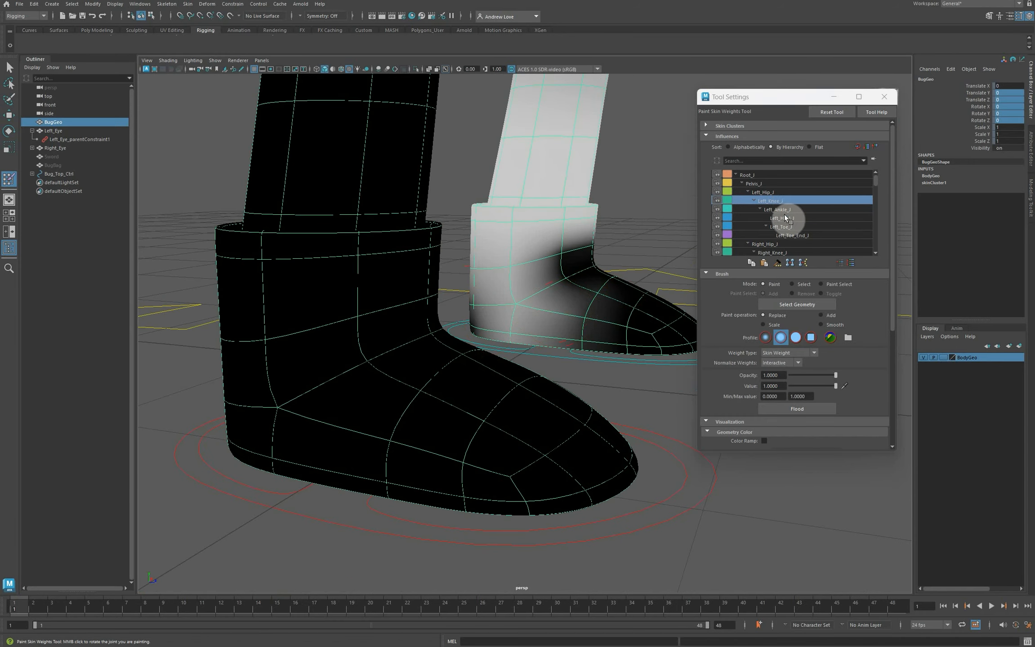
left_click(783, 211)
mouse_move(513, 317)
left_mouse_down()
mouse_move(527, 308)
mouse_move(581, 318)
mouse_move(455, 324)
left_mouse_up()
mouse_move(506, 300)
left_mouse_down("alt")
mouse_move(487, 338)
mouse_move(496, 319)
left_mouse_up("alt")
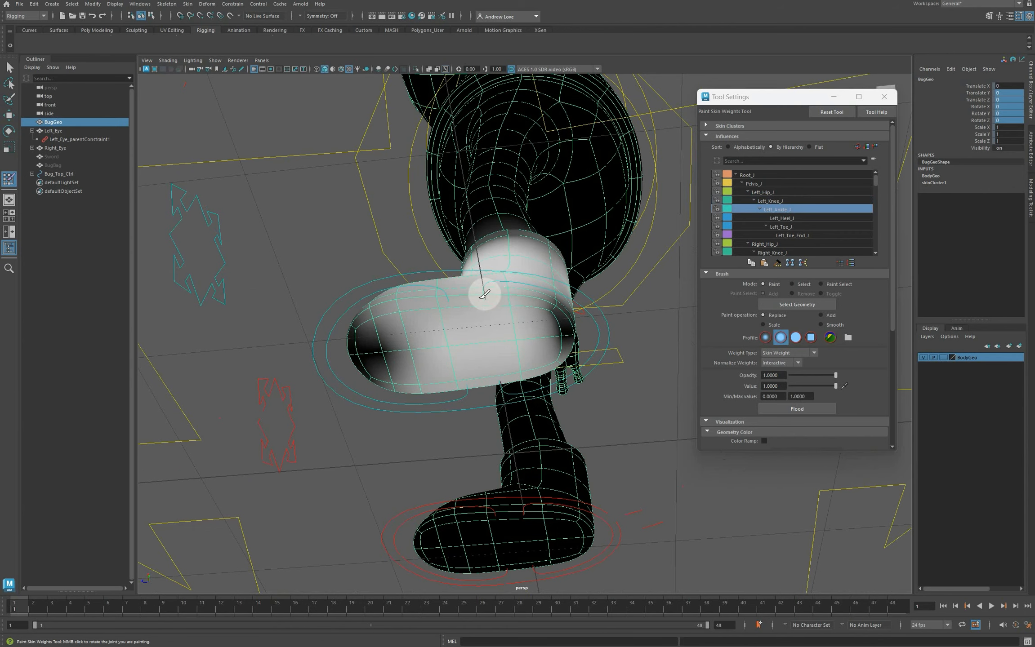
left_click_drag(485, 369, 677, 335, "alt")
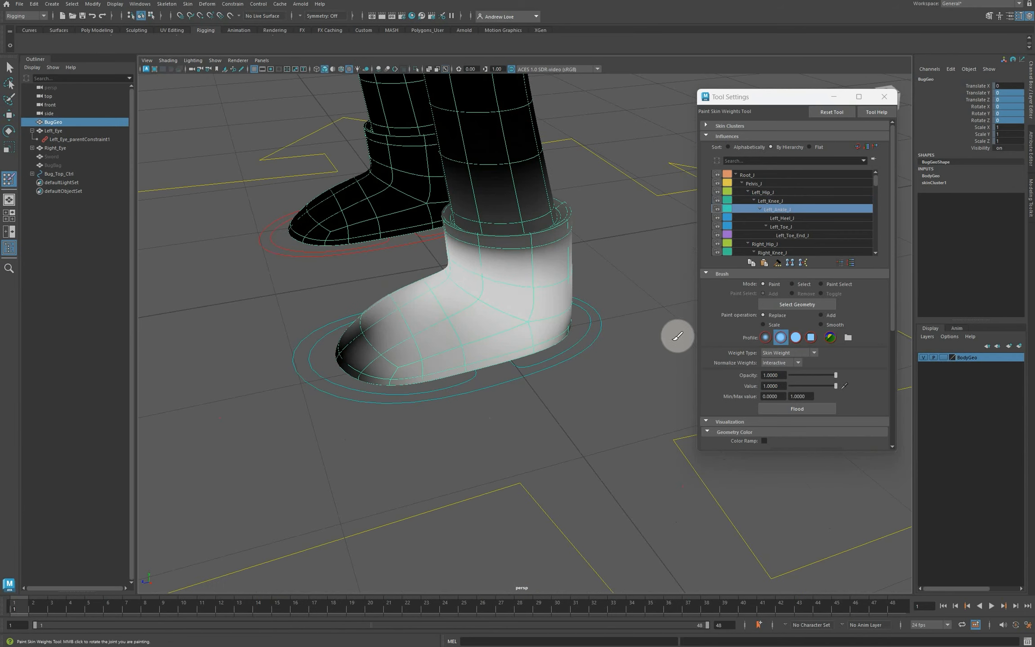
- Paint the Left_Toe_J influence over the front of the left boot, on both its upper side and sole, at a value of 1
left_click(791, 227)
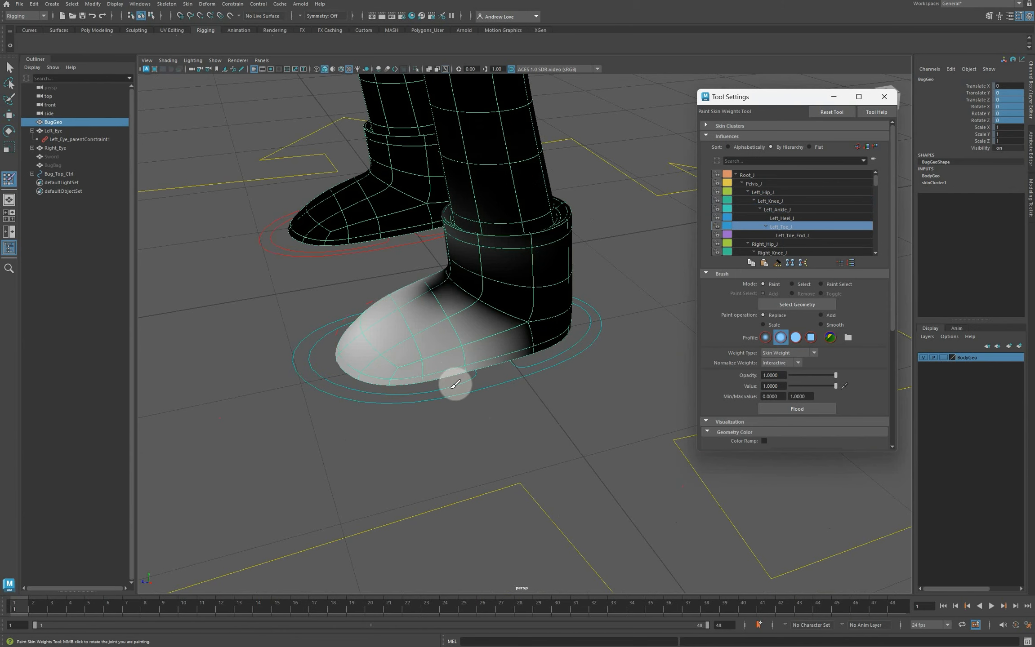
mouse_move(458, 409)
left_mouse_down("alt")
mouse_move(423, 409)
mouse_move(418, 374)
left_mouse_up("alt")
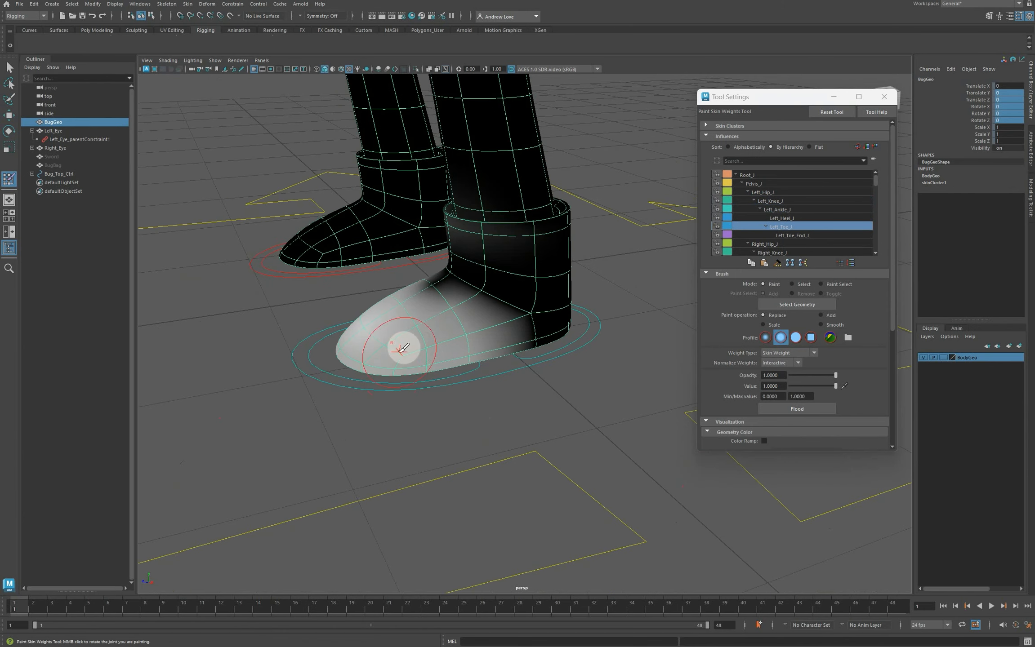
mouse_move(302, 376)
left_mouse_down("alt")
mouse_move(466, 411)
mouse_move(478, 374)
left_mouse_up("alt")
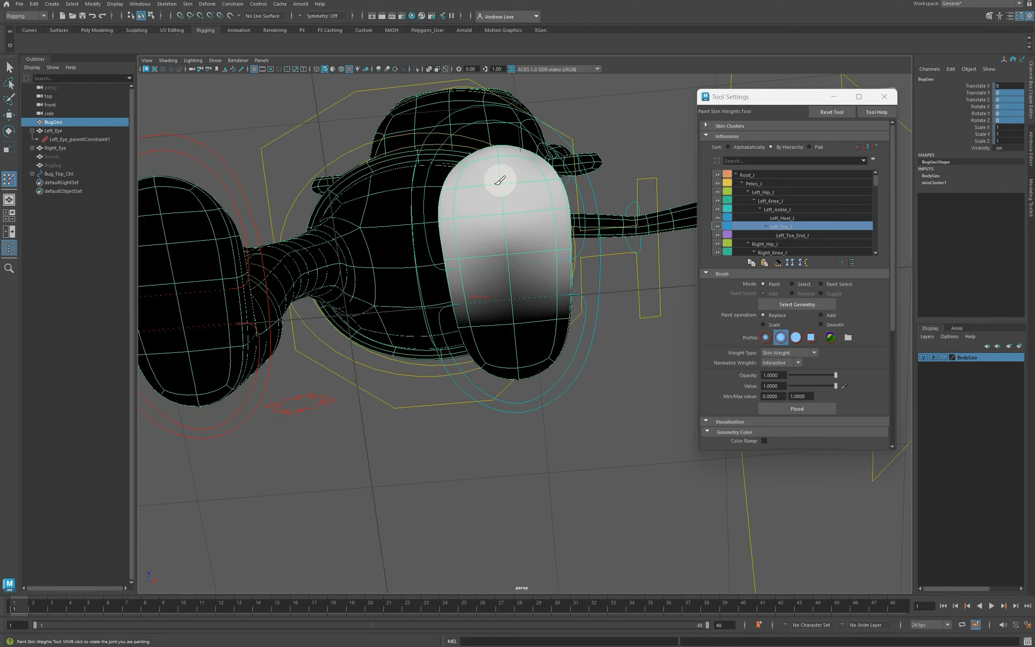
left_click_drag(503, 180, 523, 294, "alt")
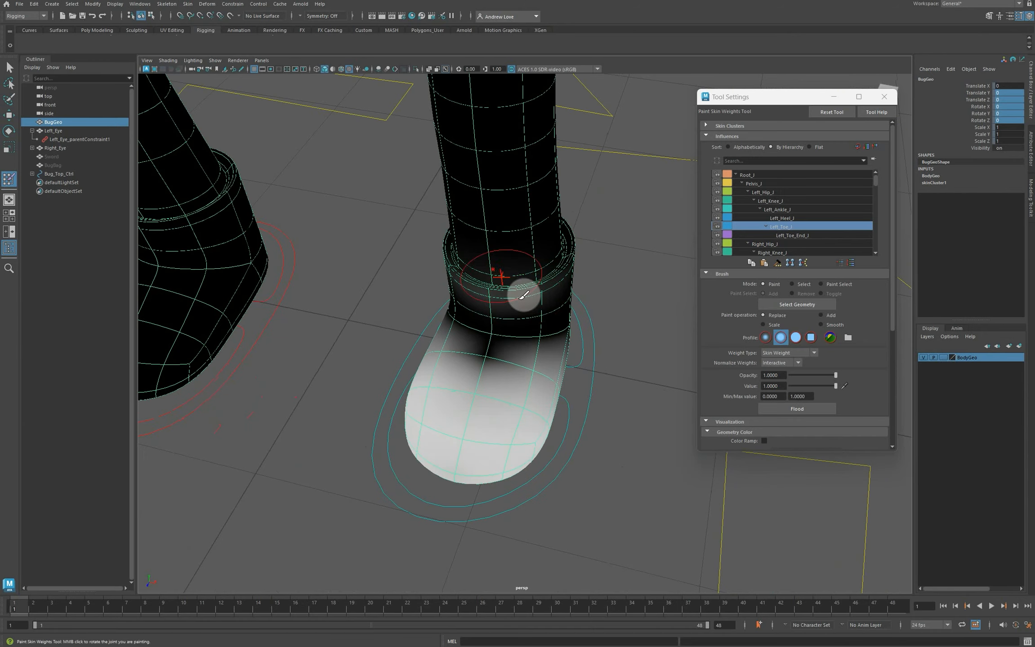
- Paint the Left_Ankle_J influence across the middle of the left boot, on its upper side and sole
left_click(803, 210)
mouse_move(459, 359)
left_mouse_down()
mouse_move(488, 351)
mouse_move(549, 366)
mouse_move(556, 321)
mouse_move(535, 305)
left_mouse_up()
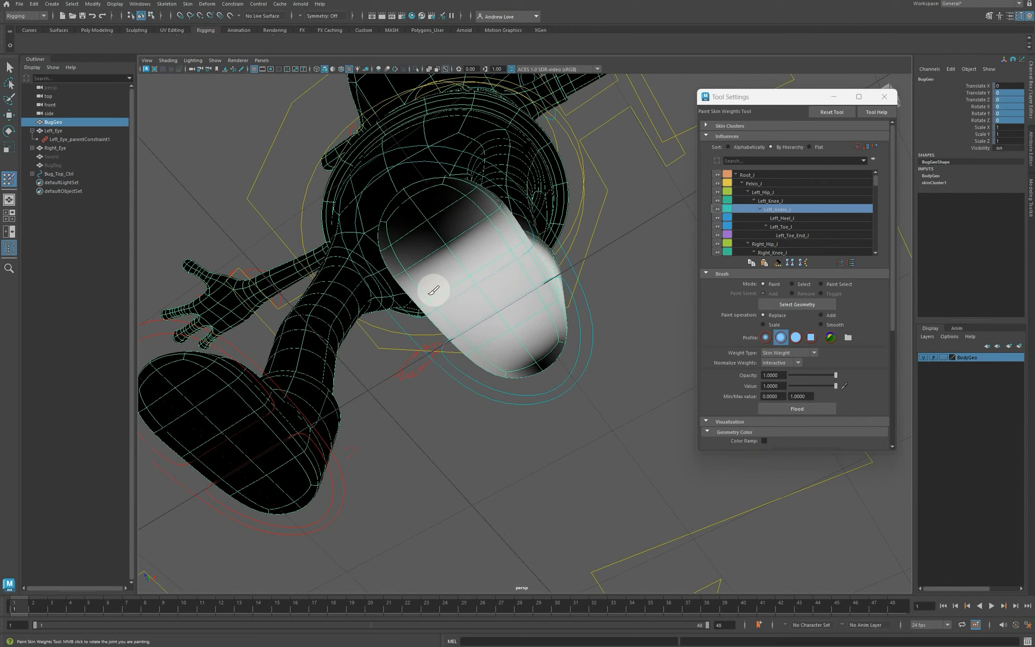
left_click_drag(518, 253, 508, 331, "alt")
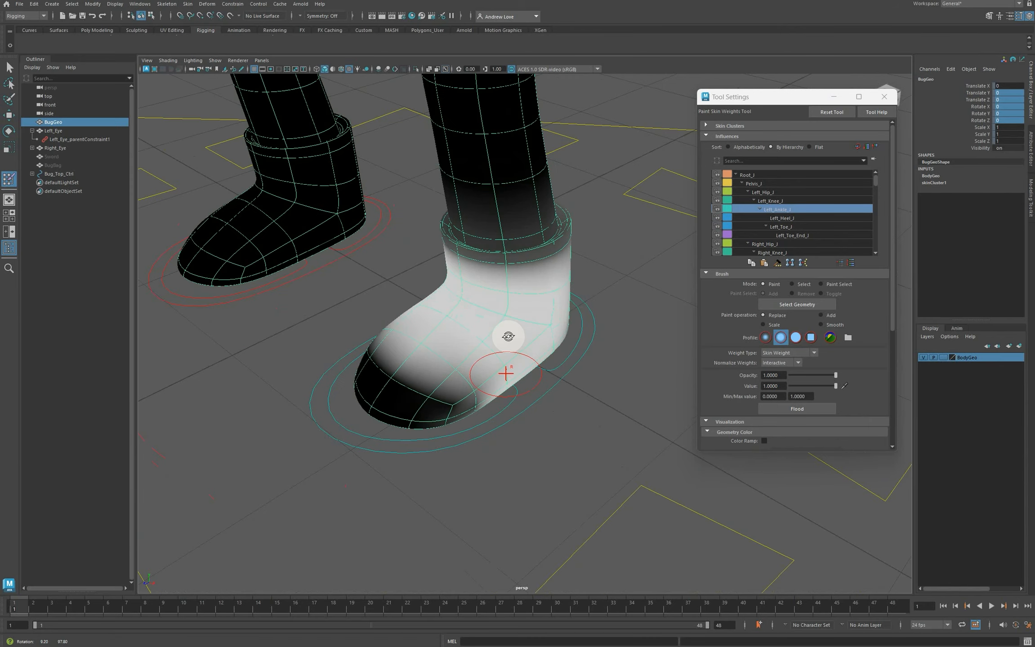
- Check the Left_Knee_J weights on the left boot's sole, paint Left_Ankle_J over the heel area, and undo the stroke reaching the right leg
left_click(776, 201)
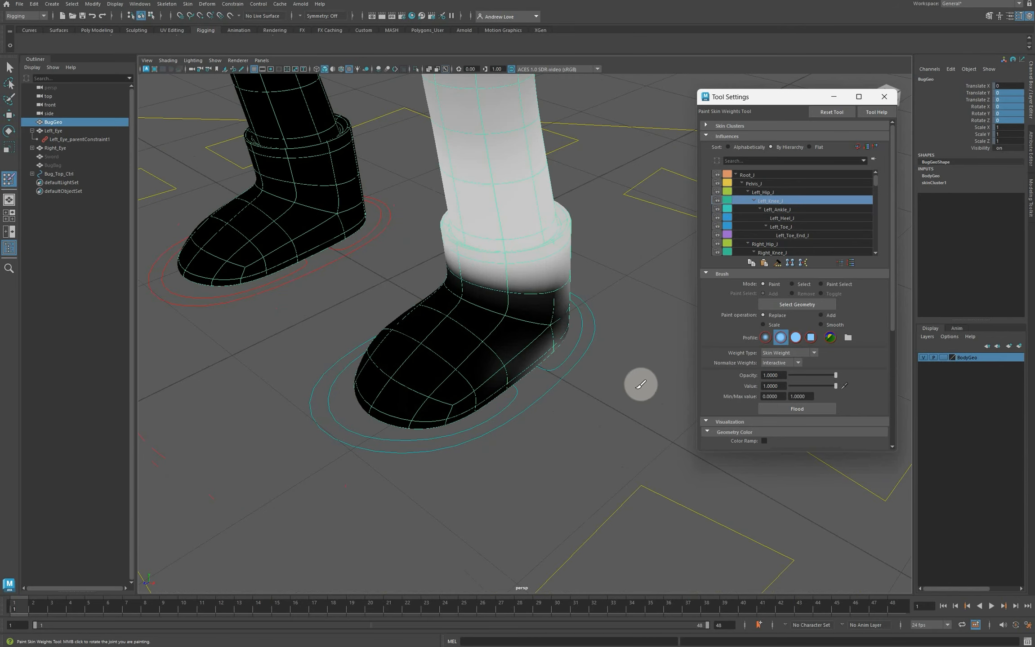
mouse_move(498, 554)
left_mouse_down("alt")
mouse_move(411, 517)
mouse_move(432, 487)
left_mouse_up("alt")
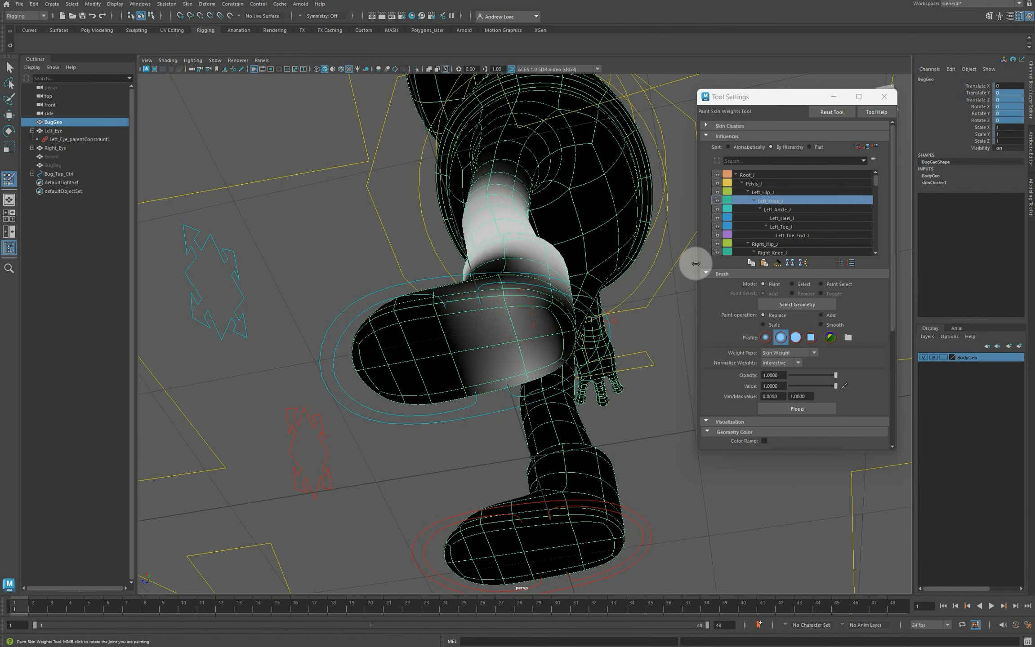
left_click(785, 210)
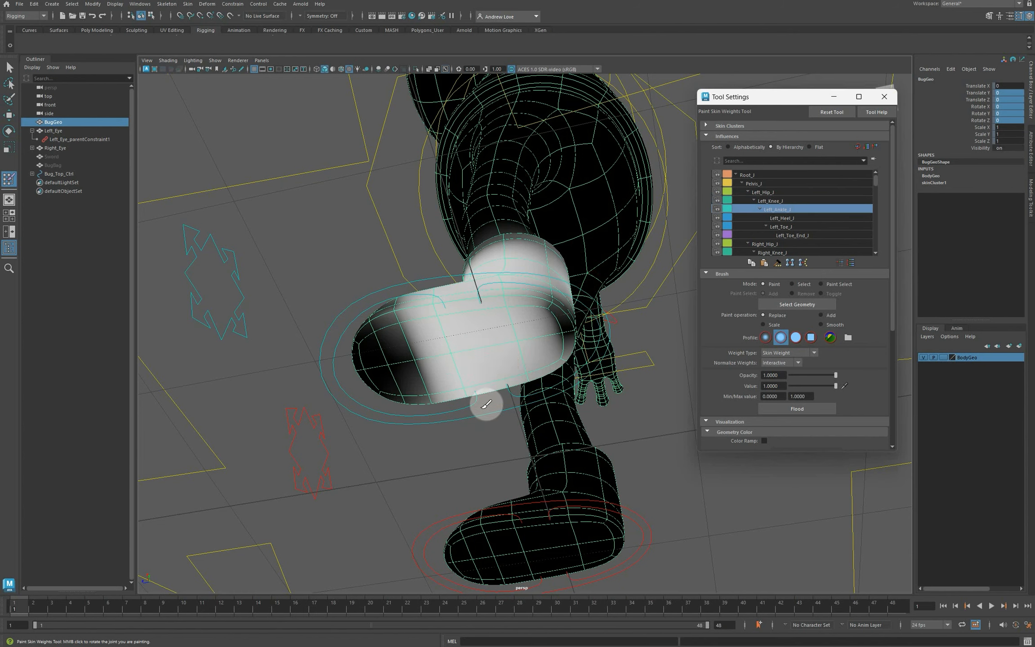
left_click_drag(526, 364, 537, 389)
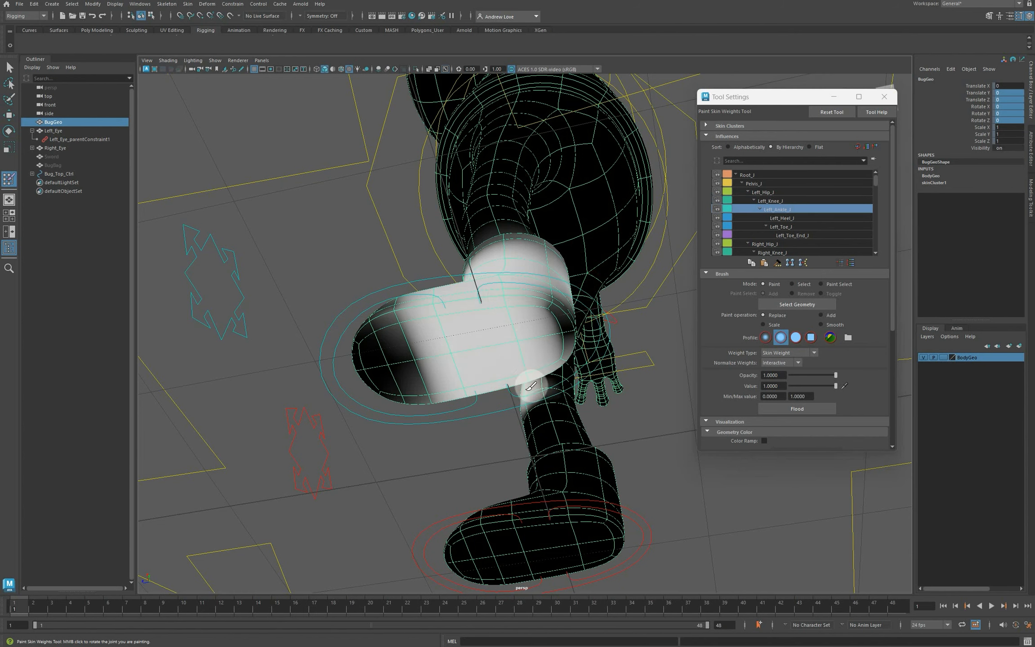
key("ctrl+z")
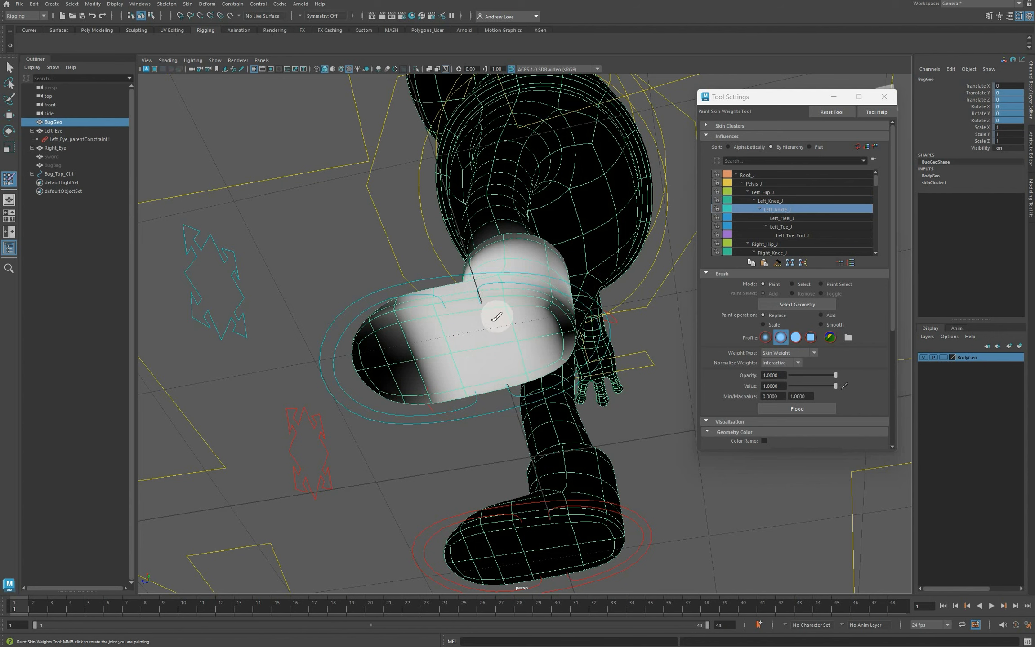
- Check the Left_Heel_J weights, test the boot's bend by rotating Left_Heel_Ctrl about 50 degrees in X, and undo the rotation
left_click(808, 218)
mouse_move(322, 368)
left_mouse_down("alt")
mouse_move(328, 416)
mouse_move(363, 470)
mouse_move(432, 444)
left_mouse_up("alt")
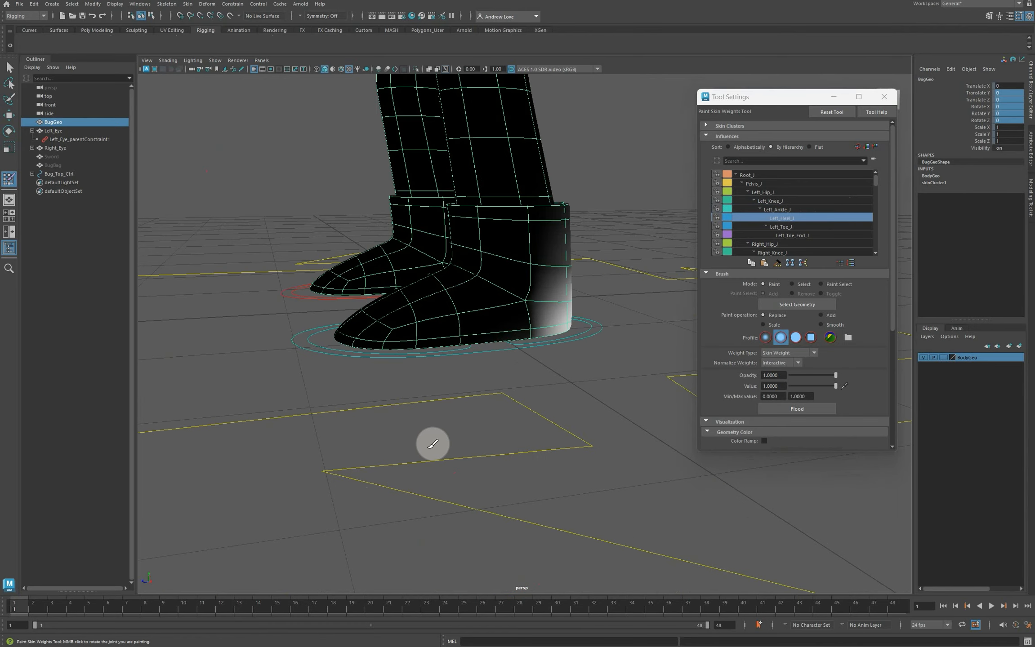
left_click(883, 97)
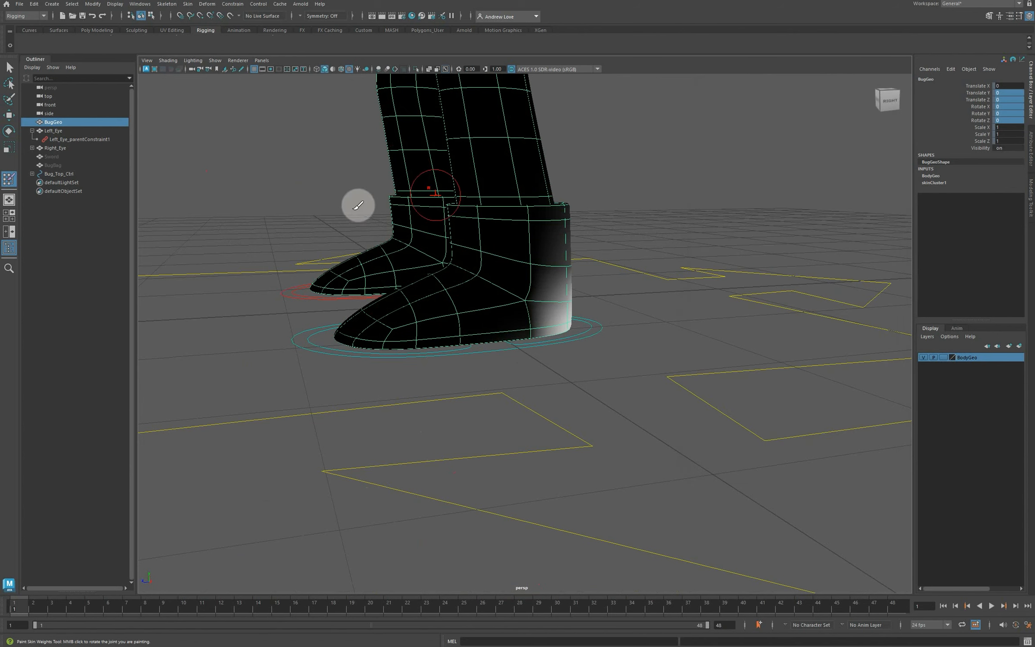
left_click(16, 115)
left_click(423, 281)
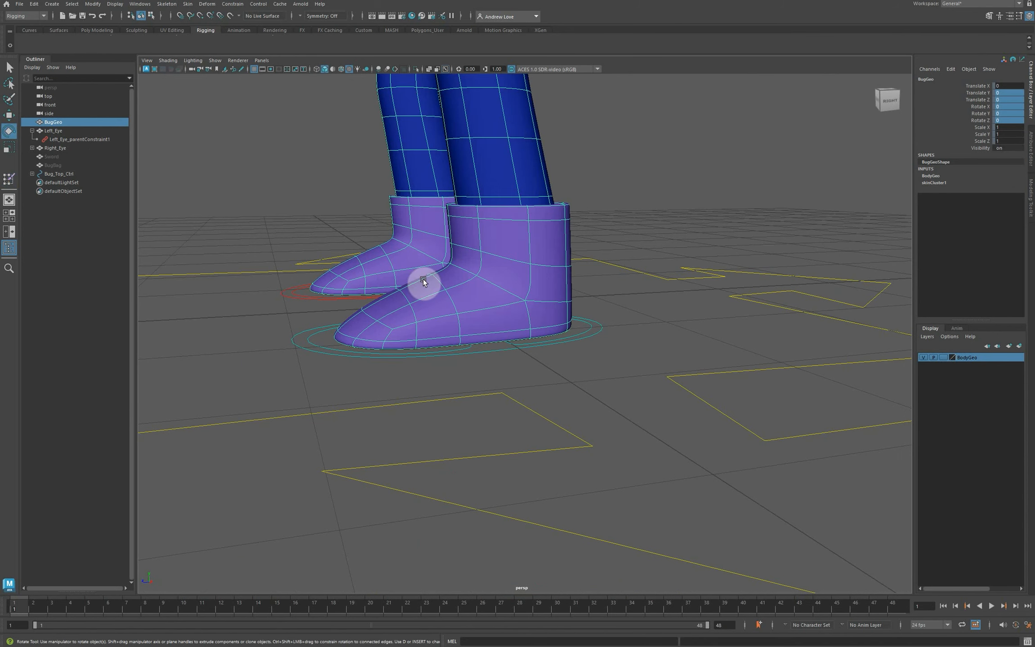
left_click(589, 333)
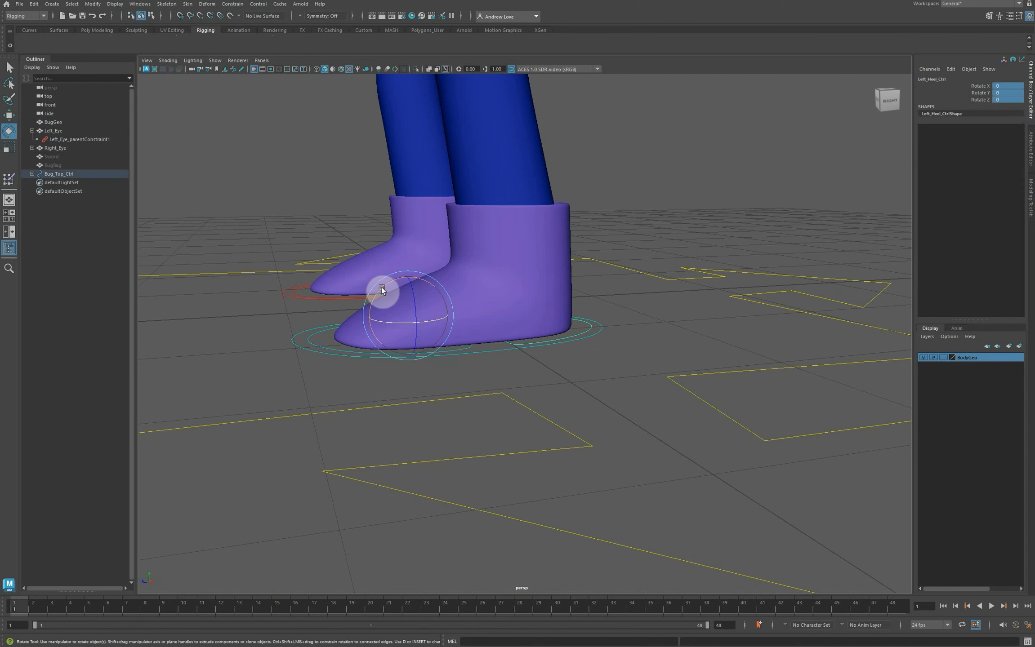
mouse_move(382, 287)
left_mouse_down()
mouse_move(369, 318)
mouse_move(394, 281)
left_mouse_up()
key("ctrl+z")
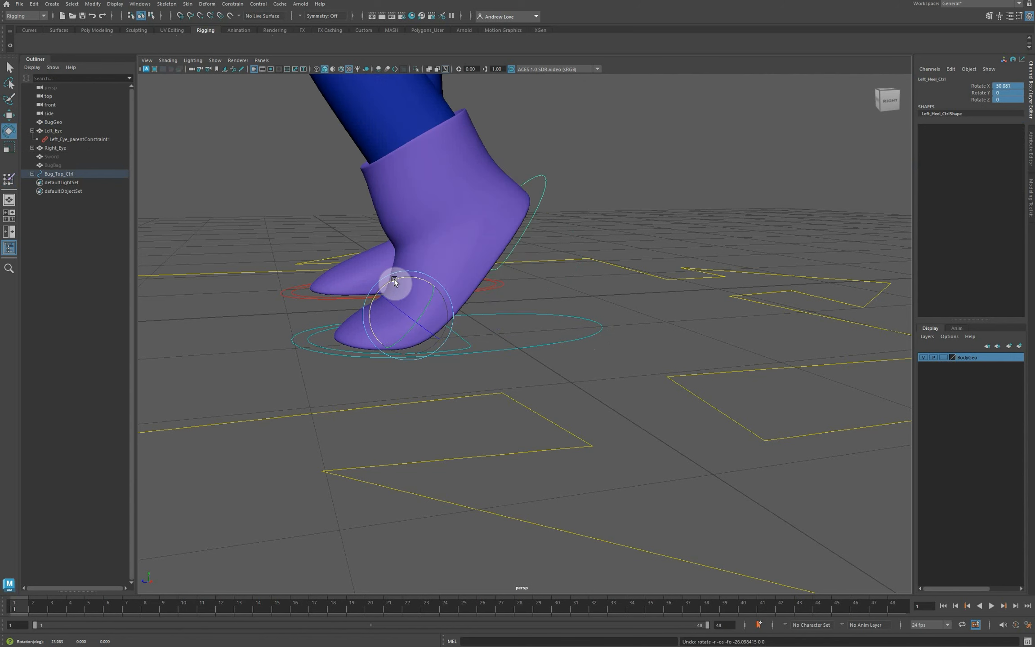
key("ctrl+z")
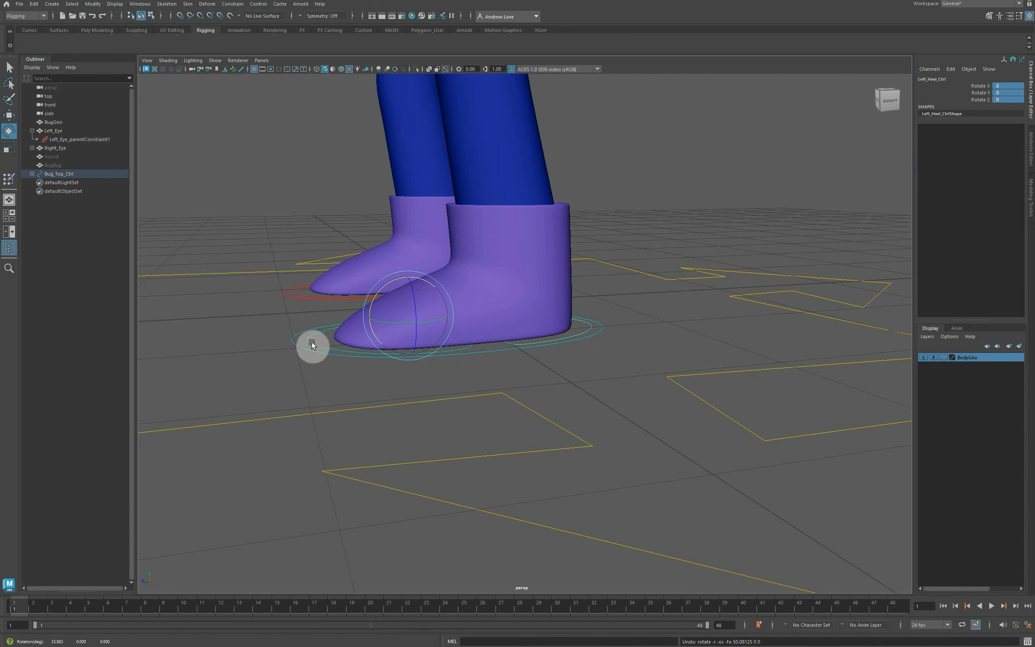
- Rotate Left_Toe_Ctrl to about -41 degrees in X to test how the left boot's toe bends
left_click(336, 335)
left_click(314, 336)
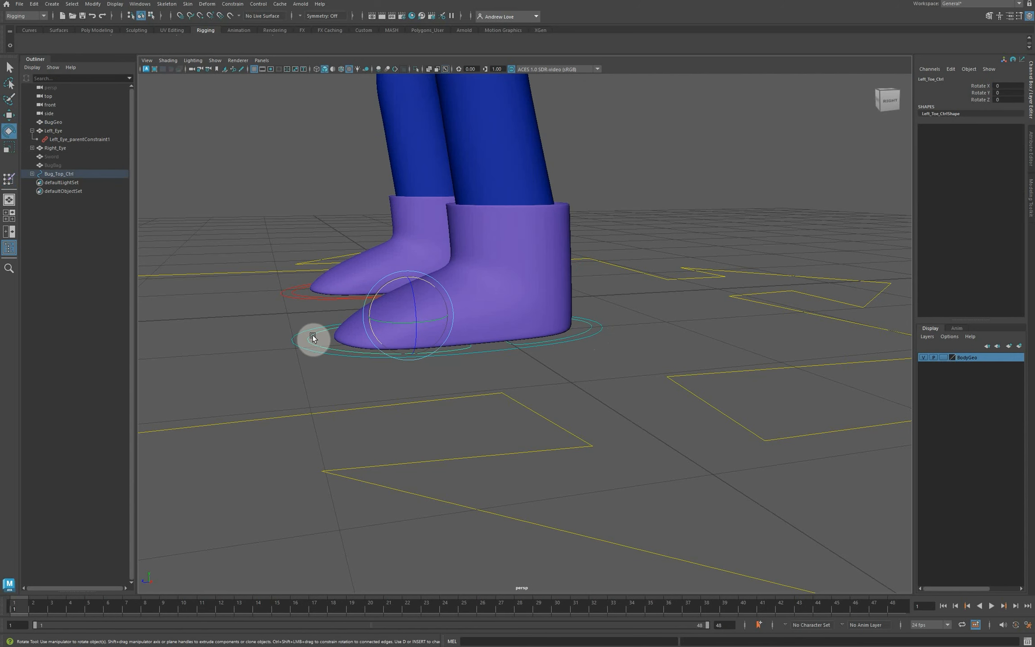
left_click_drag(376, 306, 385, 285)
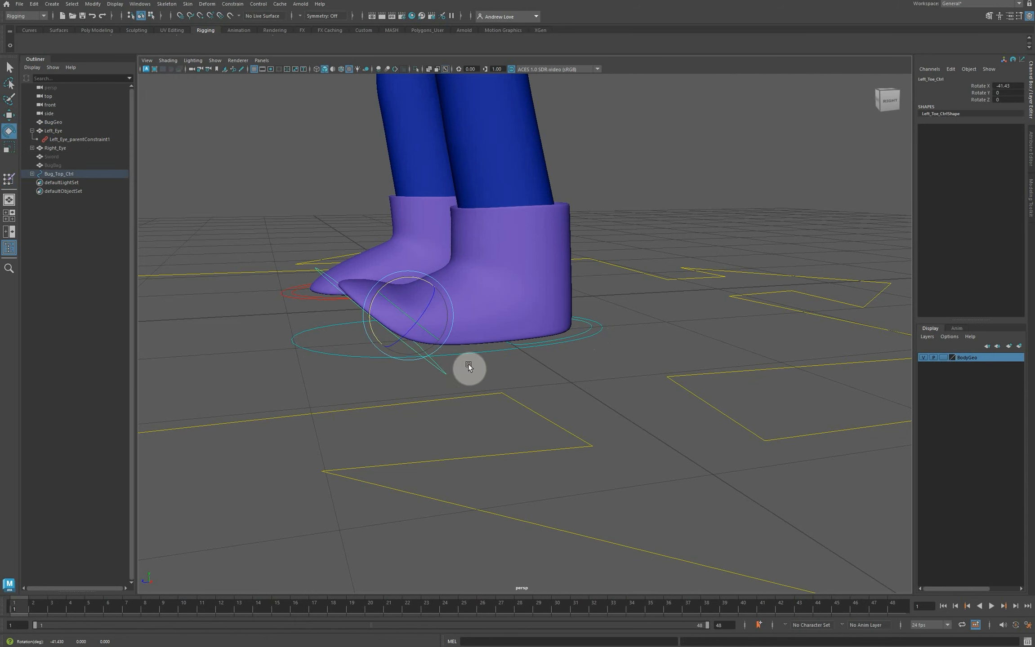
left_click_drag(469, 367, 515, 315, "alt")
- Remove the Left_Toe_J influence from the upper part of the left boot, painting BugGeo with Replace at a value of 0
left_click(542, 144)
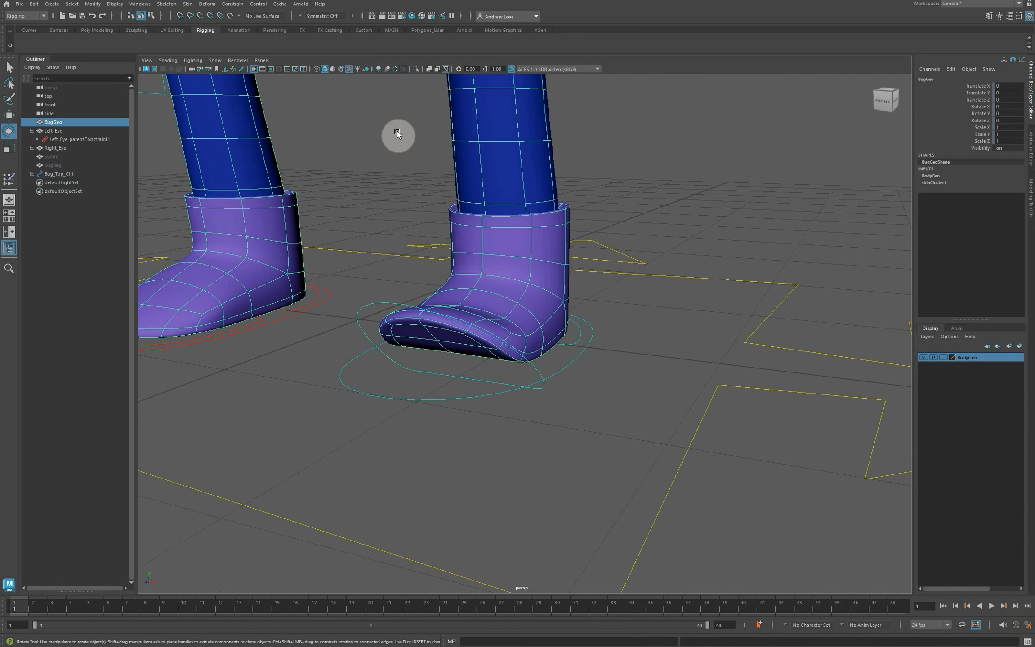
left_click(6, 180)
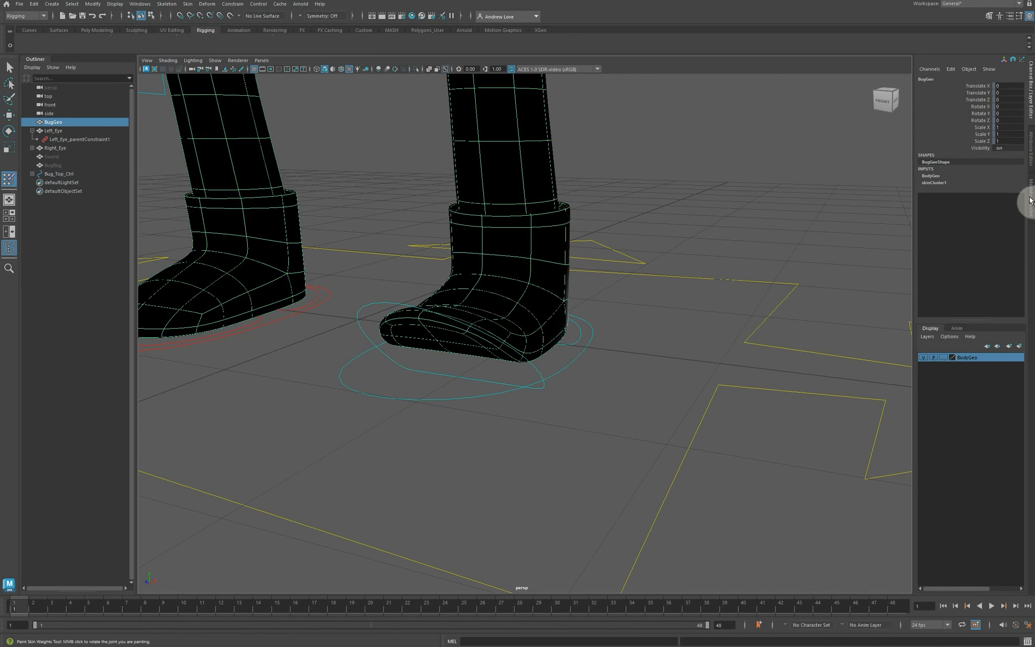
left_click(1020, 18)
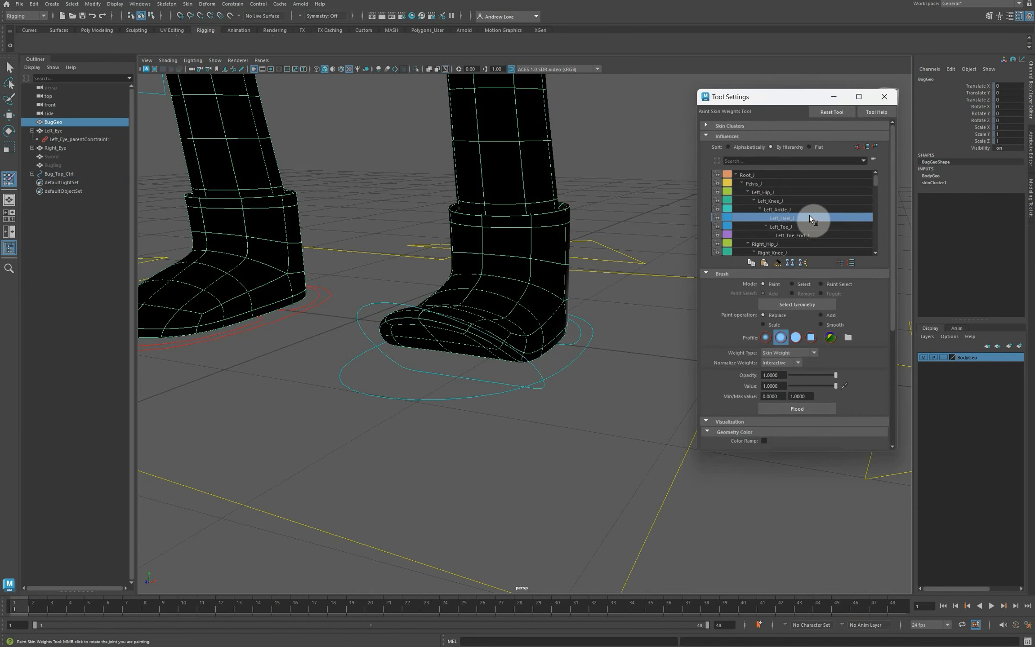
left_click(810, 227)
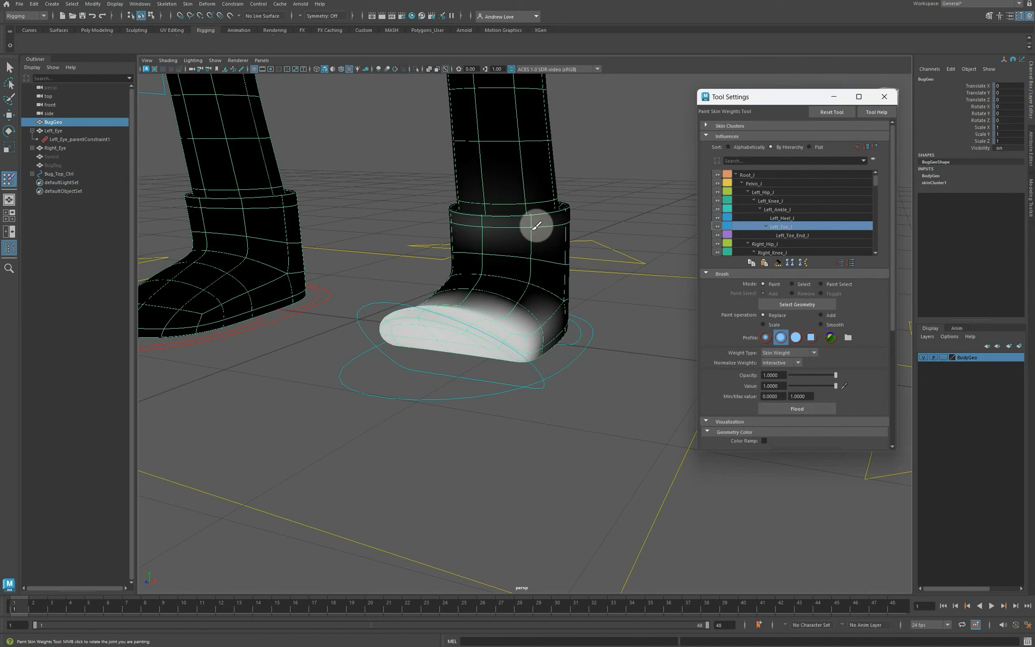
left_click(783, 386)
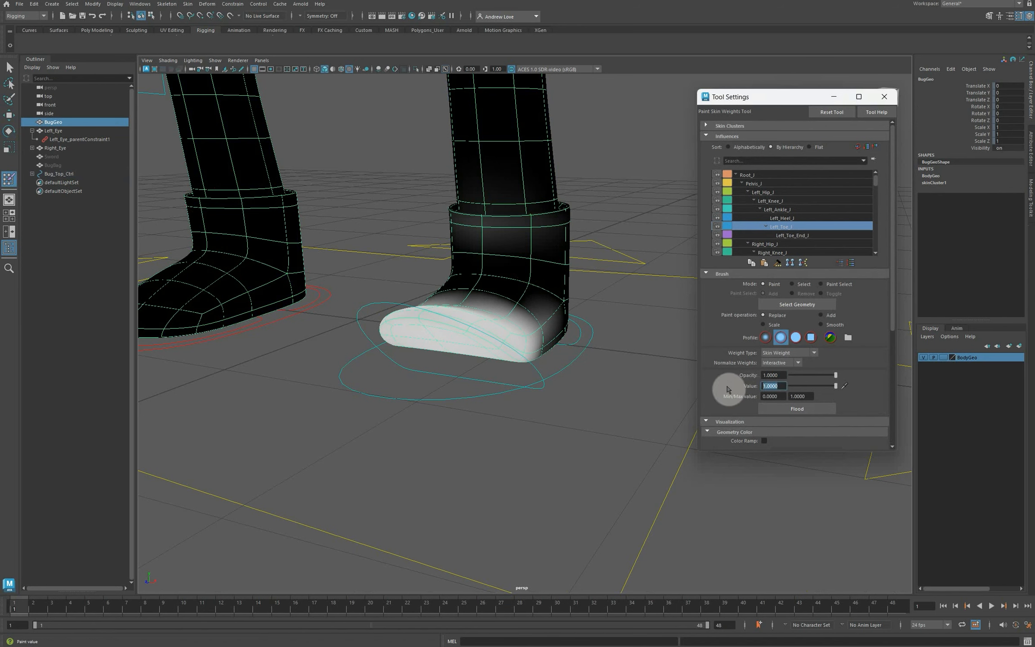
type("0")
key("Return")
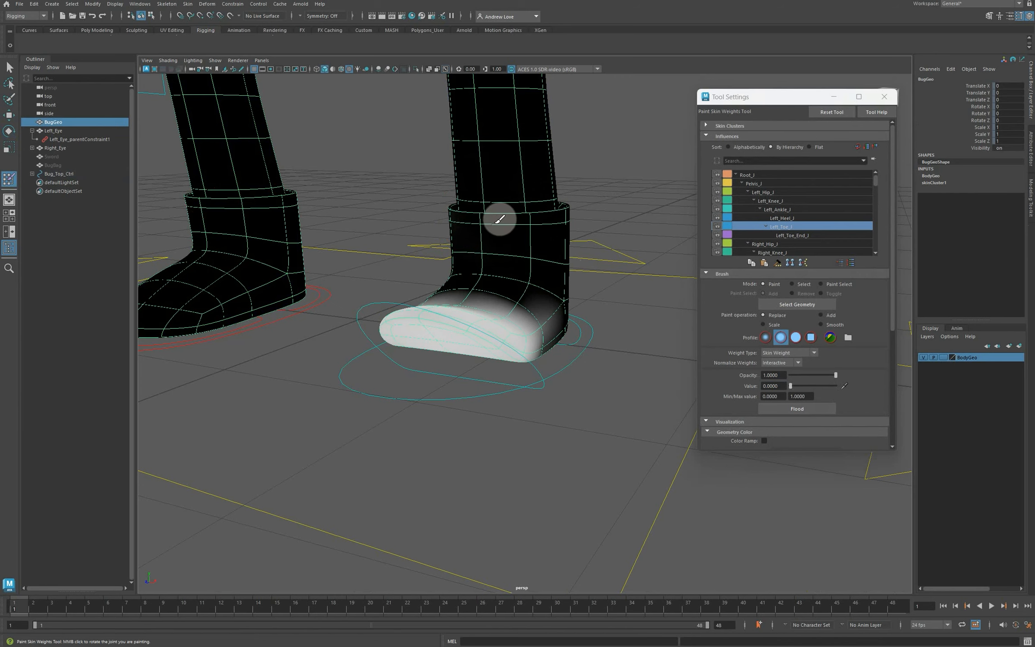
mouse_move(439, 229)
left_mouse_down("alt")
mouse_move(488, 224)
mouse_move(492, 248)
mouse_move(547, 224)
left_mouse_up("alt")
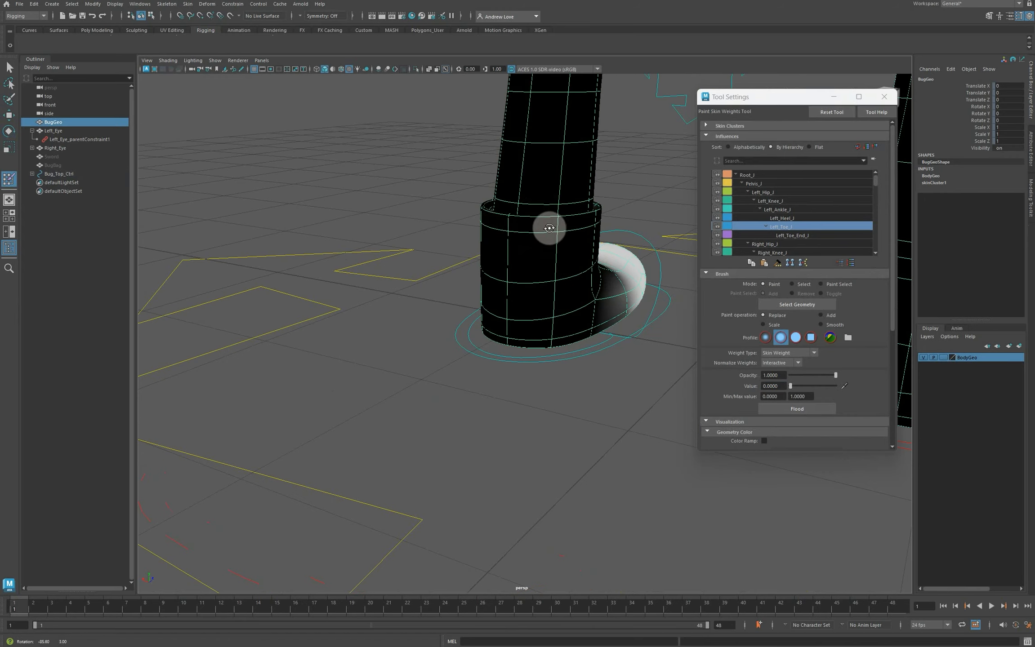
left_click_drag(425, 222, 693, 192, "alt")
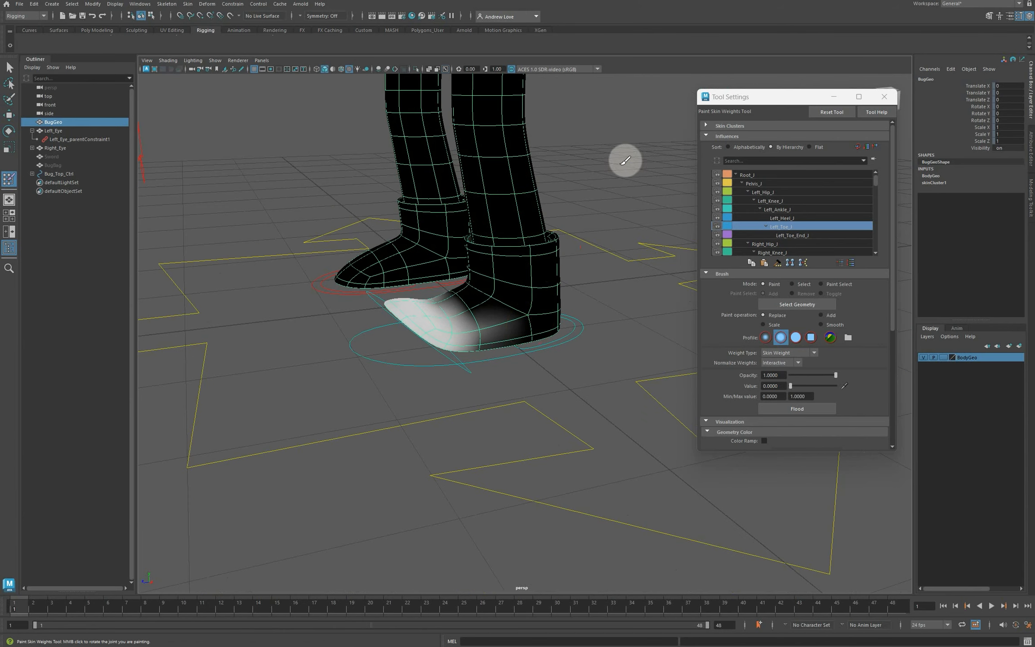
- Reset Left_Toe_Ctrl by setting its Rotate X to 0
left_click(8, 131)
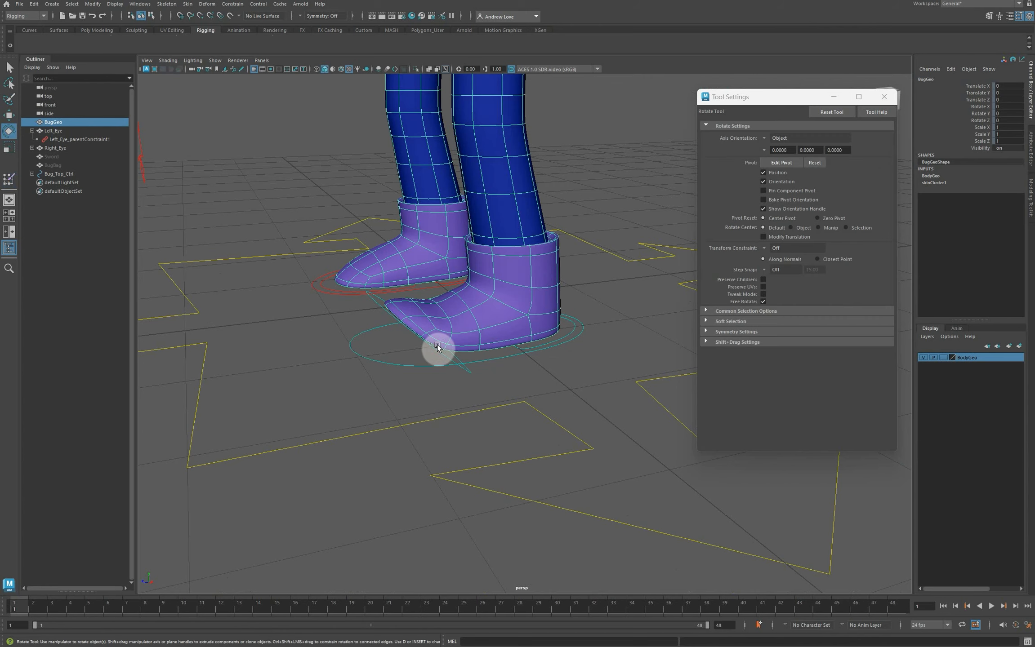
left_click(446, 359)
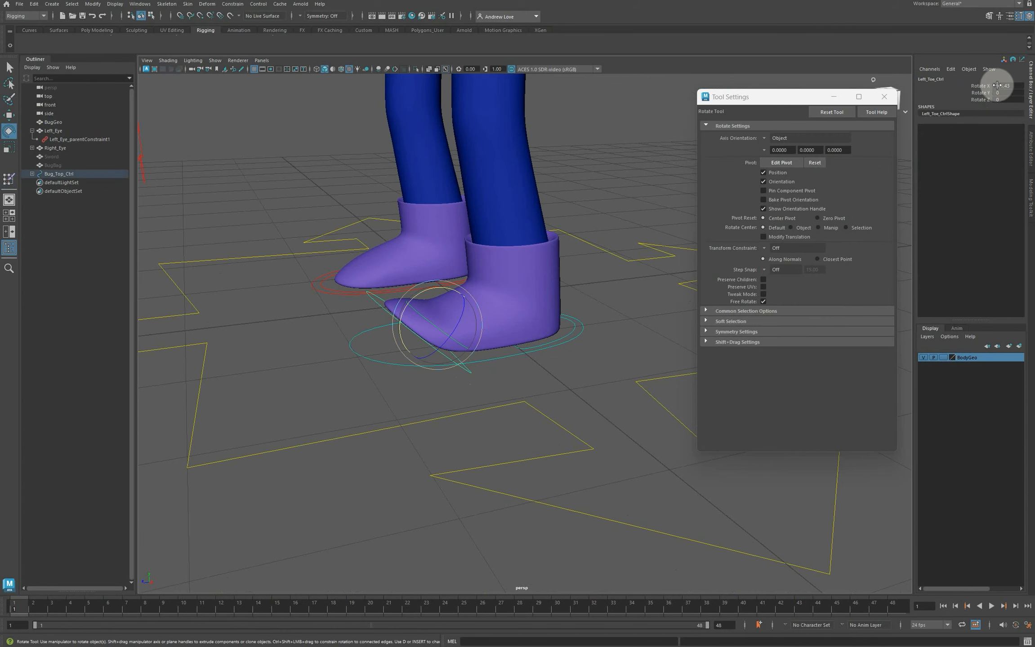
key("Return")
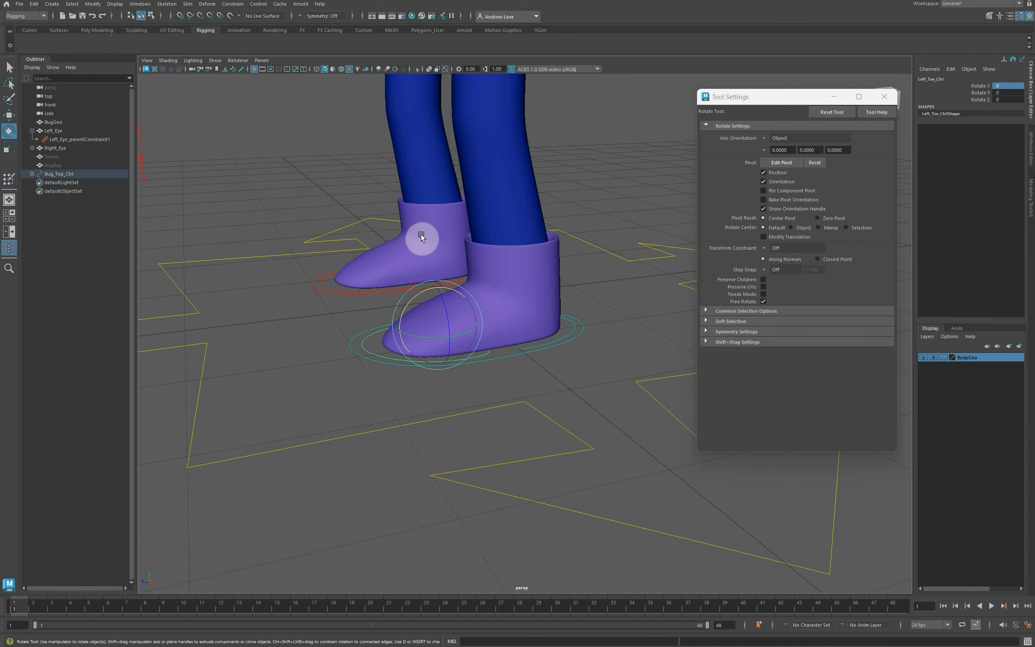
- Mirror the skin weights of BugGeo from the left leg and boot to the right side
scroll(420, 235, "down", 5)
left_click_drag(353, 290, 383, 300, "alt")
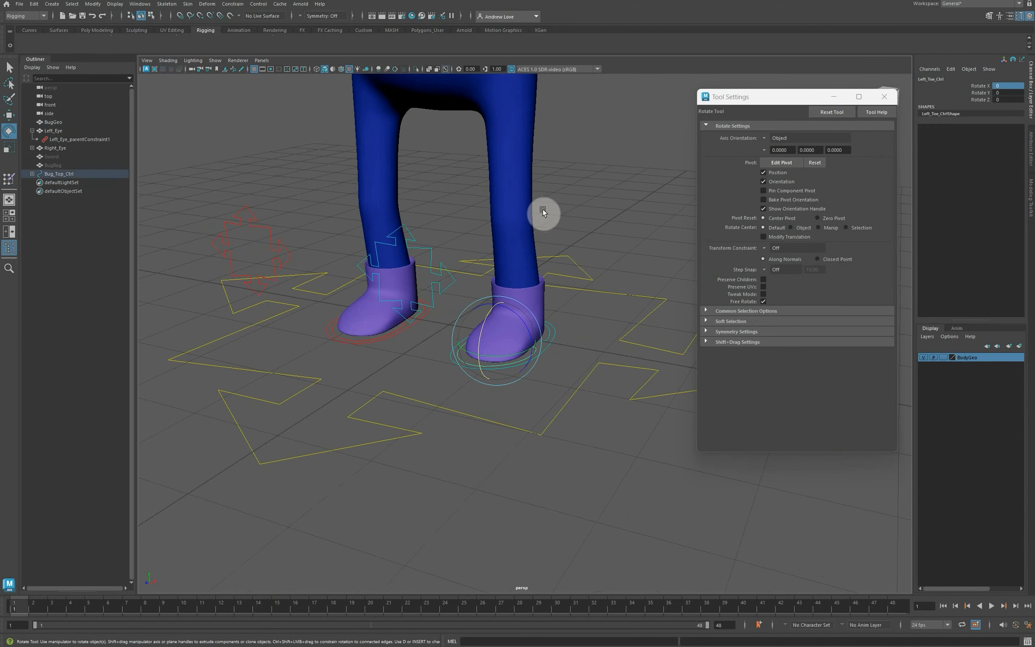
left_click(546, 345)
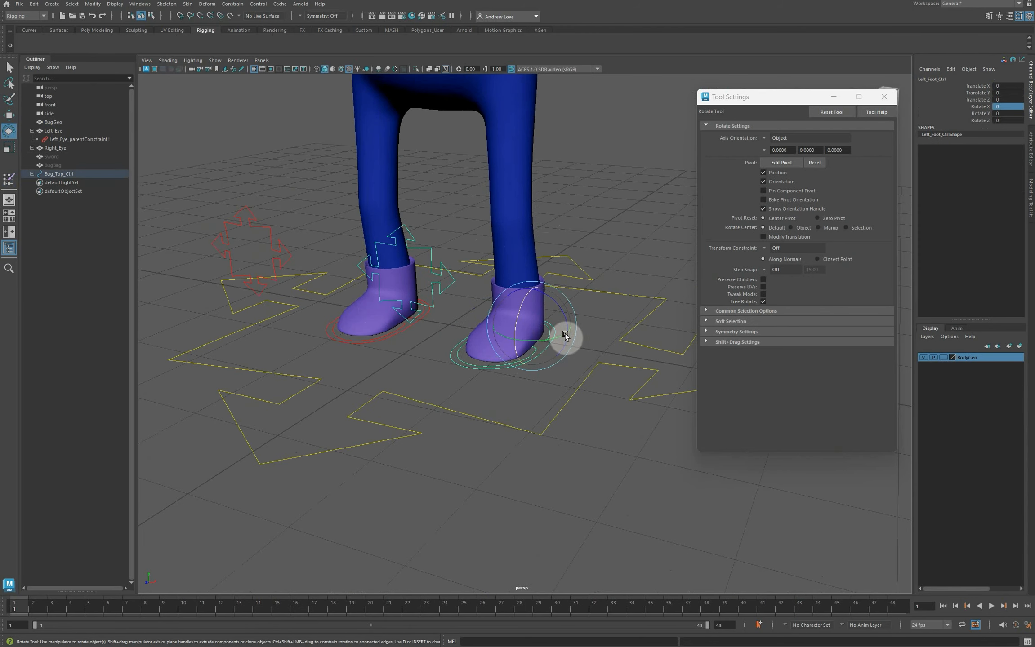
left_click(529, 156)
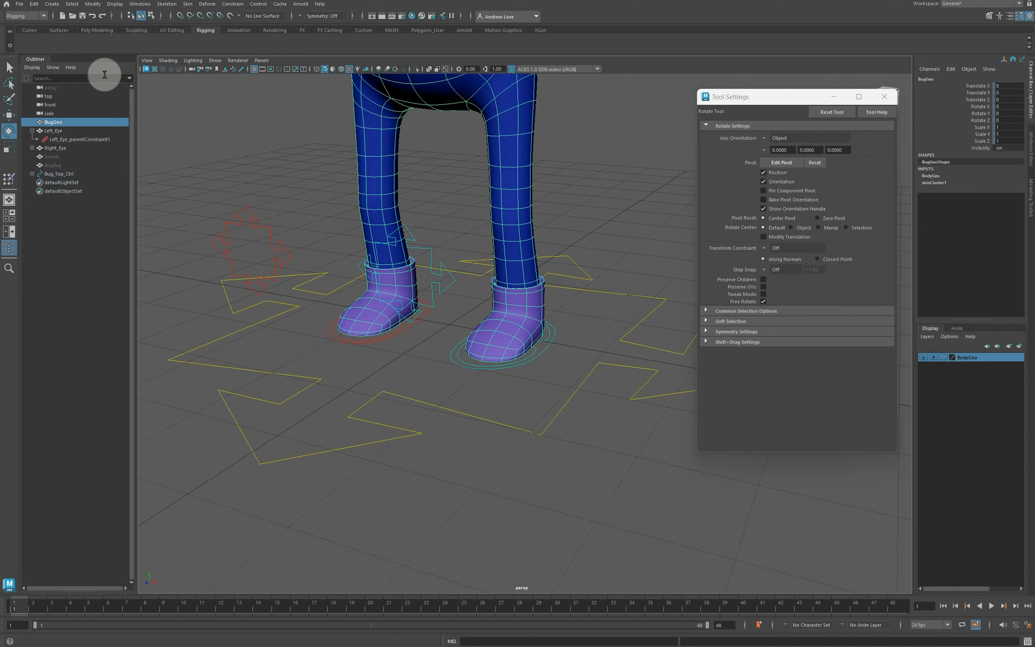
left_click(187, 5)
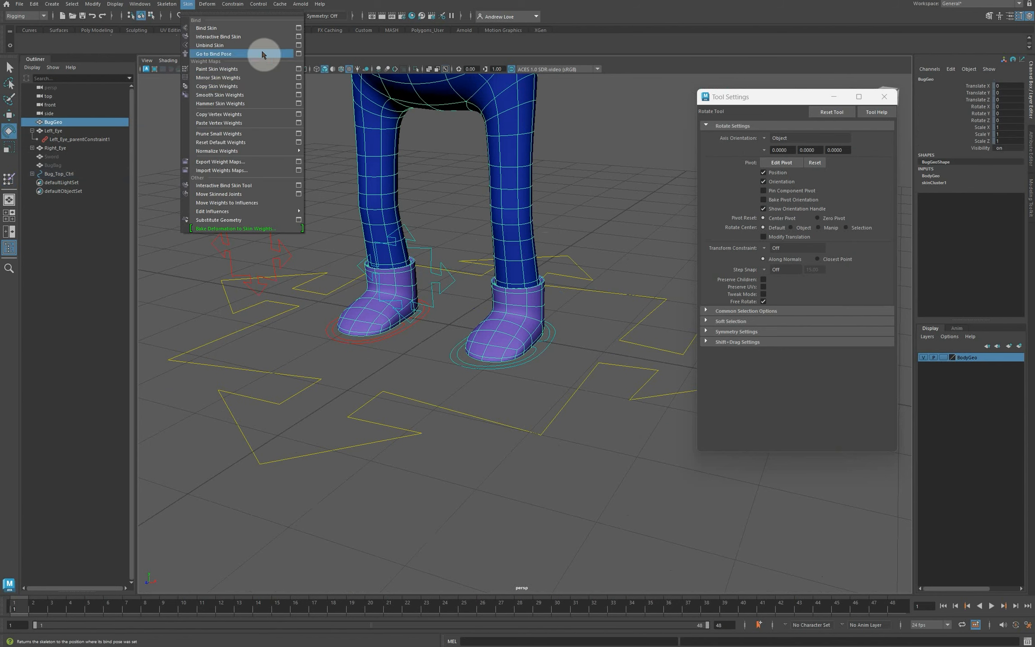
left_click(275, 78)
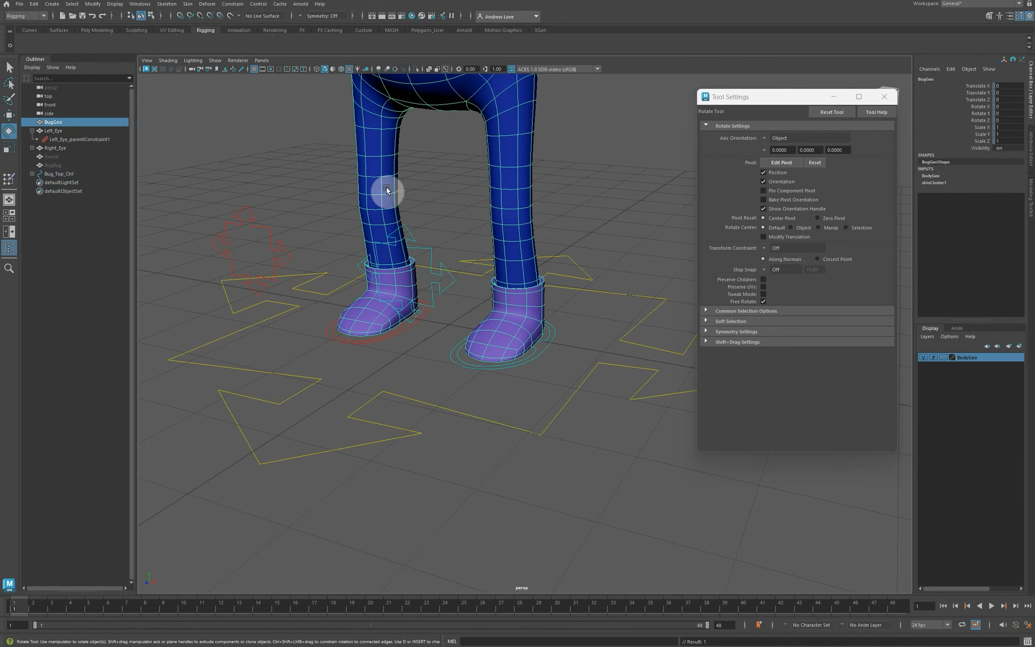
- Test the mirrored weights by rotating Right_Toe_Ctrl, undo the rotation, and view the whole character
left_click(332, 335)
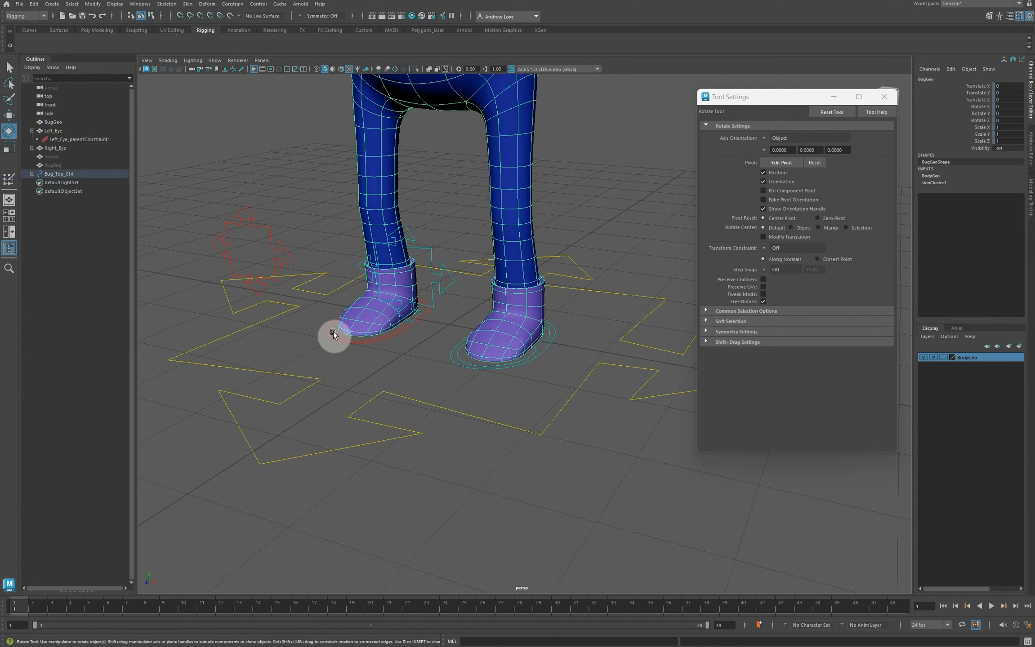
left_click_drag(344, 324, 345, 309)
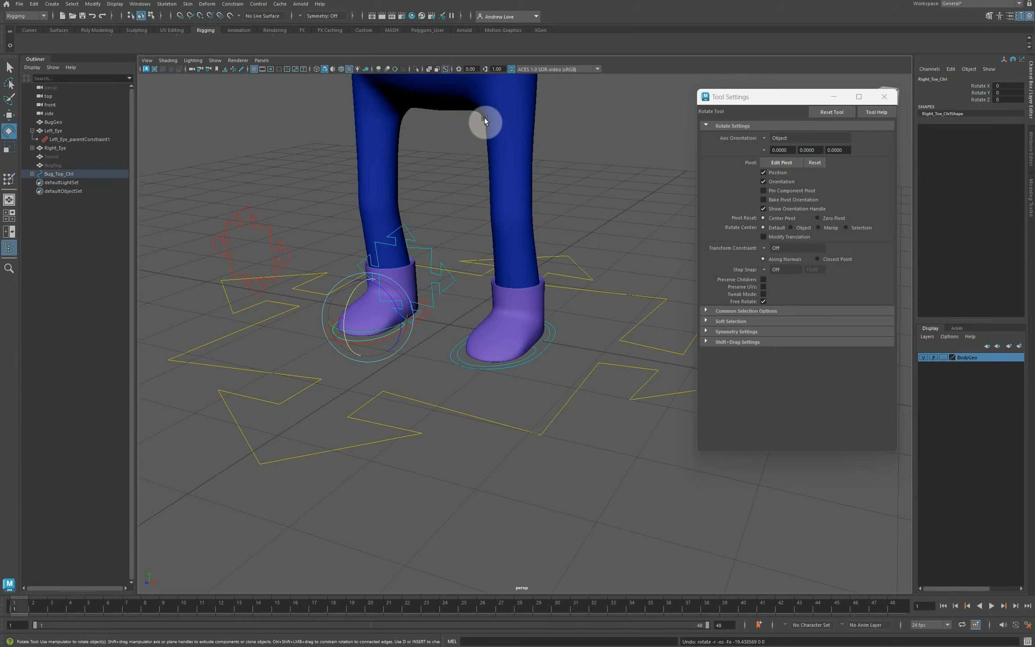
left_click(297, 121)
scroll(300, 135, "down", 5)
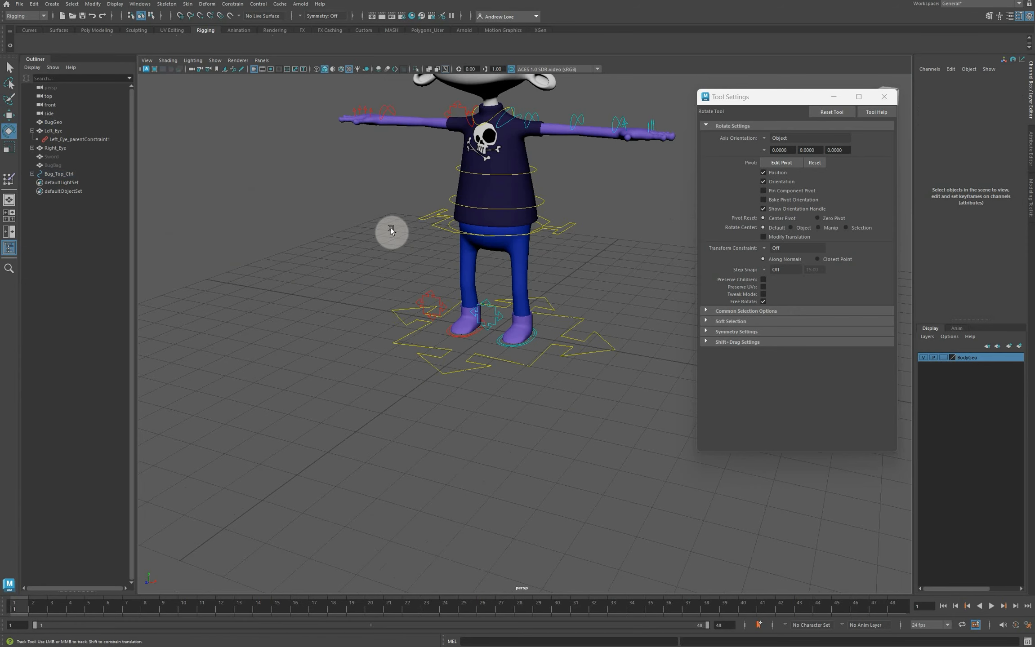
middle_click_drag(391, 231, 388, 353, "alt")
left_click_drag(387, 354, 365, 345, "alt")
middle_click_drag(366, 344, 370, 356, "alt")
left_click_drag(339, 326, 317, 333, "alt")
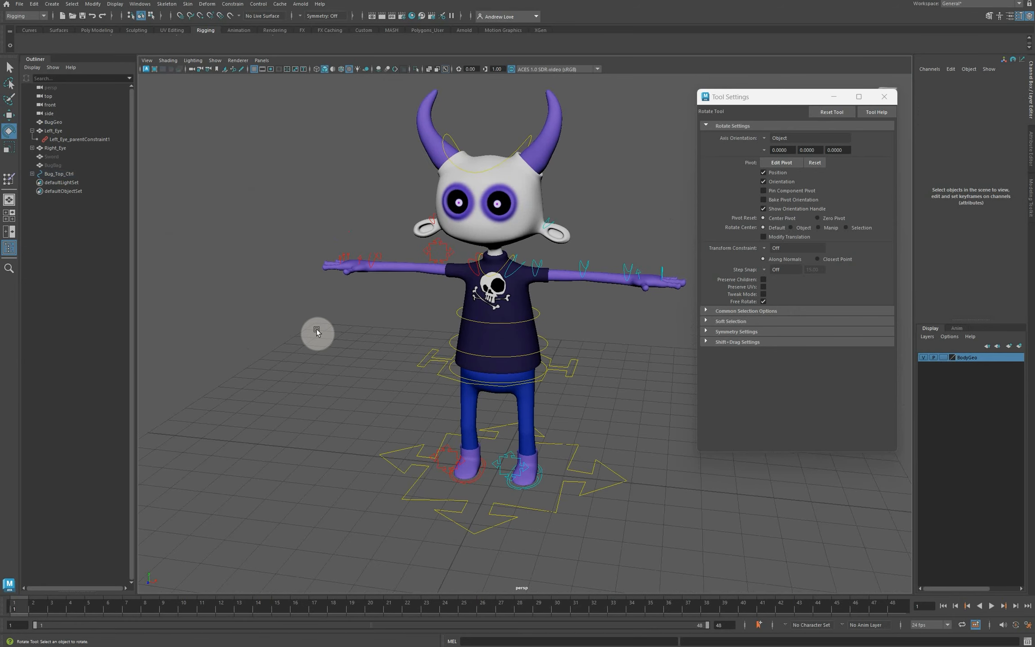